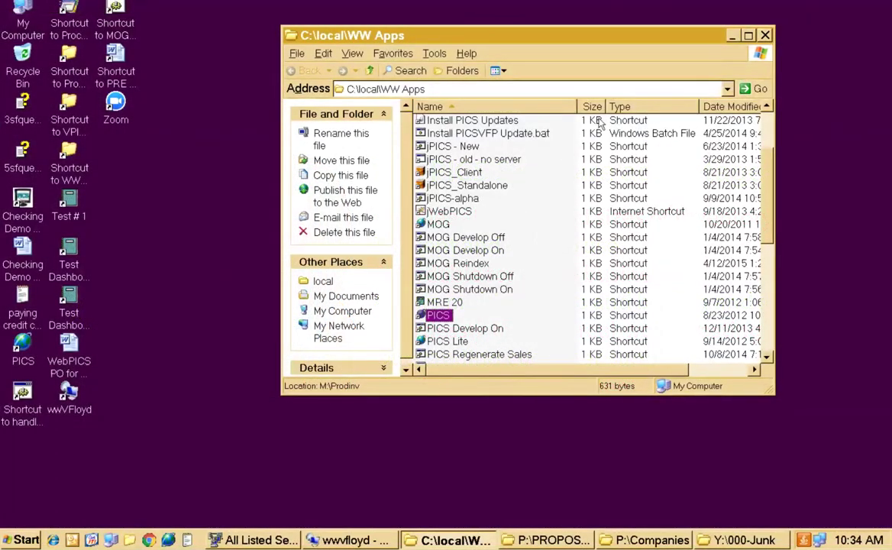
Launch PICS from its shortcut in the C:\local\WW Apps folder
click(436, 315)
key(Return)
key(Return)
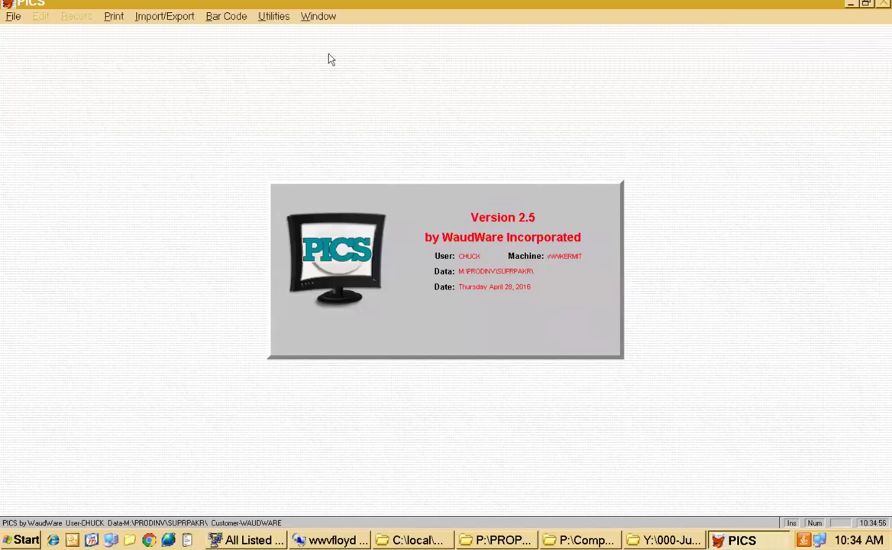
click(273, 16)
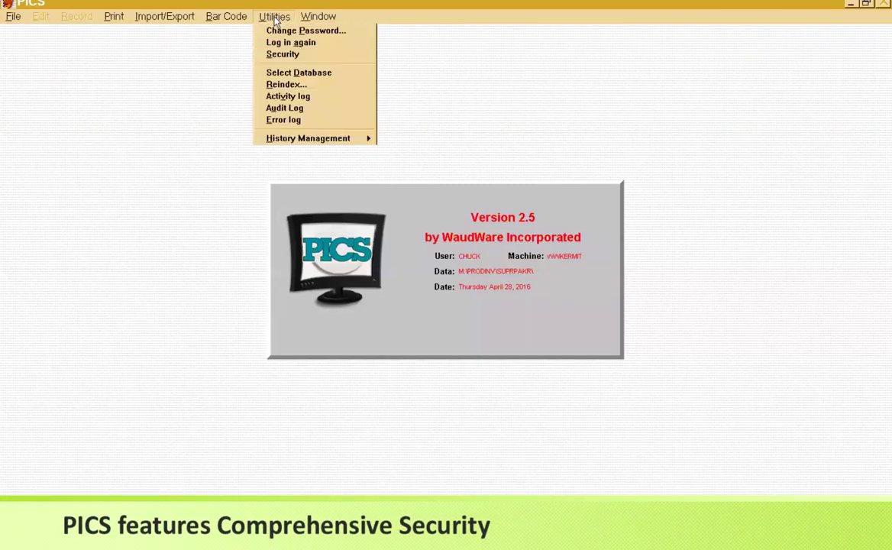
click(284, 54)
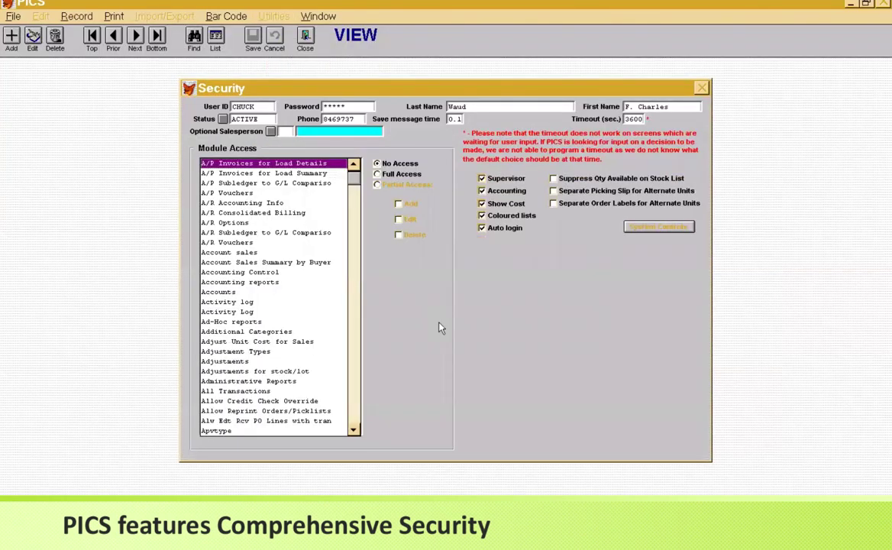
key(Home)
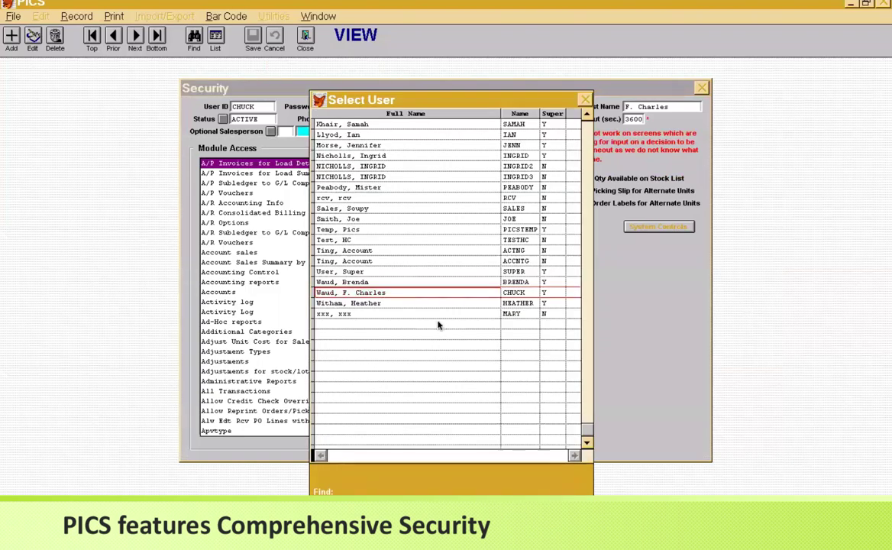
key(Down)
key(Down)
key(Down)
key(Down)
key(Down)
key(Down)
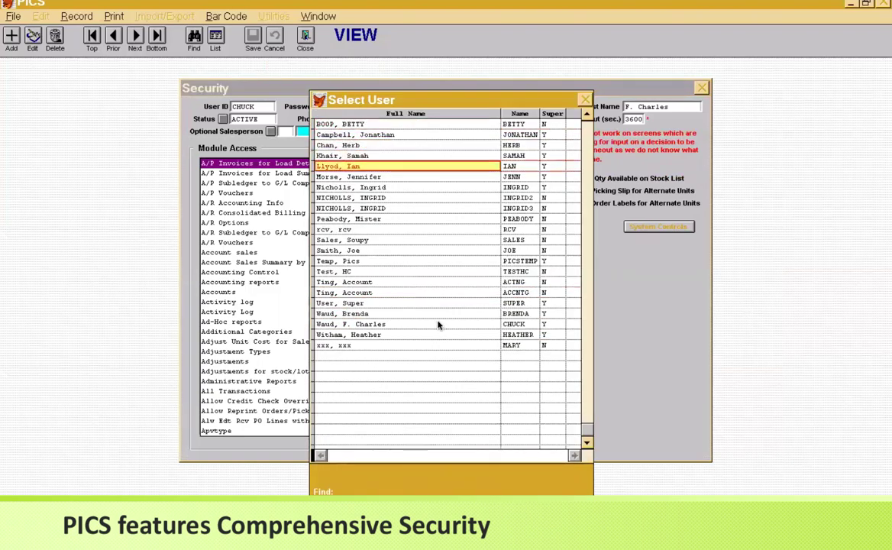
key(Down)
key(Down)
key(Down)
key(Down)
key(Down)
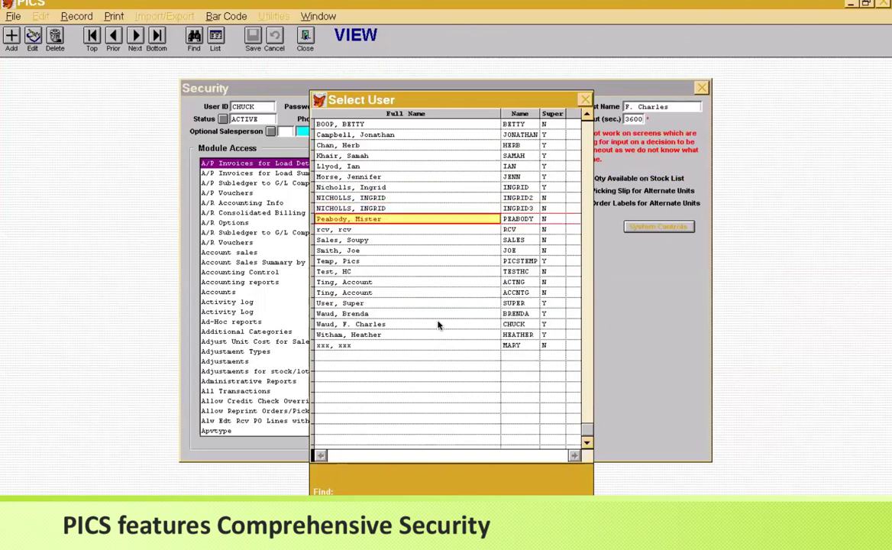
key(Down)
key(Return)
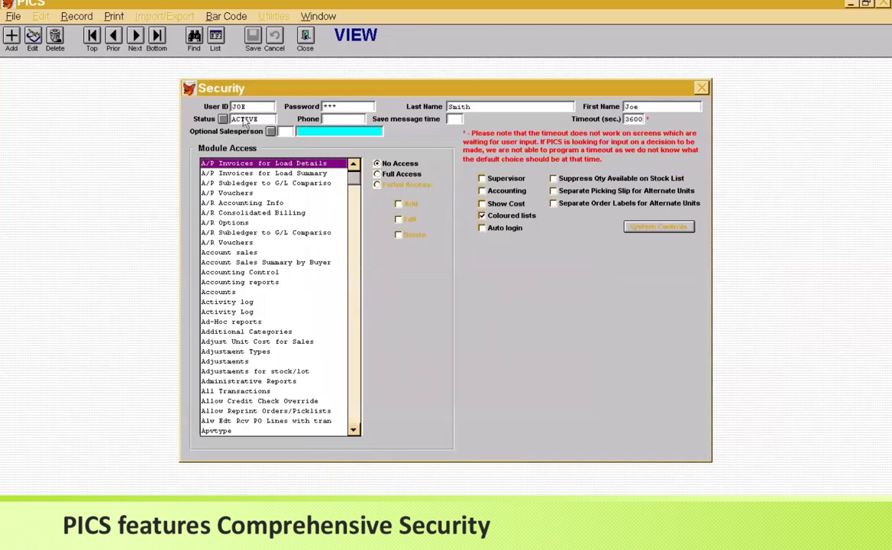
click(267, 183)
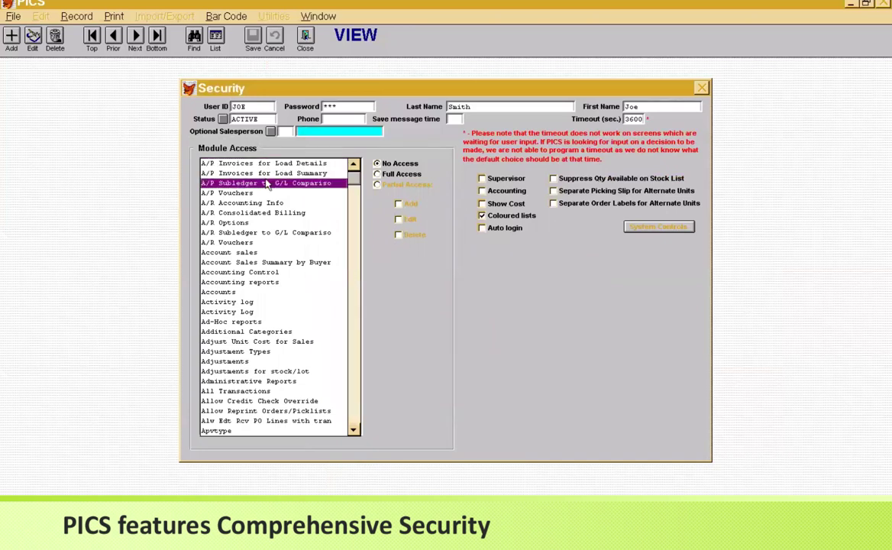
key(Down)
key(Down)
key(Down)
key(Down)
key(Down)
key(Down)
key(Down)
key(Down)
key(Down)
key(Down)
key(Down)
key(Down)
key(Down)
key(Down)
key(Down)
key(Down)
key(Down)
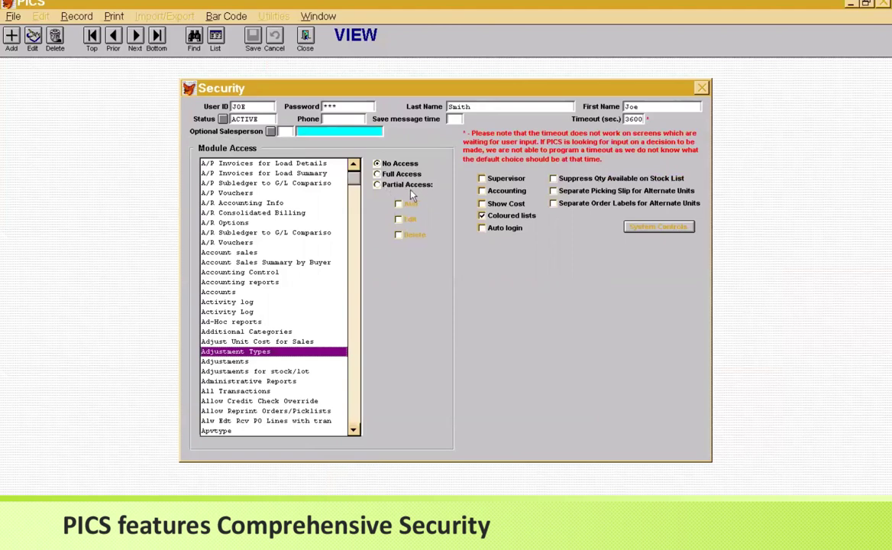
click(32, 37)
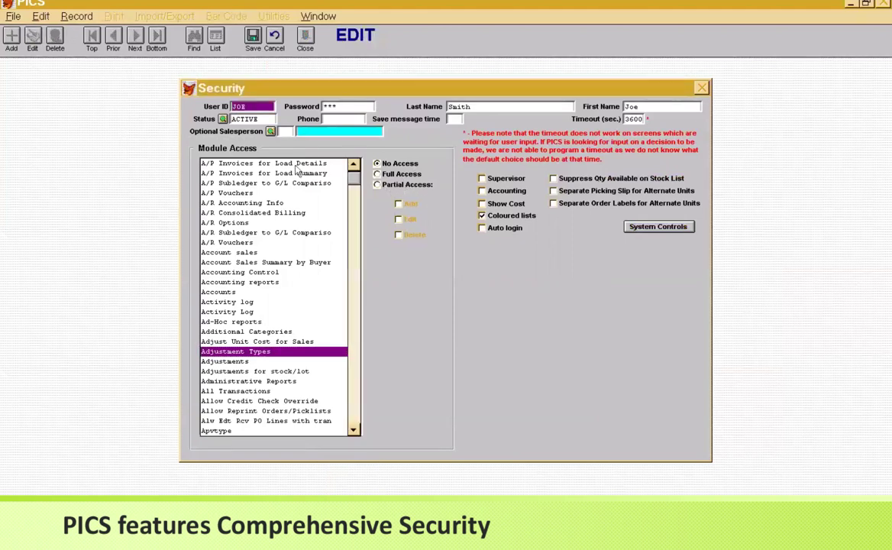
click(393, 184)
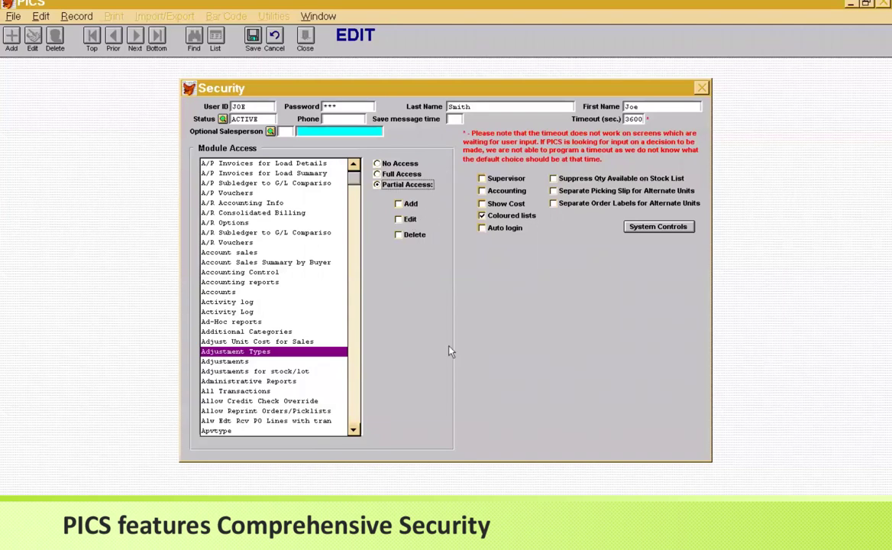
key(Escape)
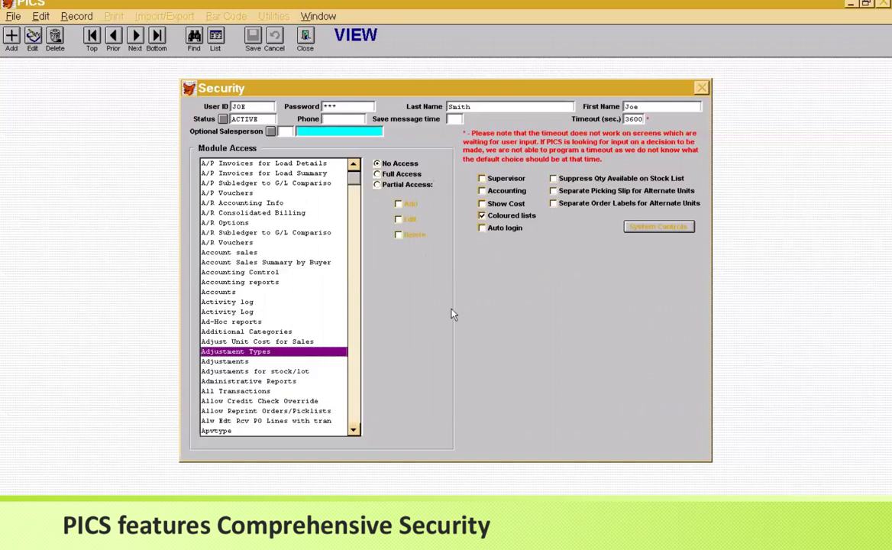
key(Escape)
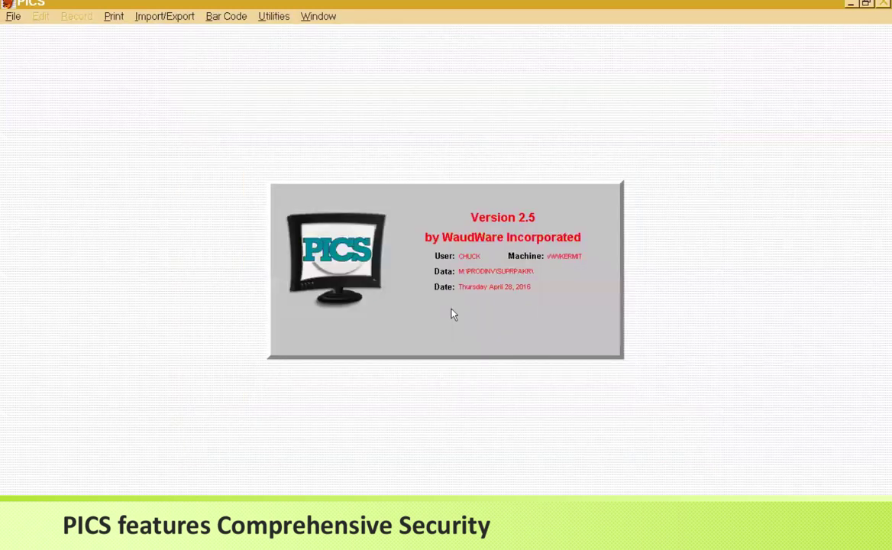
key(alt+f)
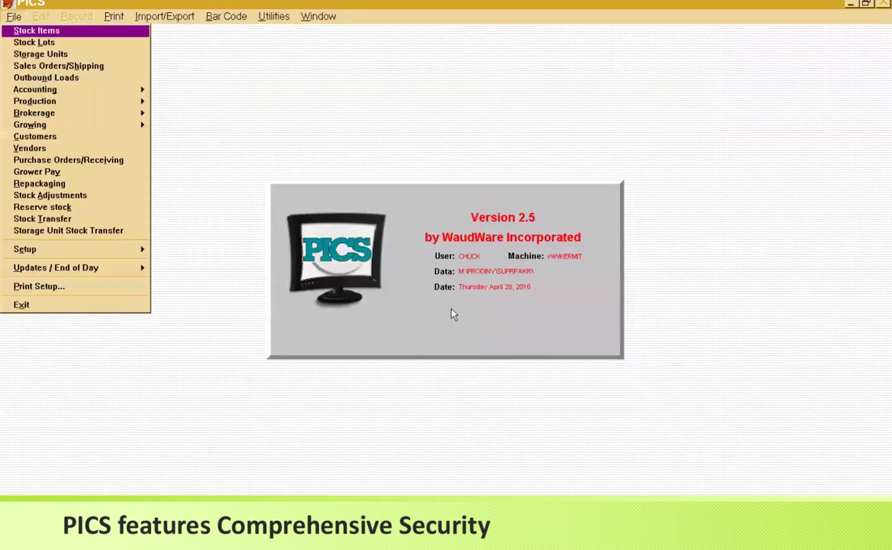
key(Down)
key(Down)
key(Down)
key(Down)
key(Down)
key(Down)
key(Down)
key(Down)
key(Down)
key(Down)
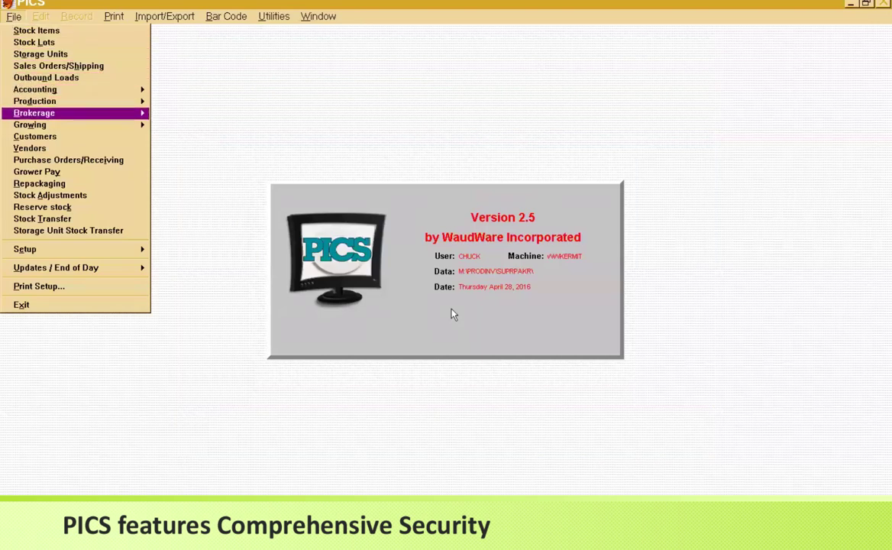
key(Down)
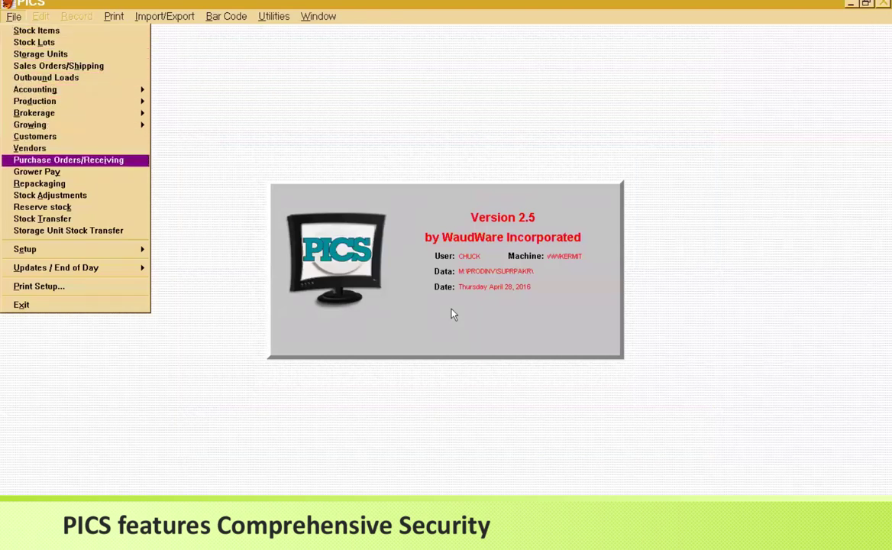
key(Escape)
key(Right)
key(Right)
key(Right)
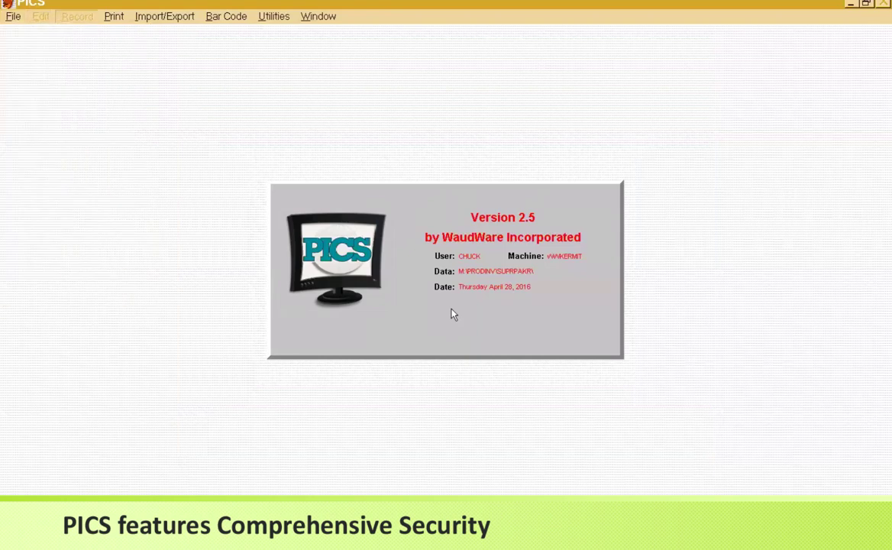
key(Down)
key(Right)
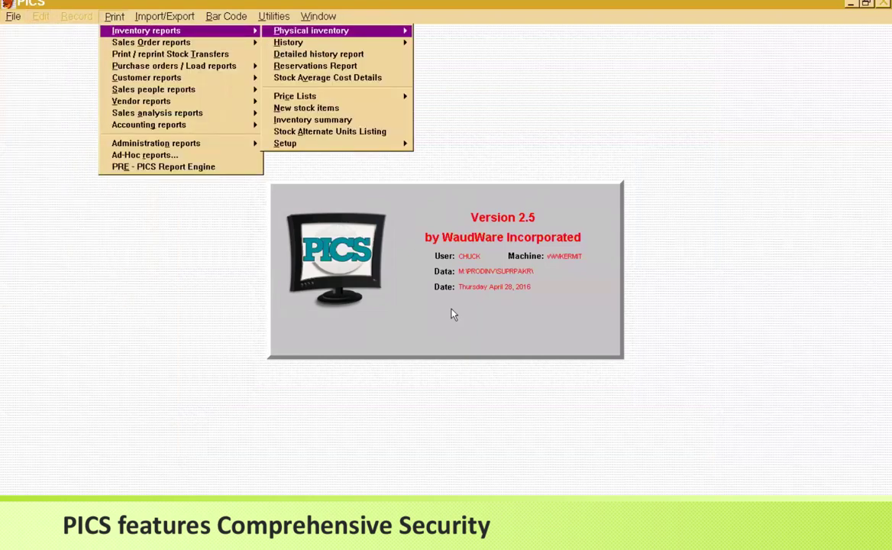
key(Escape)
key(Escape)
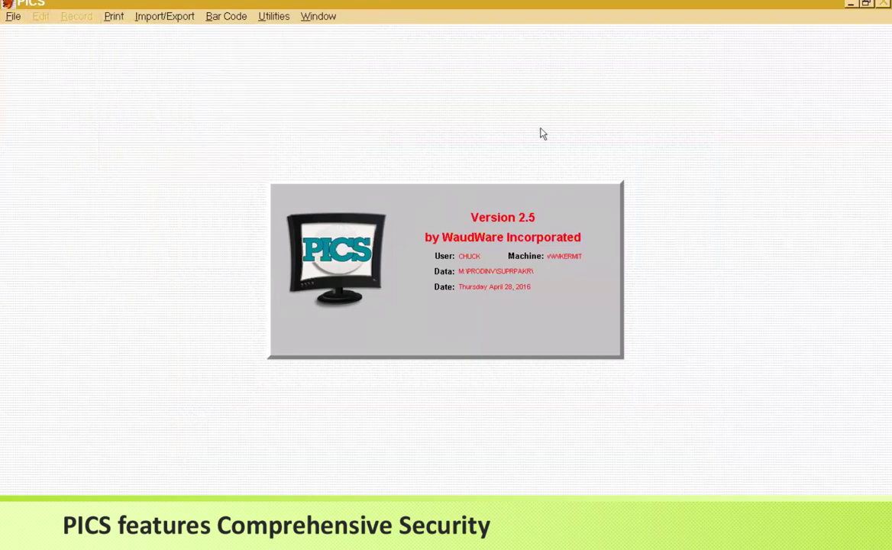
Log in again as a restricted user and check that user's File menu
click(274, 16)
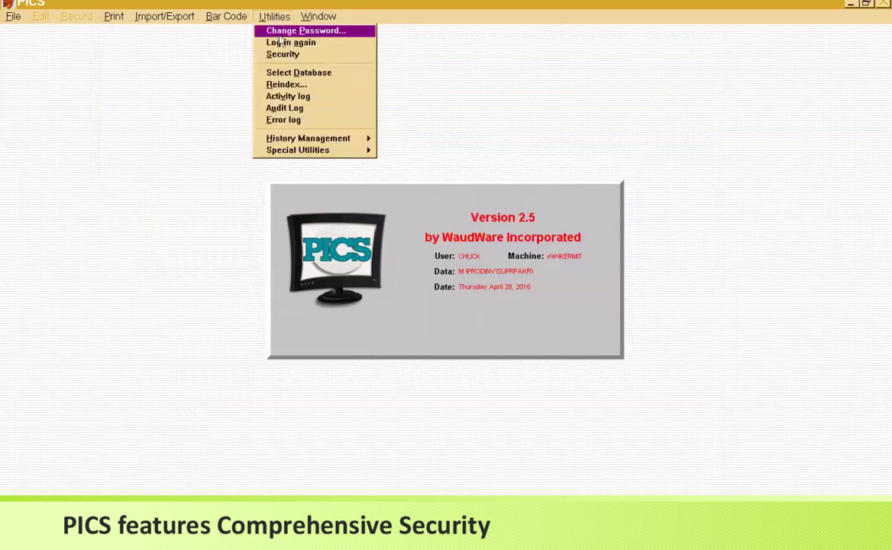
click(290, 43)
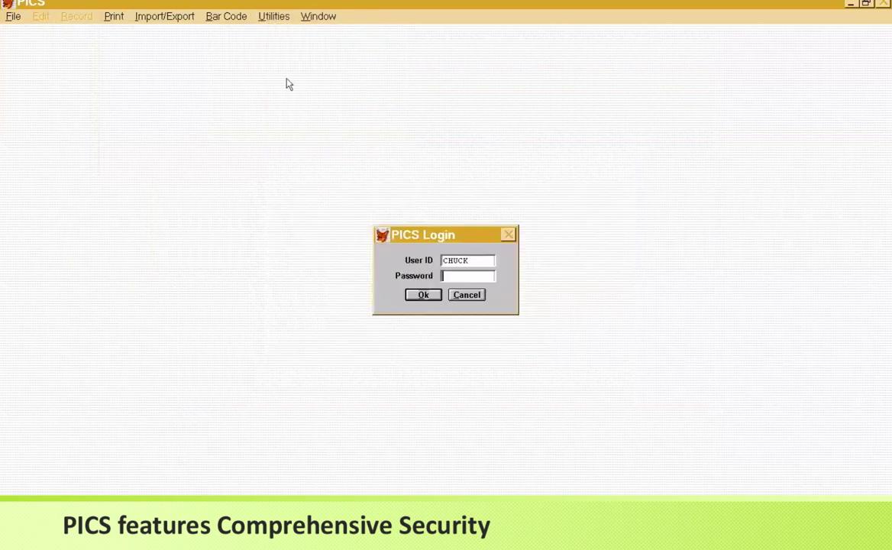
key(shift+Tab)
key(BackSpace)
text(JOE****)
key(Return)
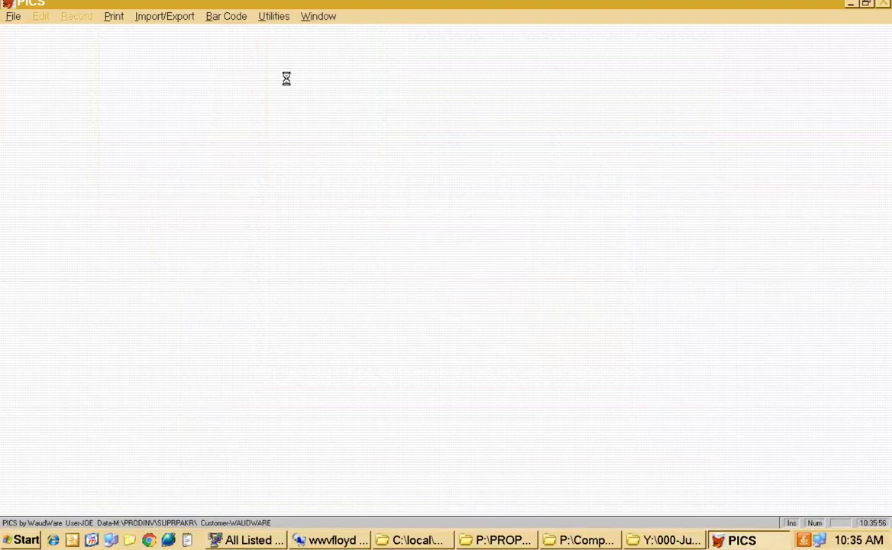
key(alt+f)
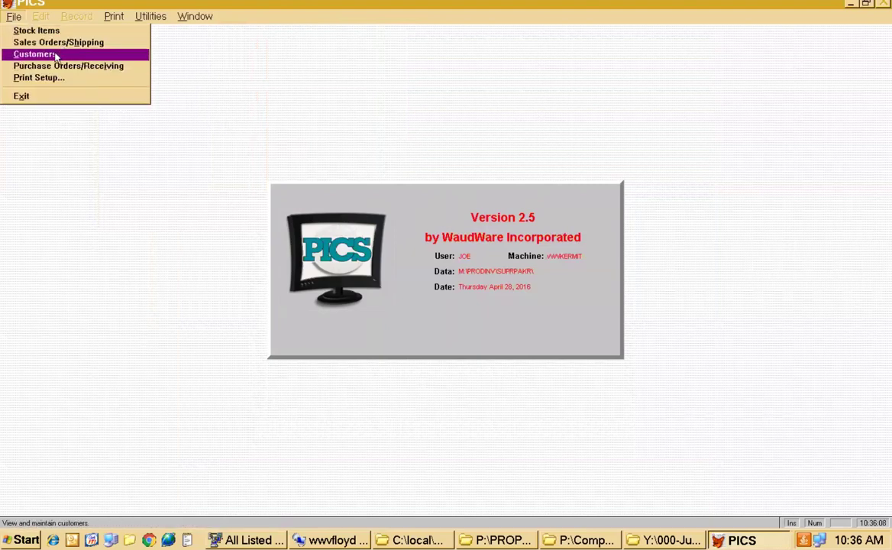
Log back in under the SUPER supervisor account with its password
mouse_move(114, 18)
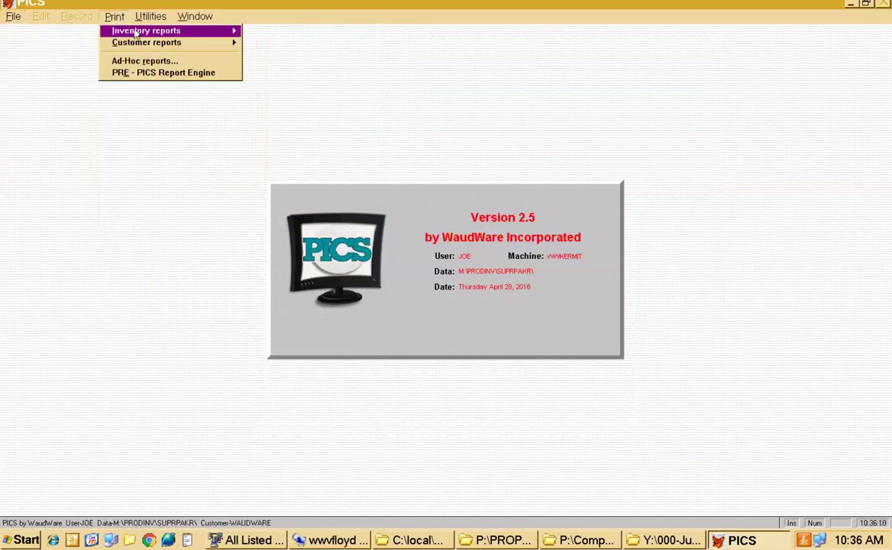
mouse_move(135, 33)
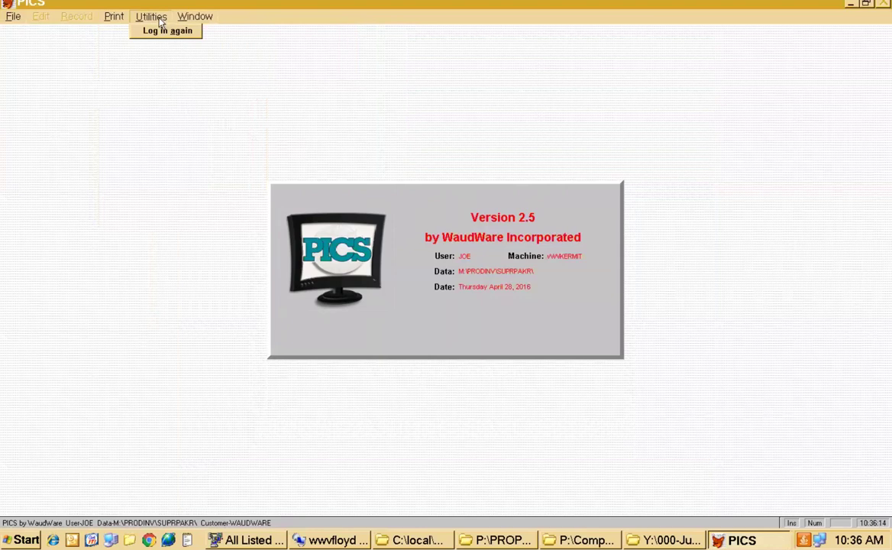
click(162, 35)
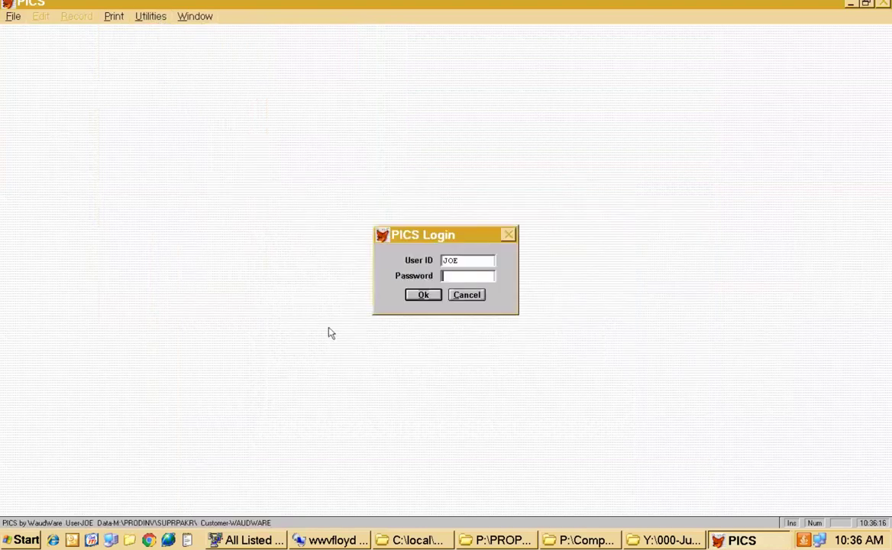
text(SUPER)
key(Tab)
text(****)
key(Return)
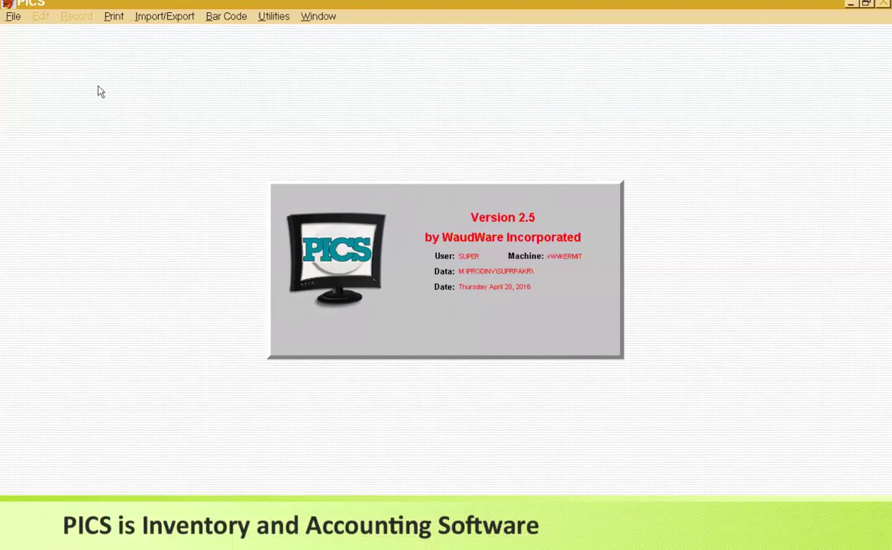
Open the Customers and Vendors record windows from the File menu
click(13, 18)
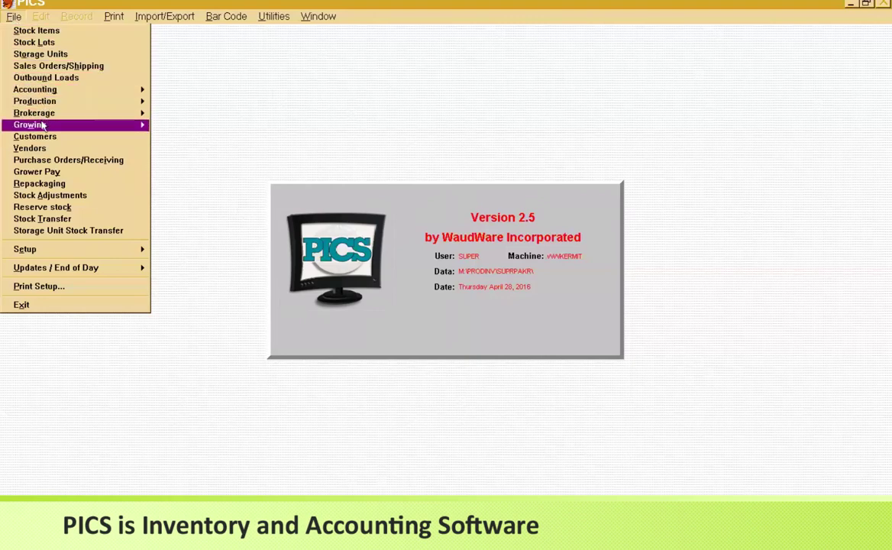
click(59, 136)
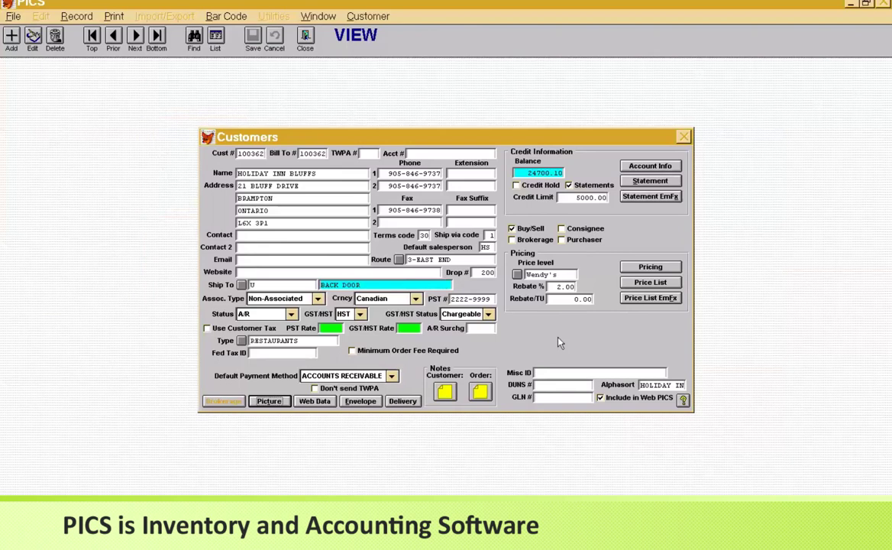
key(alt+f)
key(Down)
key(Down)
key(Down)
key(Down)
key(Down)
key(Down)
key(Down)
key(Down)
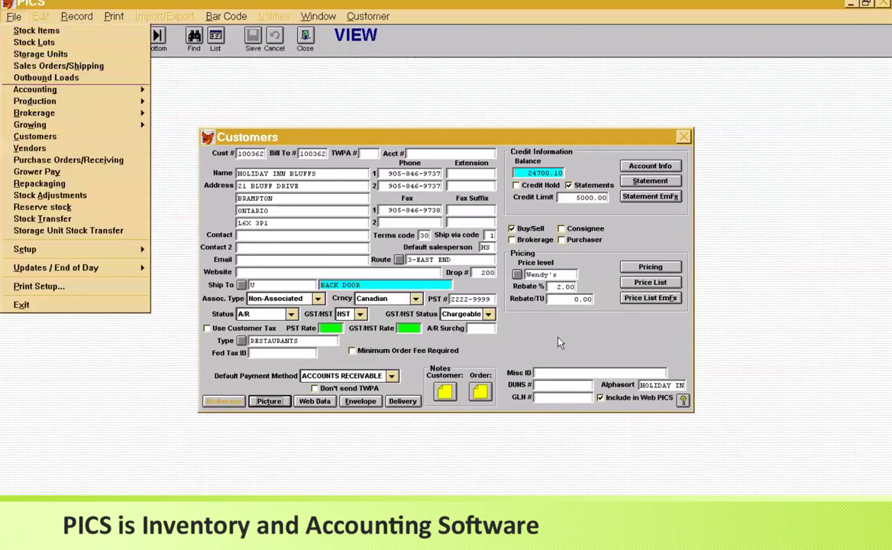
key(Down)
key(Down)
key(Return)
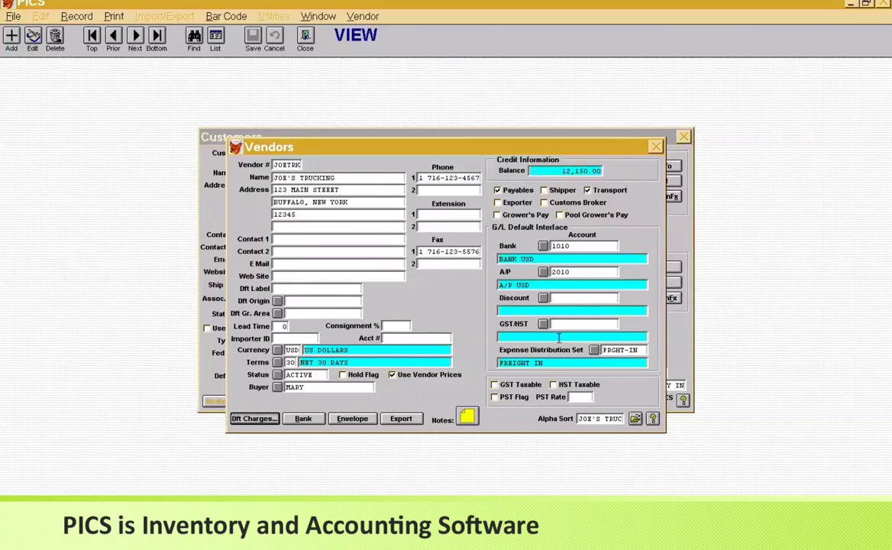
Close all open windows and show the File menu's Accounting options
key(alt+w)
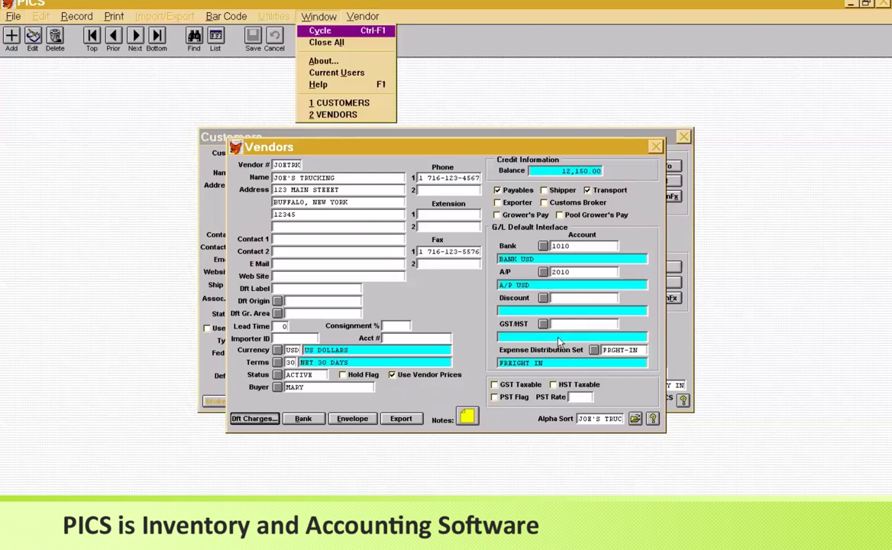
key(Down)
key(Return)
key(alt+f)
key(Down)
key(Down)
key(Down)
key(Down)
key(Right)
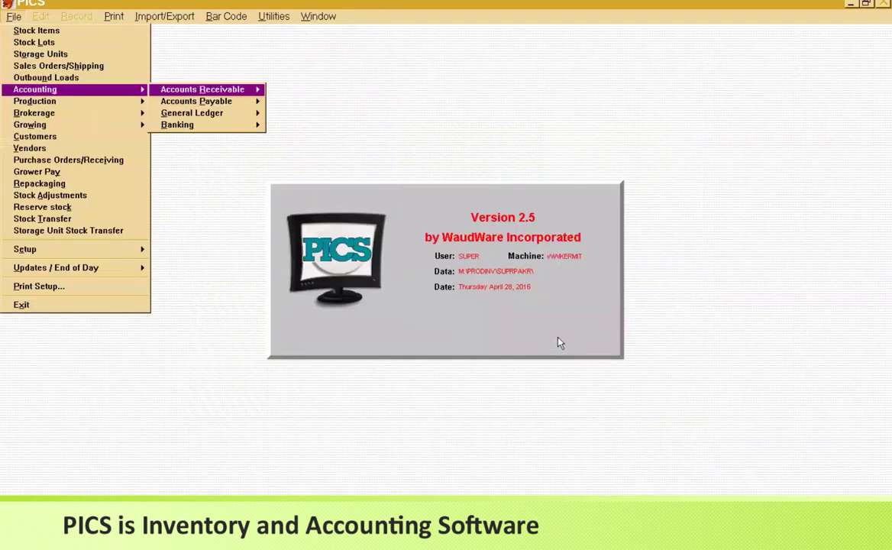
key(Down)
key(Down)
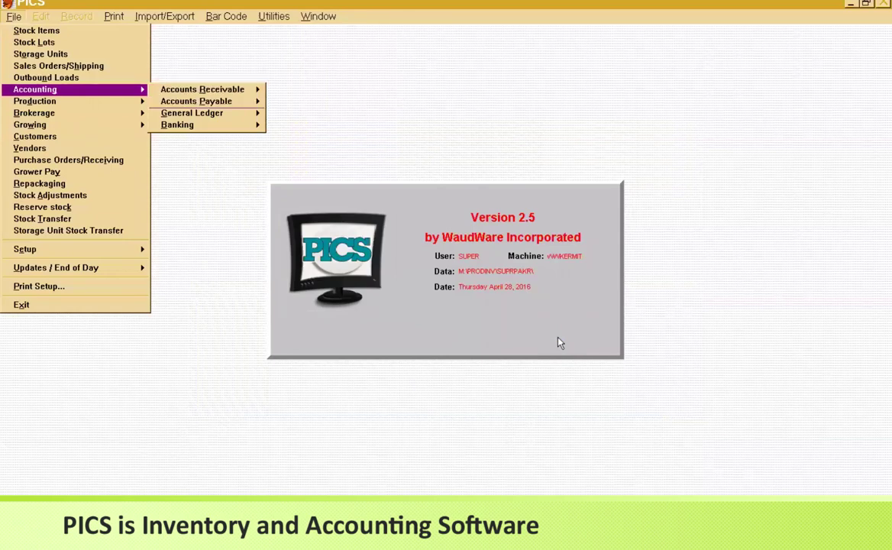
key(Right)
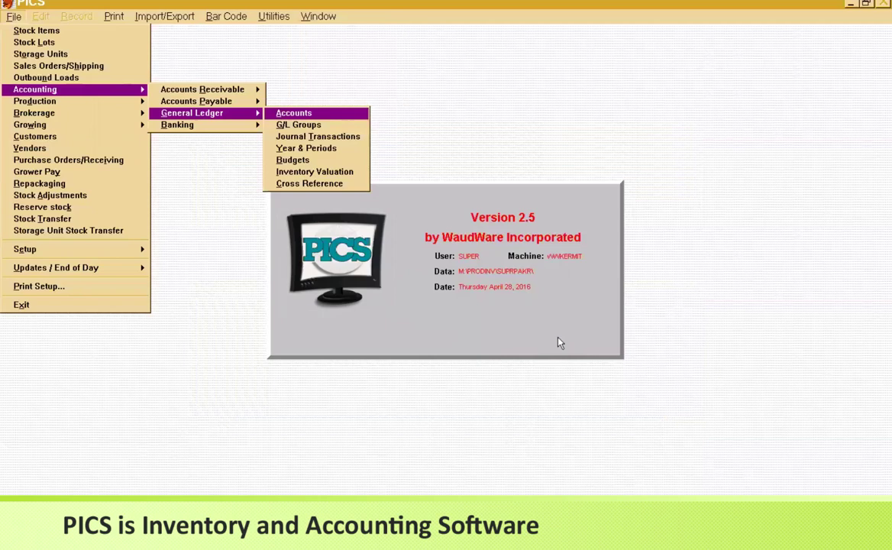
key(Return)
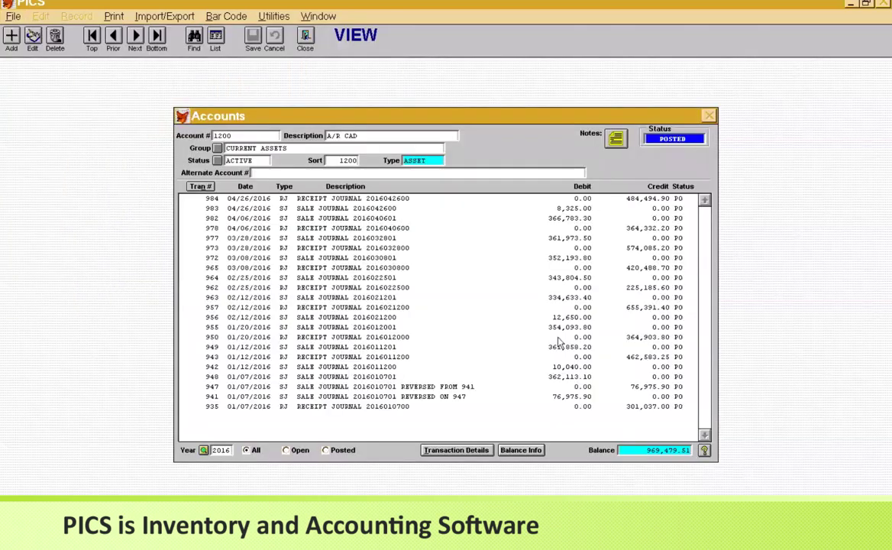
key(ctrl+f)
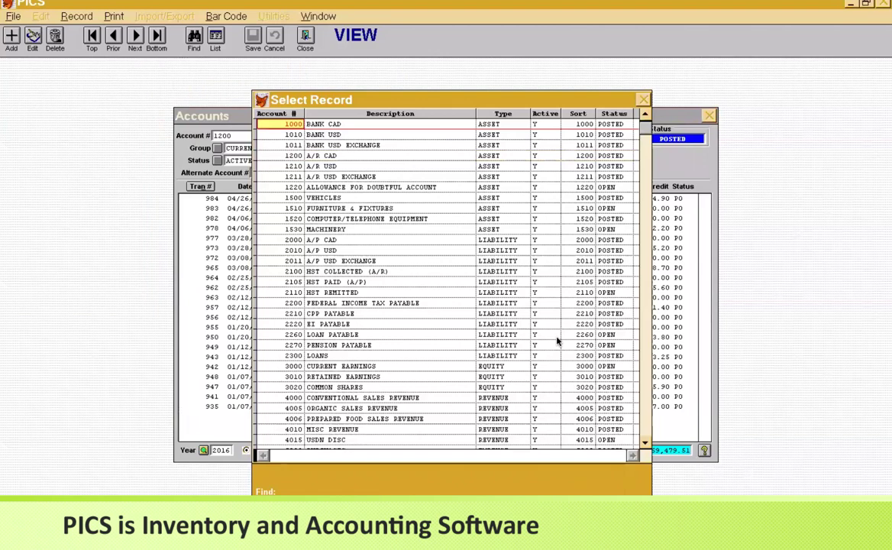
key(Down)
key(Down)
key(Down)
key(Down)
key(Down)
key(Down)
key(Down)
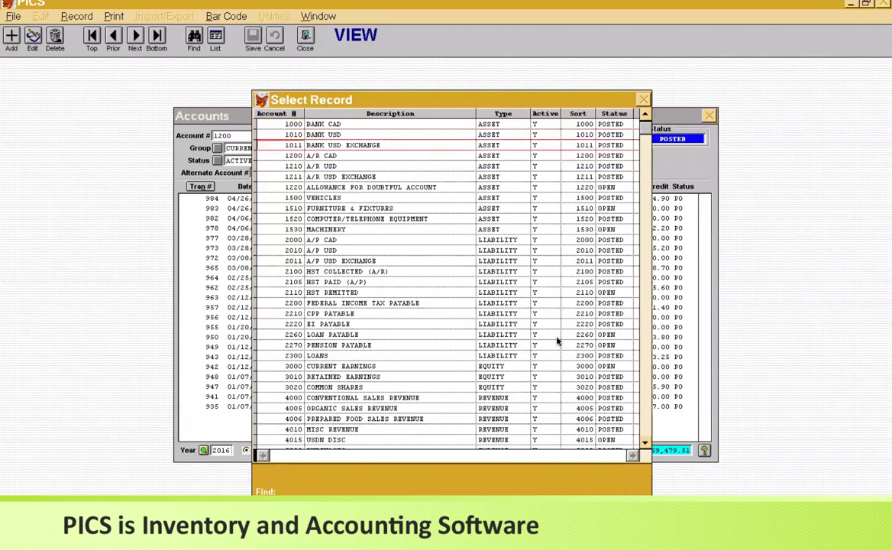
key(Down)
key(Down)
key(Down)
key(Down)
key(Down)
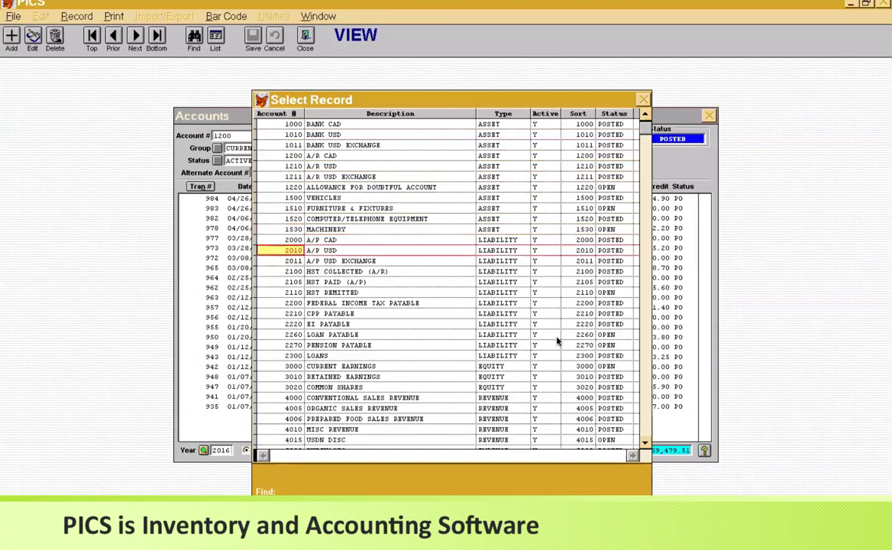
key(Up)
key(Up)
key(Up)
key(Up)
key(Up)
key(Up)
key(Up)
key(Up)
key(Up)
key(Up)
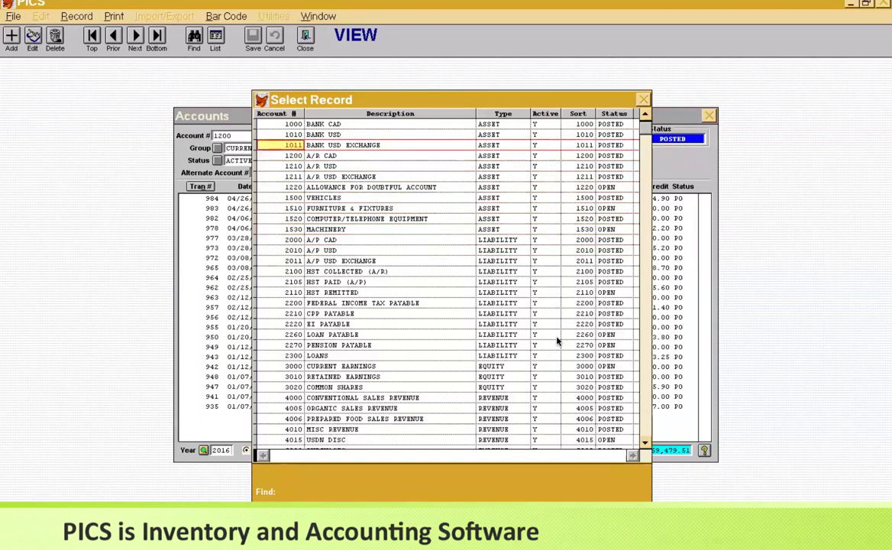
key(Up)
key(Up)
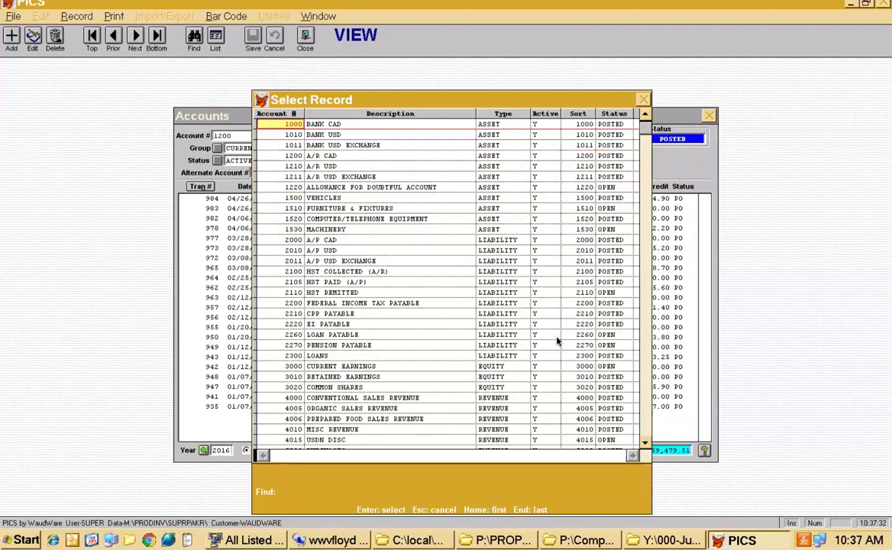
key(Return)
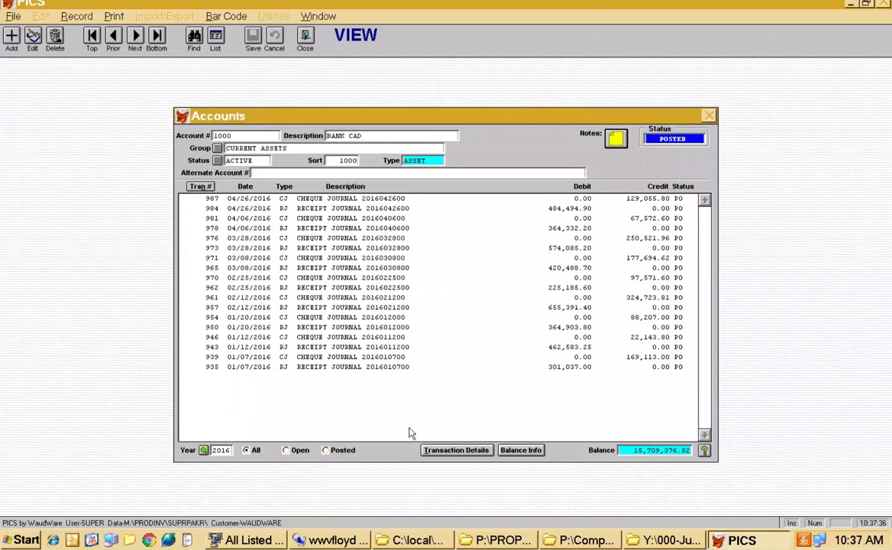
Close the Accounts ledger and open Stock Categories from Setup
key(Escape)
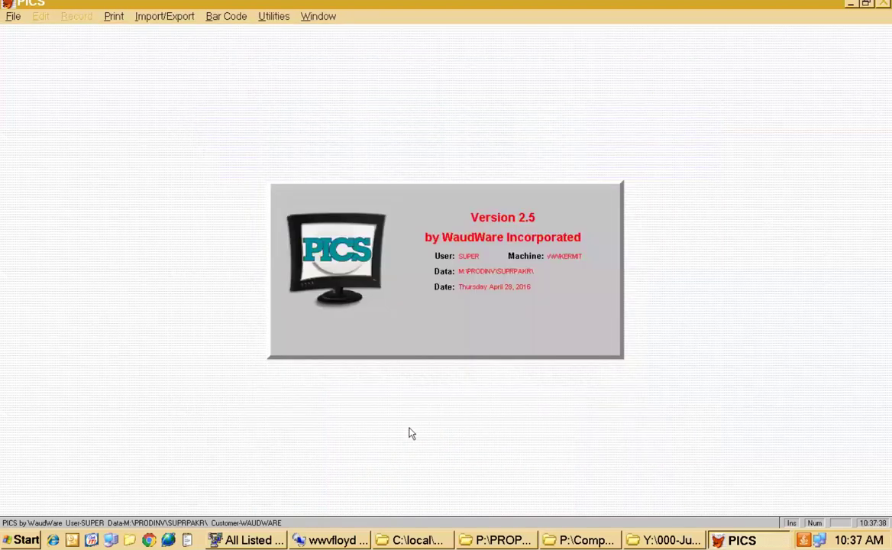
key(alt+f)
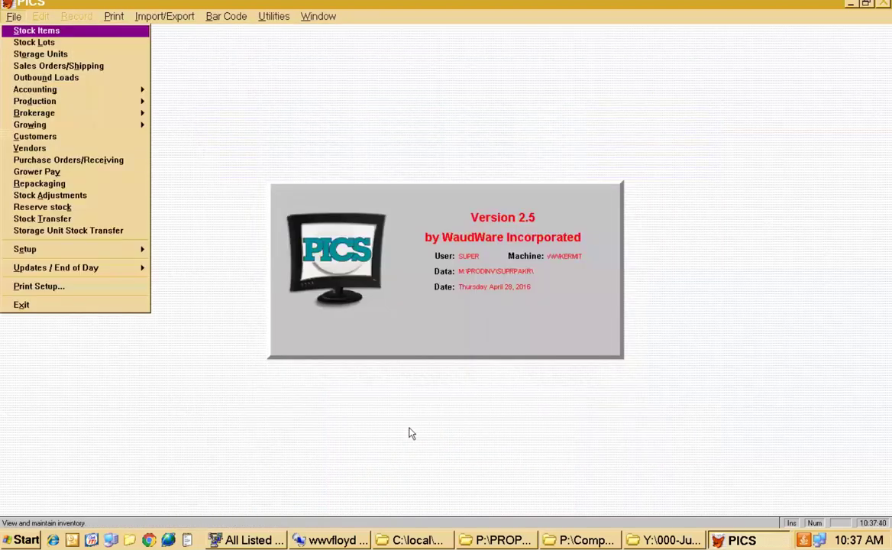
key(Up)
key(Up)
key(Up)
key(Up)
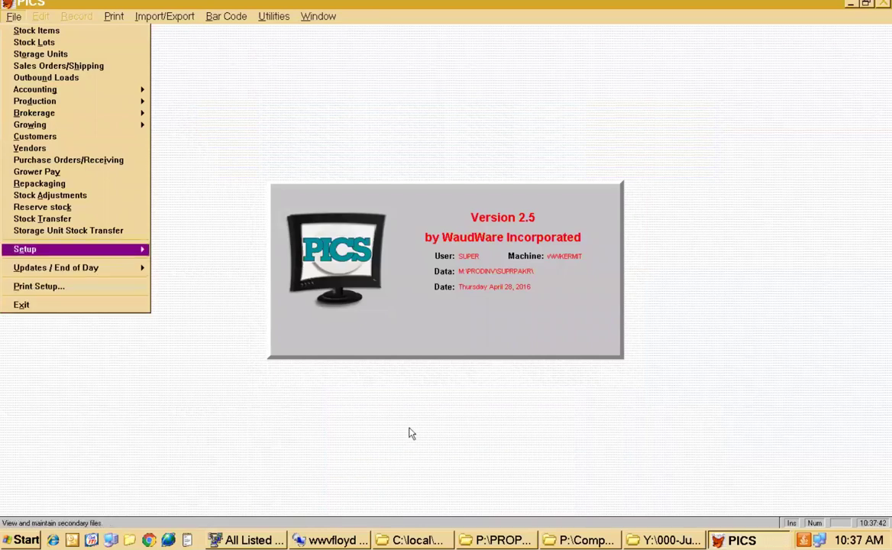
key(Right)
key(Right)
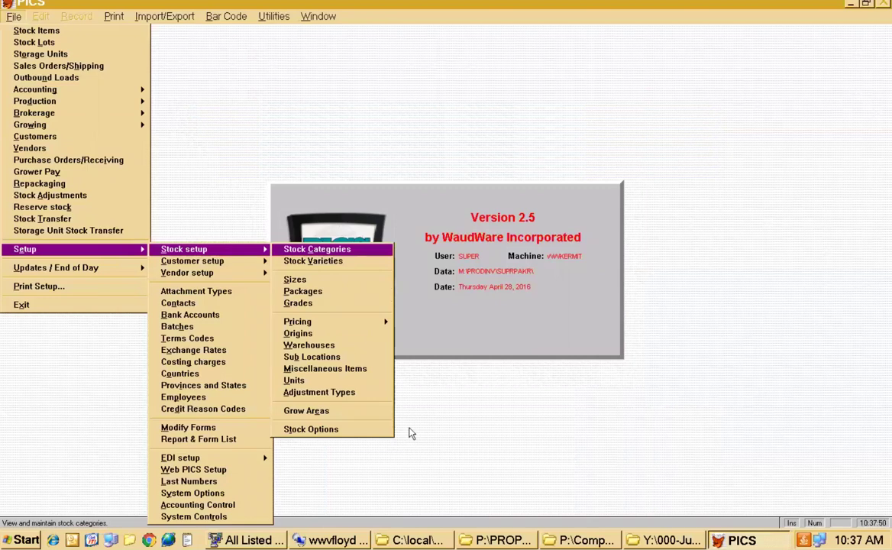
key(Return)
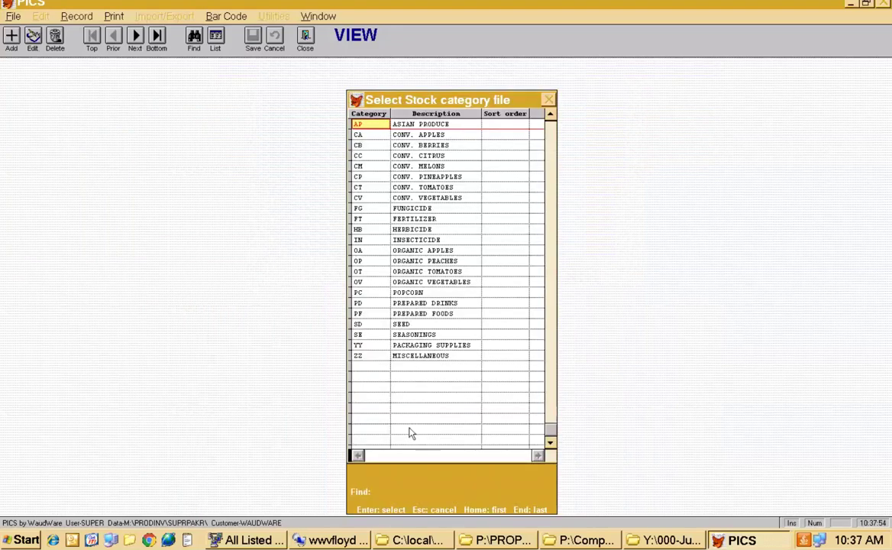
Browse the category list and open the CB CONV. BERRIES category
key(Down)
key(Down)
key(Down)
key(Down)
key(Down)
key(Down)
key(Down)
key(Down)
key(Down)
key(Down)
key(Down)
key(Down)
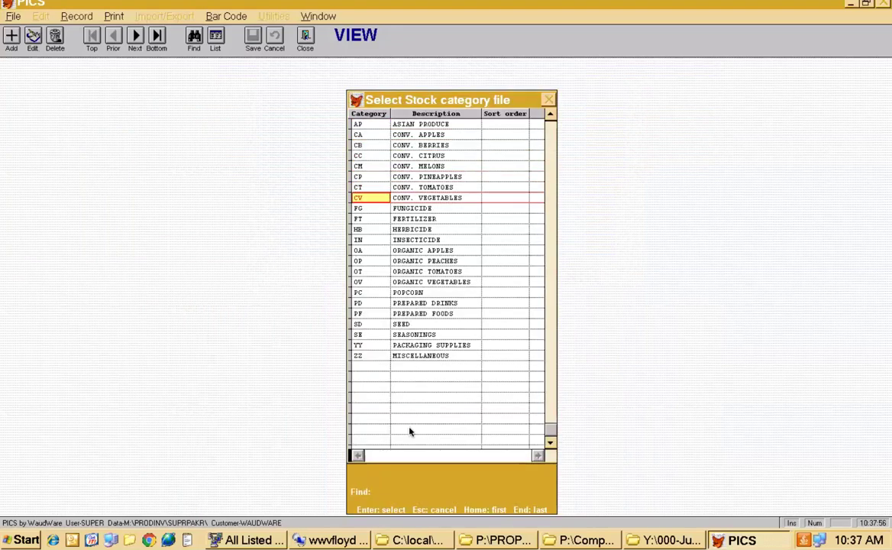
key(Down)
key(Down)
key(Down)
key(Down)
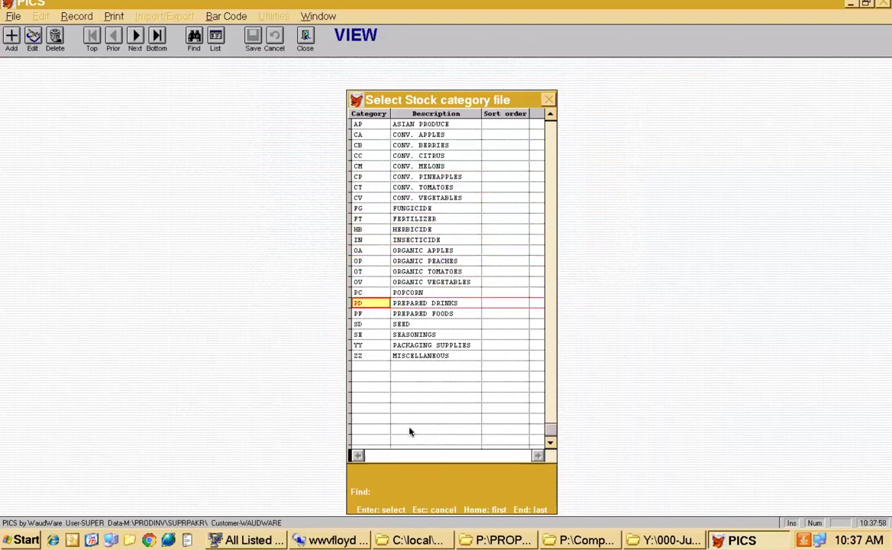
key(Down)
key(Down)
key(Down)
key(Down)
key(Down)
key(Down)
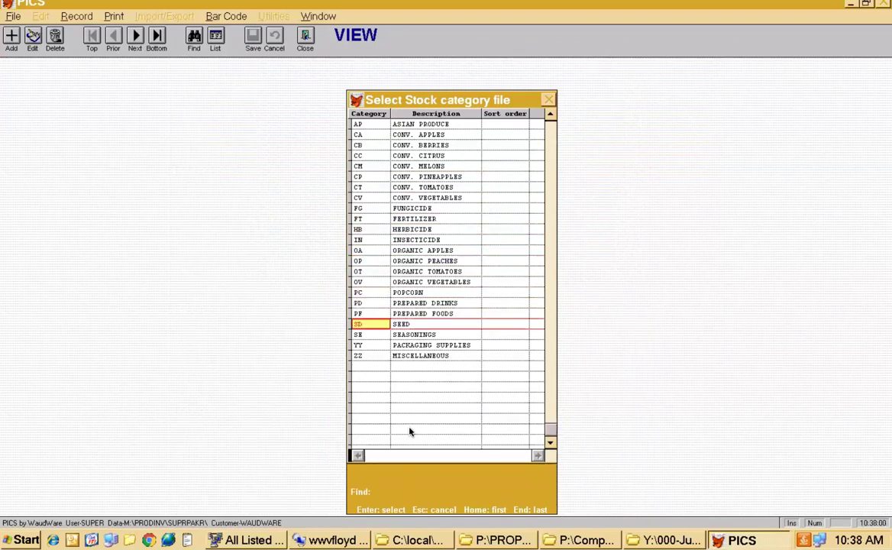
key(Up)
key(Up)
key(Up)
key(Up)
key(Up)
key(Up)
key(Up)
key(Up)
key(Up)
key(Up)
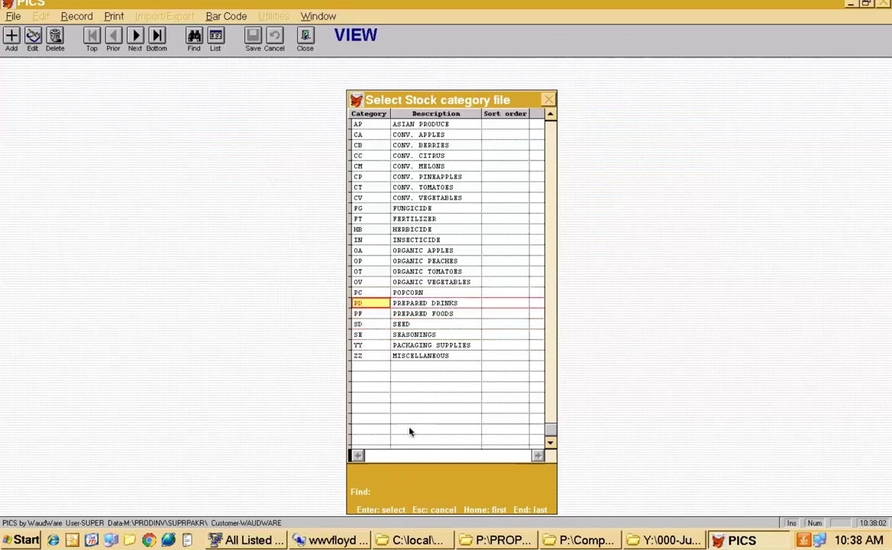
key(Up)
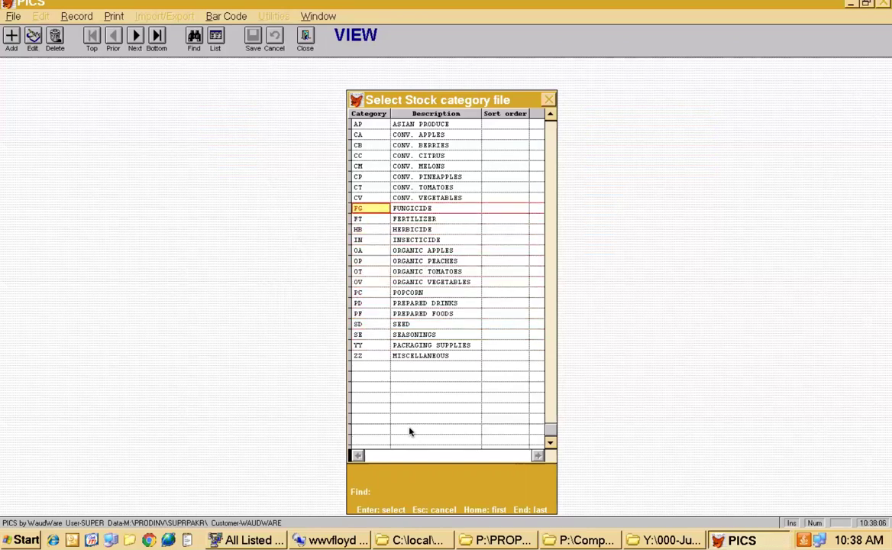
key(Down)
key(Down)
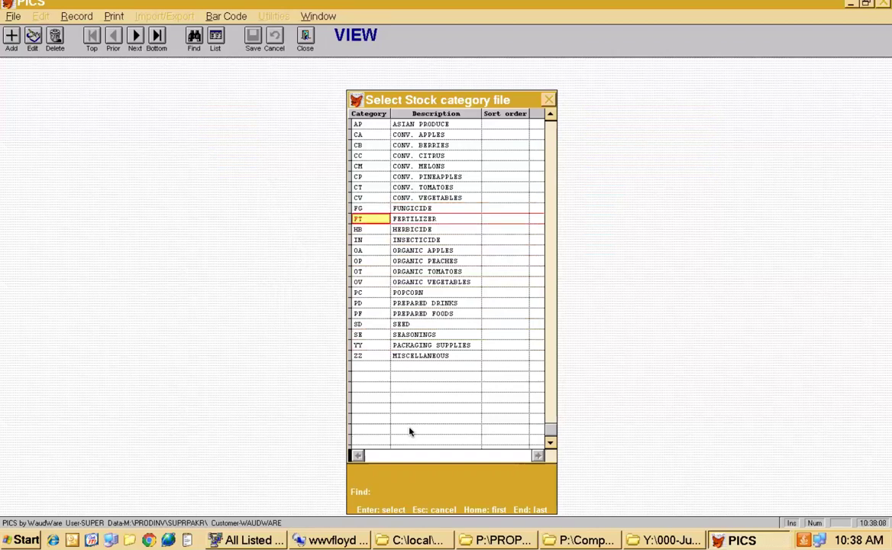
key(Up)
key(Up)
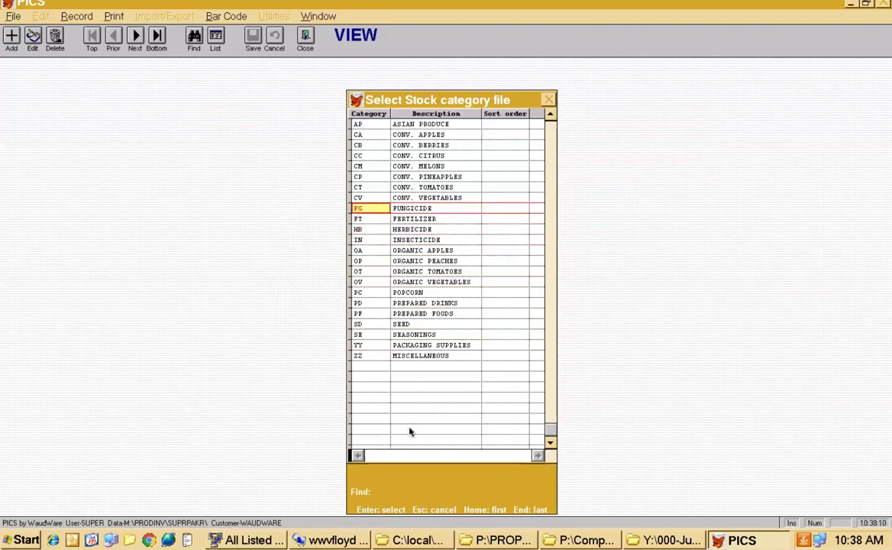
key(Down)
key(Down)
key(Up)
key(Up)
key(Down)
key(Down)
key(Down)
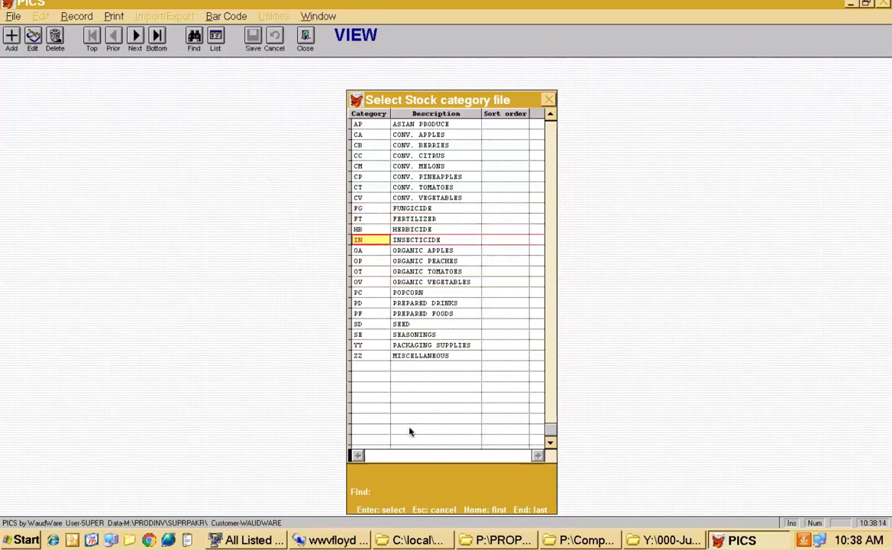
key(Up)
key(Up)
key(Up)
key(Up)
key(Up)
key(Up)
key(Up)
key(Up)
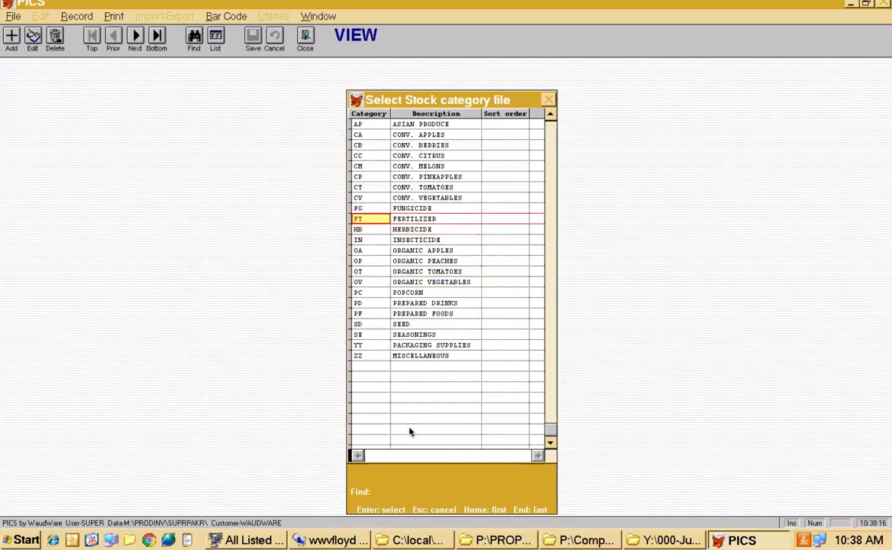
key(Up)
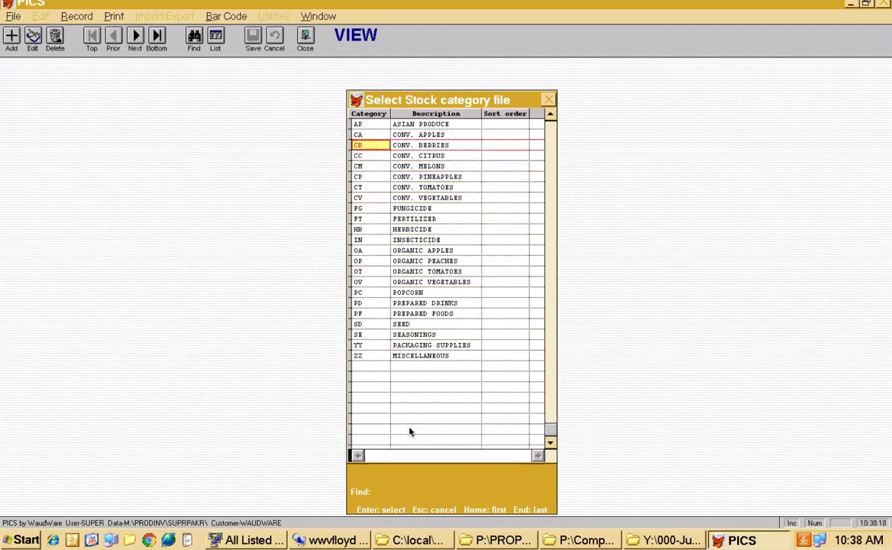
key(Return)
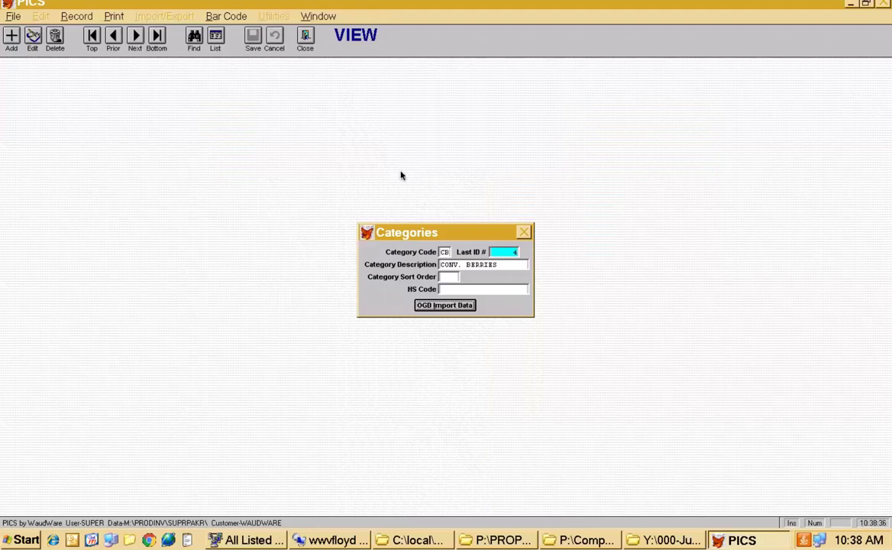
Close the Categories record and bring up the File menu's setup options
key(Escape)
key(alt+f)
key(Up)
key(Up)
key(Up)
key(Up)
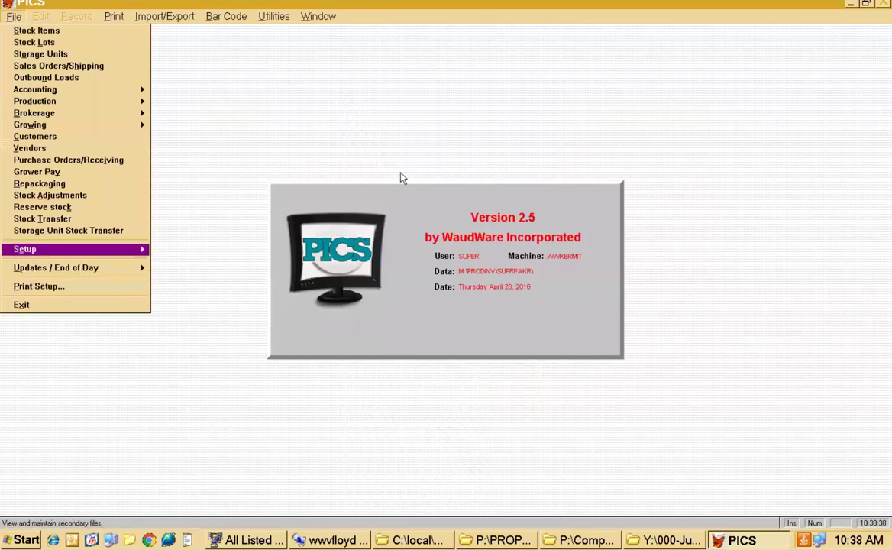
Open Stock Varieties and load the CV PEPPERS ORANGE variety from the lookup list
key(Right)
key(Right)
key(Down)
key(Return)
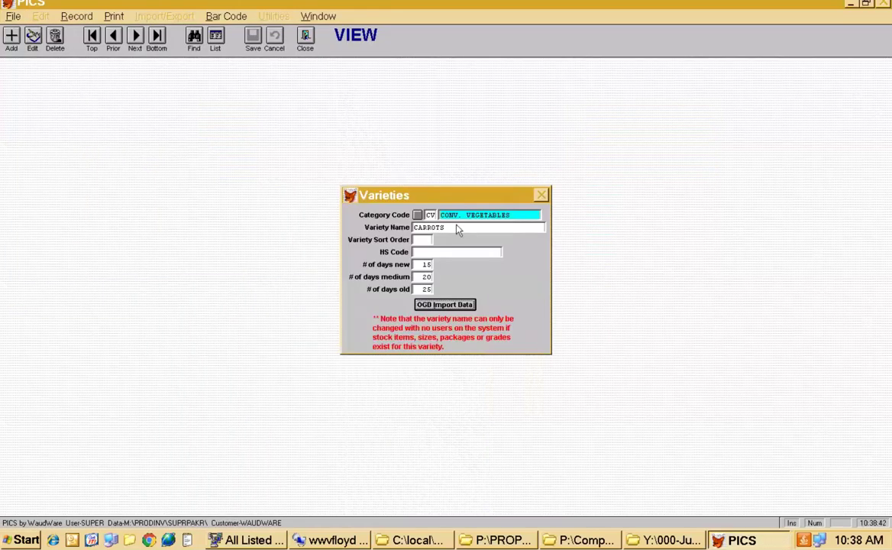
key(ctrl+f)
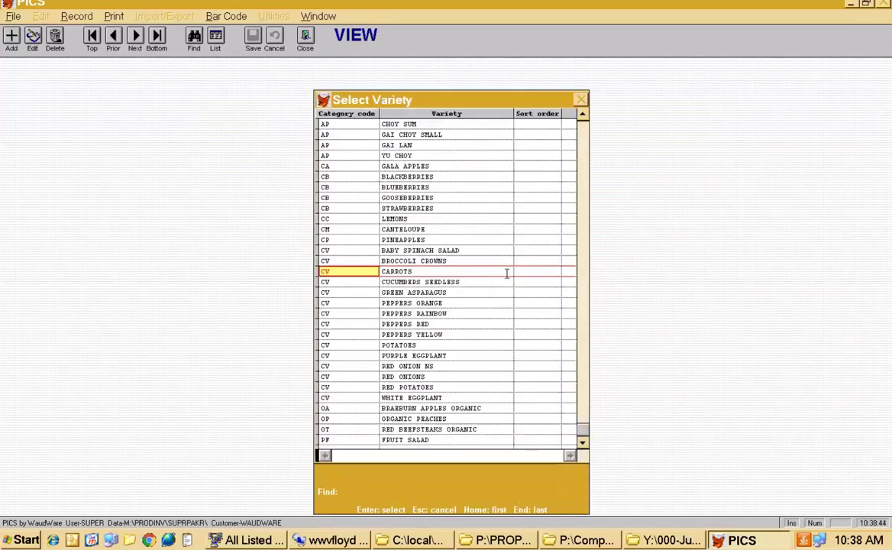
text(CB)
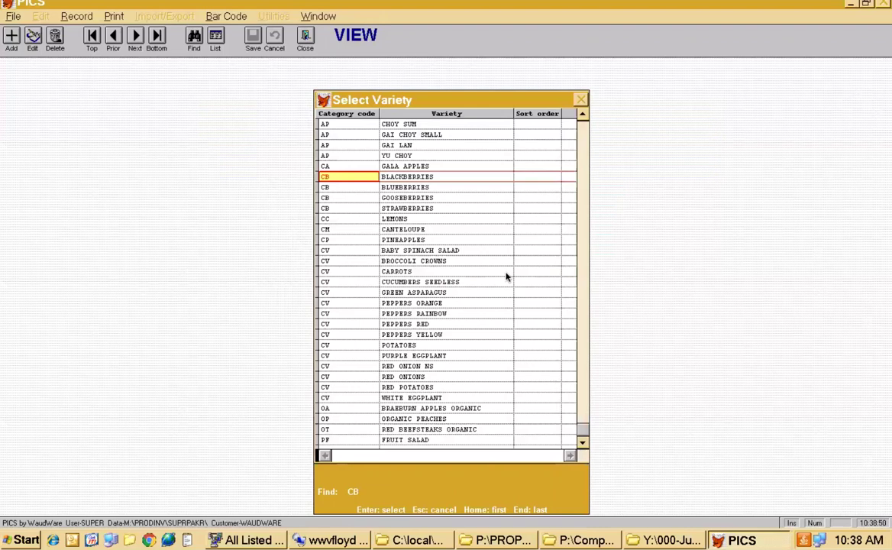
key(Down)
key(Down)
key(Down)
key(Down)
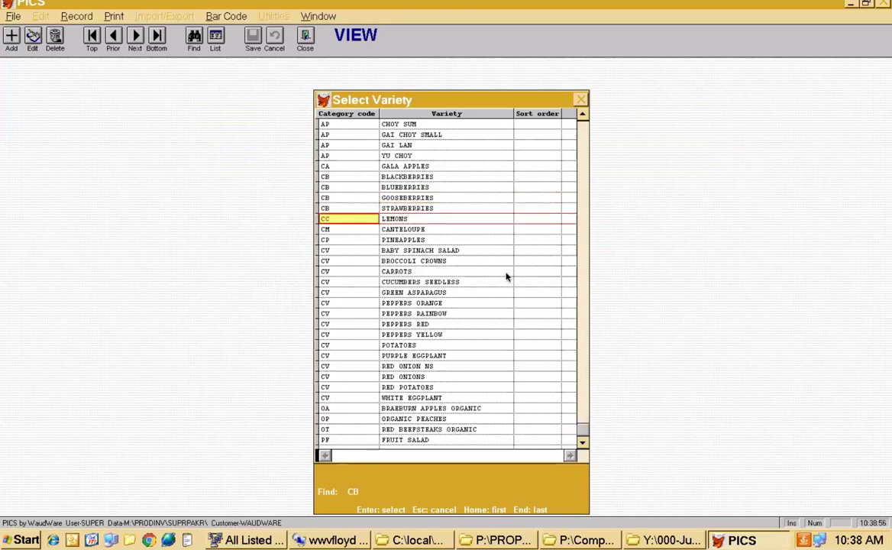
key(Page_Up)
key(Down)
key(Down)
key(Down)
key(Down)
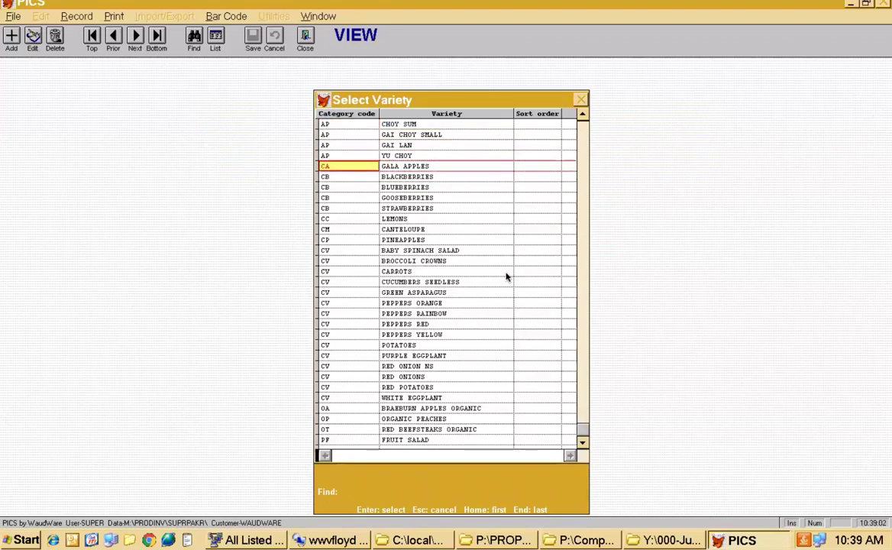
key(Down)
key(Down)
key(Down)
key(Down)
key(Down)
key(Down)
key(Down)
key(Down)
key(Down)
key(Down)
key(Down)
key(Down)
key(Down)
key(Down)
key(Down)
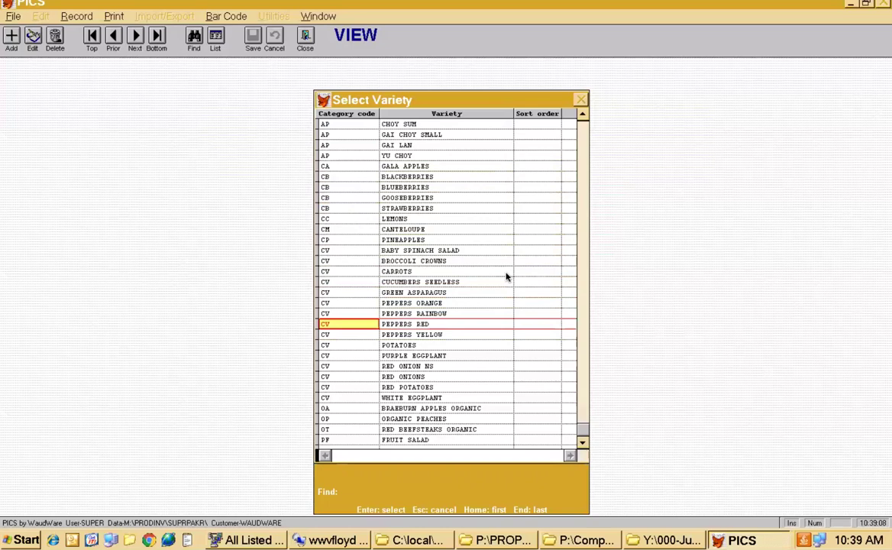
key(Up)
key(Up)
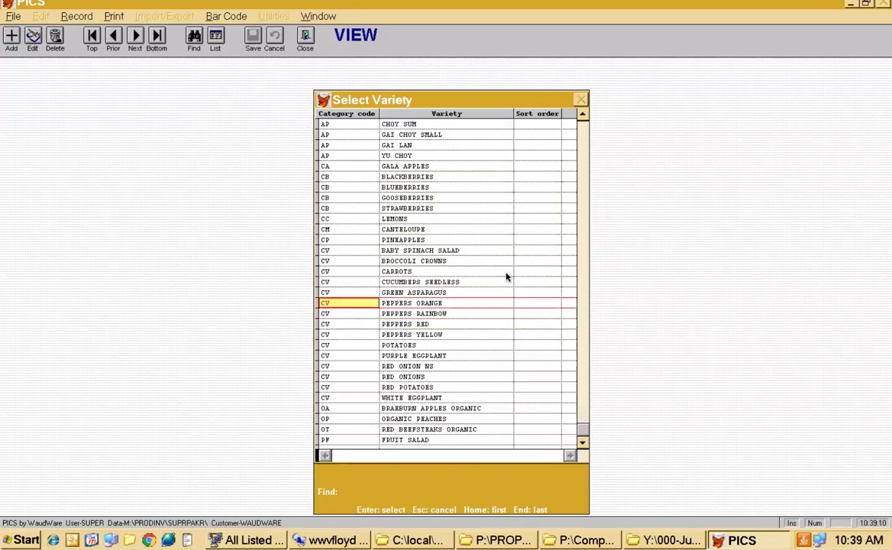
key(Return)
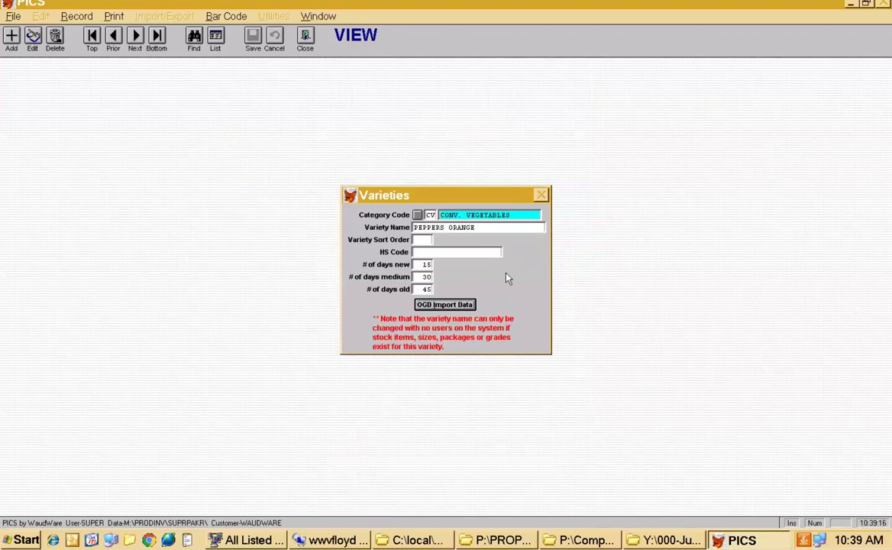
Bring up the main menu to head toward Stock Items maintenance
key(alt)
key(Down)
key(Down)
key(Up)
key(Escape)
key(Escape)
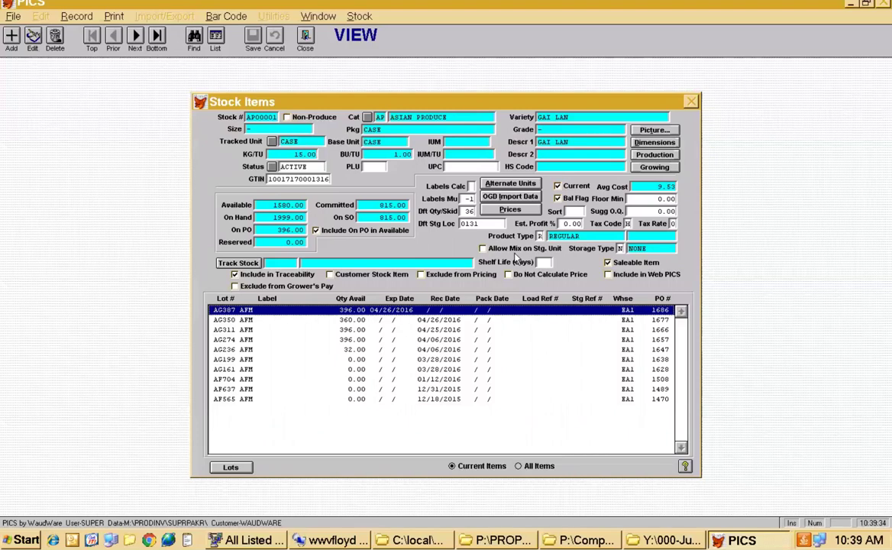
click(516, 198)
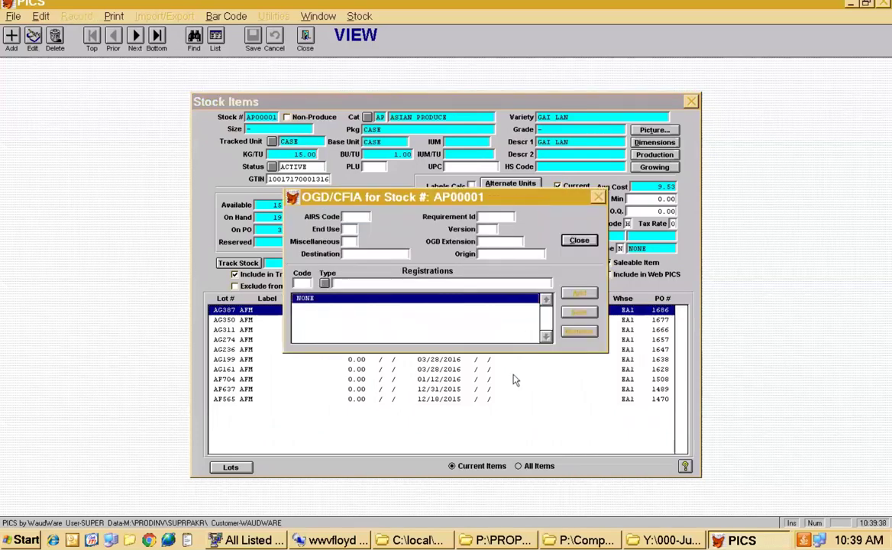
key(Escape)
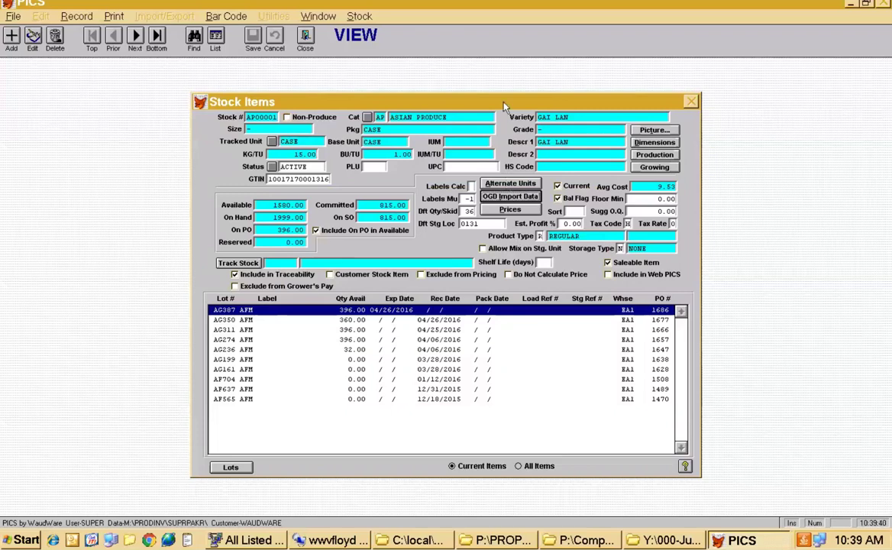
drag(505, 107, 520, 101)
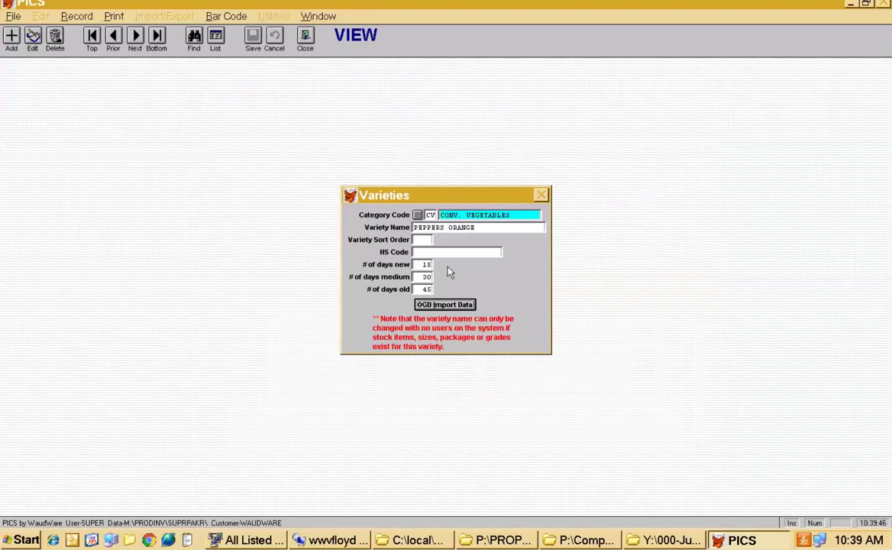
Close Varieties and load the CUCUMBERS SEEDLESS SM size in Sizes maintenance
key(Escape)
key(alt+f)
key(Up)
key(Up)
key(Up)
key(Up)
key(Right)
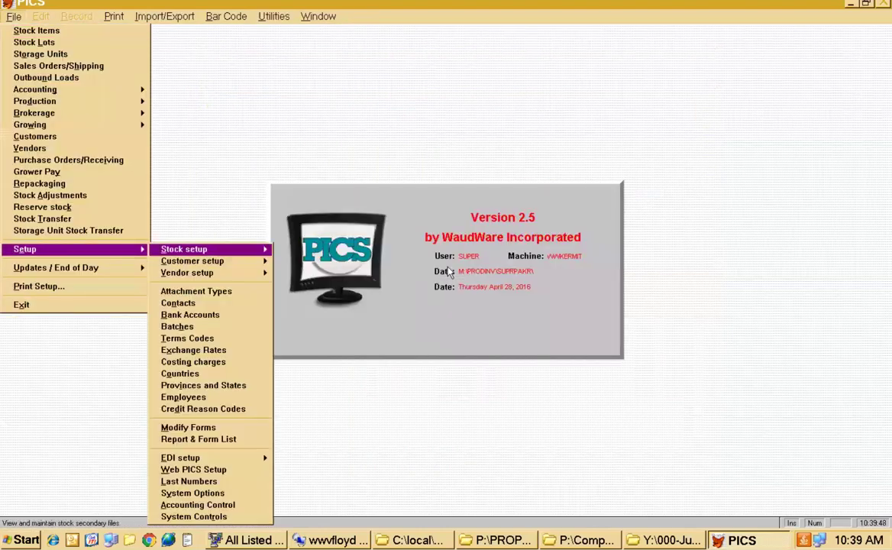
key(Right)
key(Down)
key(Down)
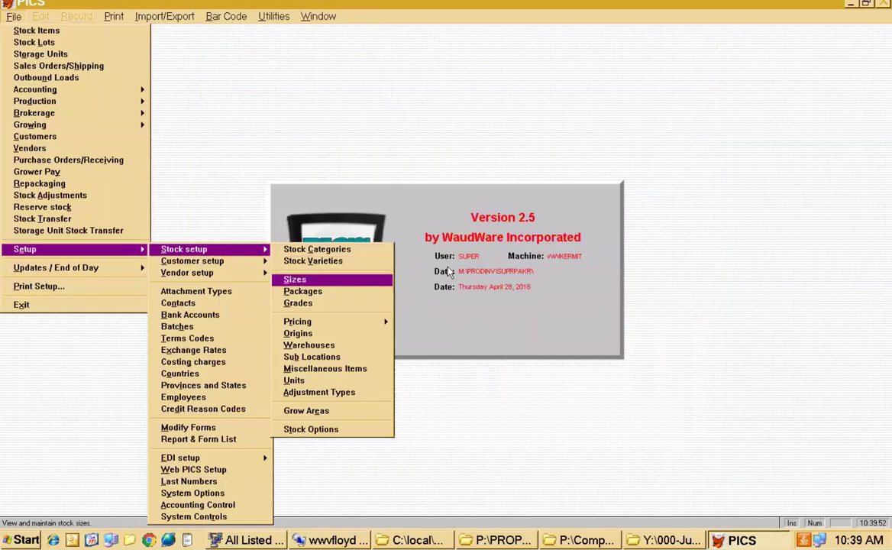
key(Return)
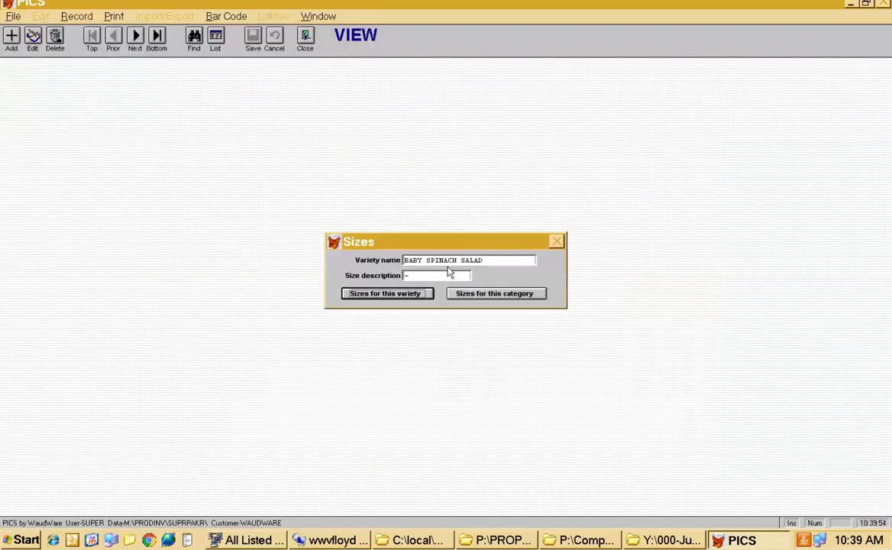
key(Return)
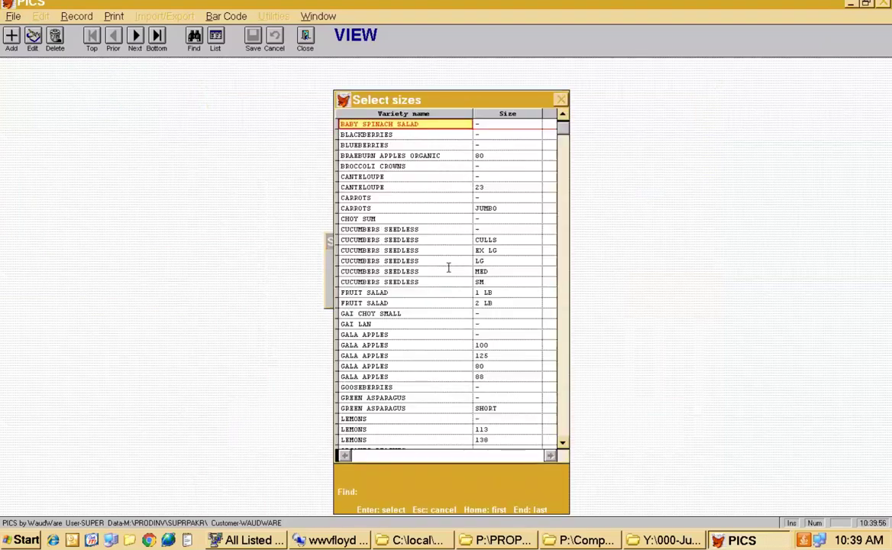
key(Down)
key(Down)
key(Down)
key(Down)
key(Down)
key(Down)
key(Down)
key(Down)
key(Down)
key(Down)
key(Down)
key(Down)
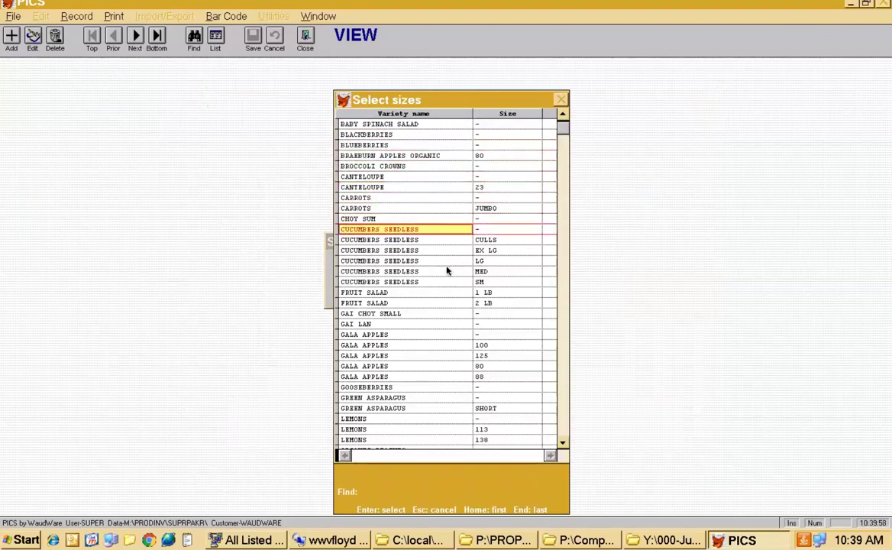
key(Down)
key(Down)
key(Down)
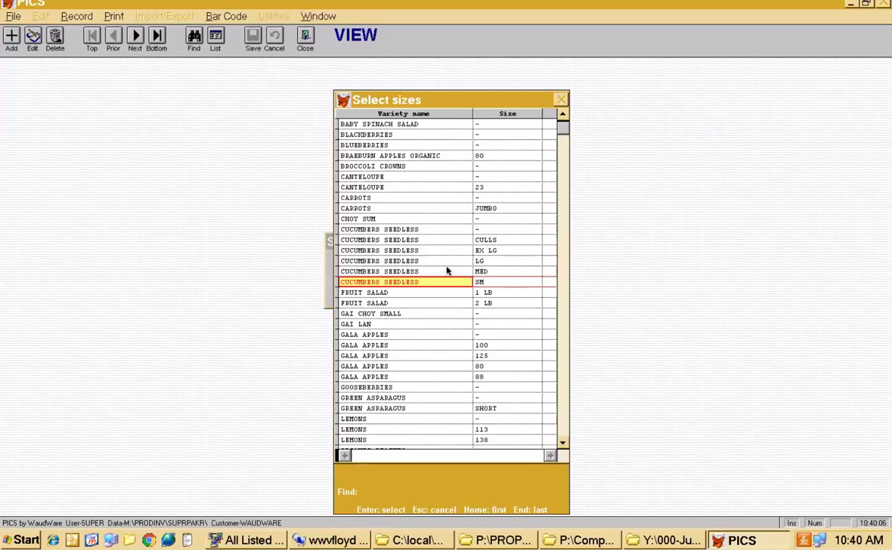
key(Return)
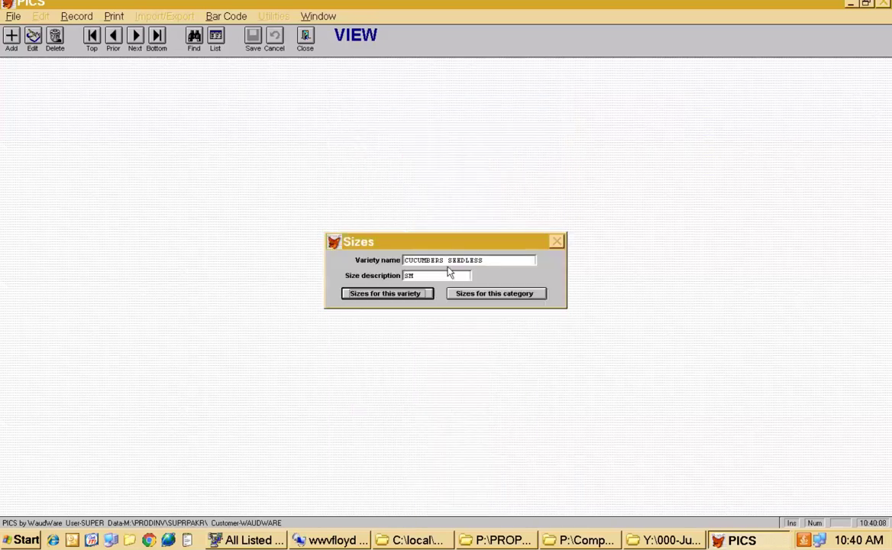
key(alt+f)
Open Packages maintenance with its list of existing packages
key(Up)
key(Up)
key(Up)
key(Up)
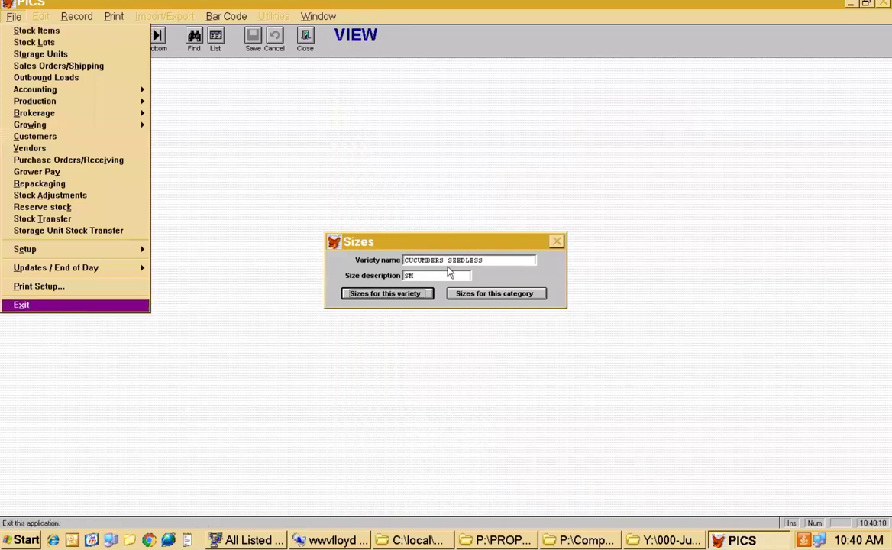
key(Right)
key(Right)
key(Down)
key(Down)
key(Down)
key(Return)
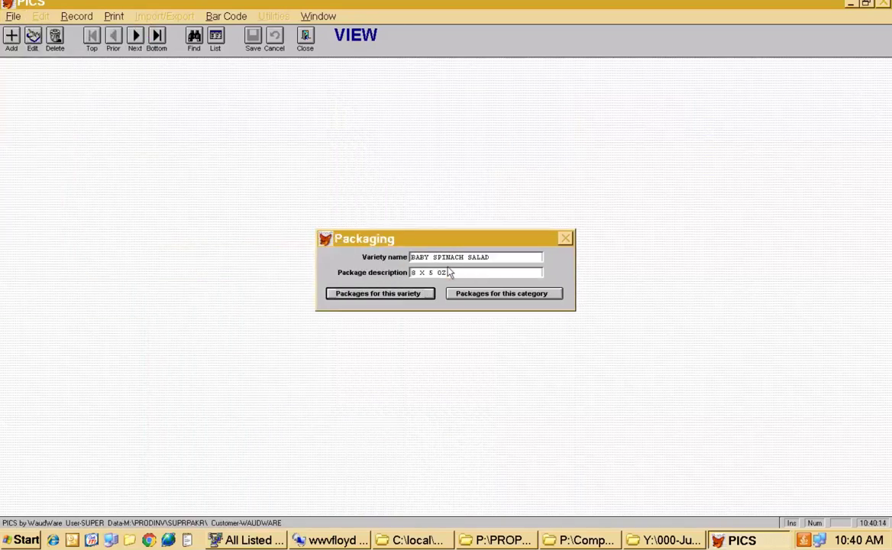
key(Return)
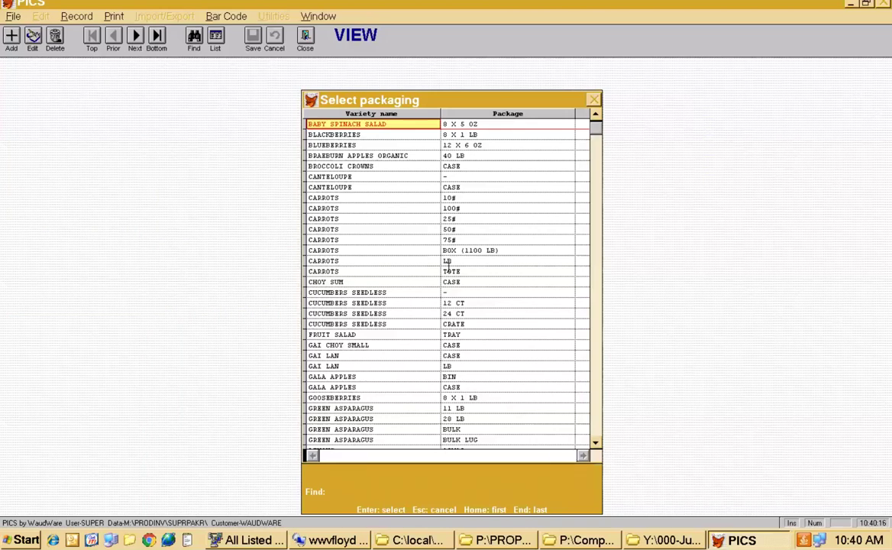
Pick the CARROTS 100# package from the packaging list
key(Down)
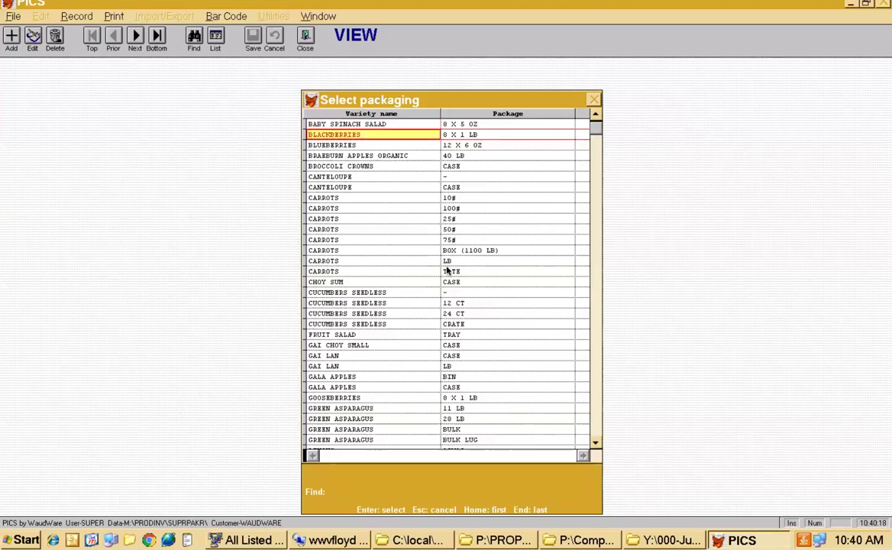
key(Down)
key(Down)
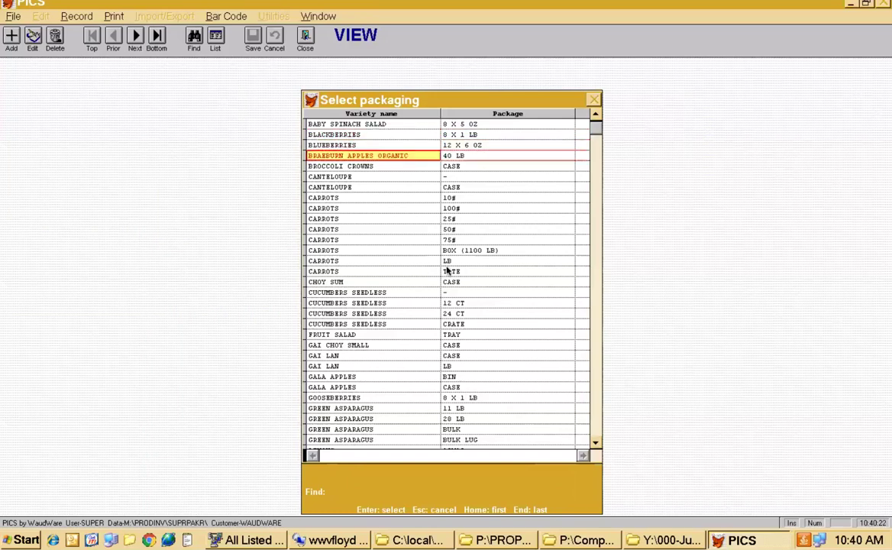
key(Down)
key(Down)
key(Down)
key(Down)
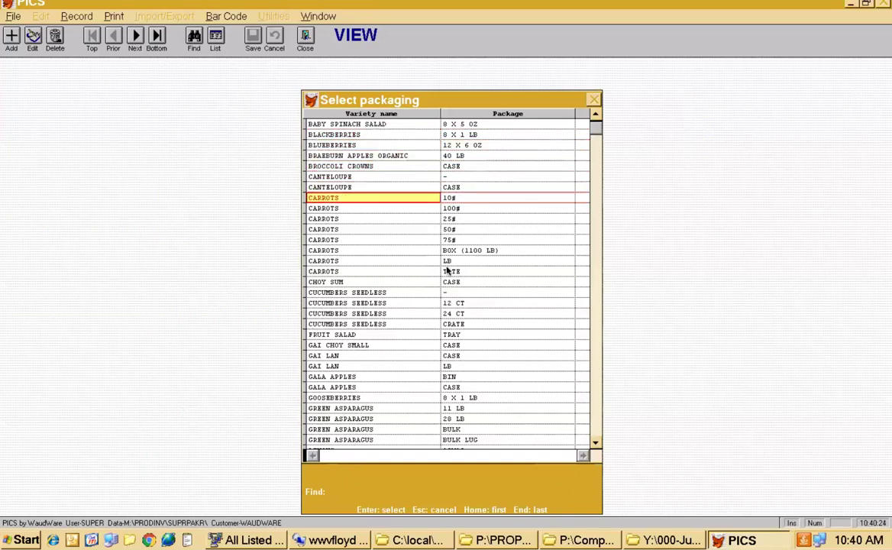
key(Down)
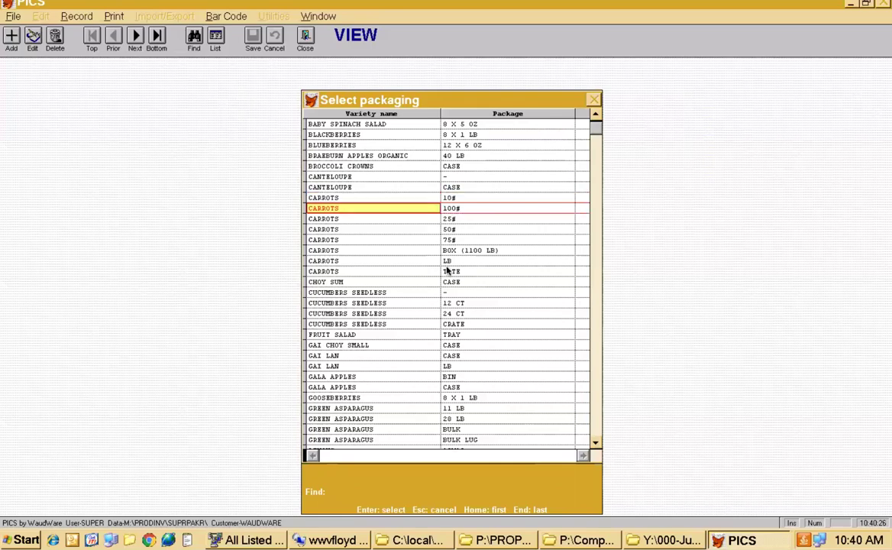
key(Down)
key(Down)
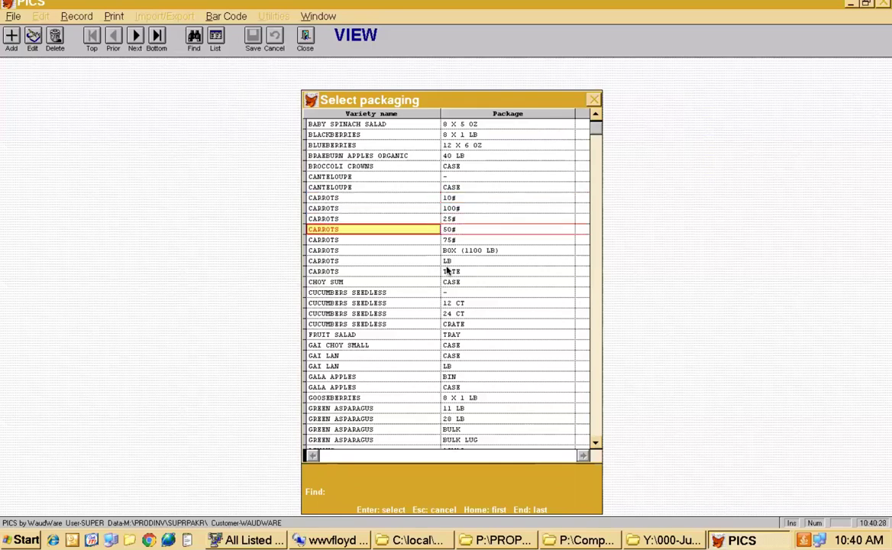
key(Down)
key(Up)
key(Up)
key(Up)
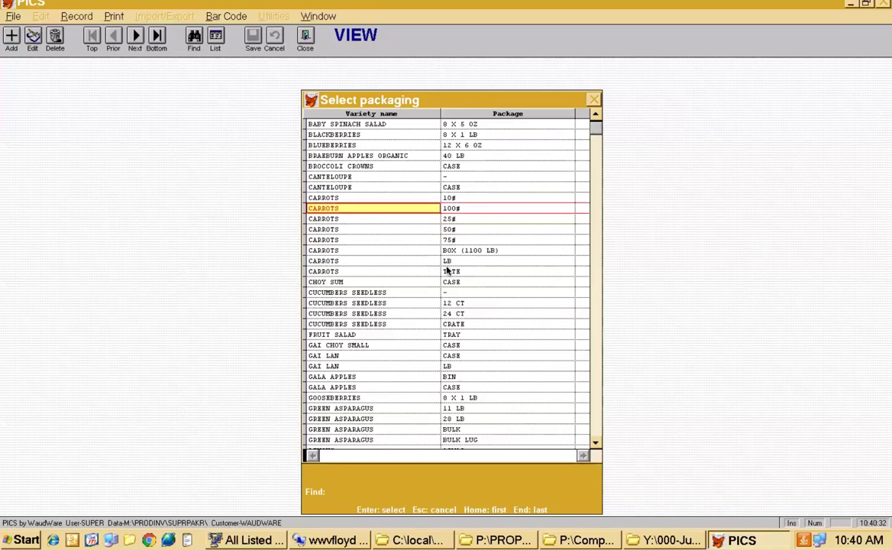
key(Return)
key(alt+f)
key(Up)
Open Grades maintenance, browse the GALA APPLES grades and choose FRUIT SALAD
key(Up)
key(Up)
key(Up)
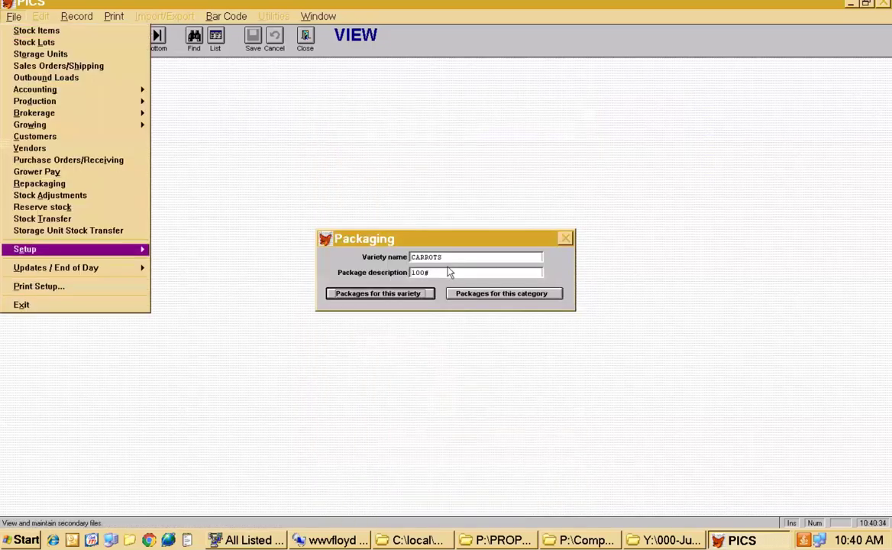
key(Right)
key(Down)
key(Up)
key(Right)
key(Down)
key(Down)
key(Down)
key(Down)
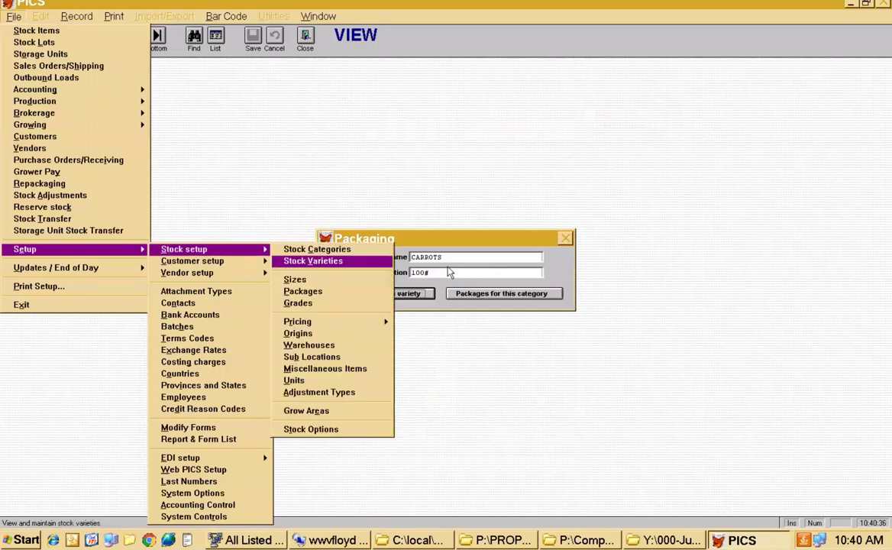
key(Return)
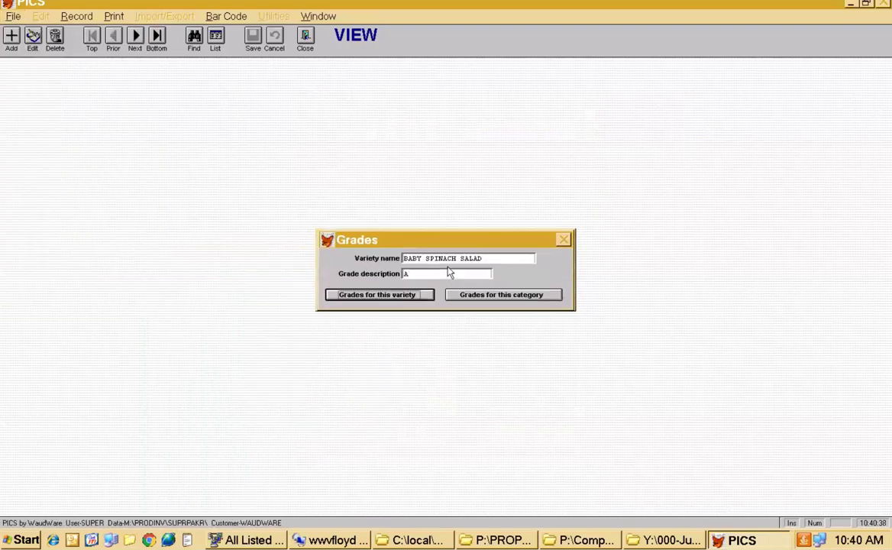
key(Return)
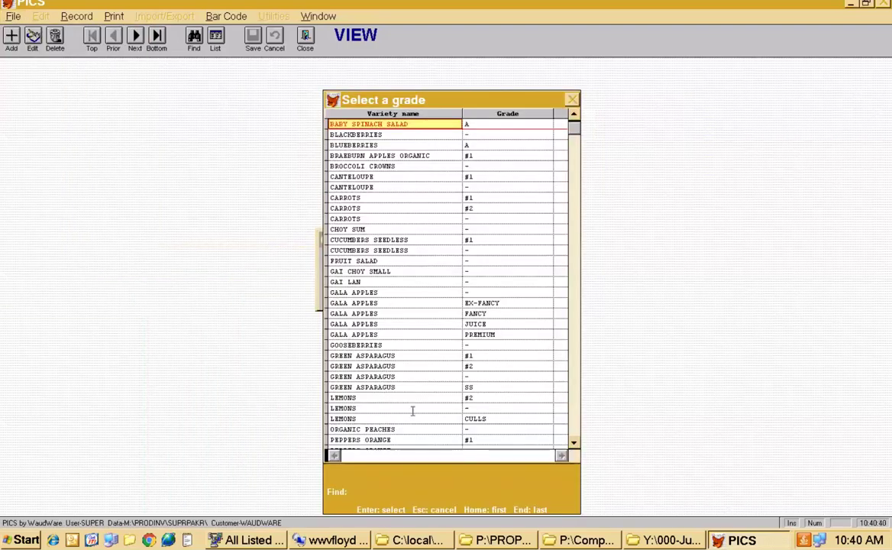
click(379, 306)
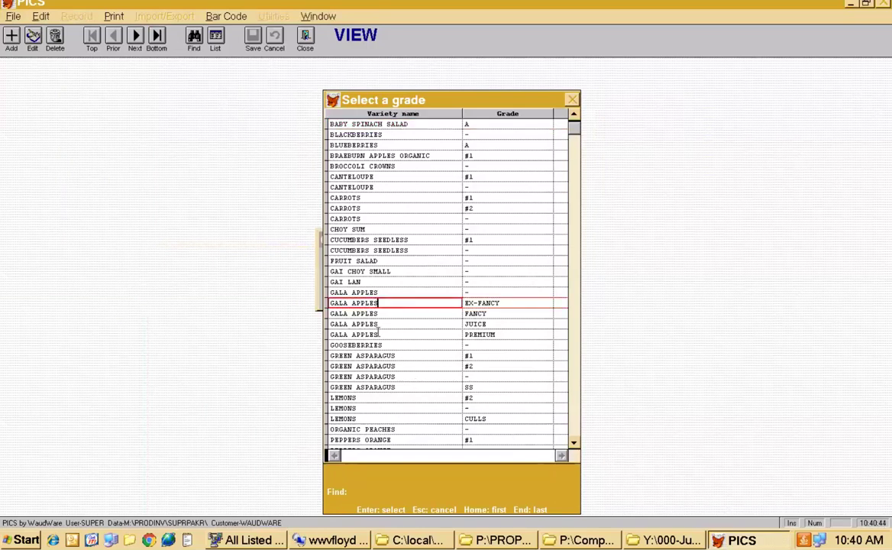
key(Down)
key(Down)
key(Down)
key(Down)
key(Down)
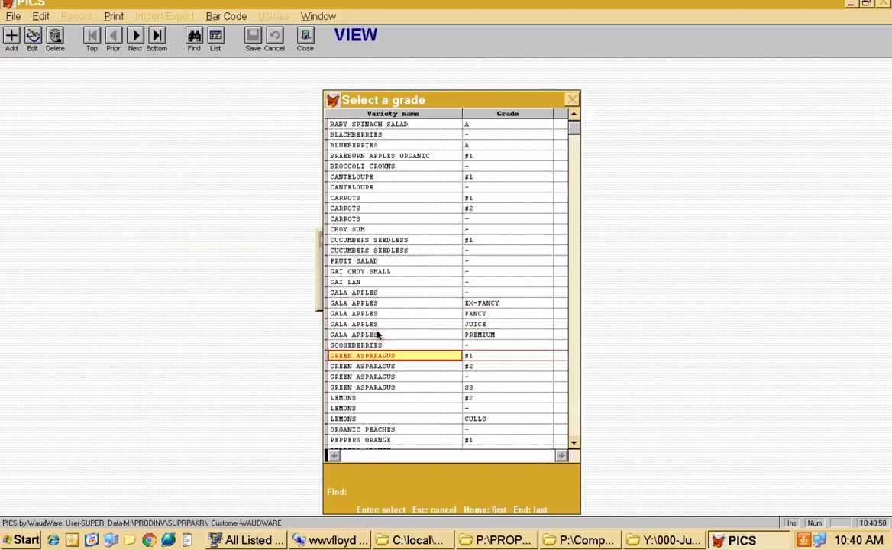
key(Up)
key(Up)
key(Up)
key(Up)
key(Up)
key(Up)
key(Up)
key(Up)
key(Up)
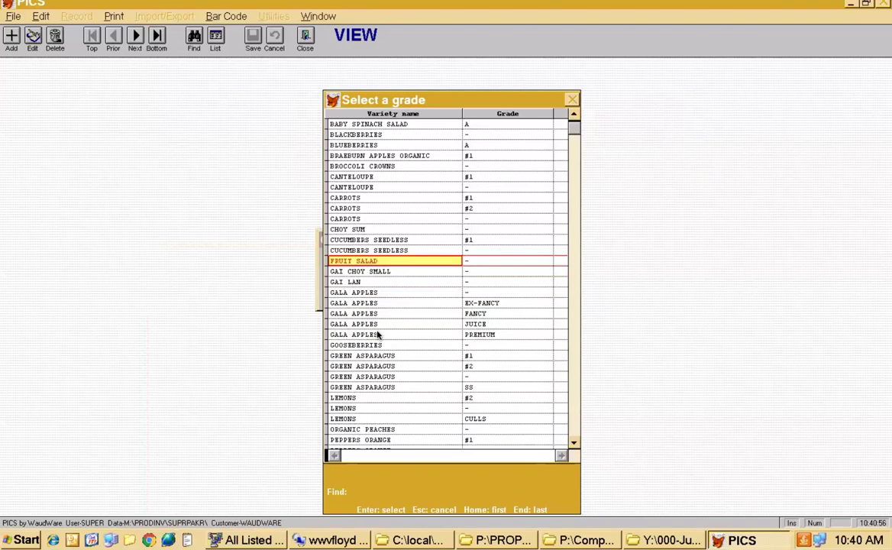
key(Return)
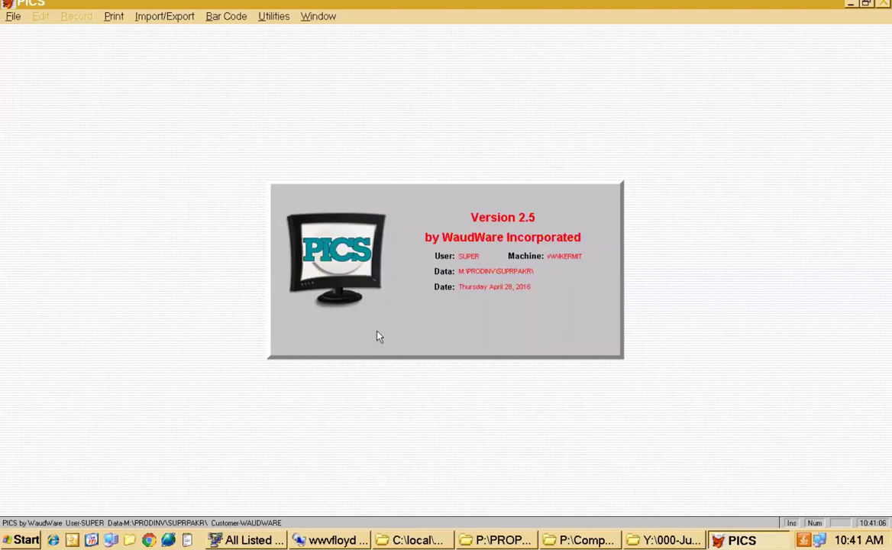
Open Stock Items maintenance, which loads AP00001 GAI LAN with its lots
key(alt+f)
key(Return)
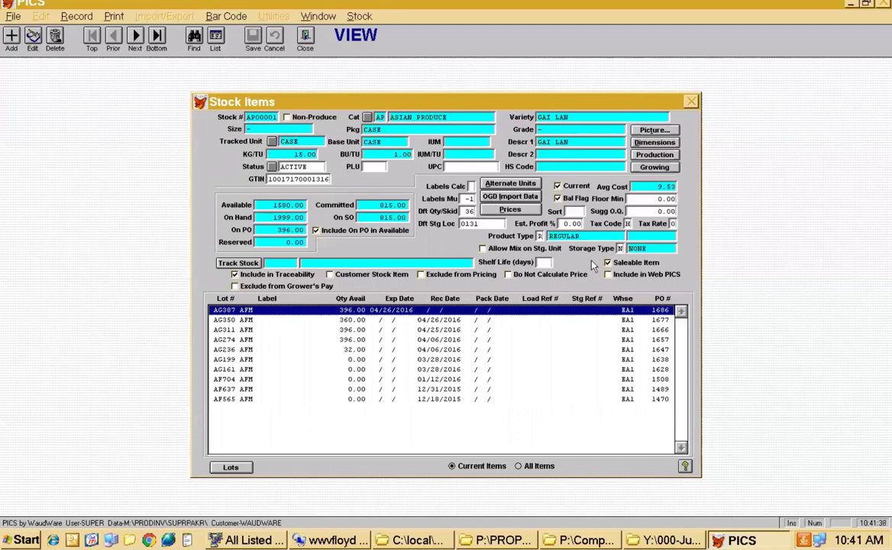
Search current stock for CA and open CA00011 GALA APPLES 80 CASE PREMIUM
key(alt+l)
key(Return)
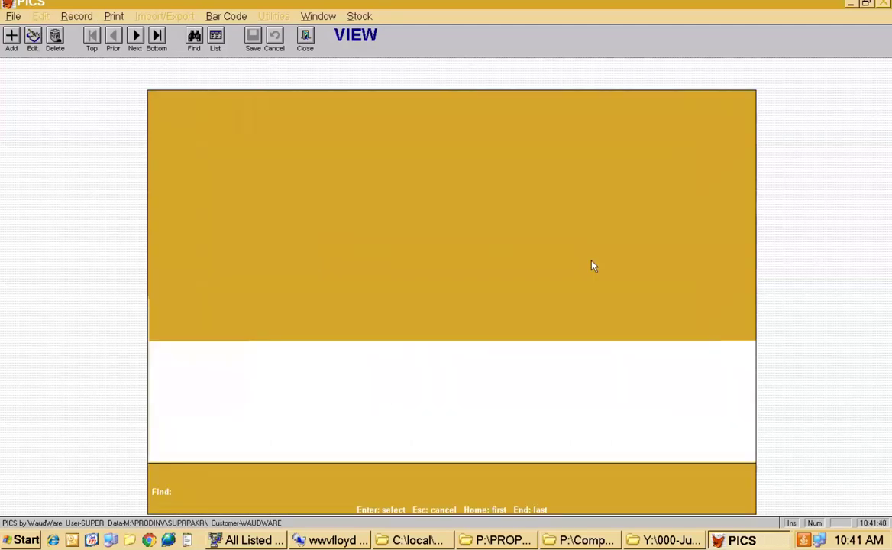
text(CA)
key(Down)
key(Down)
key(Down)
key(Down)
key(Down)
key(Down)
key(Down)
key(Down)
key(Down)
key(Down)
key(Down)
key(Down)
key(Down)
key(Down)
key(Down)
key(Down)
key(Down)
key(Down)
key(Down)
key(Down)
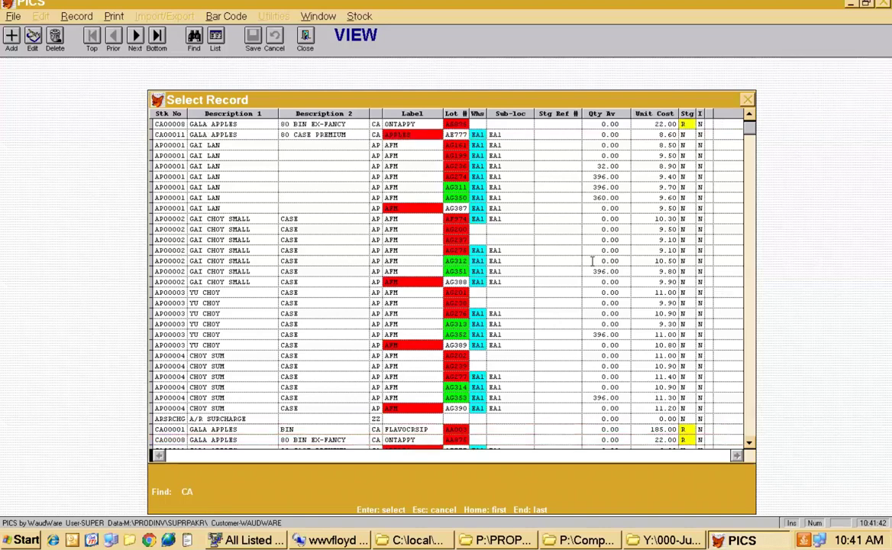
double_click(152, 187)
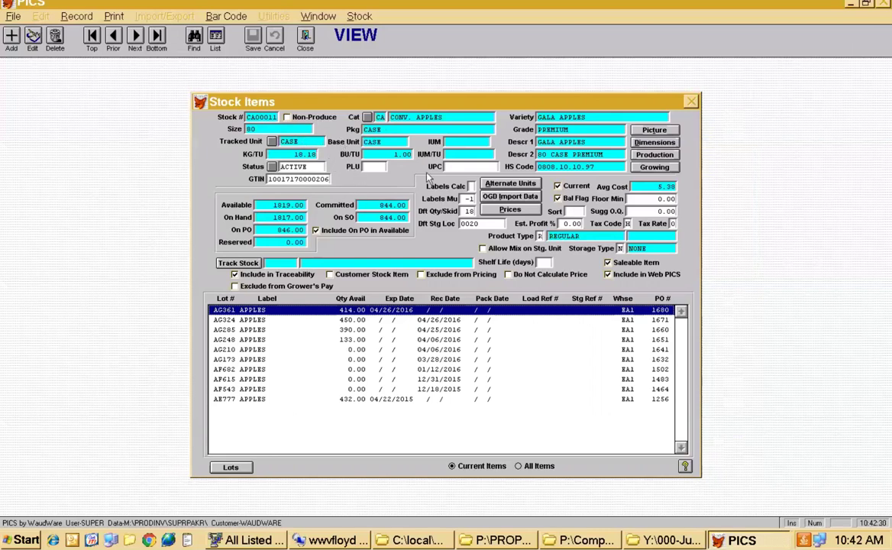
click(519, 185)
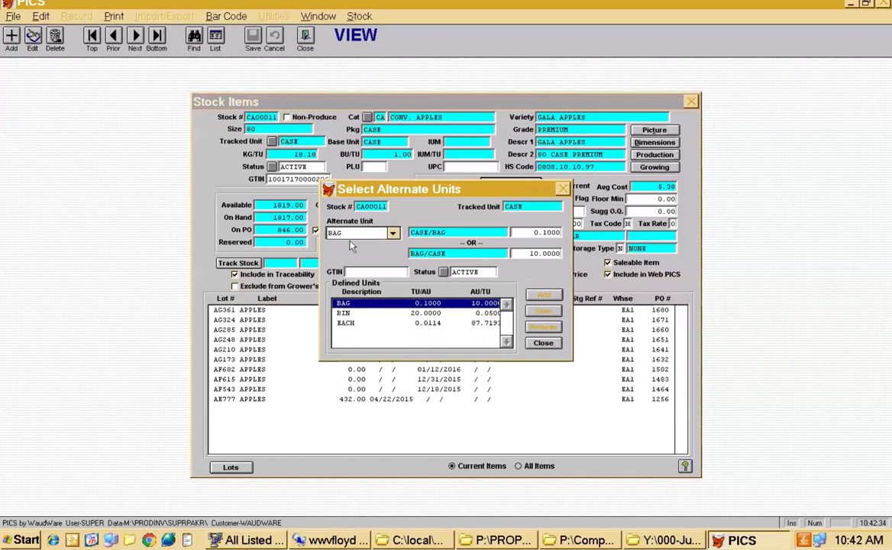
click(363, 312)
click(362, 326)
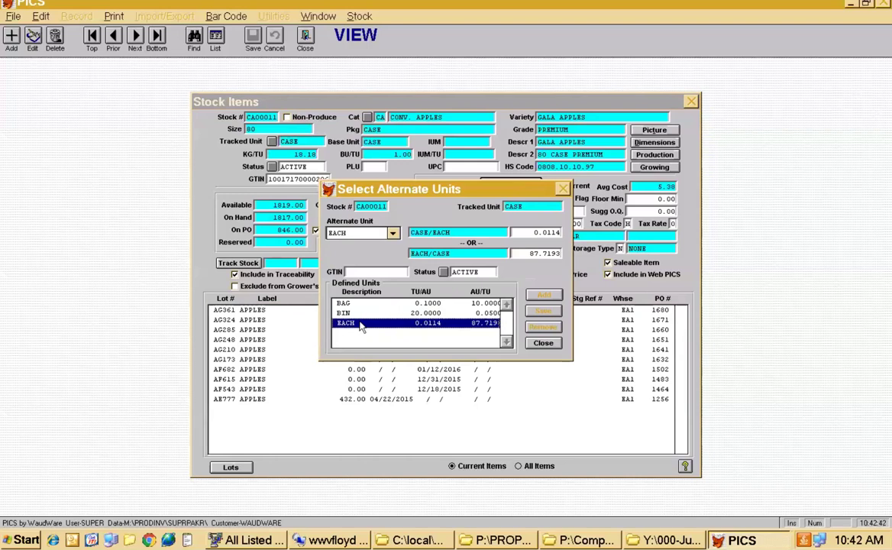
click(558, 343)
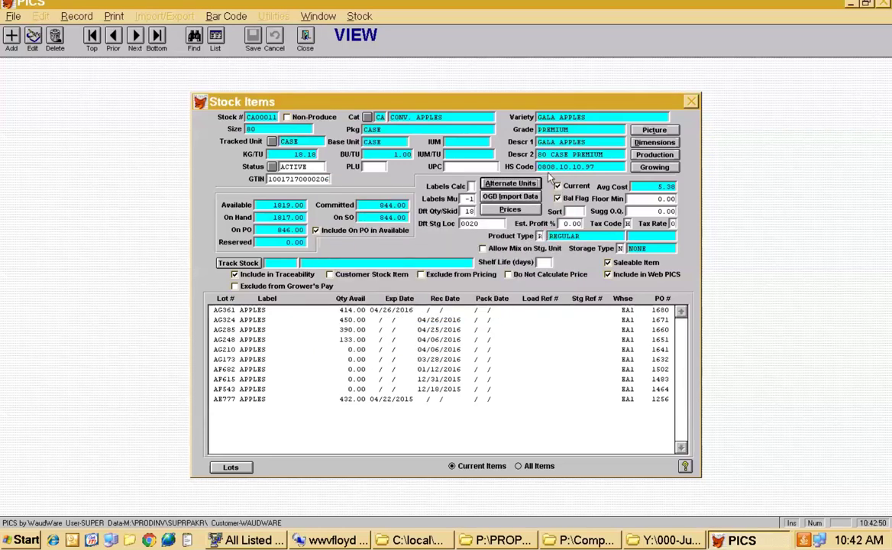
Put the CA00011 Gala Apples record into edit mode and move through the IUM and Descr 1 fields
click(402, 143)
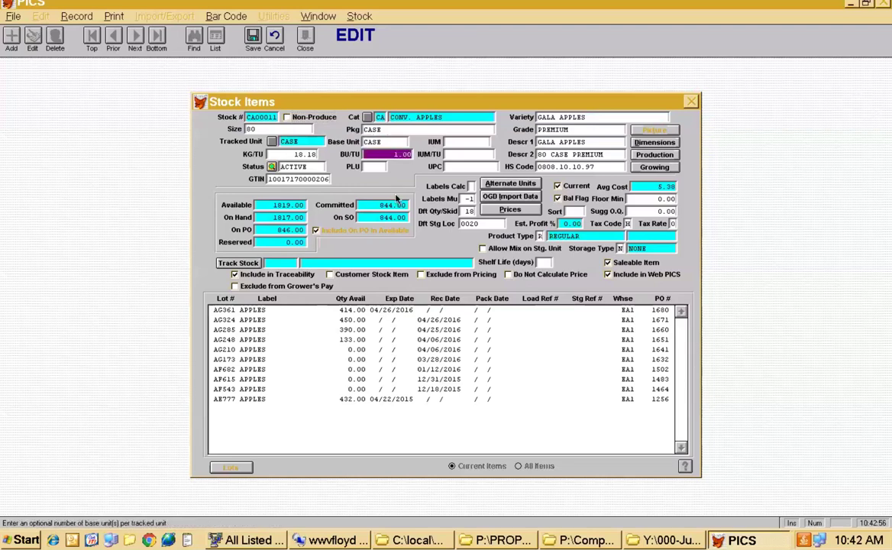
key(Tab)
key(Tab)
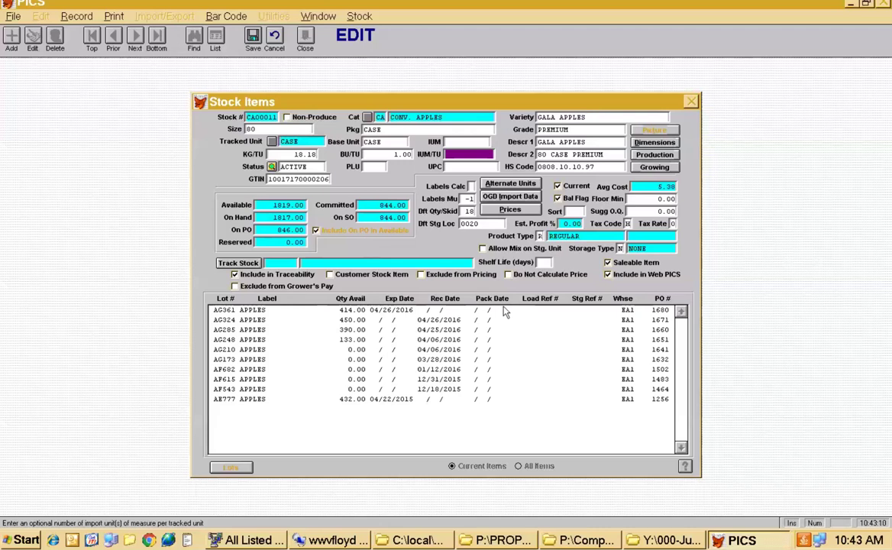
key(shift+Tab)
key(shift+Tab)
key(shift+Tab)
key(shift+Tab)
key(shift+Tab)
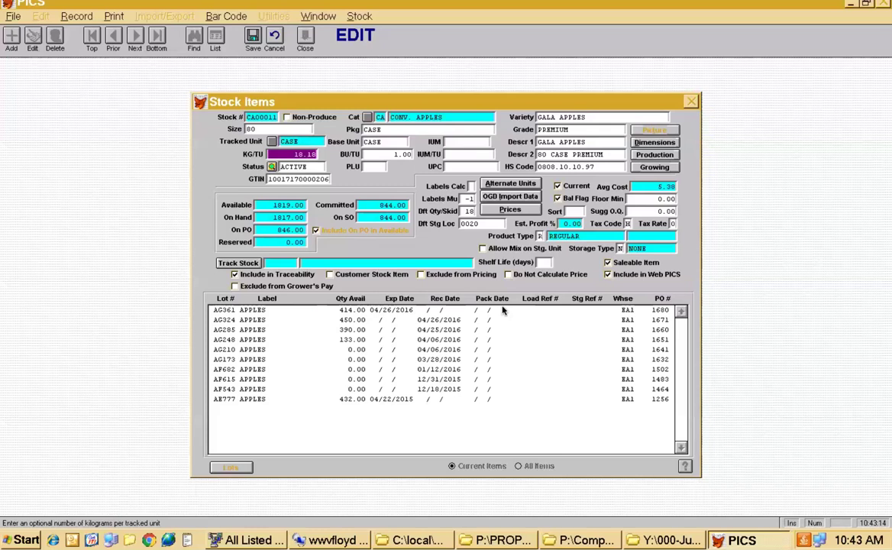
key(Tab)
key(Tab)
key(Tab)
key(Tab)
key(Tab)
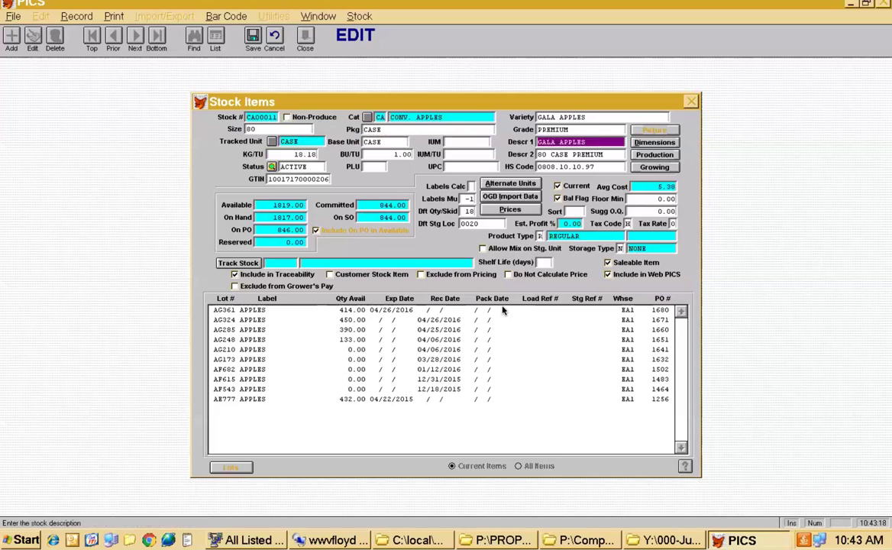
key(Tab)
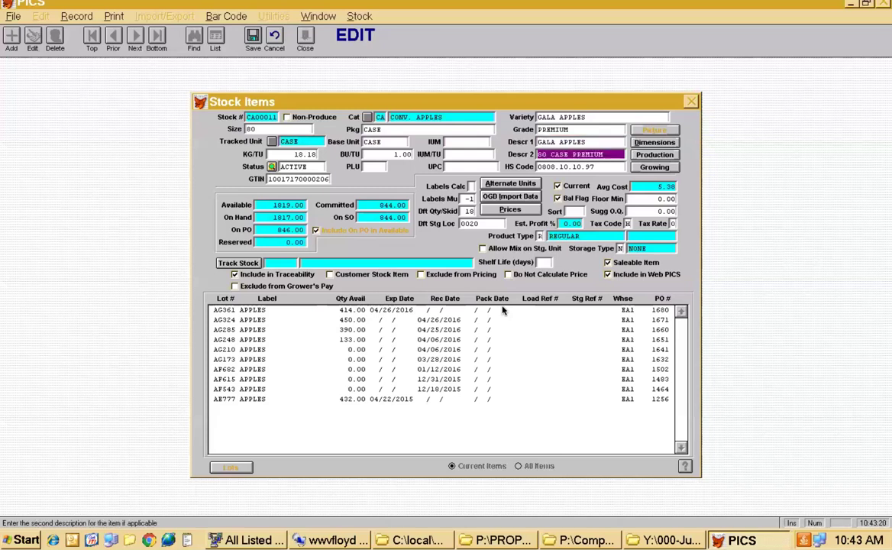
key(shift+Tab)
key(shift+Tab)
key(Tab)
key(Tab)
key(shift+Tab)
key(Tab)
key(shift+Tab)
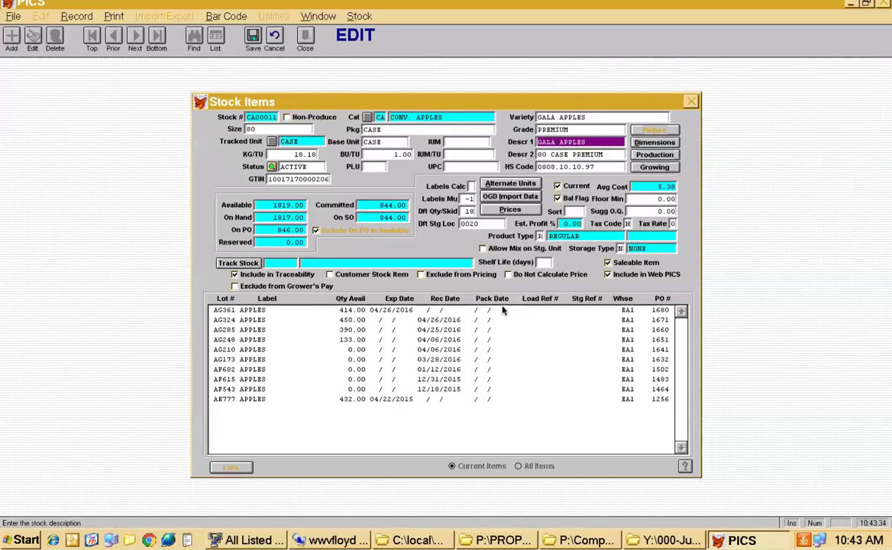
Step through Descr 2, Status, PLU, UPC and HS Code, leaving every value unchanged
key(Tab)
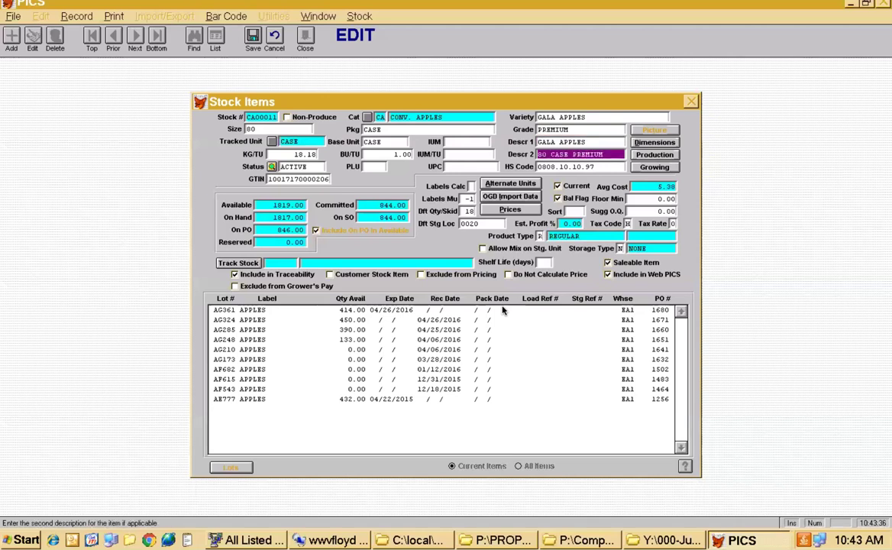
key(shift+Tab)
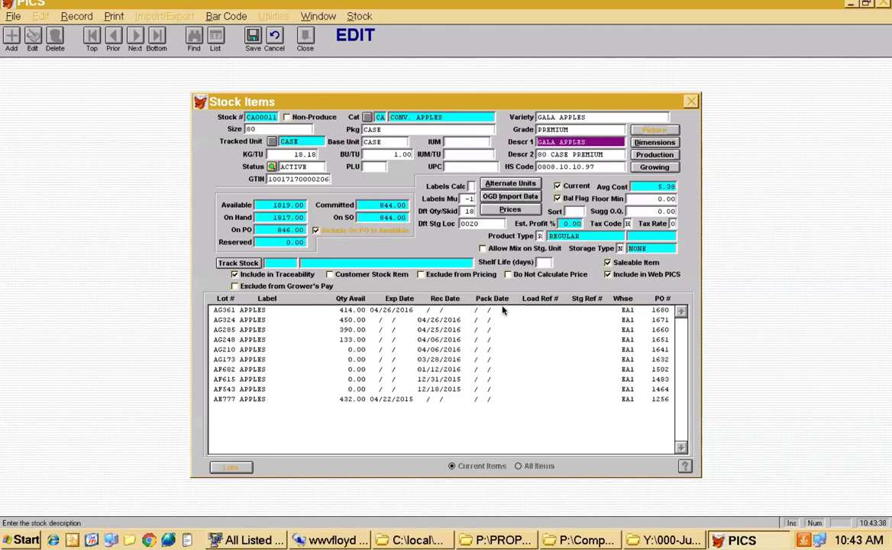
key(Tab)
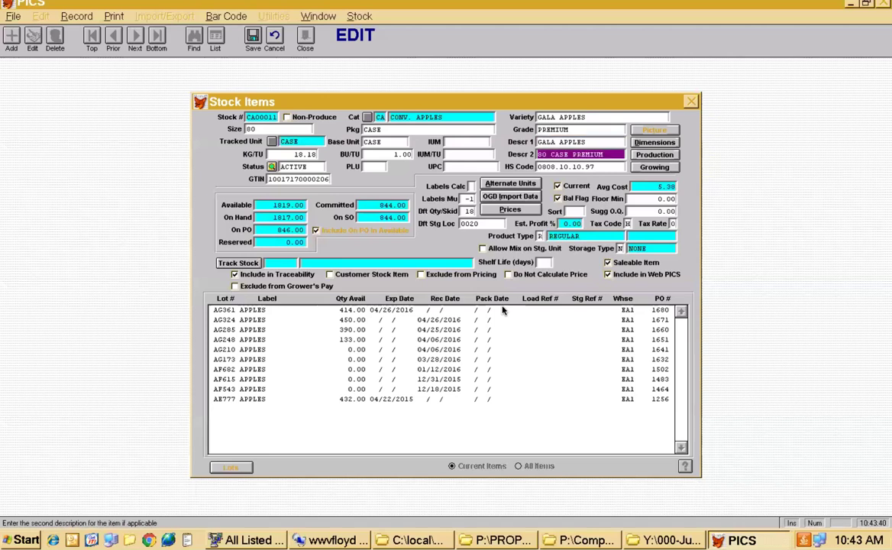
key(Tab)
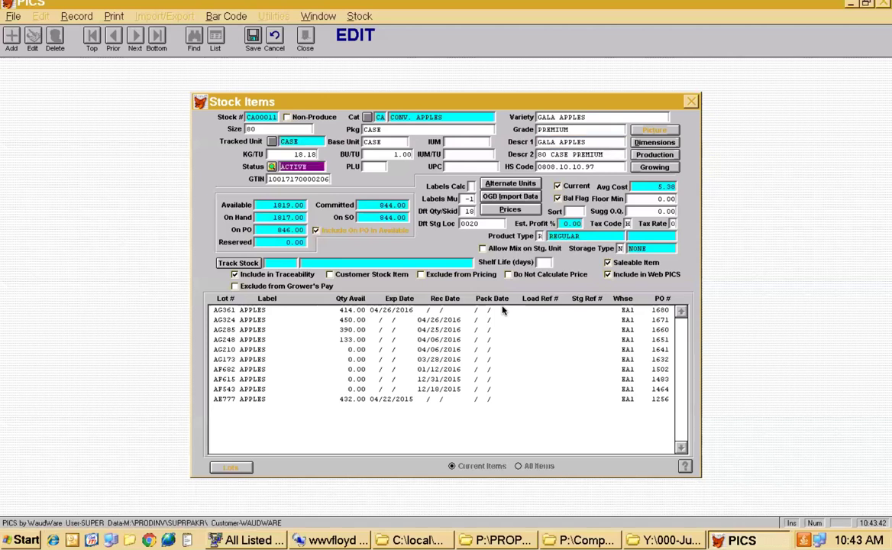
key(Tab)
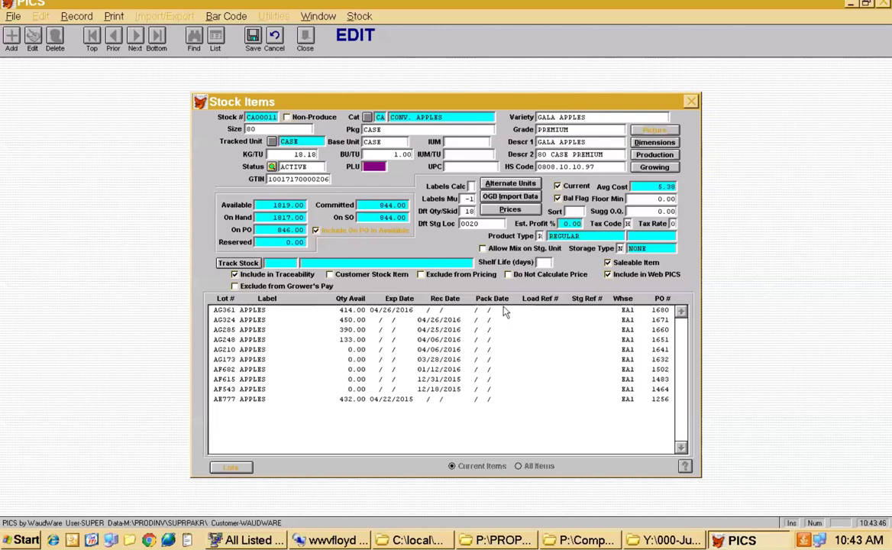
key(Tab)
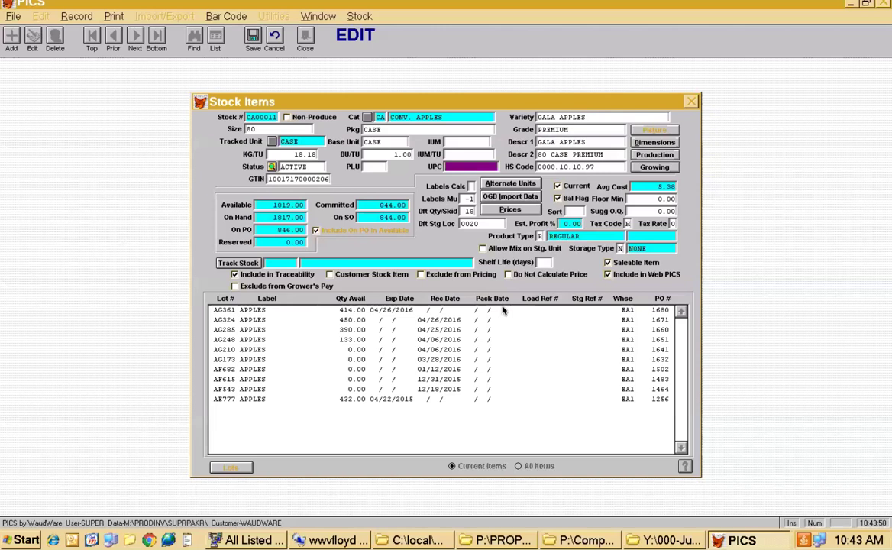
key(Tab)
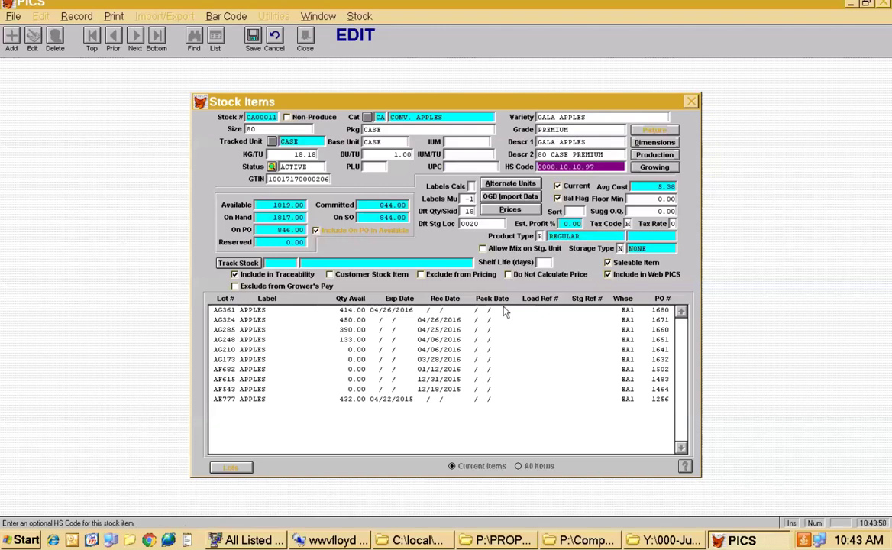
key(Tab)
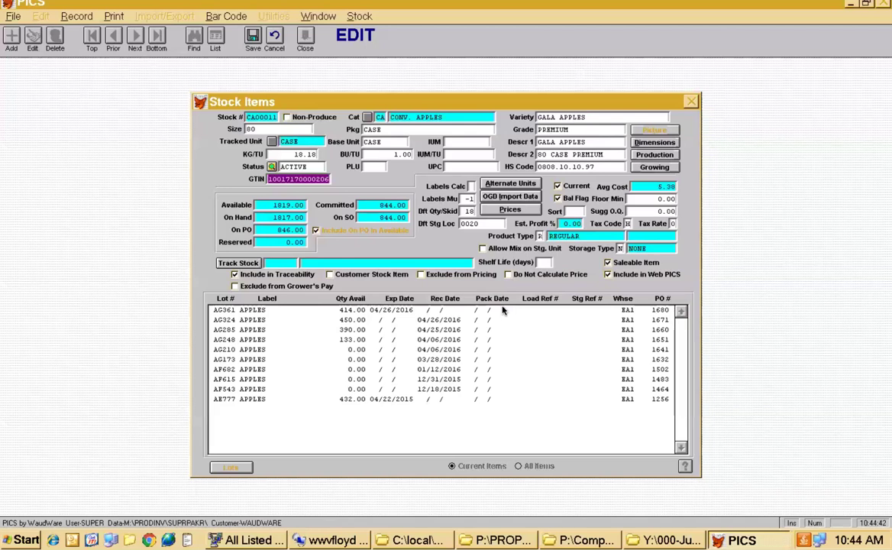
key(Tab)
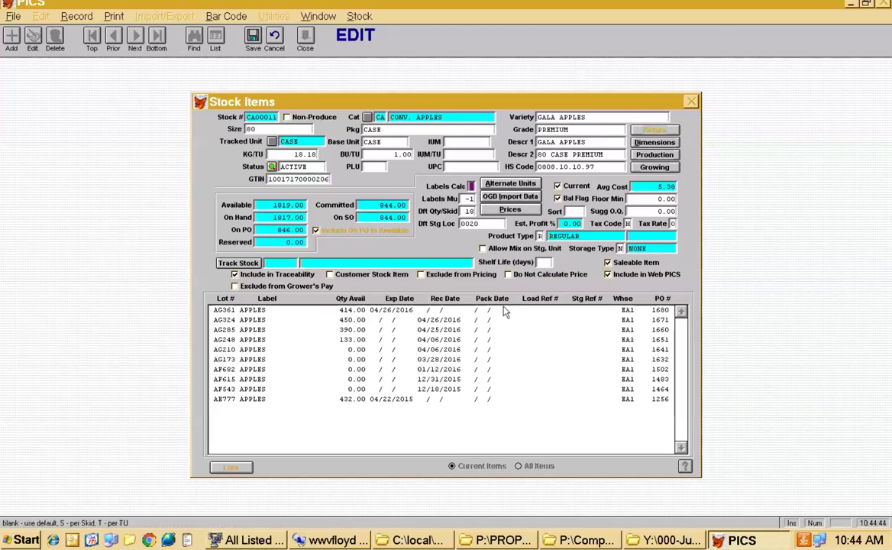
key(Tab)
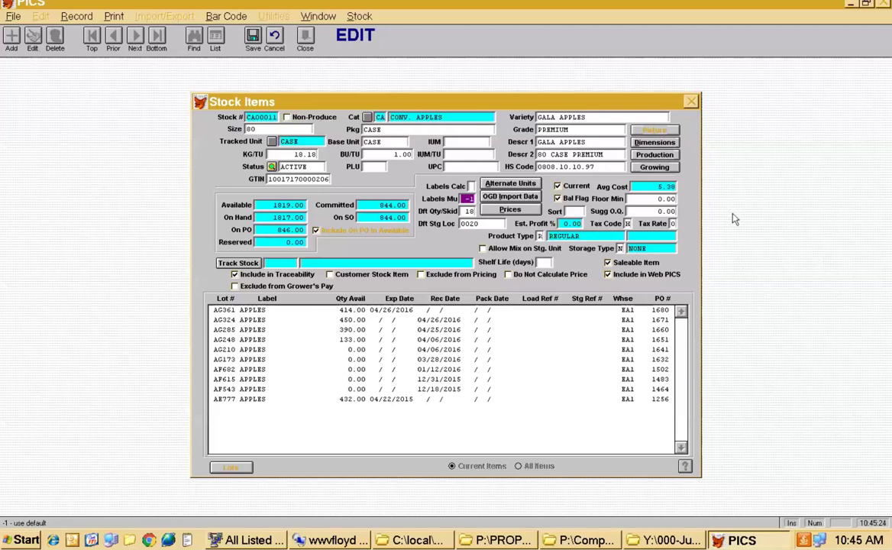
key(Tab)
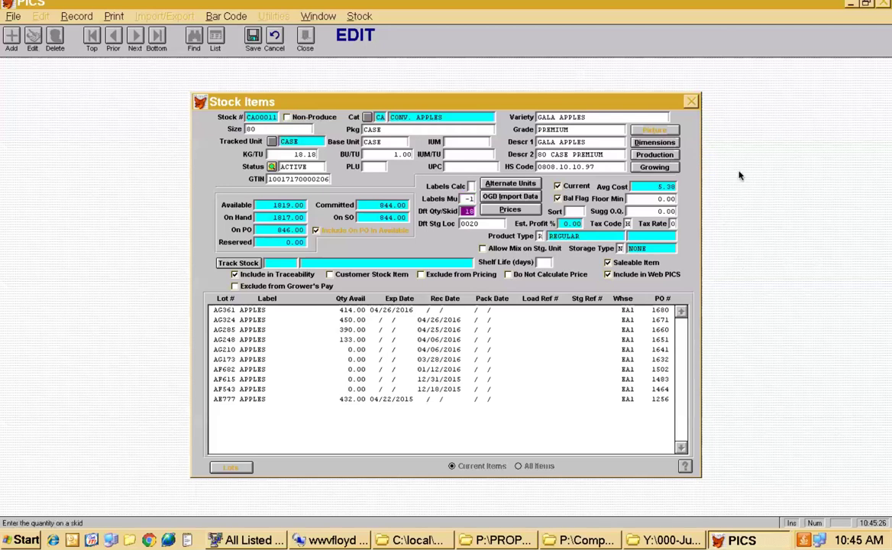
key(Tab)
key(Tab)
key(Tab)
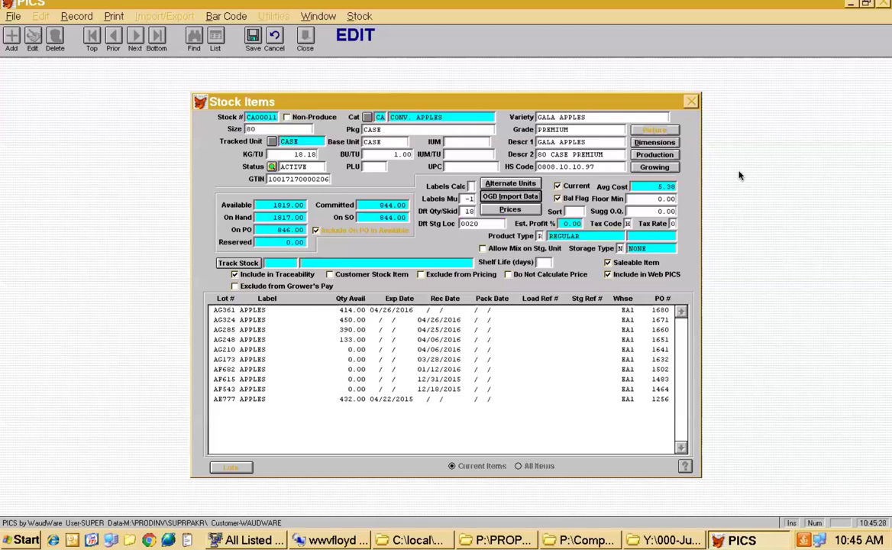
key(shift+Tab)
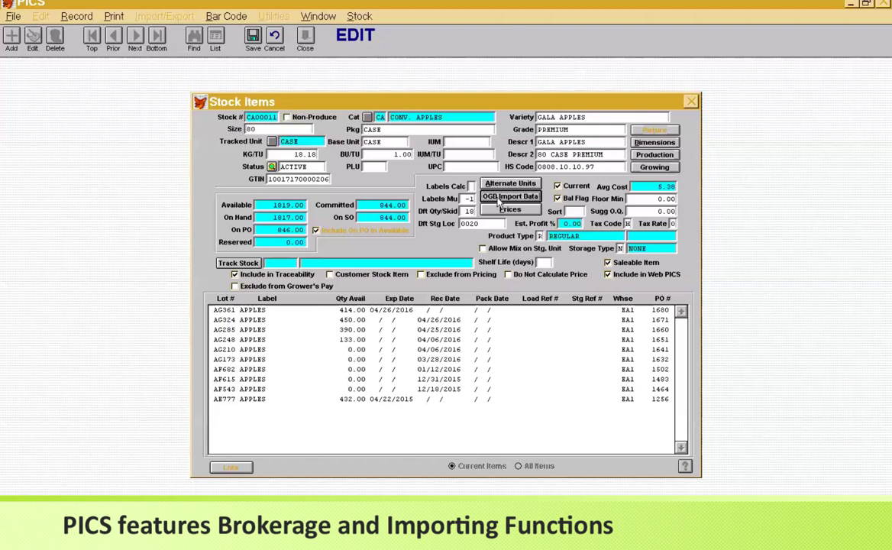
In CA00011's OGD/CFIA import data, move past Version and show the Registration Type lookup list
click(510, 196)
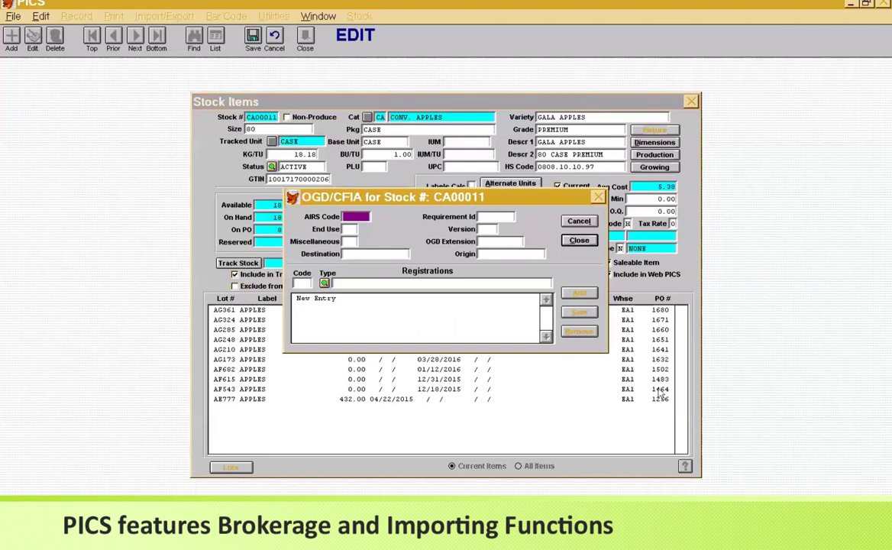
key(Tab)
key(Tab)
key(Tab)
key(Tab)
key(Tab)
key(Tab)
key(Tab)
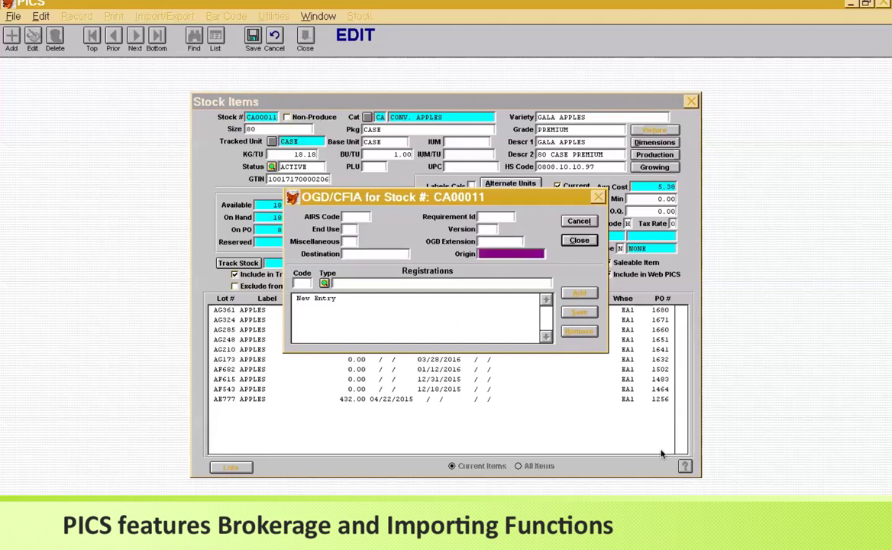
key(Tab)
key(Tab)
key(Tab)
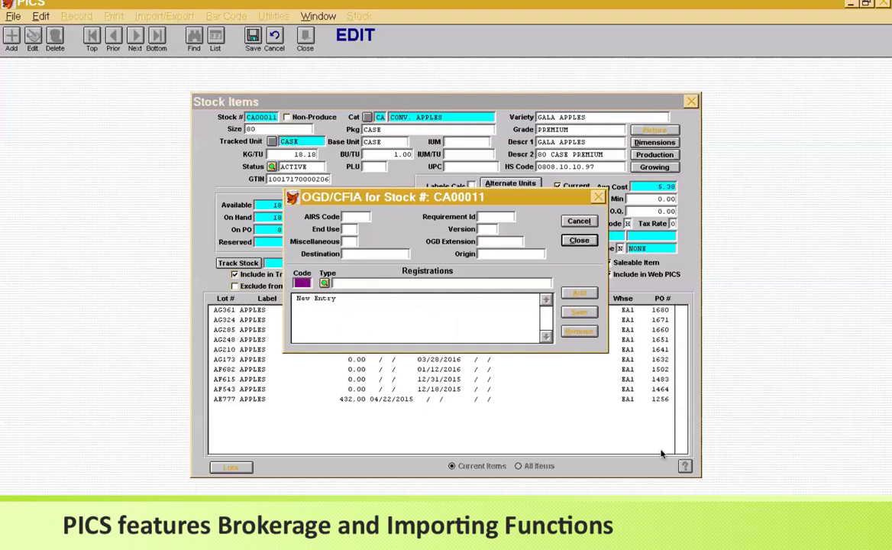
click(324, 284)
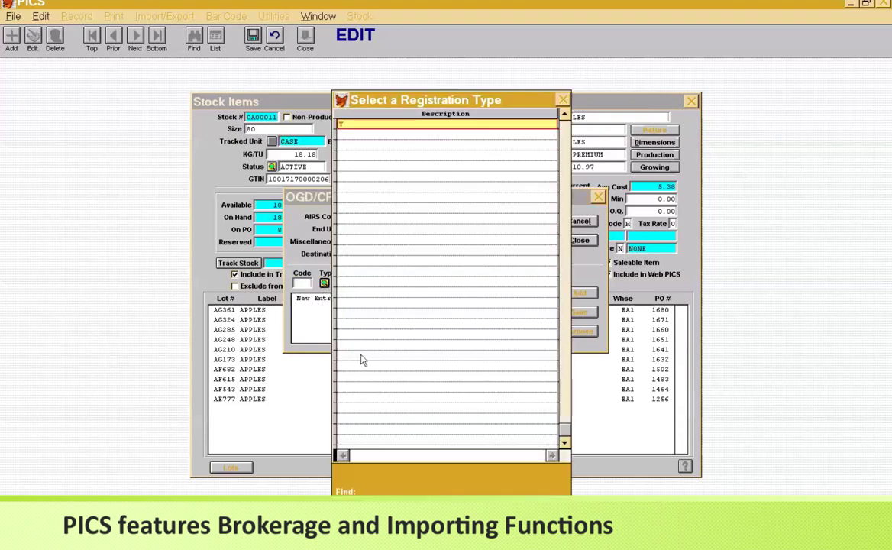
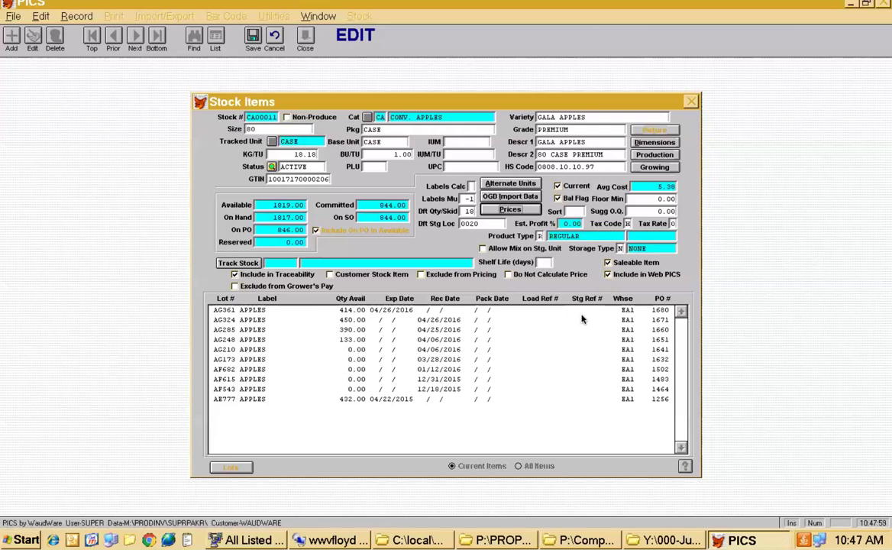
Review the Gala Apples item's price list, then save the CA00011 stock record
key(Tab)
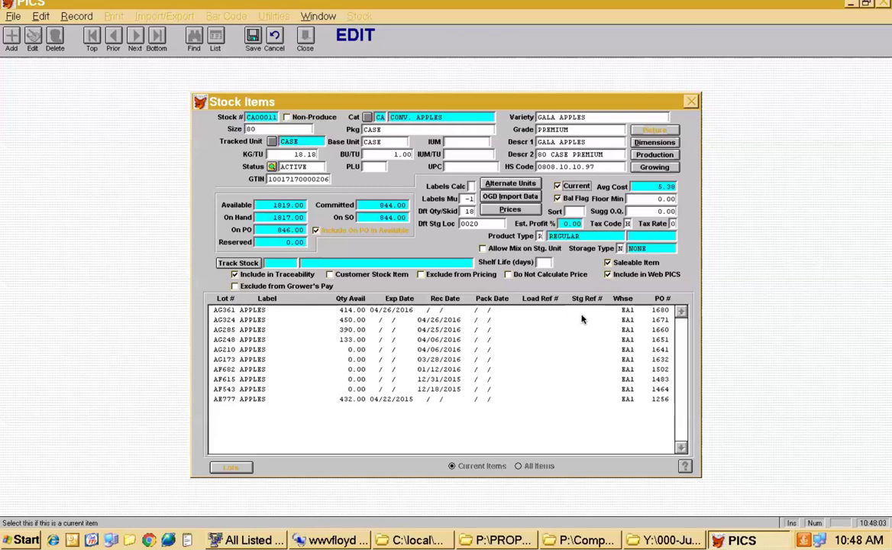
key(Tab)
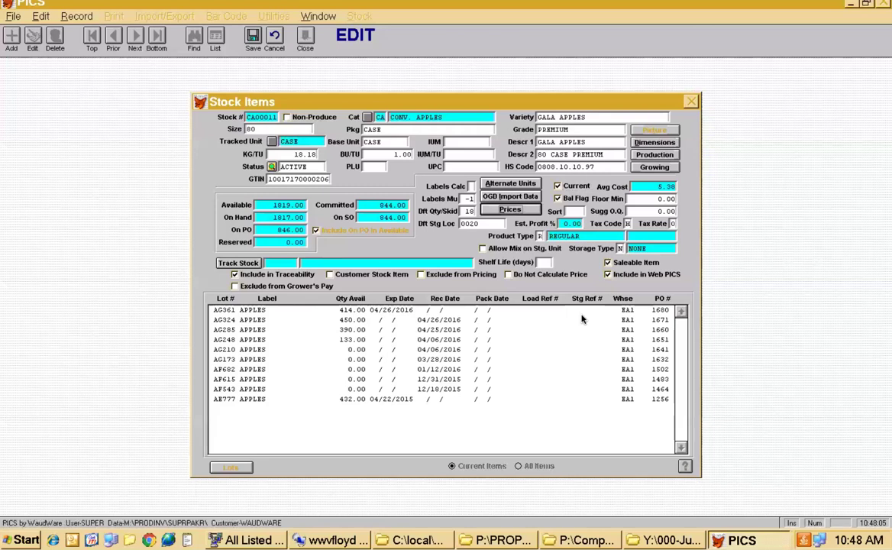
key(Return)
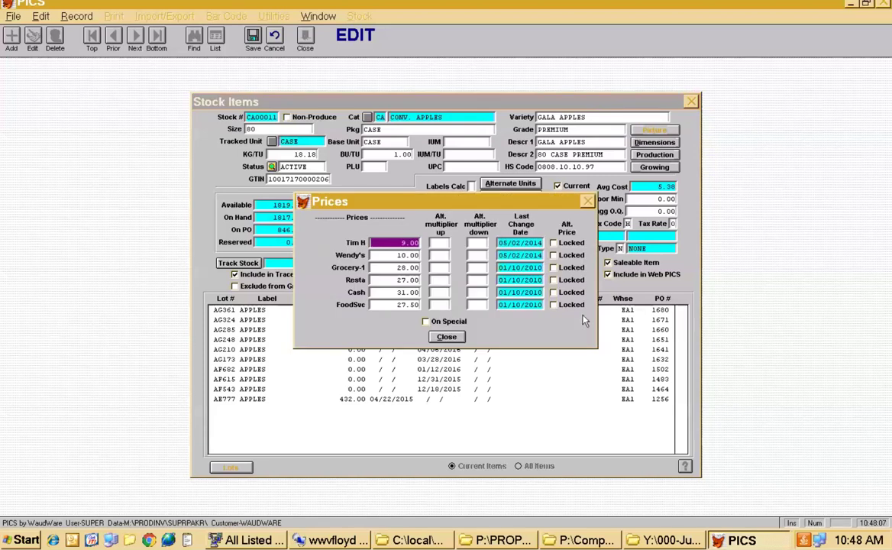
key(Escape)
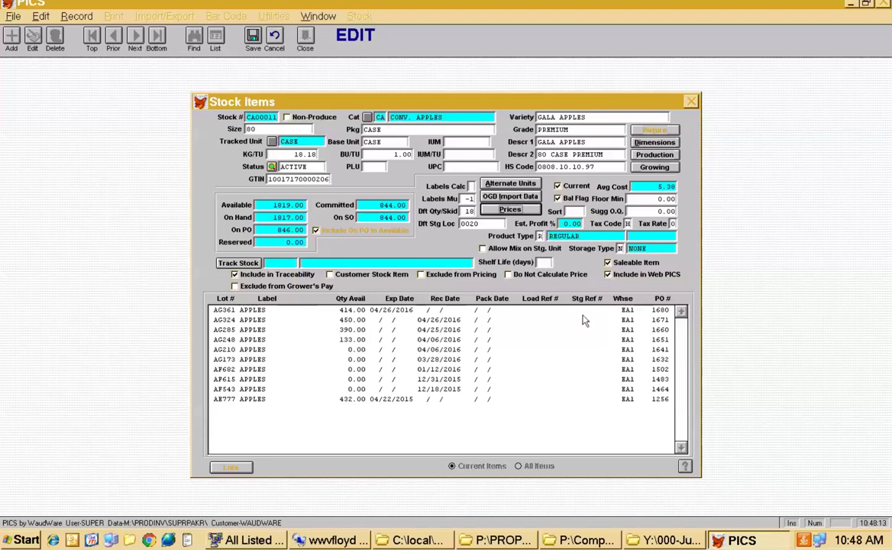
key(Tab)
key(Tab)
key(Tab)
key(Tab)
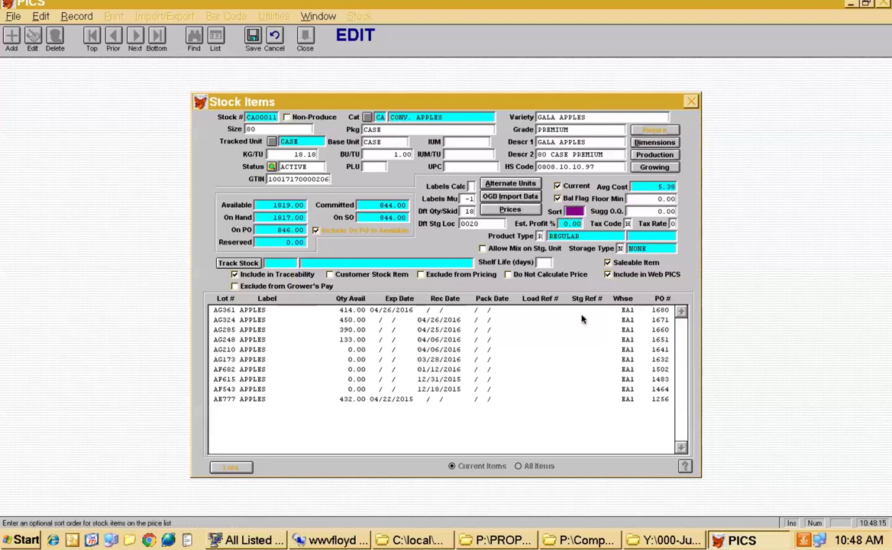
key(ctrl+s)
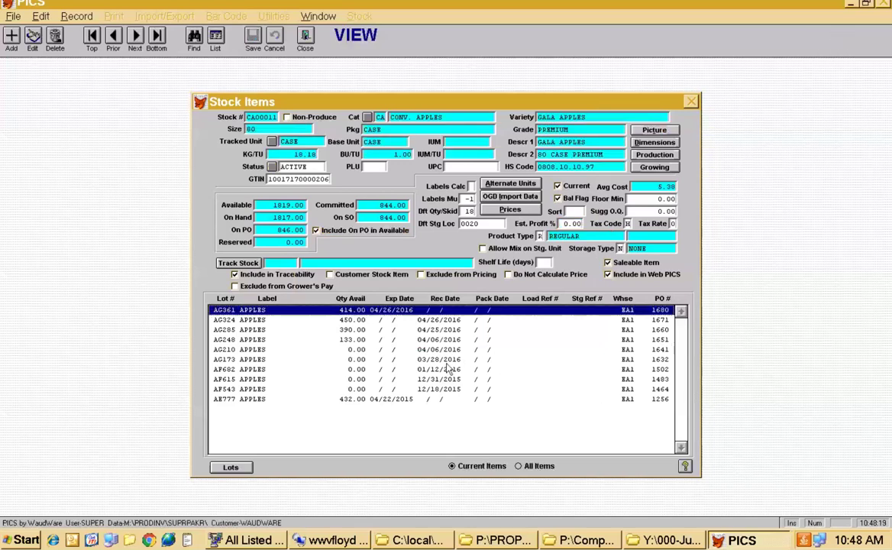
Browse the apple lots in the Stock Items lot list, including AG361, AG285, AG173, AE777 and AF615
click(243, 319)
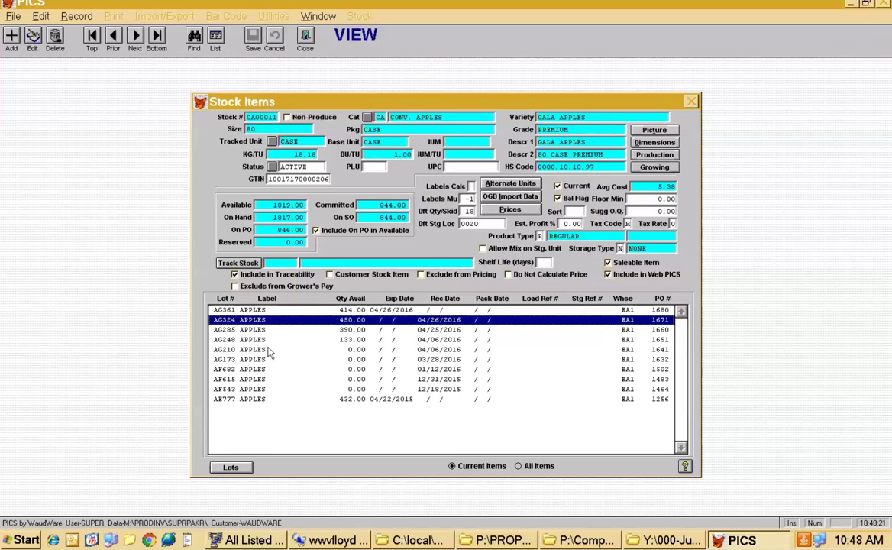
key(Up)
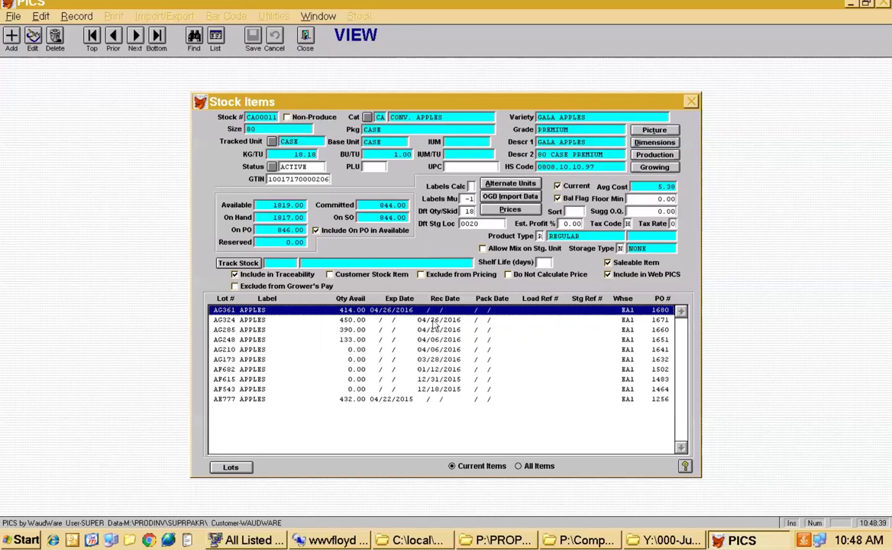
click(391, 319)
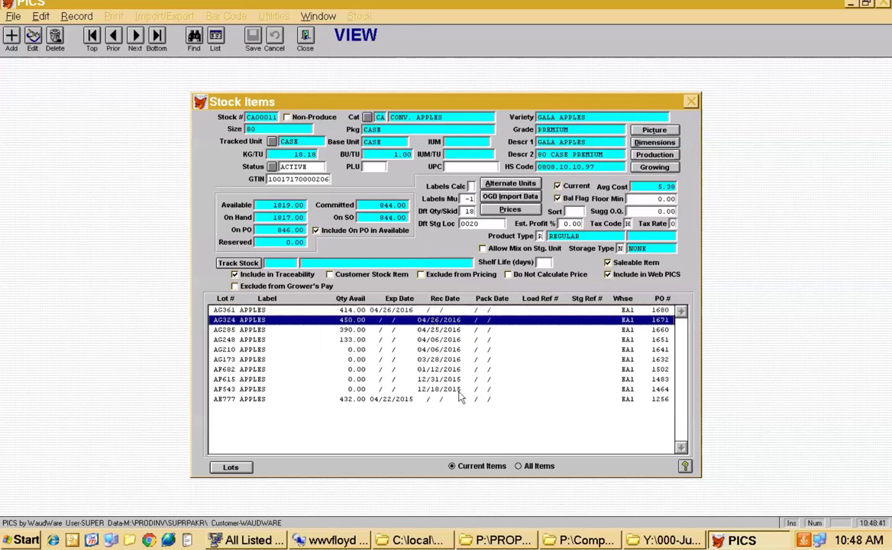
click(448, 330)
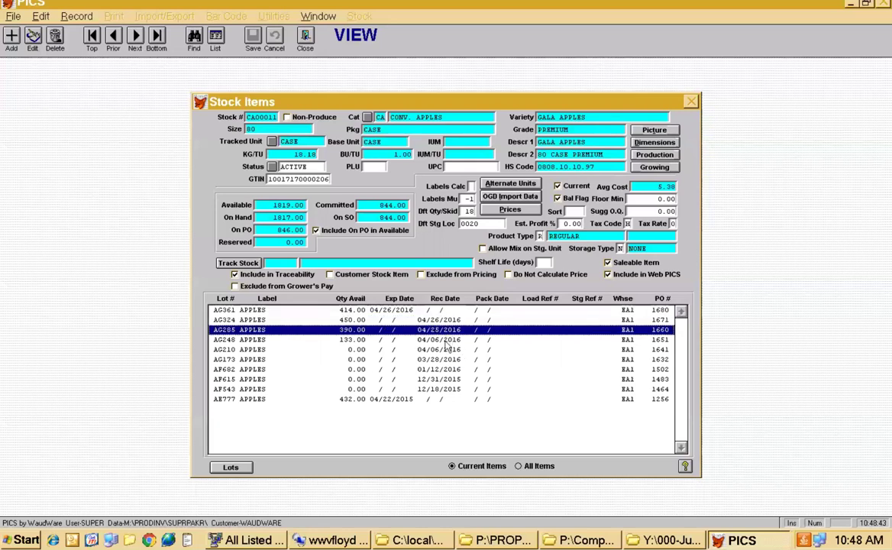
key(Down)
key(Down)
key(Down)
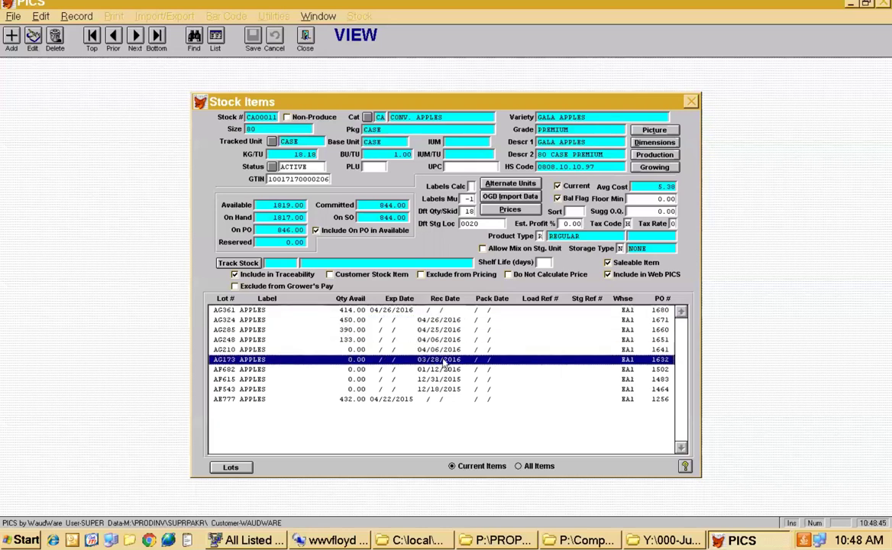
click(361, 324)
key(Down)
key(Down)
key(Down)
key(Down)
key(Down)
key(Down)
key(Down)
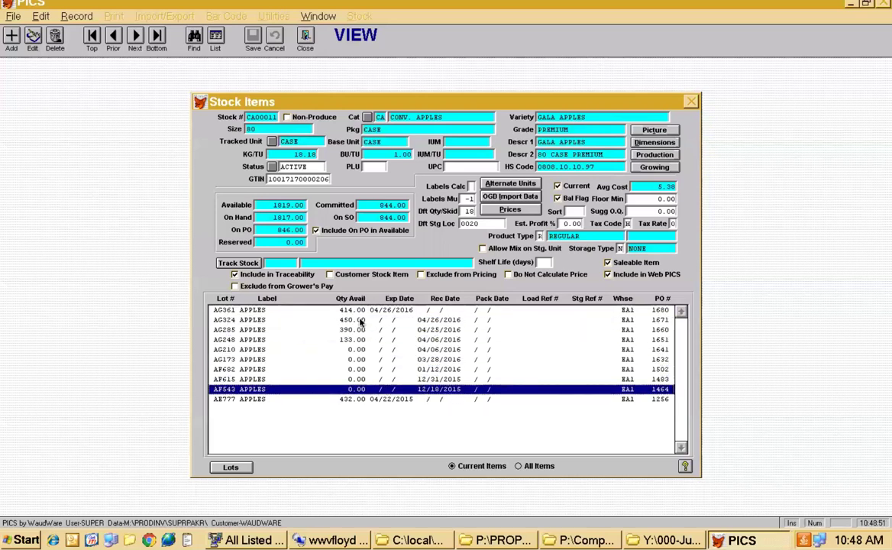
key(Down)
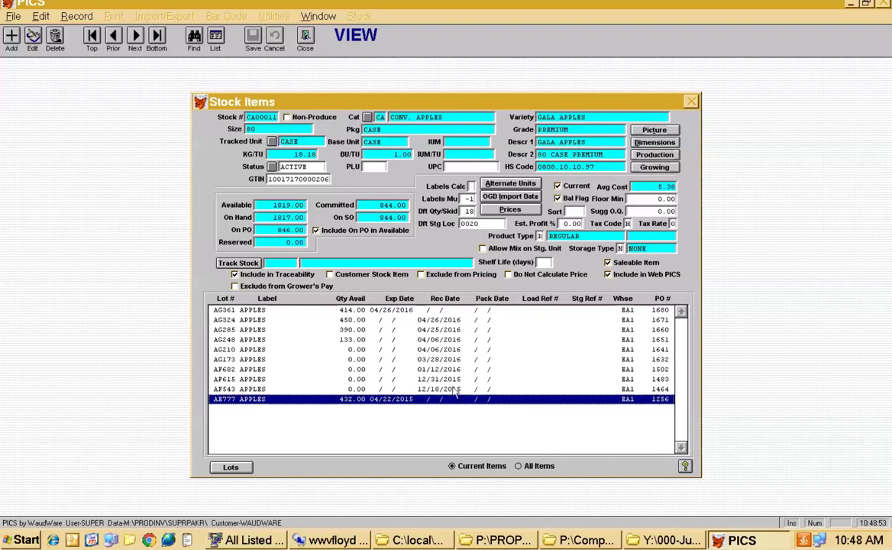
key(Up)
key(Up)
key(Up)
key(Up)
key(Down)
key(Down)
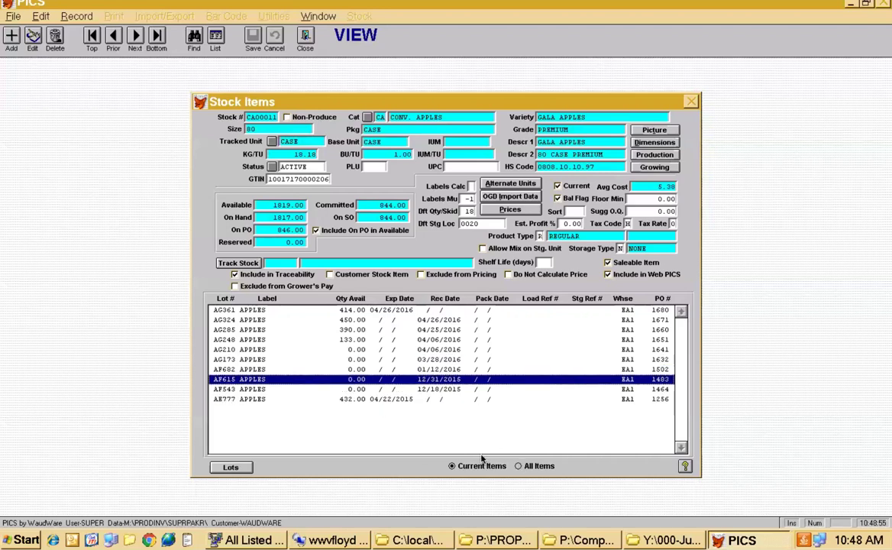
key(Down)
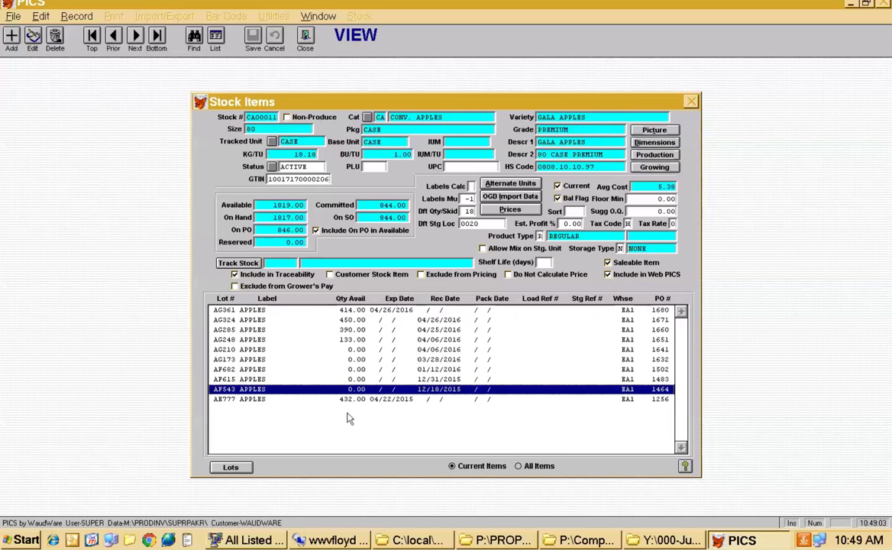
Select lot AG324 and open its Stock Lots record, traced to PO 1671
click(381, 400)
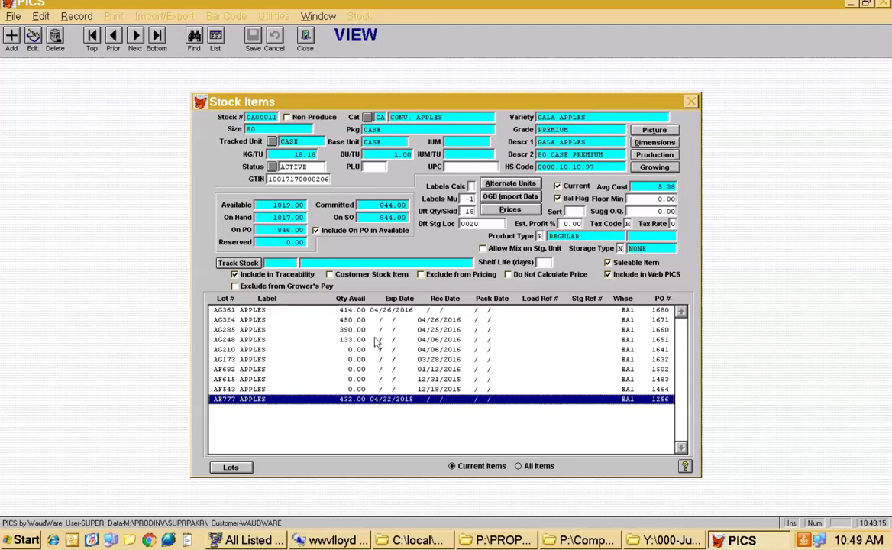
click(250, 326)
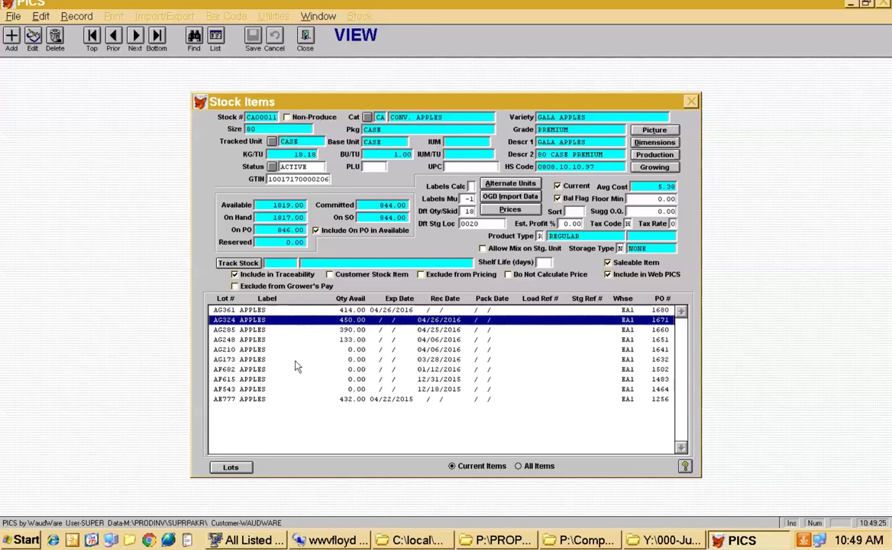
click(231, 467)
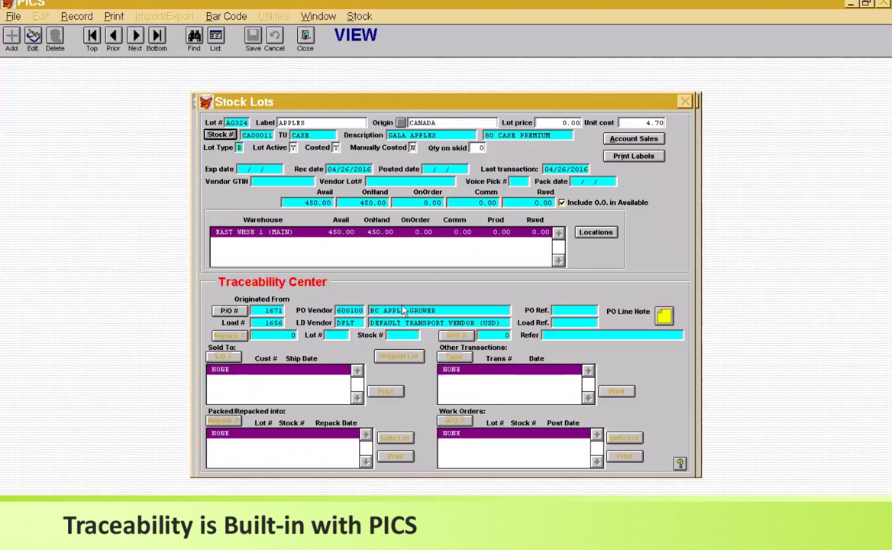
Open lot AG173's record and select sales orders 4281 and 4277 in its Sold To list
drag(411, 102, 505, 103)
click(284, 135)
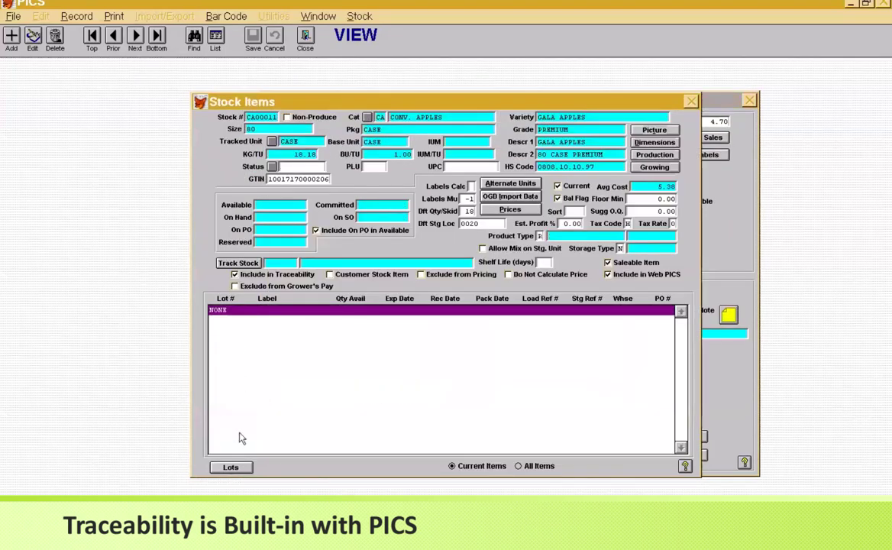
click(230, 467)
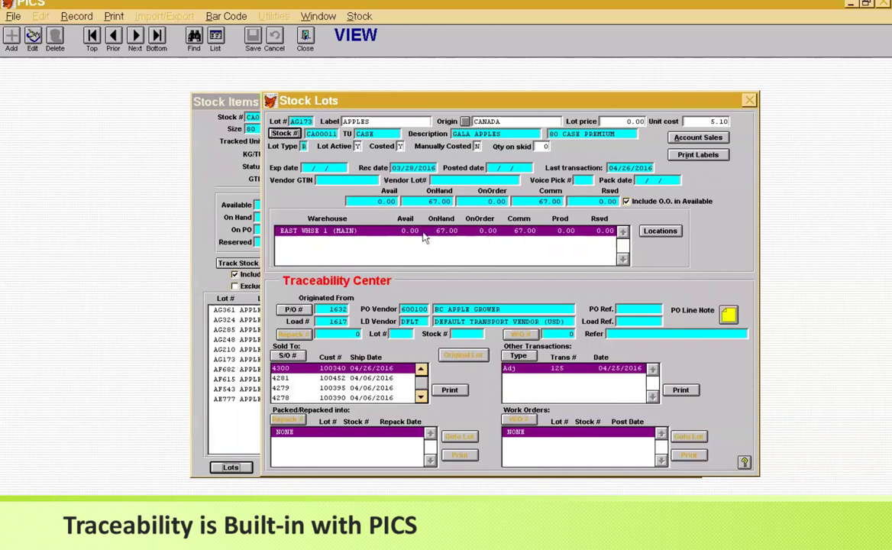
click(410, 233)
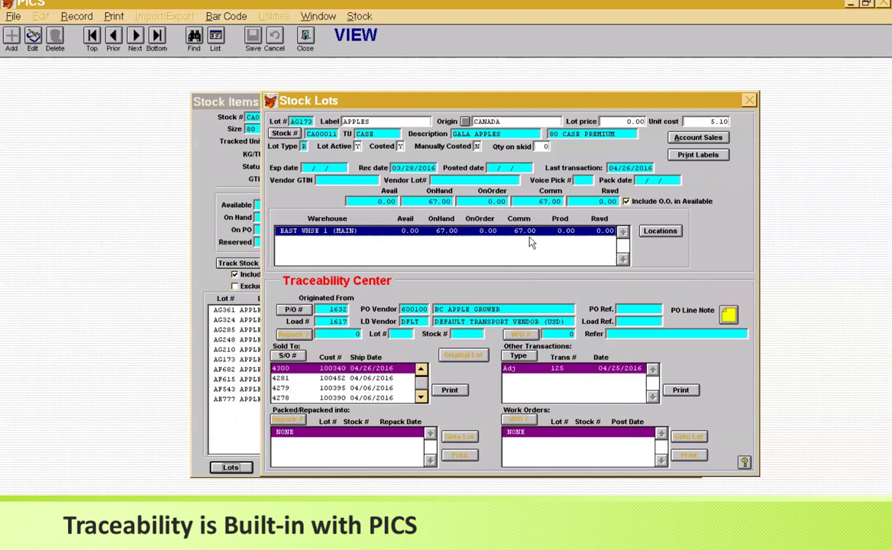
click(341, 379)
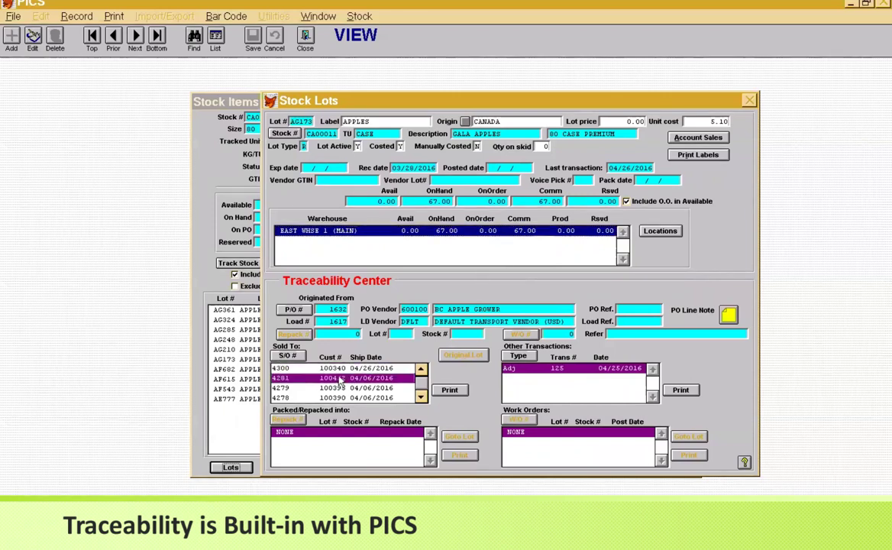
key(Down)
key(Down)
key(Down)
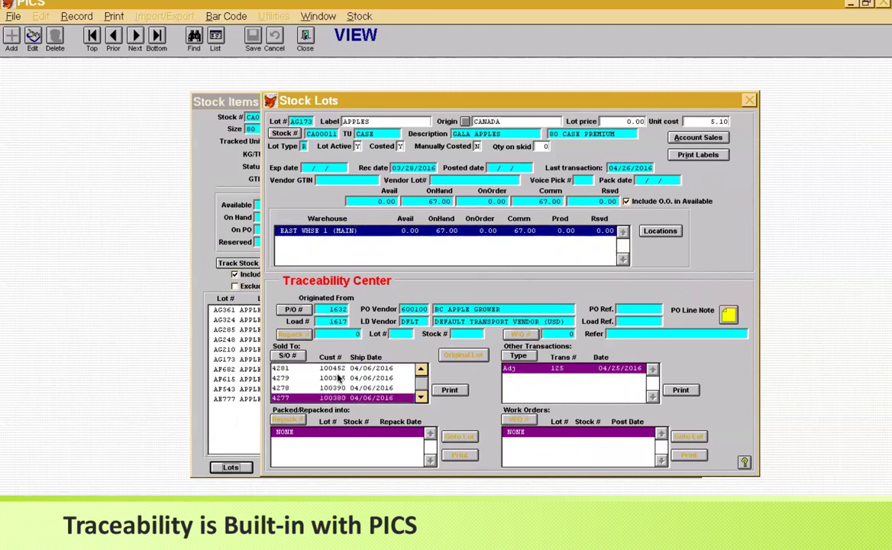
Send lot AG173's orders-by-stock/lot report to the screen, declining to print it
click(451, 390)
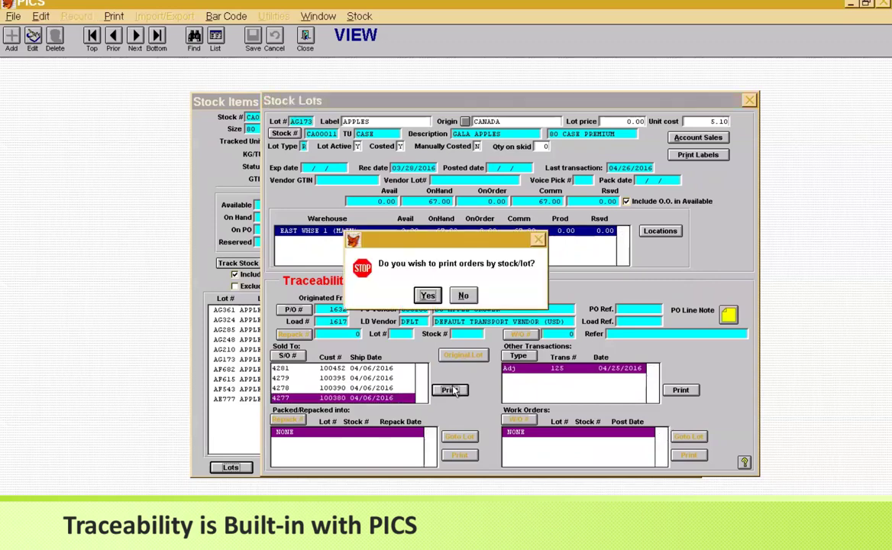
click(427, 295)
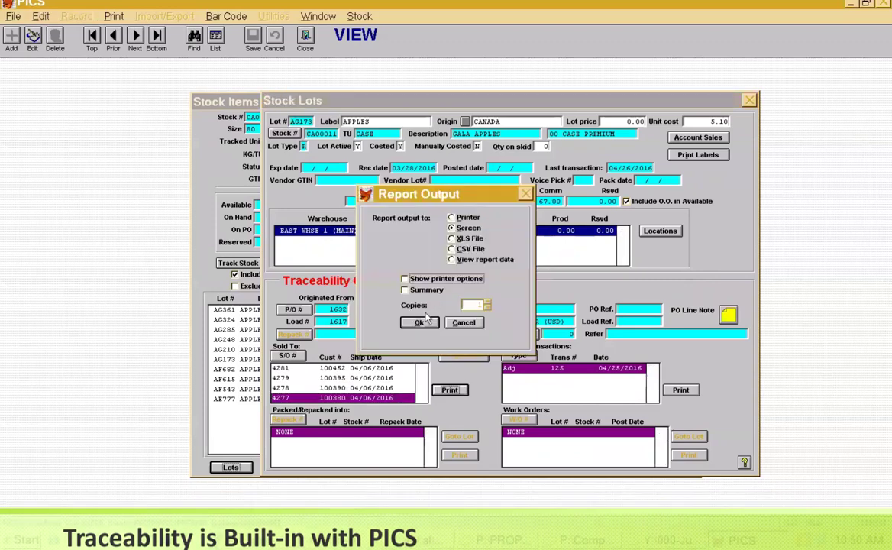
click(422, 323)
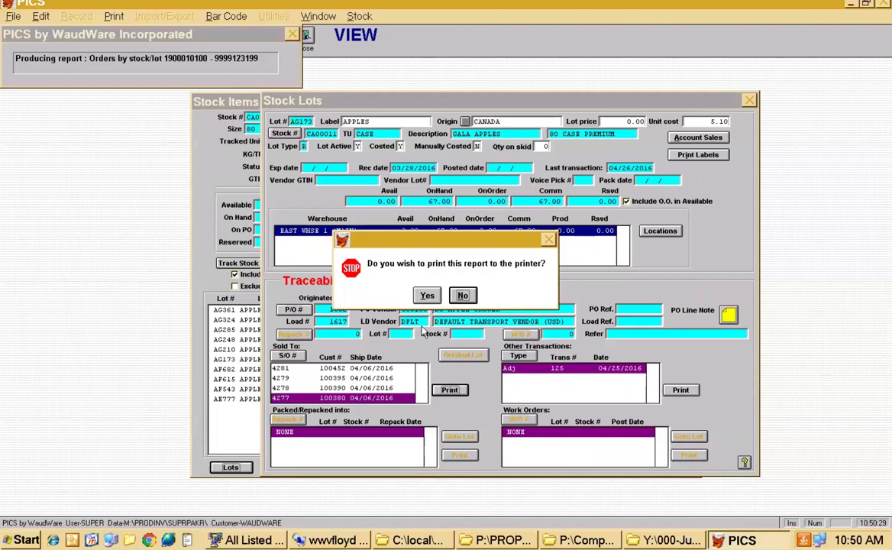
click(451, 295)
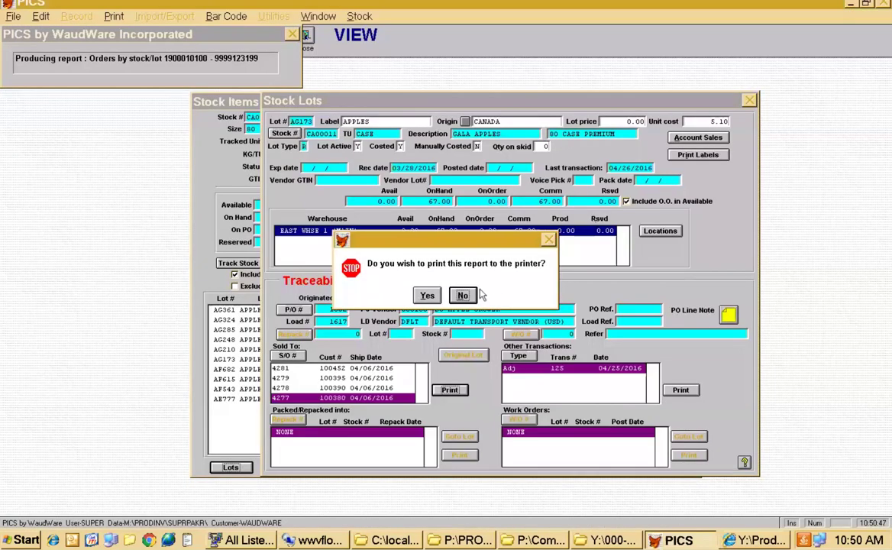
click(462, 295)
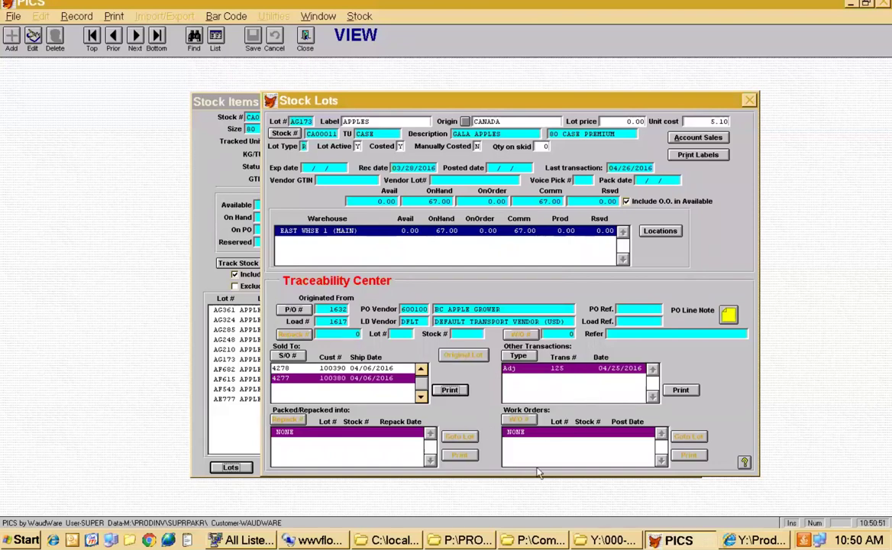
Review lot AG173's adjustment 125 (-3.00 cases at 5.10), then close the stock windows
click(519, 357)
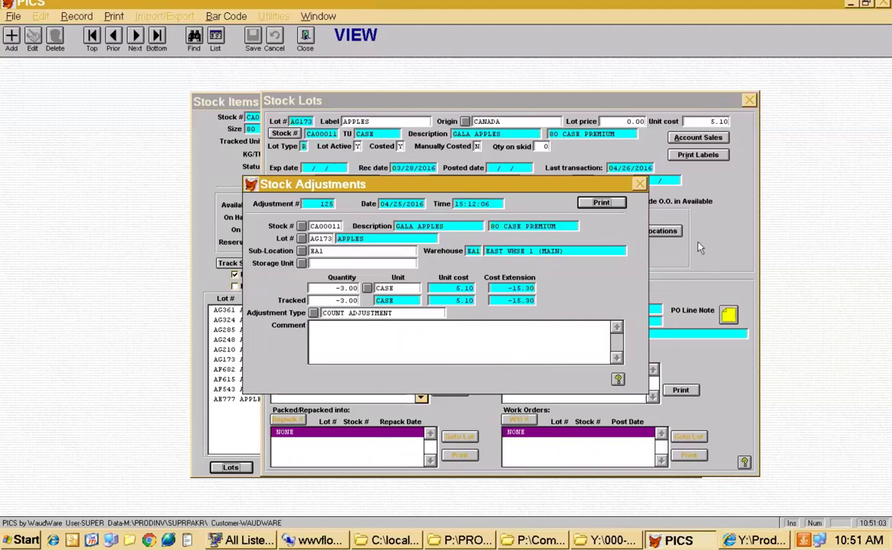
click(640, 184)
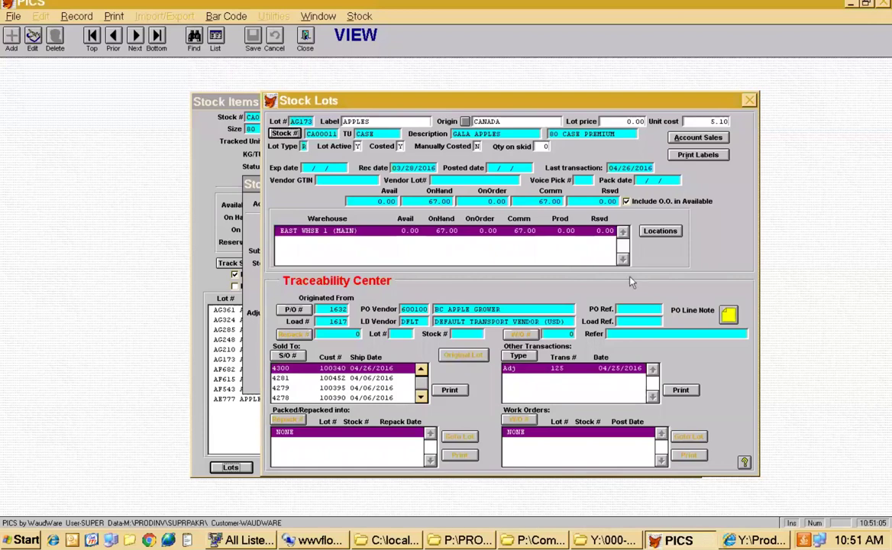
key(Escape)
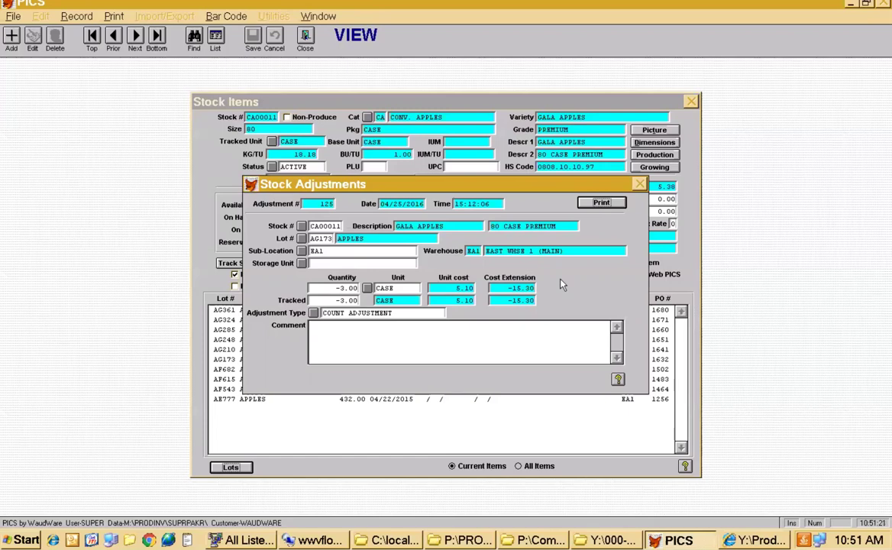
key(Escape)
key(Escape)
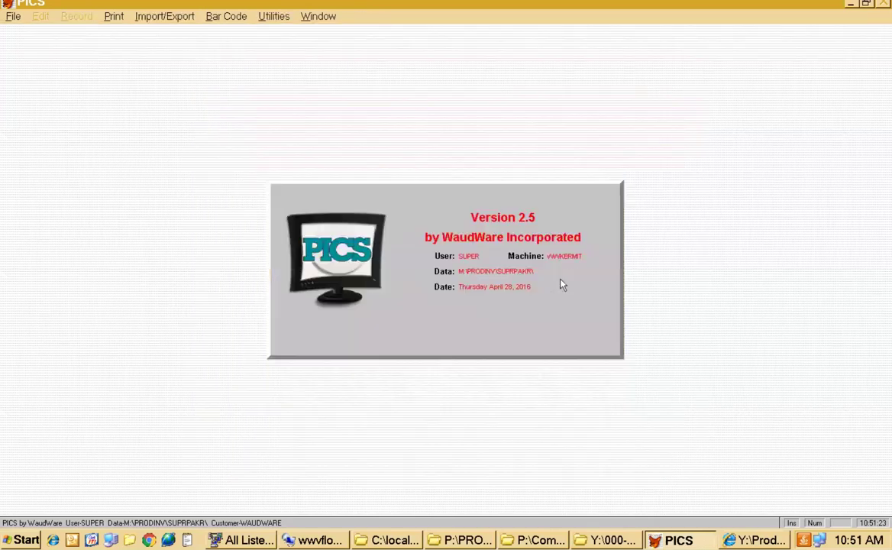
Open Purchase Orders/Receiving from the File menu, showing PO 1687 from BC Potato Grower
key(alt+f)
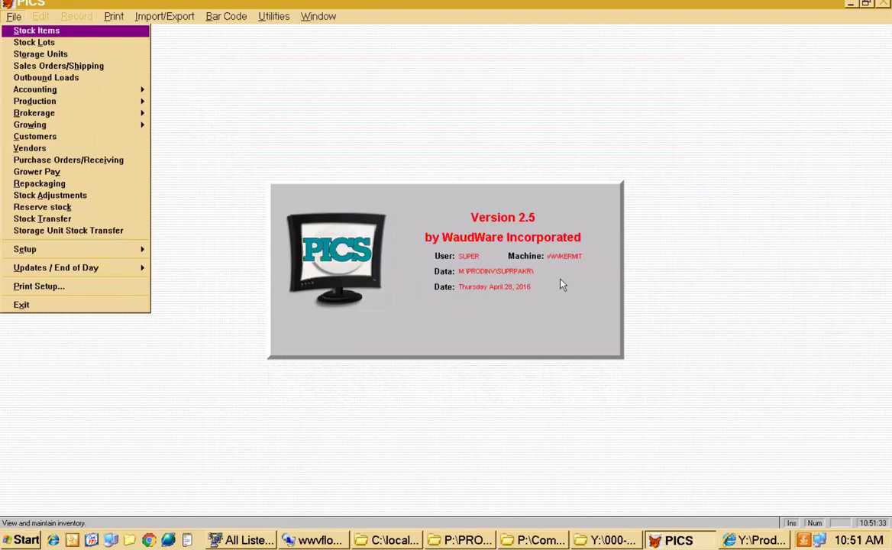
click(404, 131)
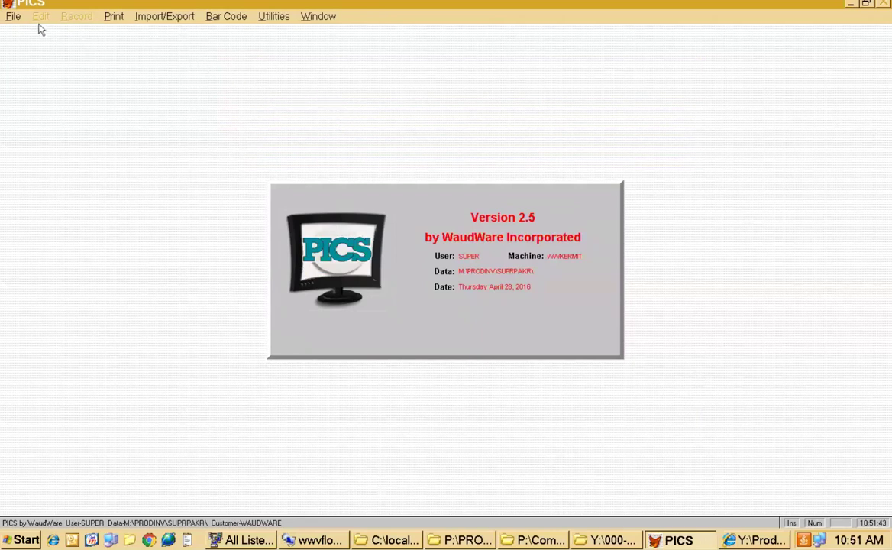
click(14, 16)
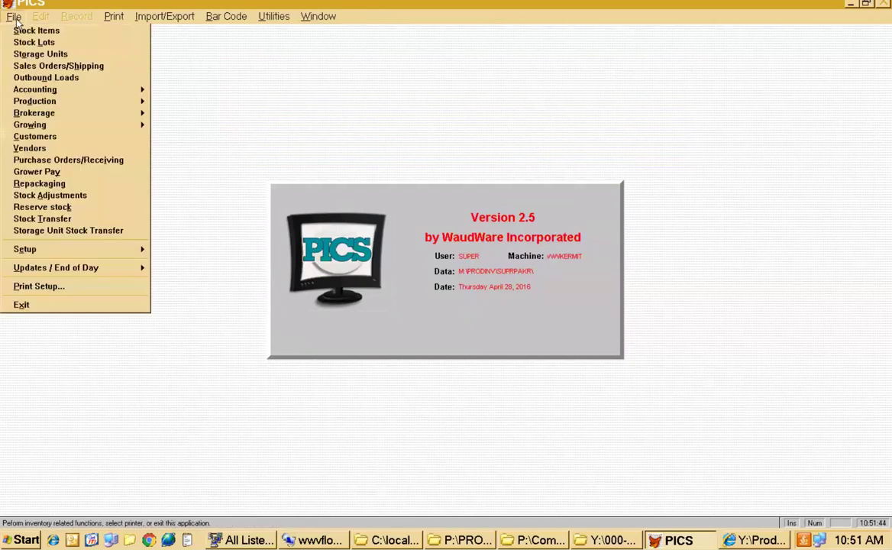
click(68, 160)
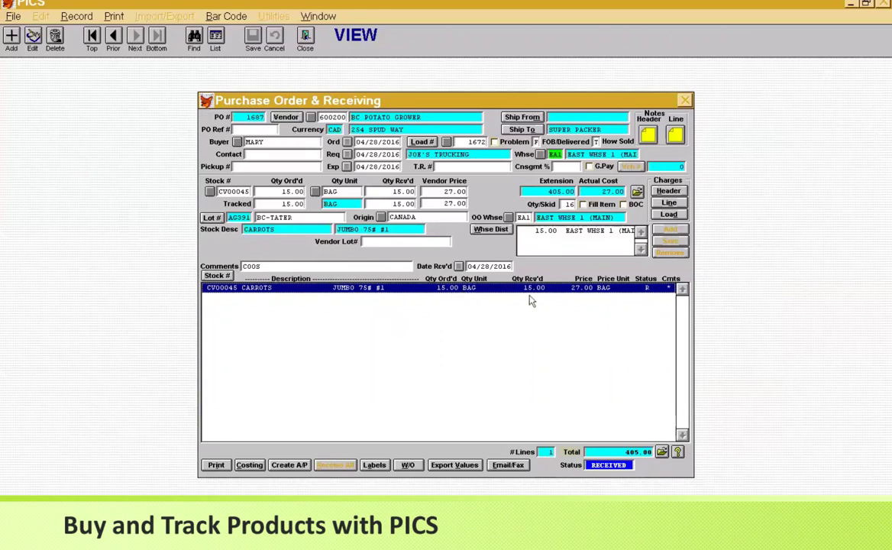
List all purchase orders and open PO 1681 with its four berry lines
key(ctrl+l)
key(Left)
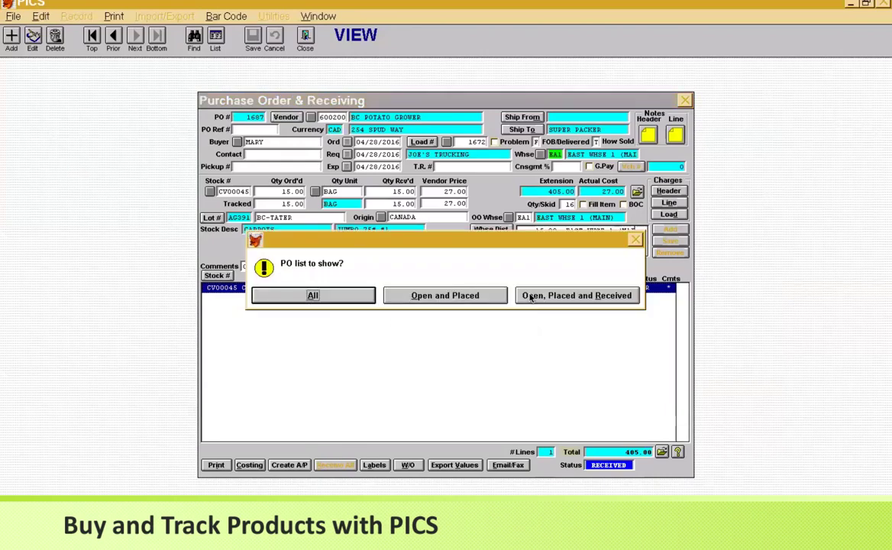
key(Return)
key(Up)
key(Up)
key(Up)
key(Up)
key(Up)
key(Up)
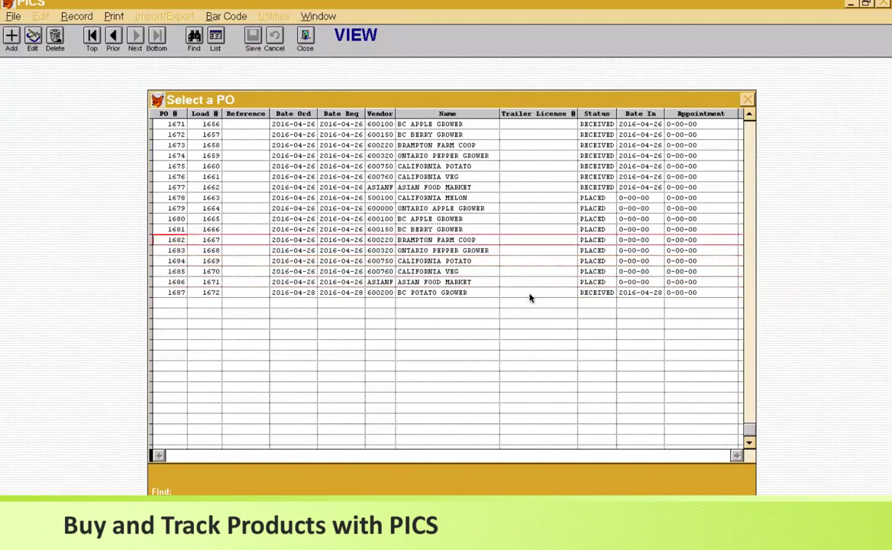
key(Return)
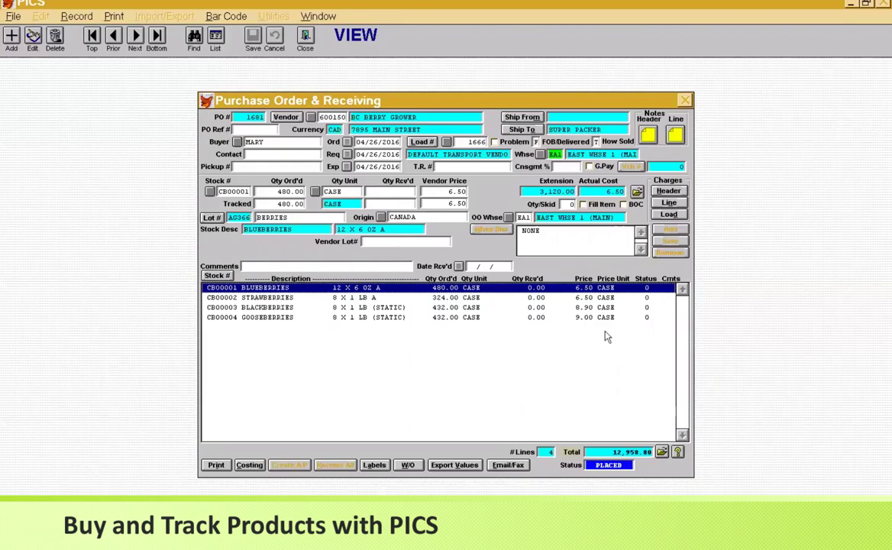
Close the purchase order and open grower work order 200003 via File > Growing
key(Escape)
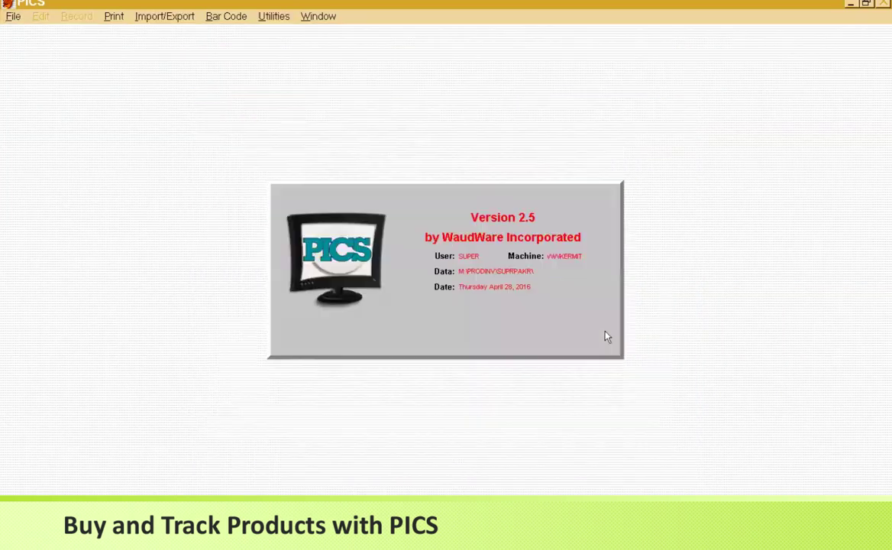
key(alt+f)
key(Down)
key(Down)
key(Down)
key(Down)
key(Down)
key(Down)
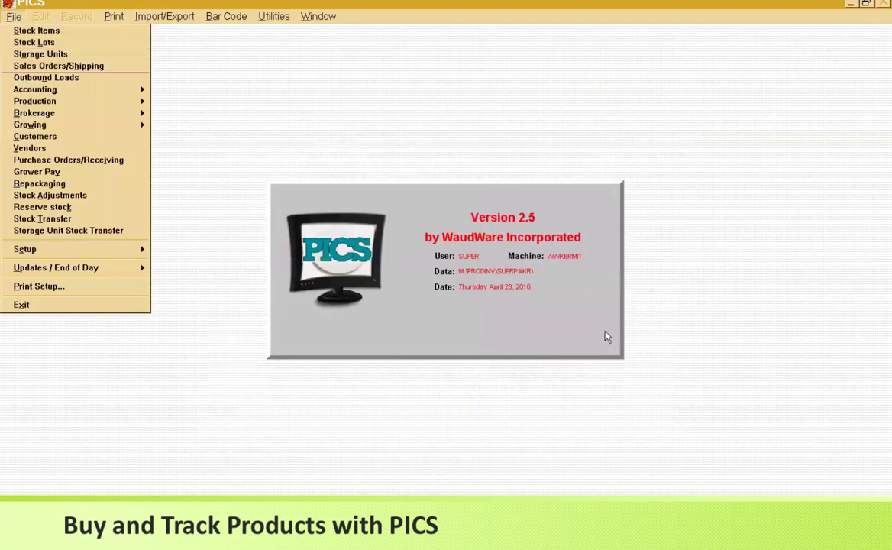
key(Down)
key(Down)
key(Right)
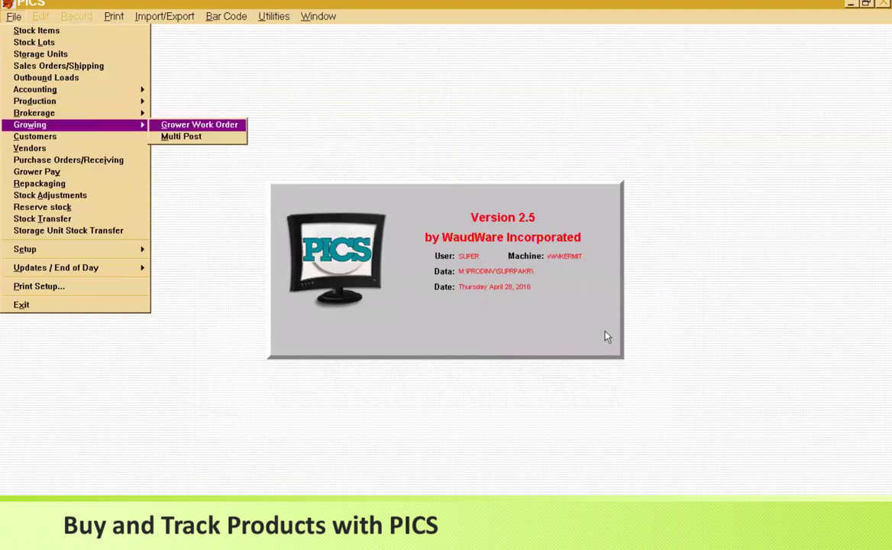
key(Return)
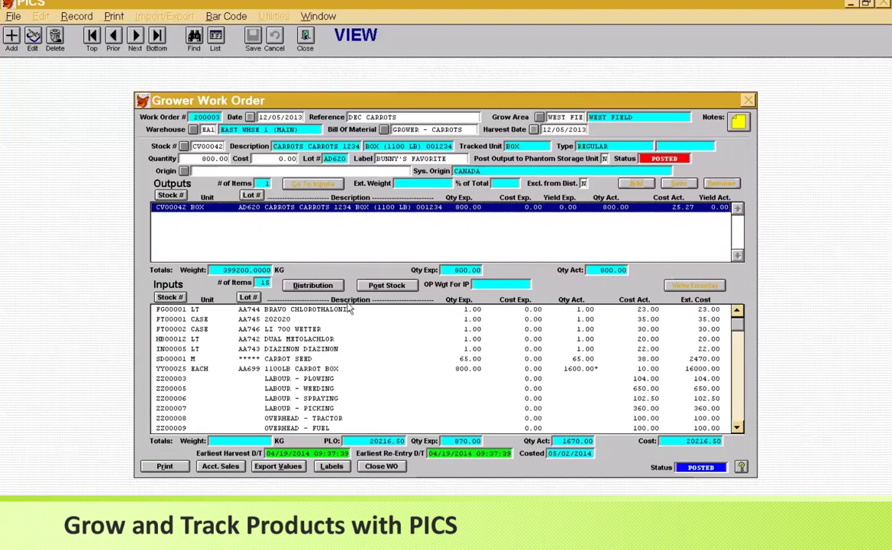
Inspect the CARROT SEED, 1100LB CARROT BOX, BRAVO, LI 700 WETTER and DUAL METOLACHLOR inputs
click(303, 360)
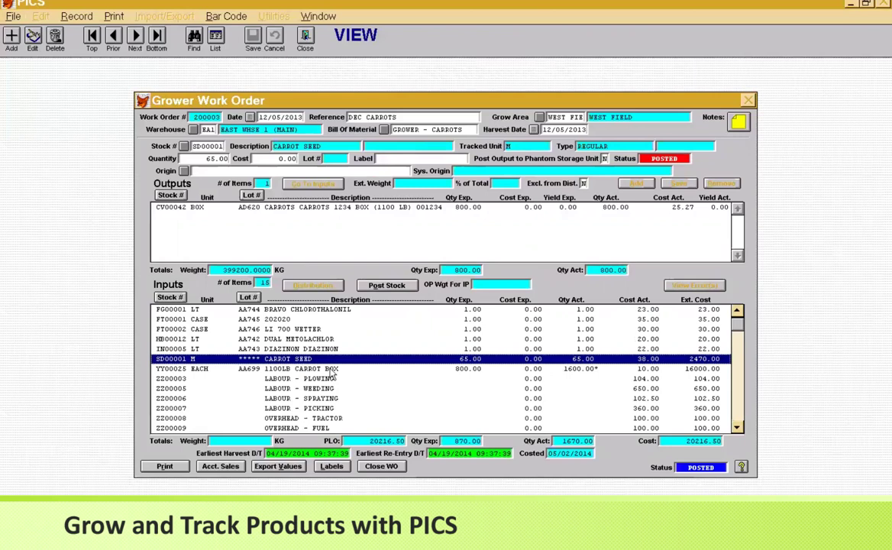
click(330, 370)
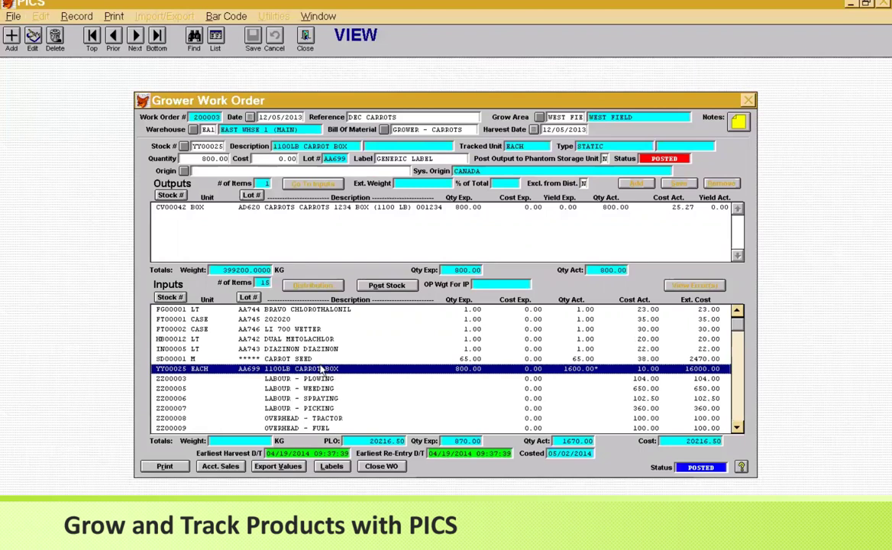
click(321, 309)
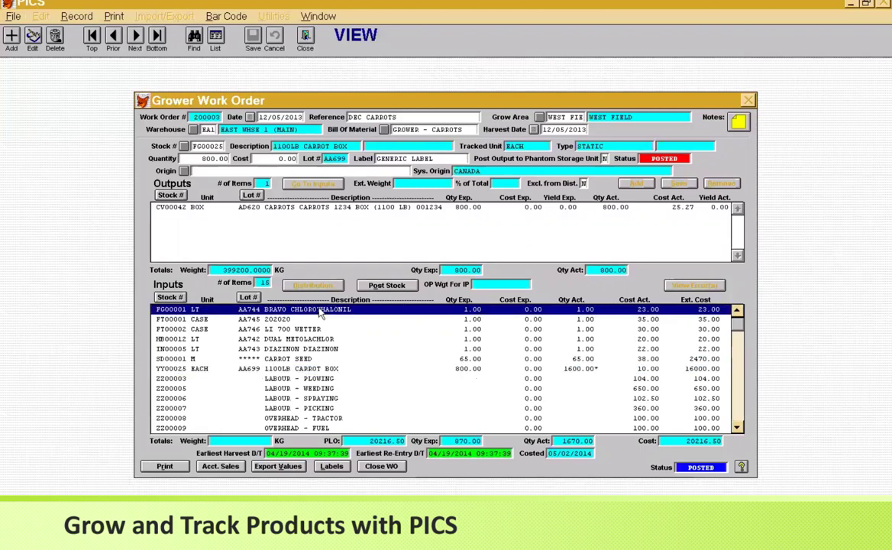
key(Down)
key(Down)
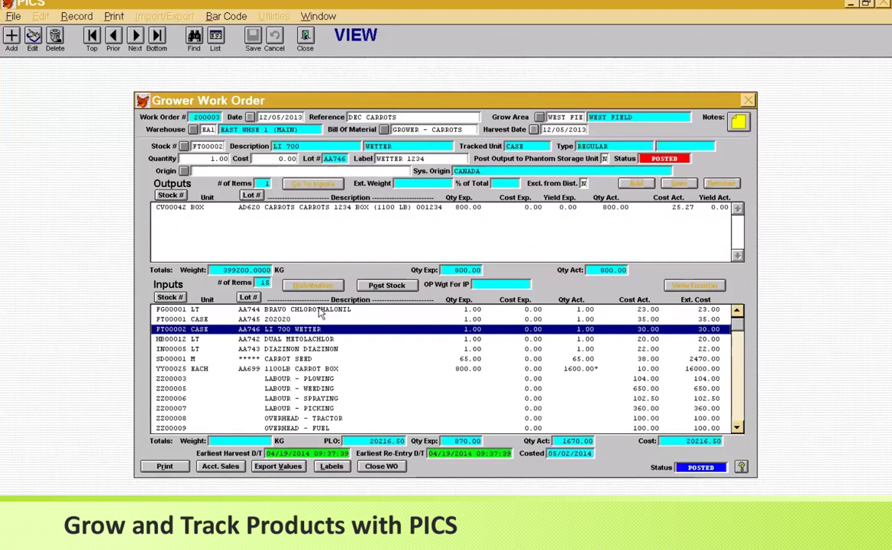
key(Down)
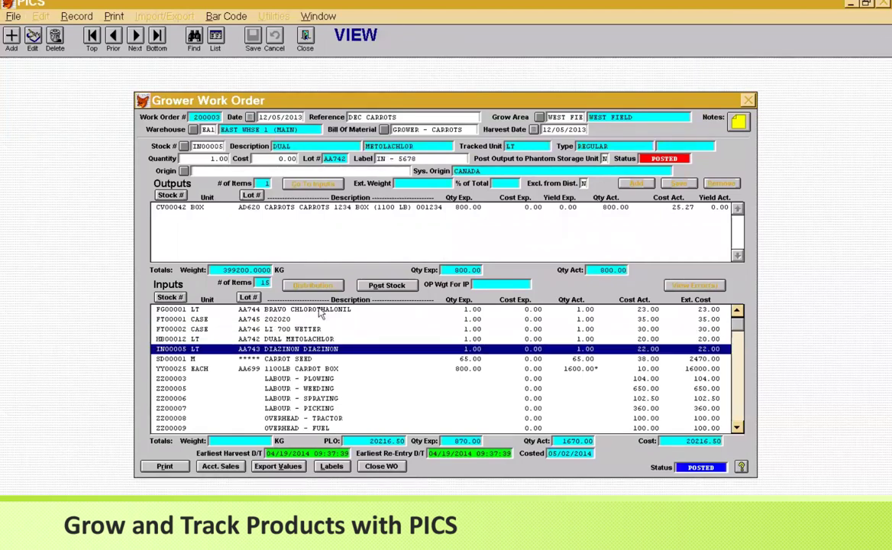
click(321, 309)
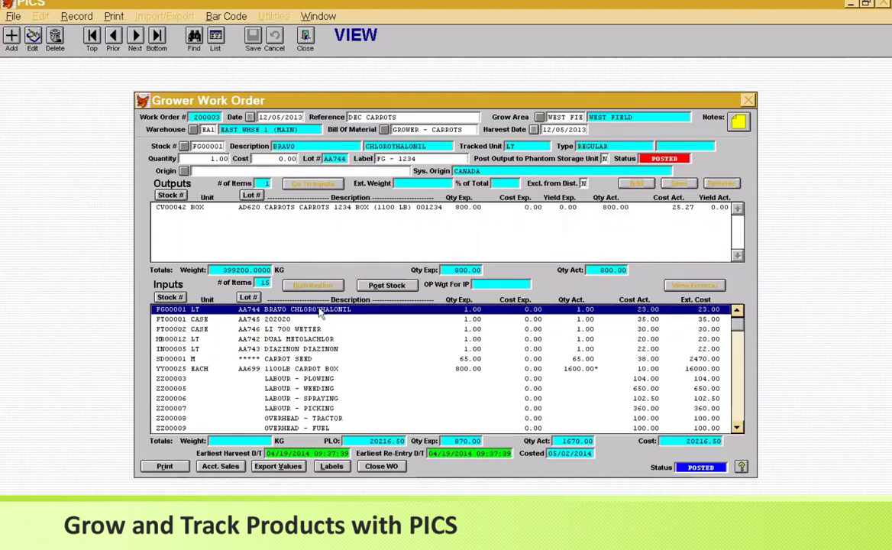
Step through the plowing labour, tractor, repair/maintenance overhead and pump irrigation cost lines
key(Down)
key(Down)
key(Down)
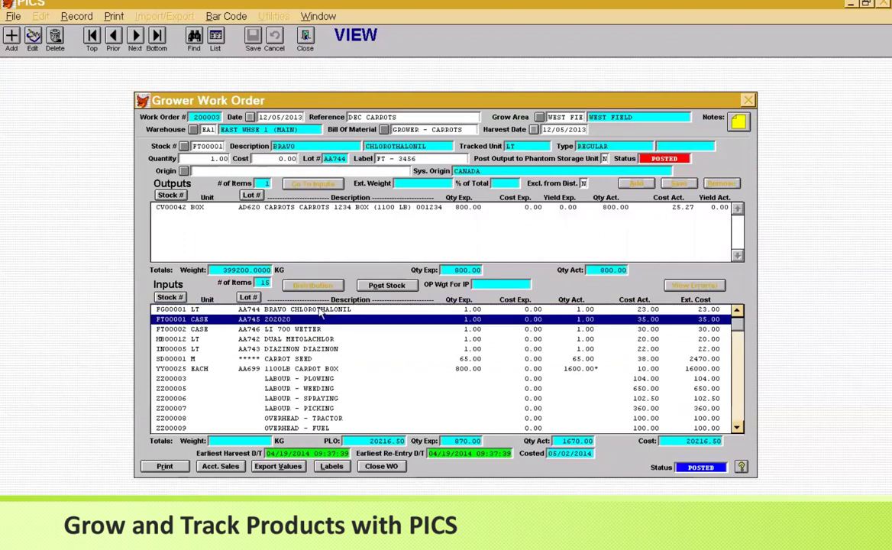
key(Down)
key(Down)
key(Down)
key(Down)
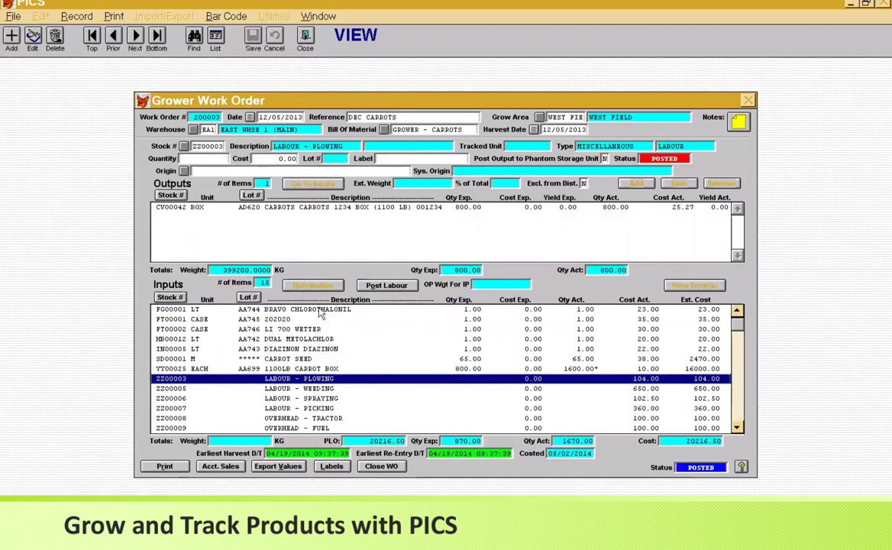
key(Down)
key(Down)
key(Down)
key(Down)
key(Down)
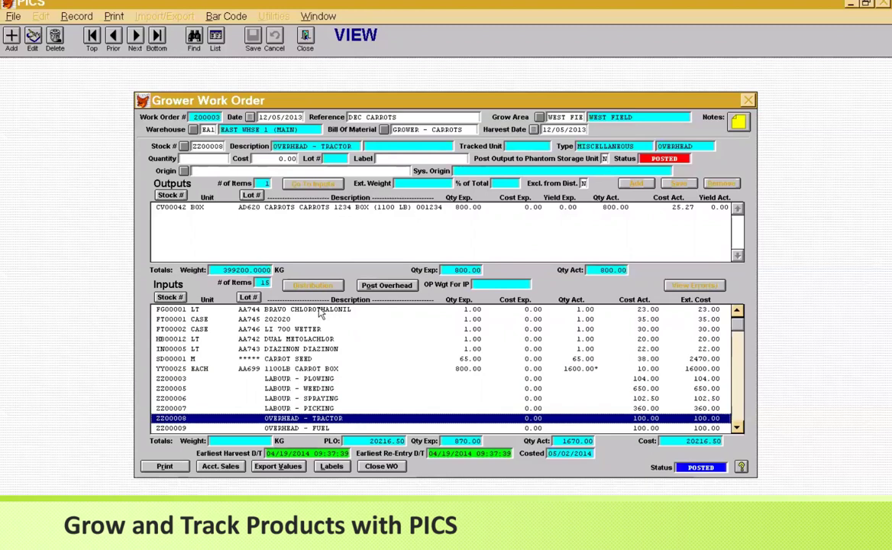
key(Down)
key(Down)
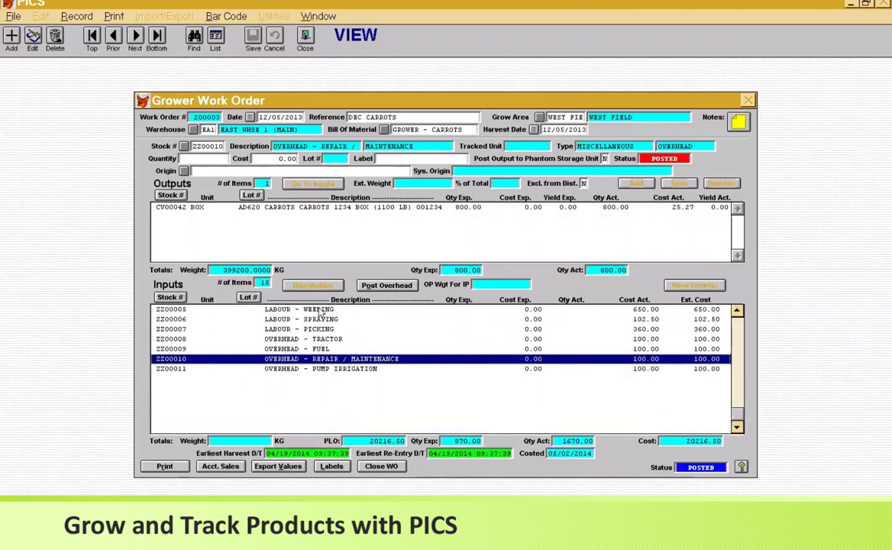
key(Down)
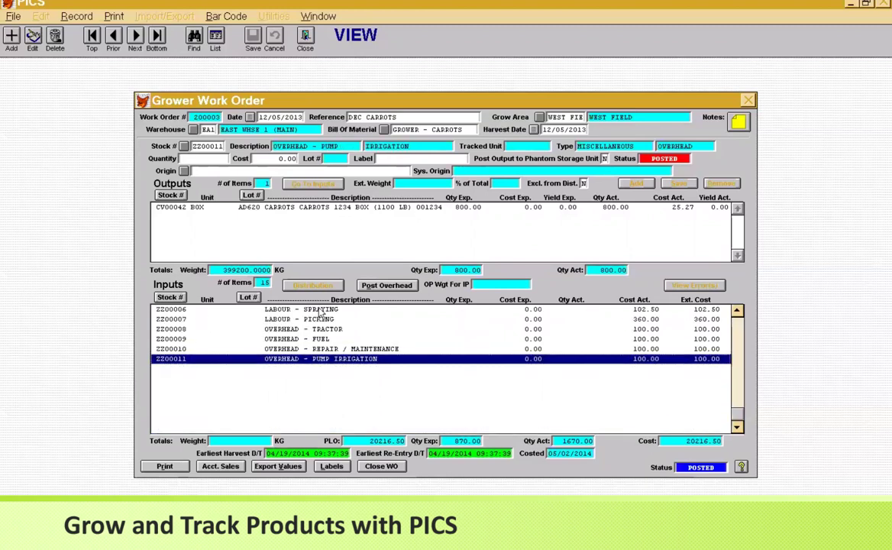
key(Up)
key(Up)
key(Up)
key(Up)
key(Up)
key(Up)
key(Up)
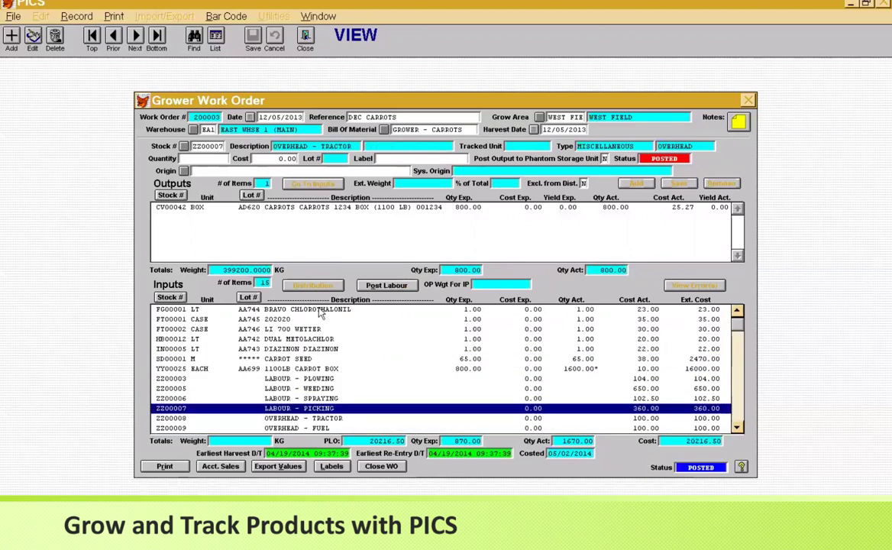
key(Up)
key(Up)
key(Up)
key(Up)
key(Up)
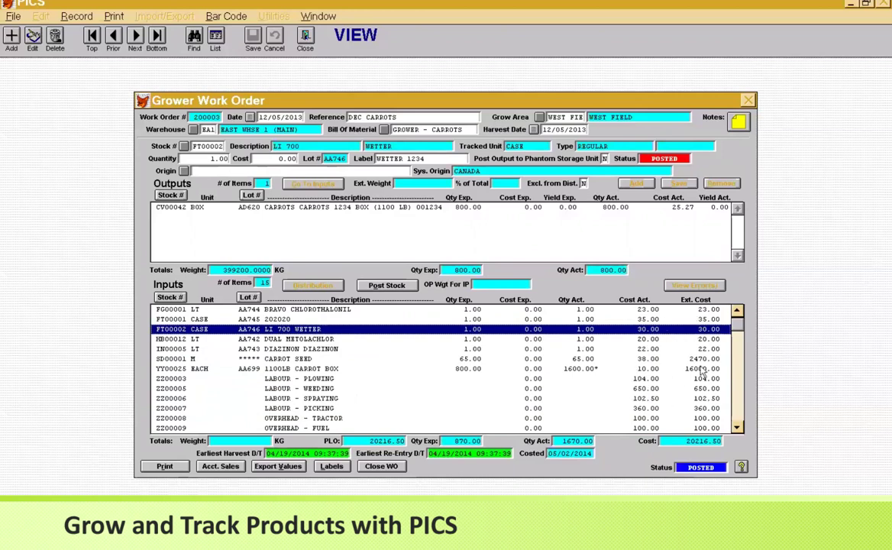
Select the CV00042 carrot box output: lot AD620, 800 boxes at 25.27 each
click(428, 207)
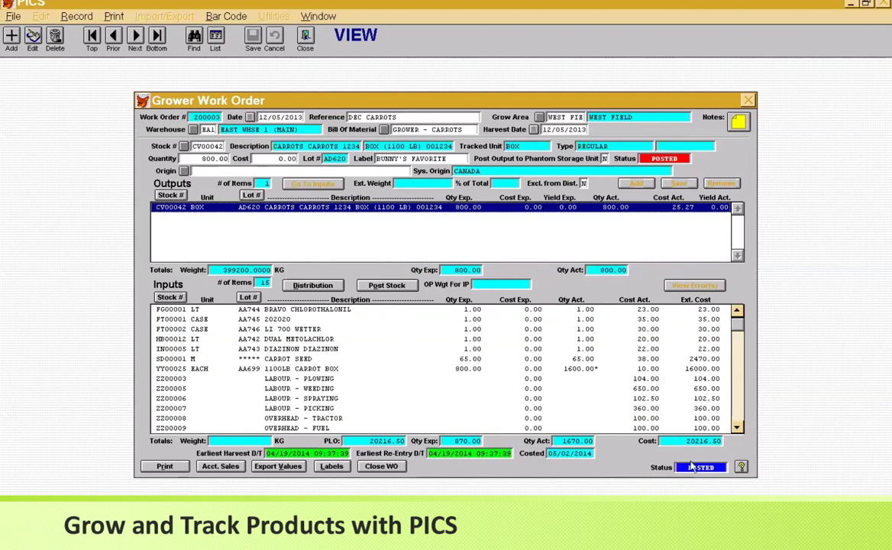
click(676, 246)
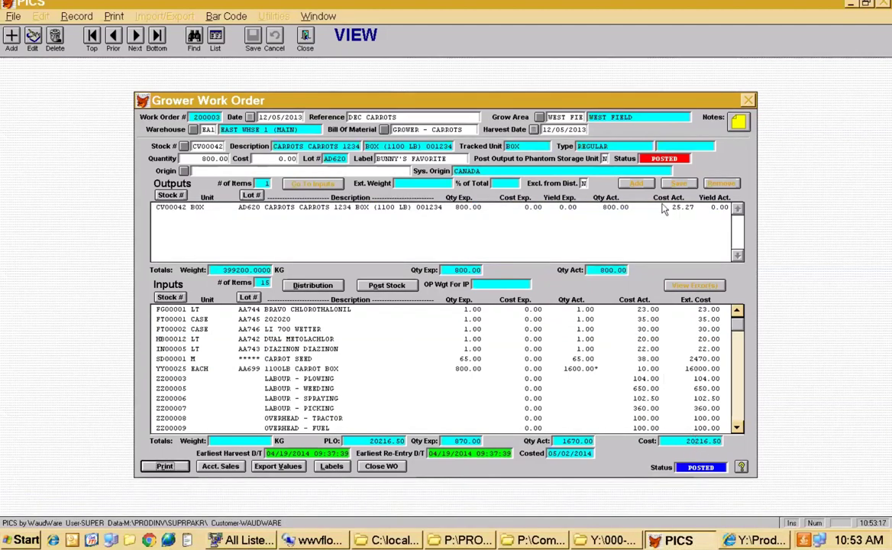
click(611, 207)
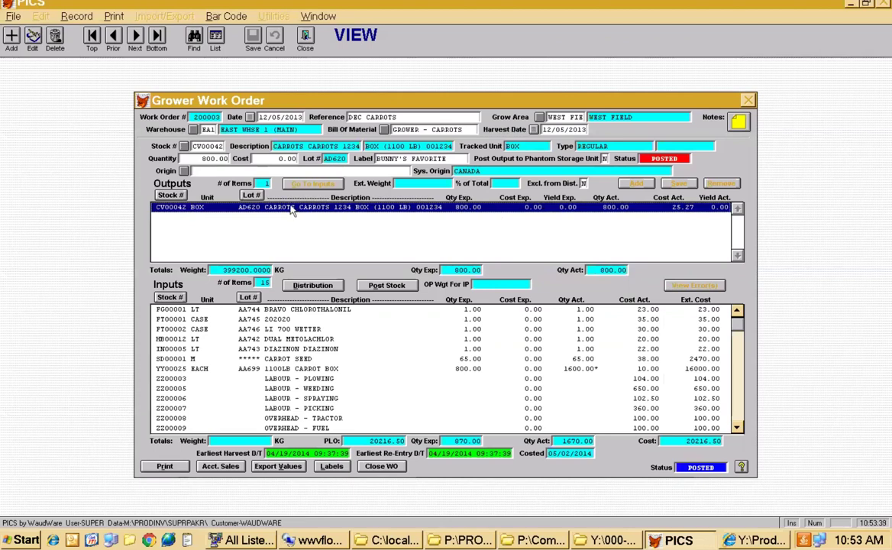
Page from the first work order to 200004 and open traceability for output lot AE033
click(92, 37)
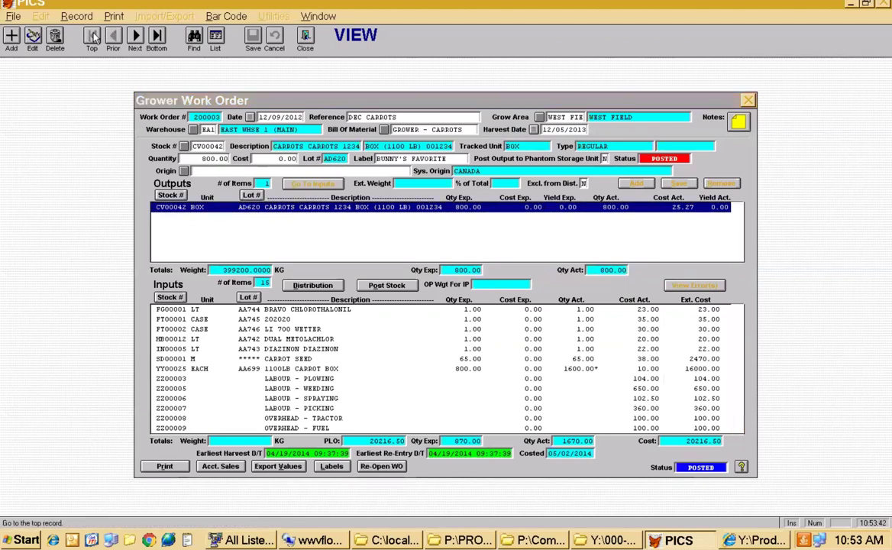
click(134, 37)
click(135, 36)
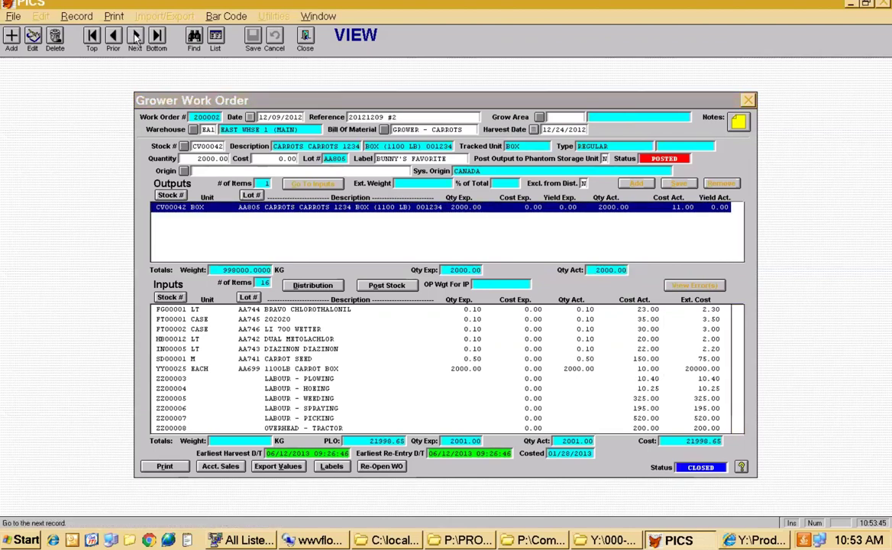
click(134, 37)
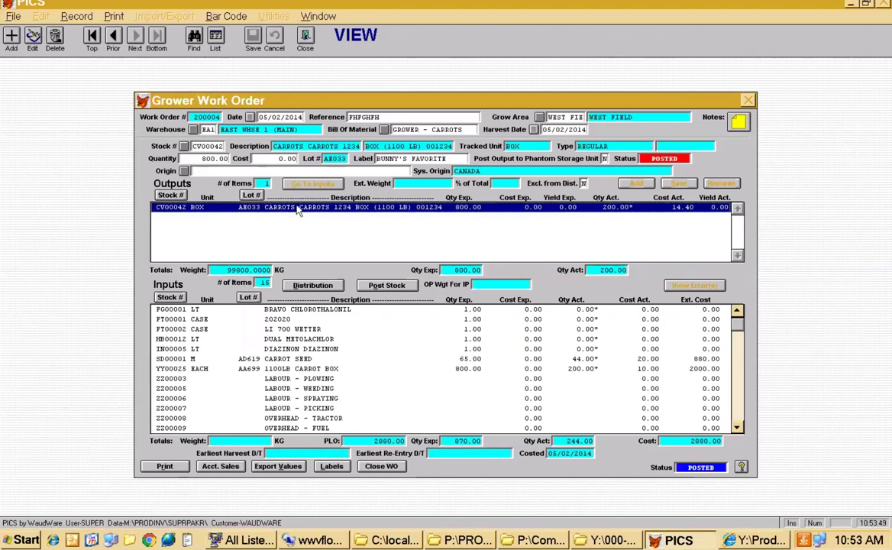
click(252, 196)
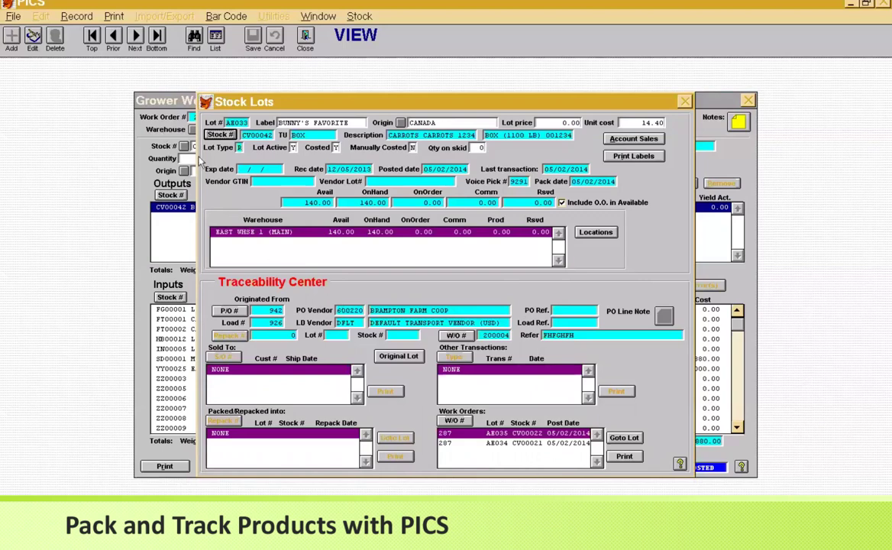
Open work order 287, which consumed 60 boxes from lot AE033
key(Escape)
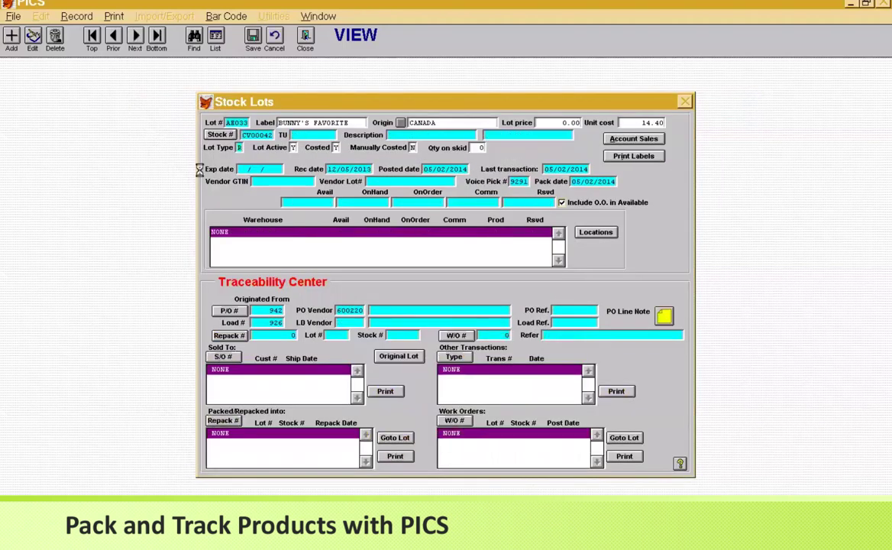
click(458, 422)
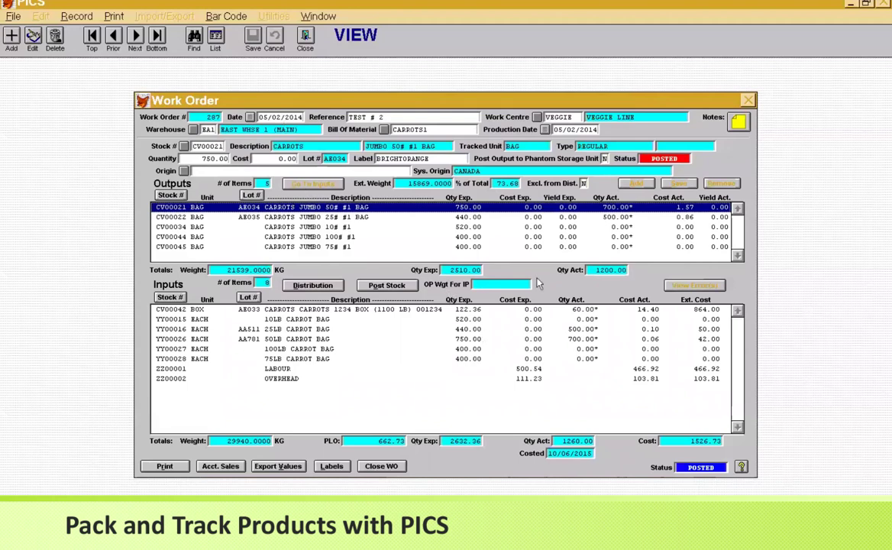
Review work order 287's input and output lines, then bring up label printing for lots AE034 and AE035
click(412, 311)
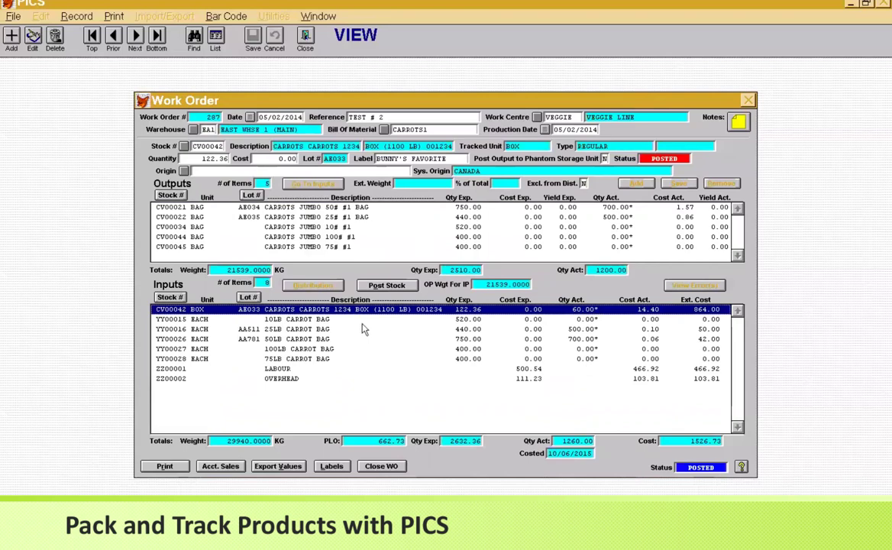
click(328, 321)
key(Down)
key(Down)
key(Down)
key(Down)
key(Down)
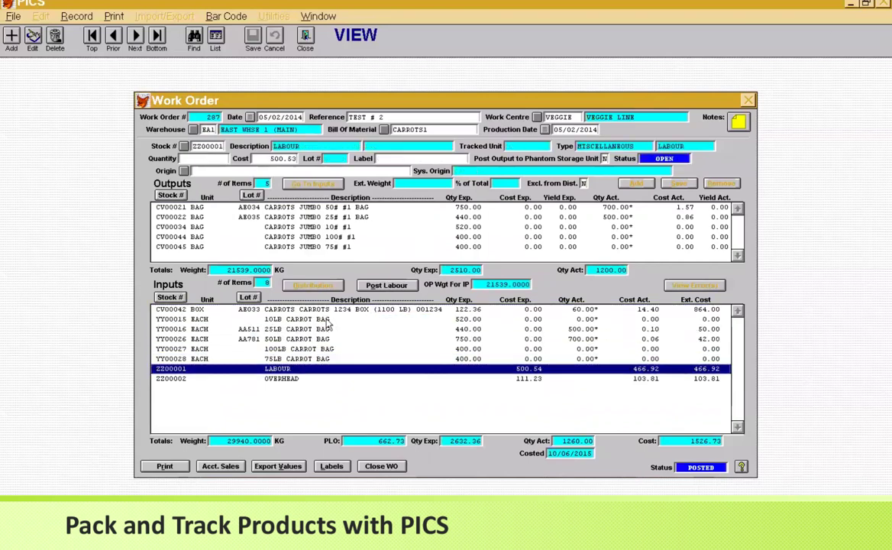
key(Down)
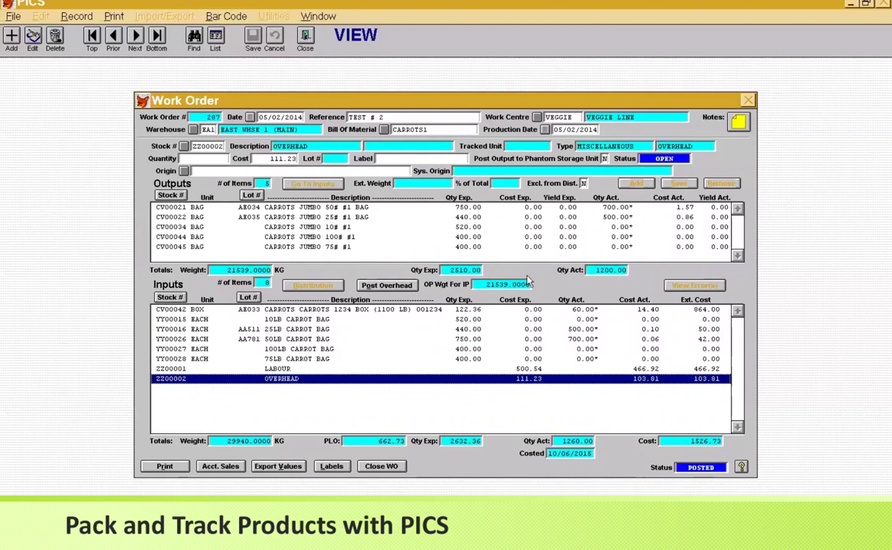
click(618, 208)
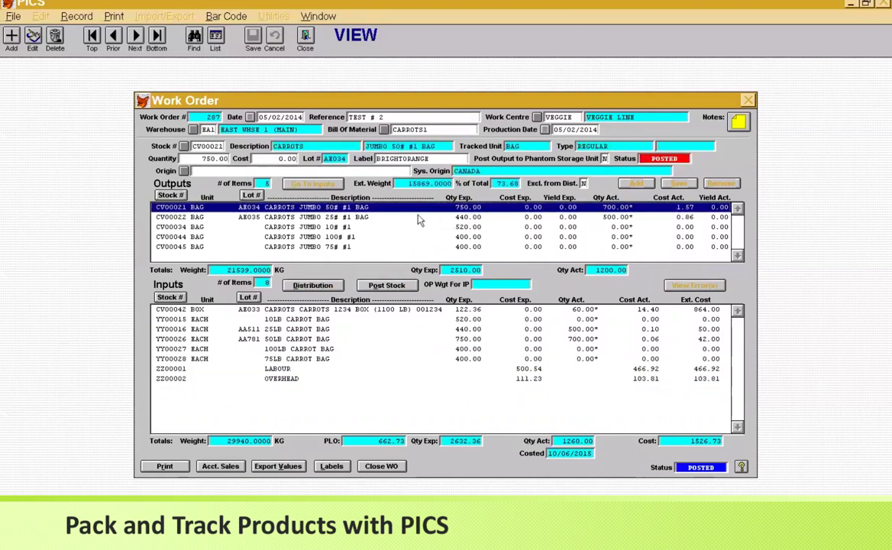
click(624, 218)
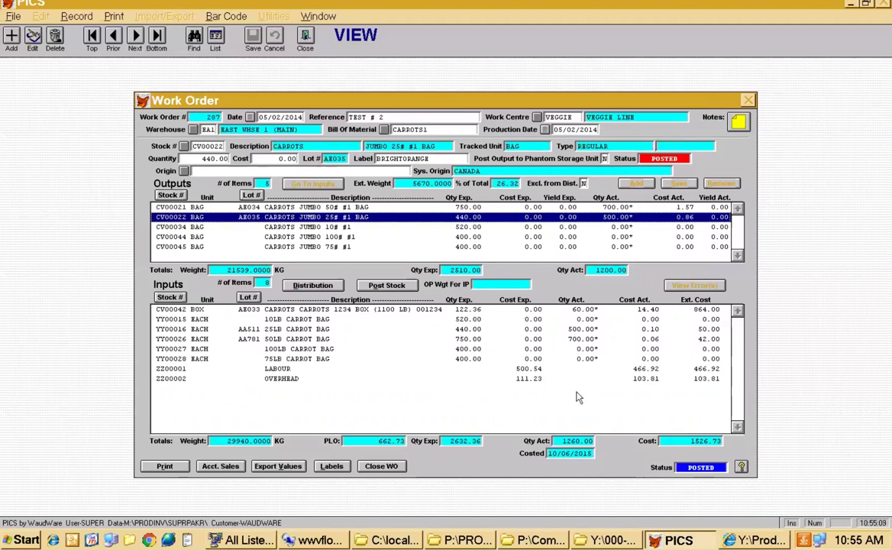
click(478, 309)
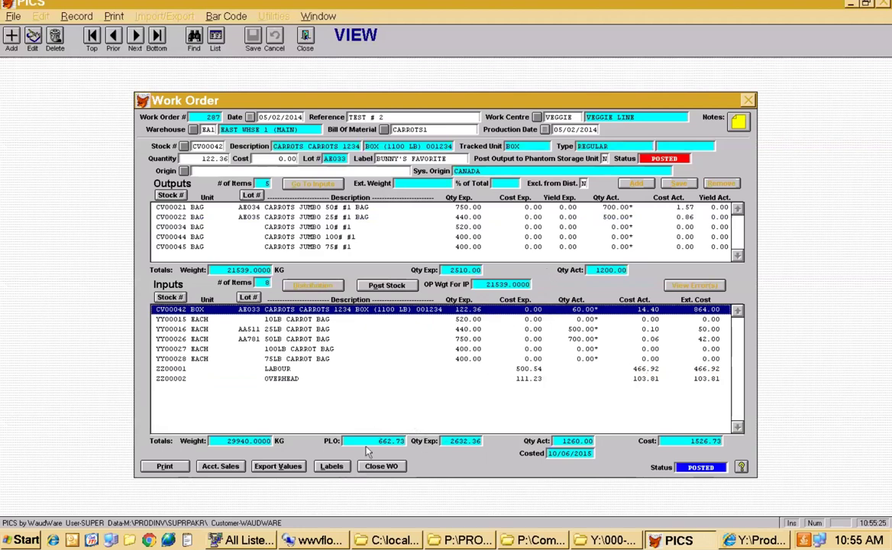
click(330, 466)
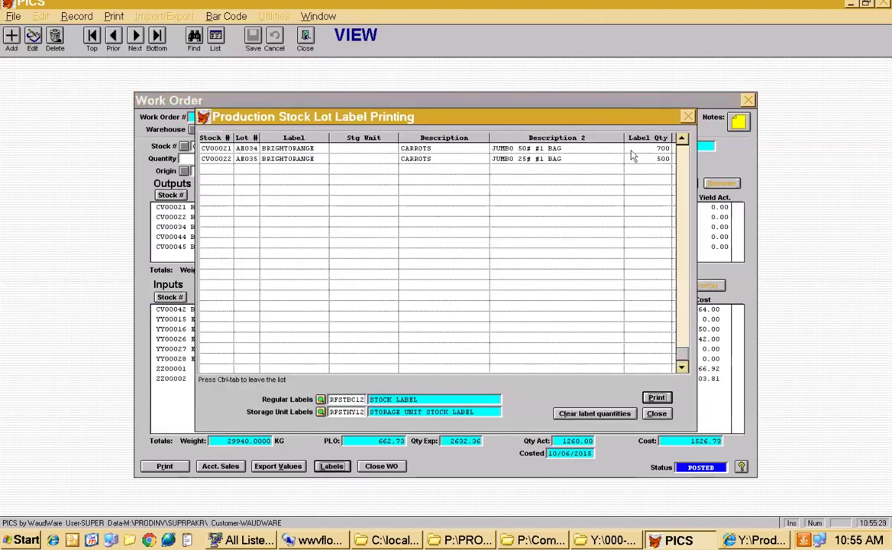
Set the label quantity to 2 for lots AE034 and AE035
click(646, 149)
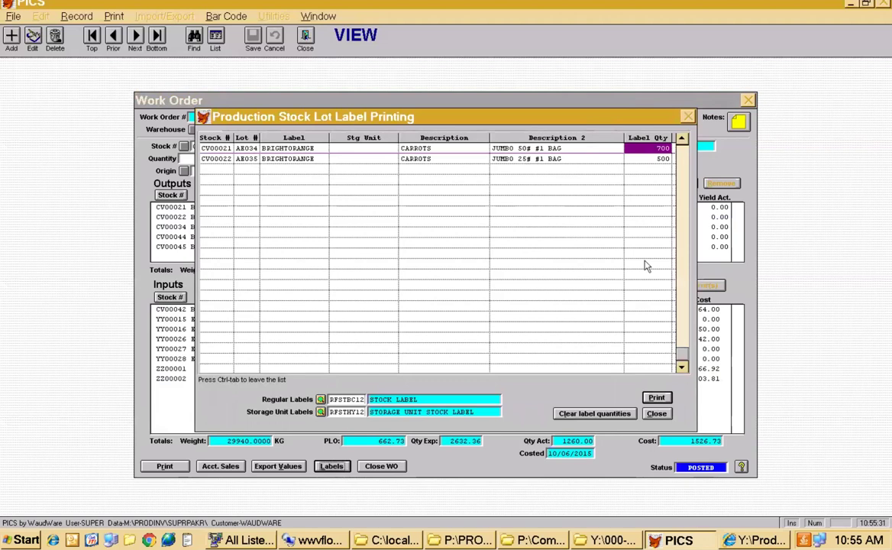
text(2)
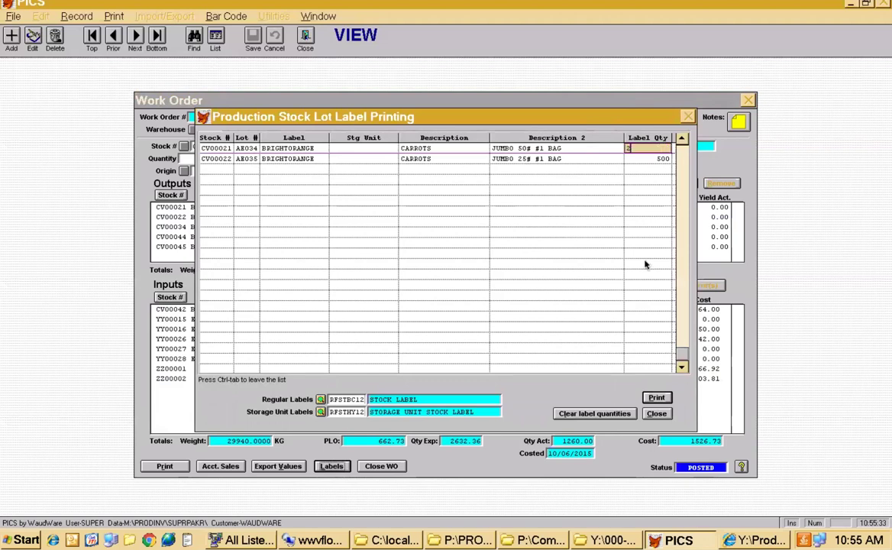
key(Return)
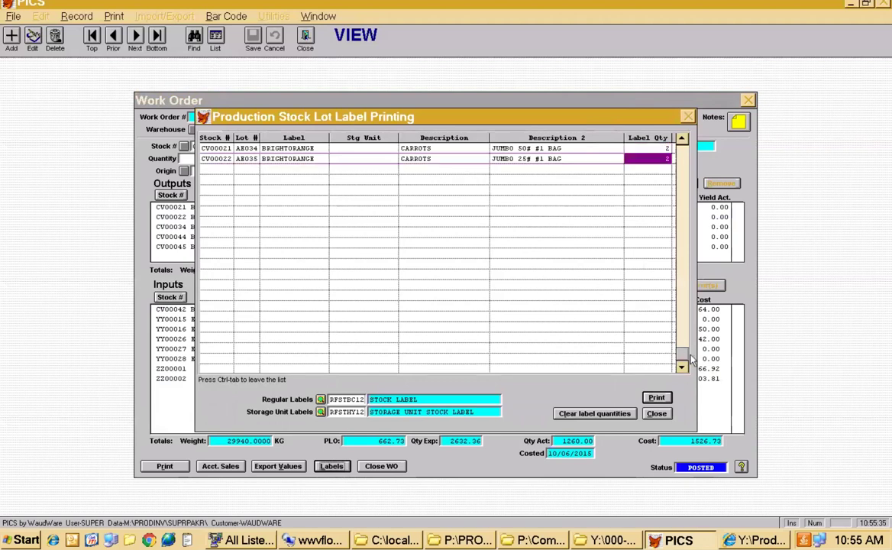
Print the labels to PDFCreator and save them as 'stk labels'
click(656, 398)
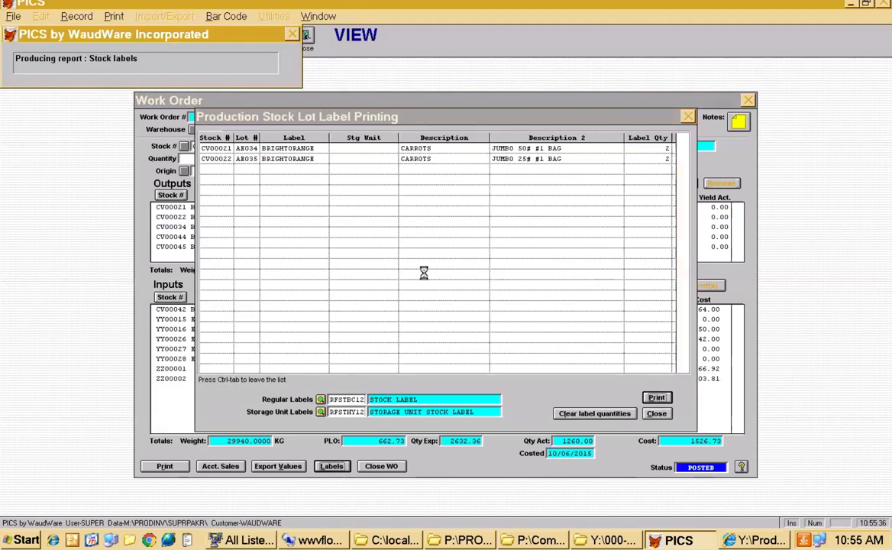
key(p)
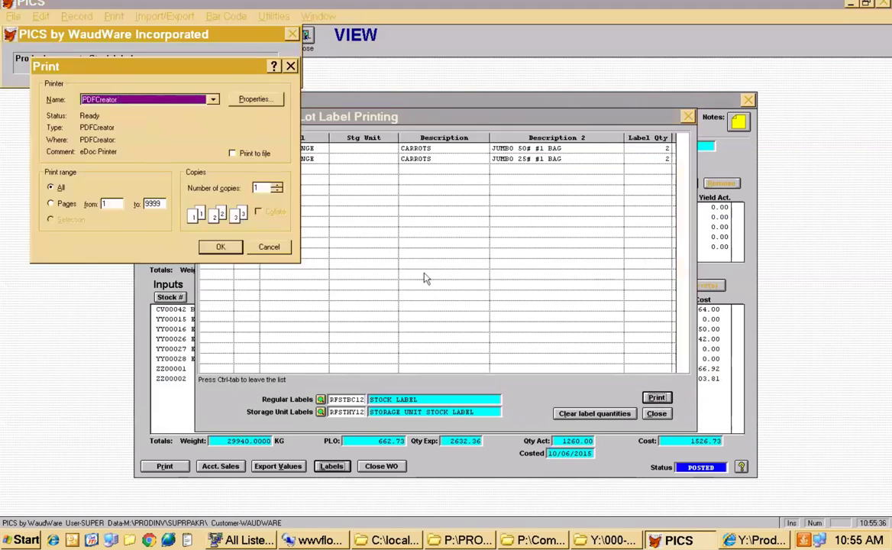
key(Return)
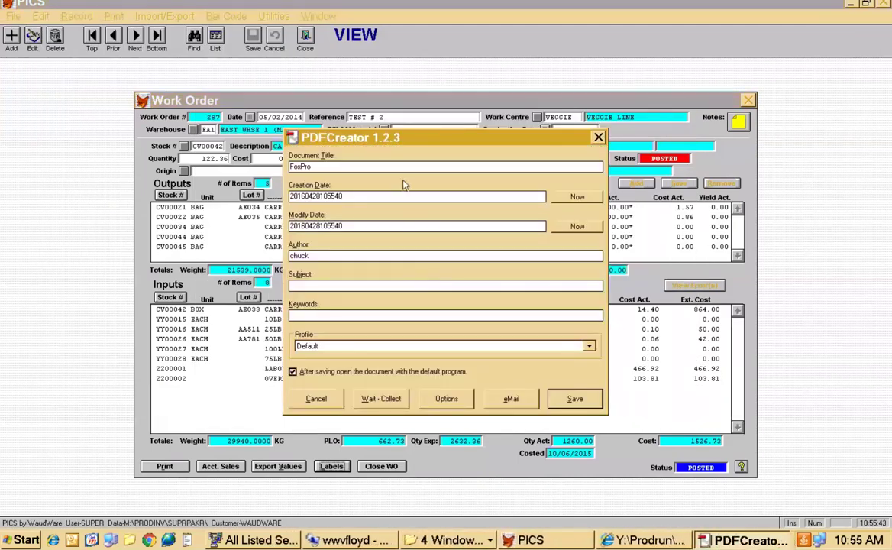
double_click(398, 168)
text(stk labels)
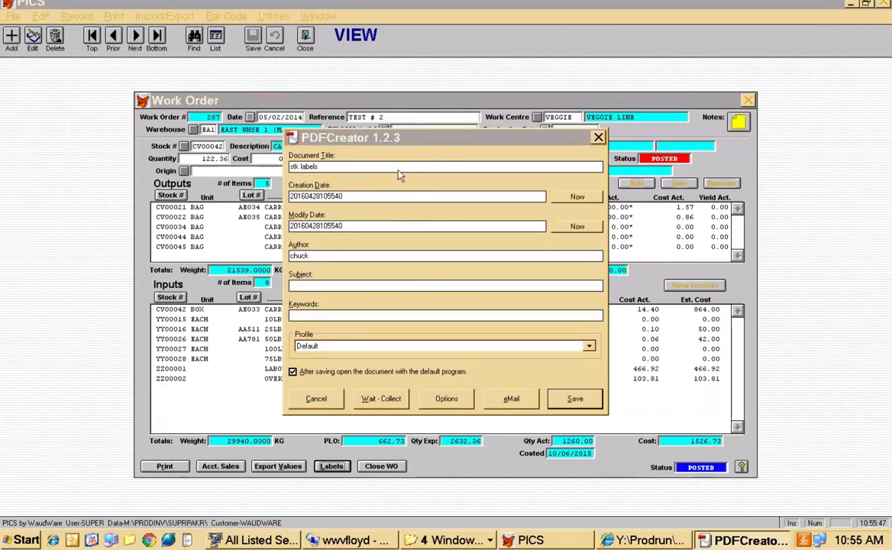
key(Return)
click(604, 376)
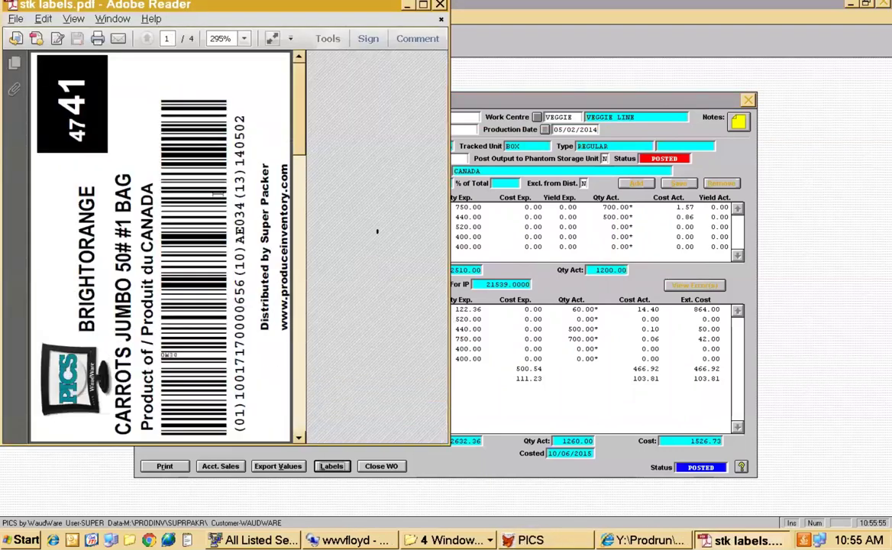
Rotate the AE034 label page clockwise and maximize the Adobe Reader window
right_click(220, 197)
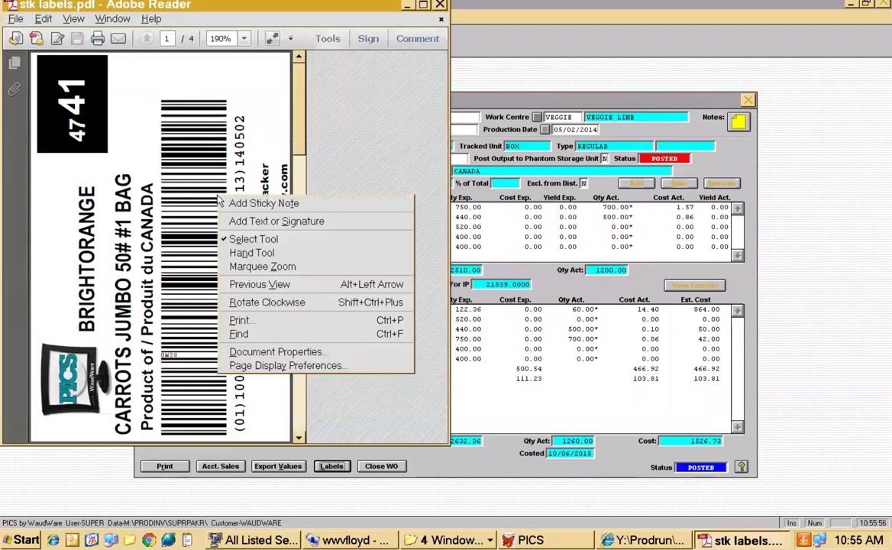
click(273, 303)
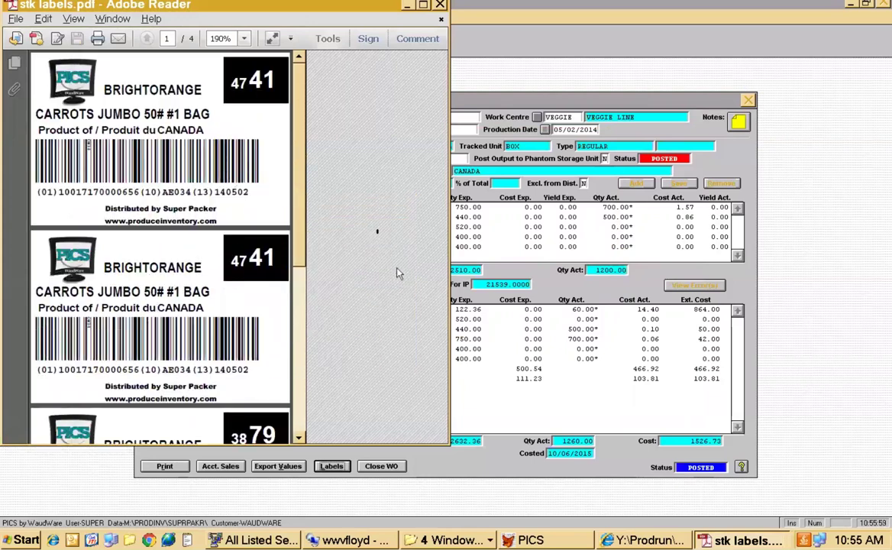
click(423, 6)
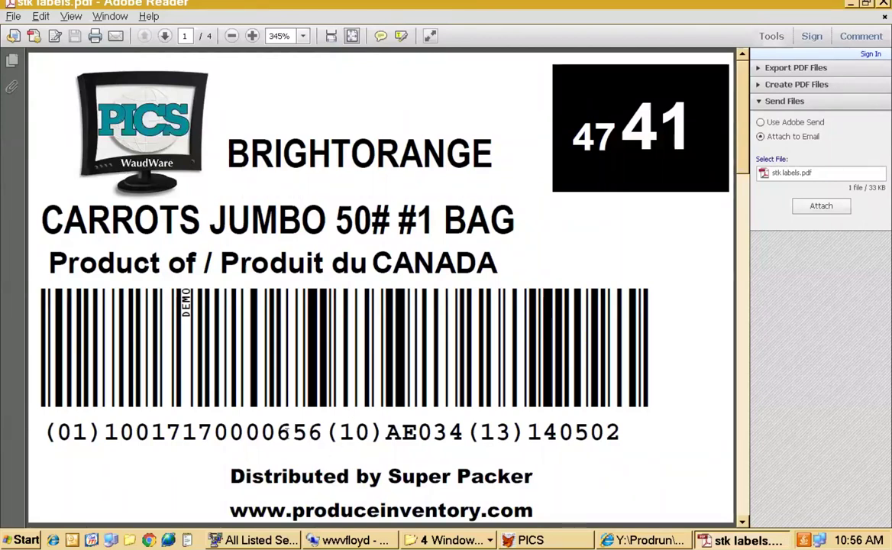
Highlight the product code, lot AE034 and date 140502 in the barcode caption
drag(324, 432, 107, 430)
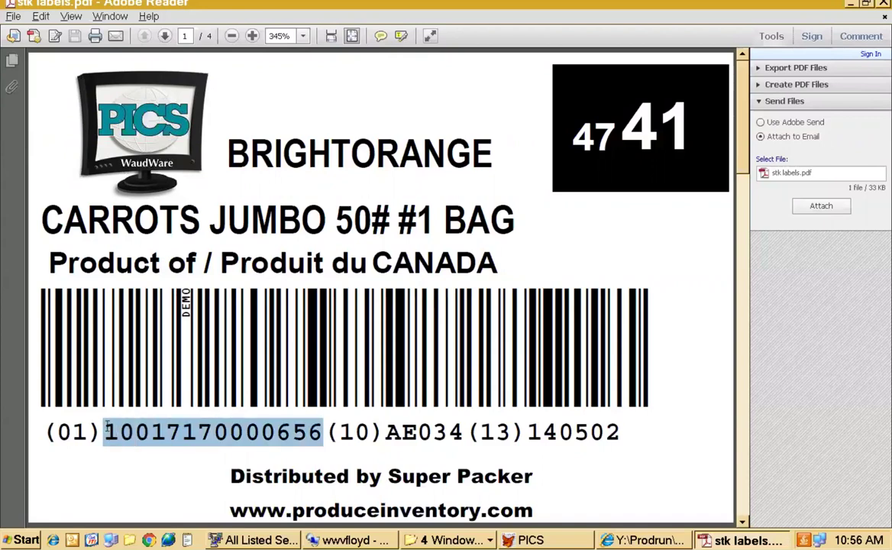
drag(385, 432, 464, 432)
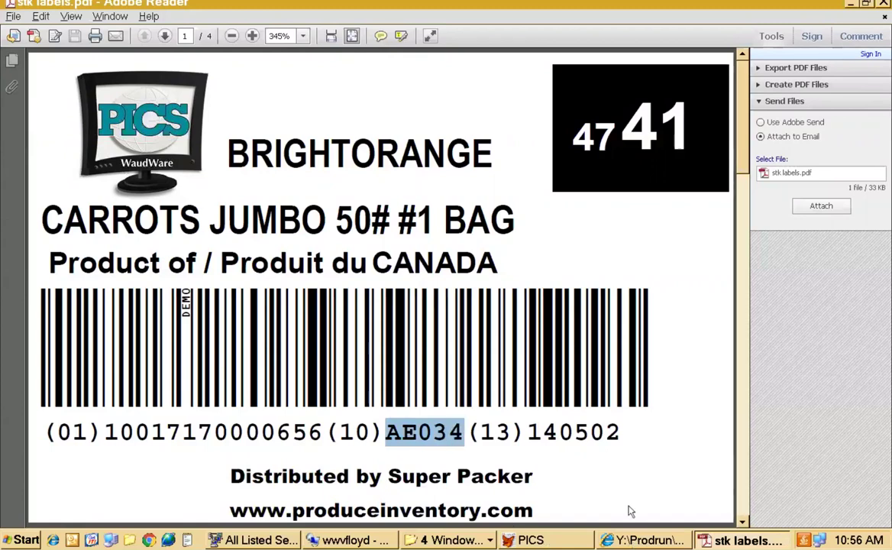
drag(528, 432, 623, 435)
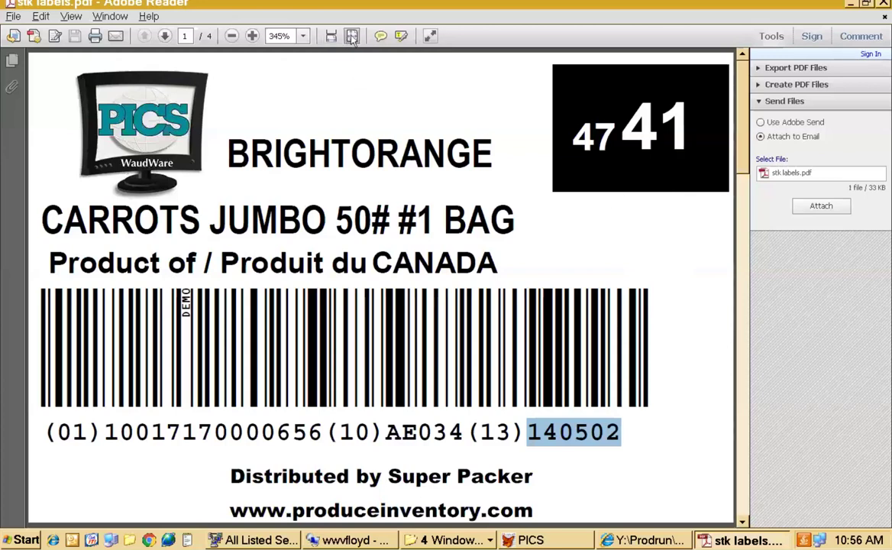
Page through the label pages, then return to work order 287 in PICS
scroll(397, 149, down, 1)
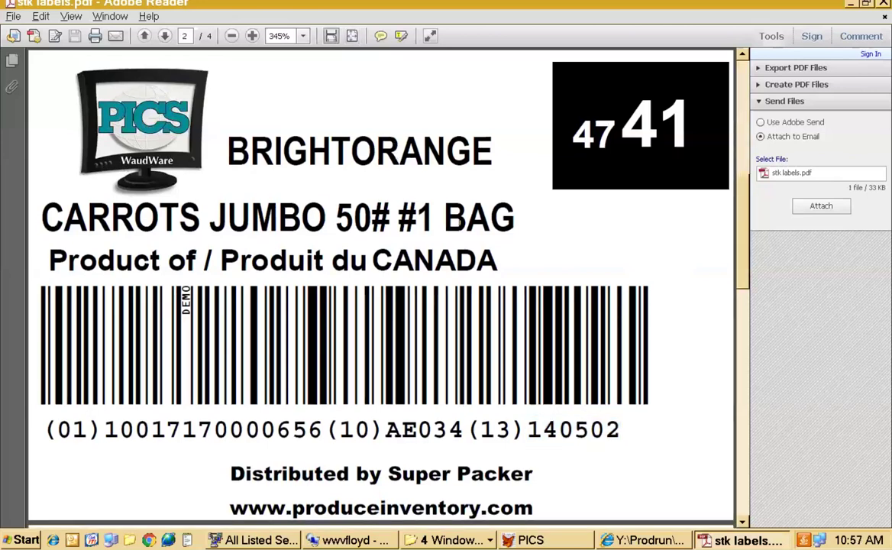
key(Right)
key(Right)
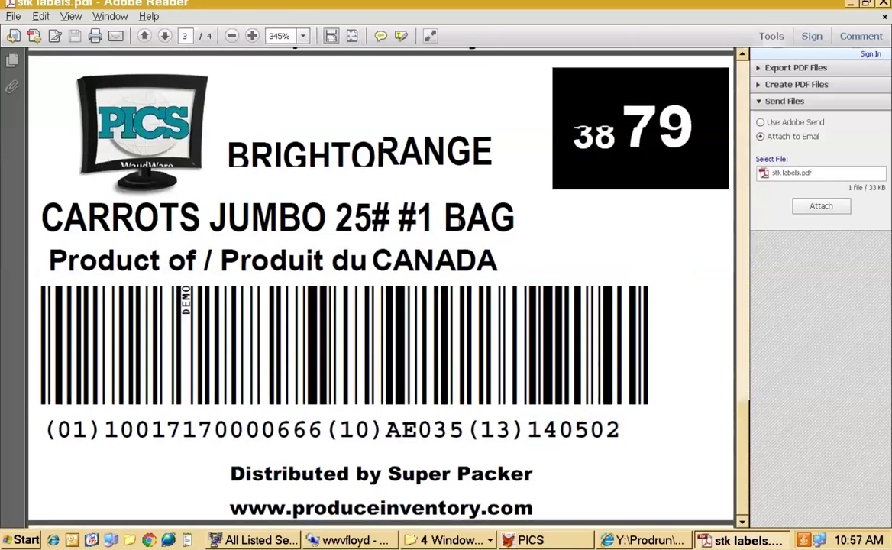
key(Left)
key(Left)
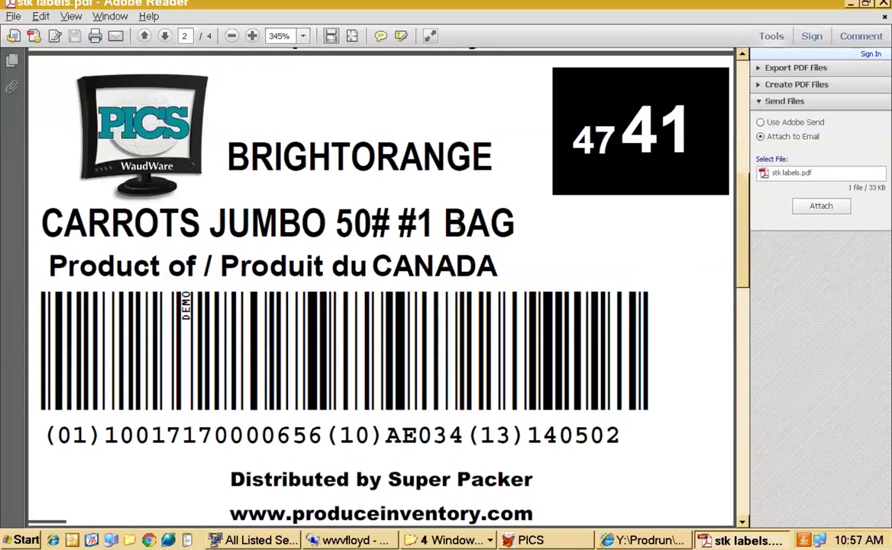
key(Left)
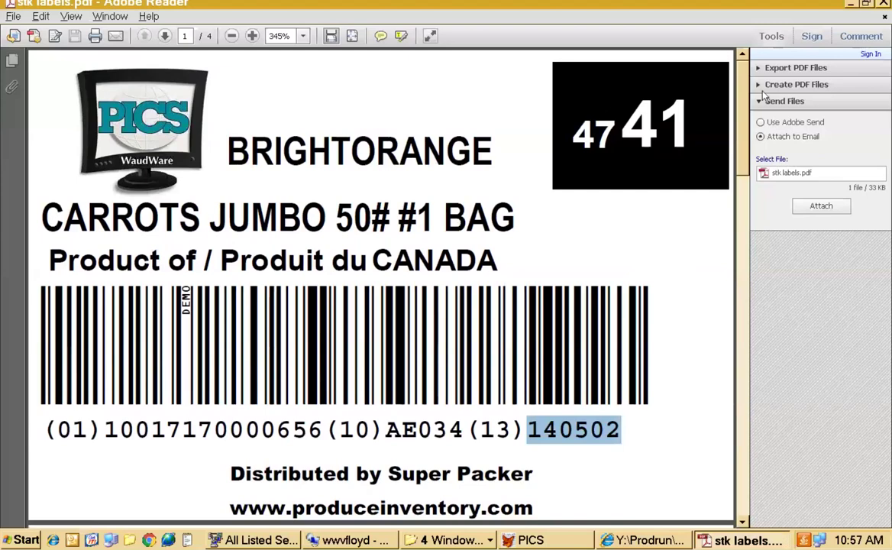
click(850, 3)
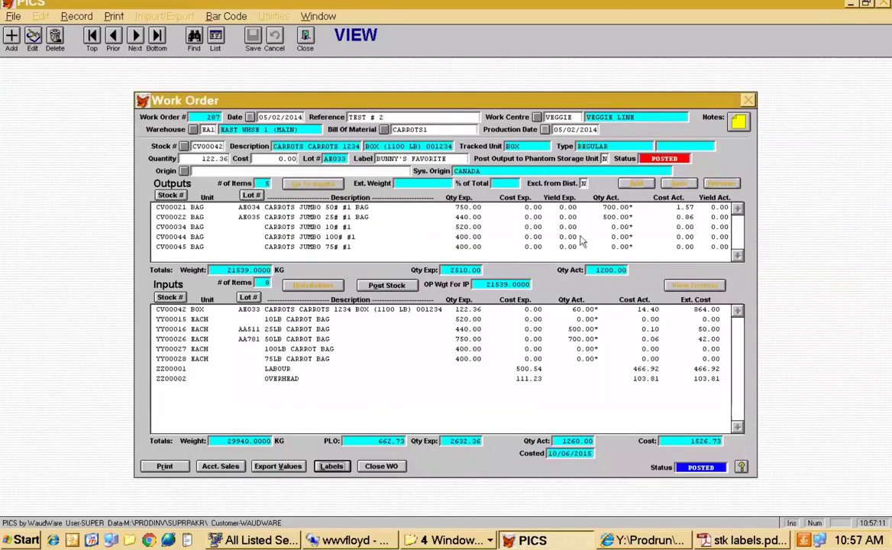
Recheck lot AE033's stock lot record, then open the Purchase Orders/Receiving module
double_click(504, 236)
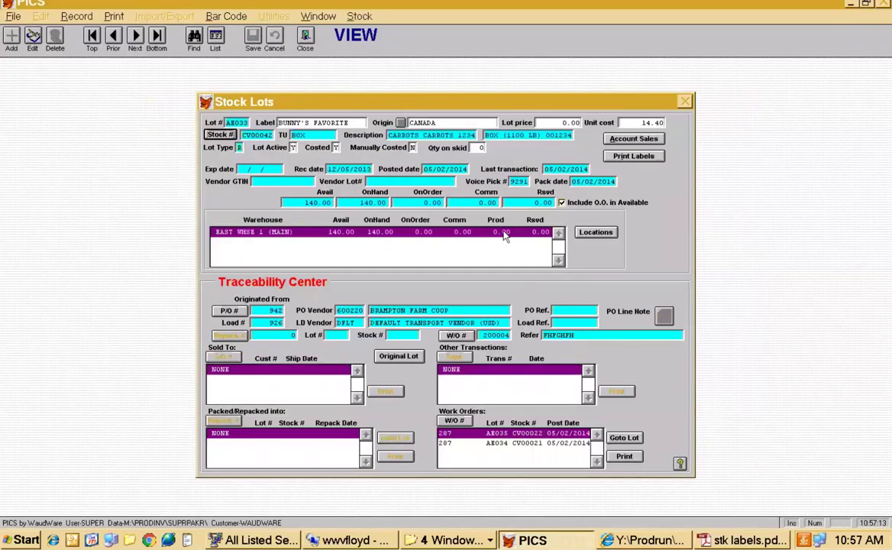
key(Escape)
key(alt+f)
key(Down)
key(Down)
key(Down)
key(Down)
key(Down)
key(Down)
key(Down)
key(Down)
key(Down)
key(Down)
key(Down)
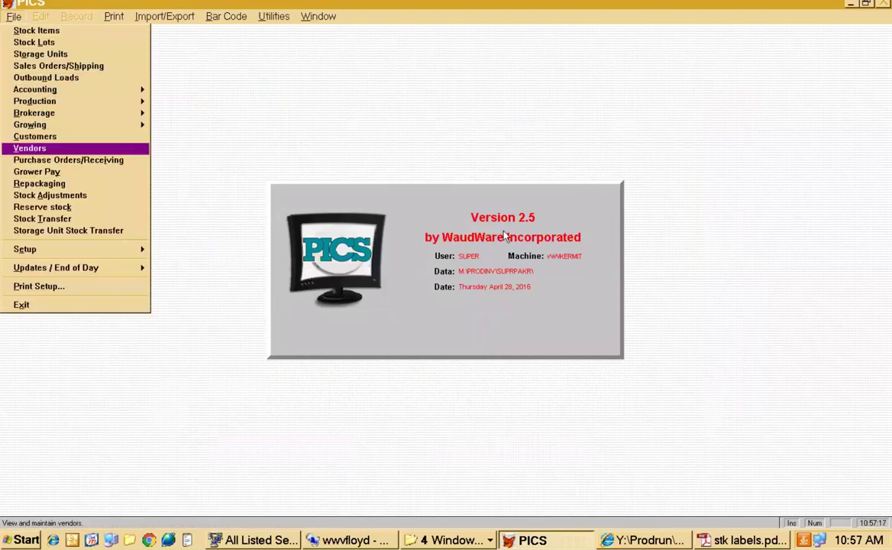
key(Return)
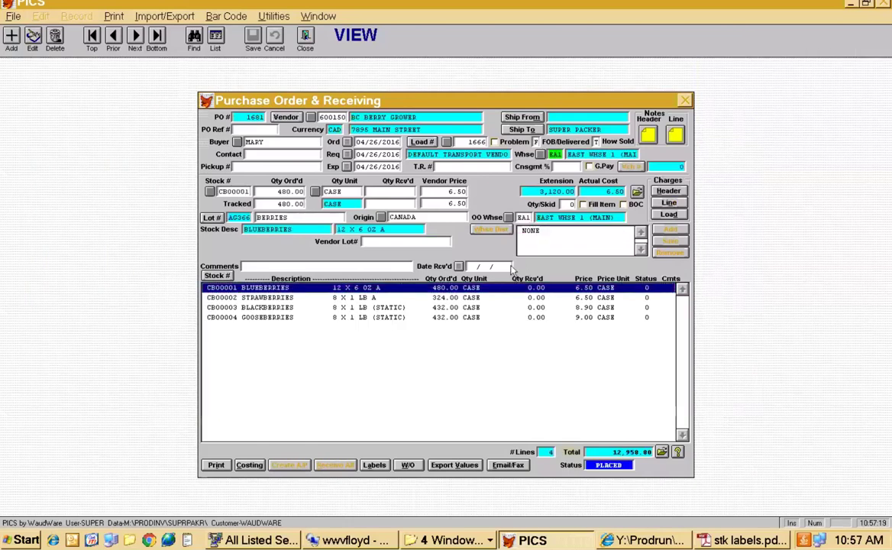
Show the label printing list for PO 1681 lots AG366–AG369, then close it
click(374, 464)
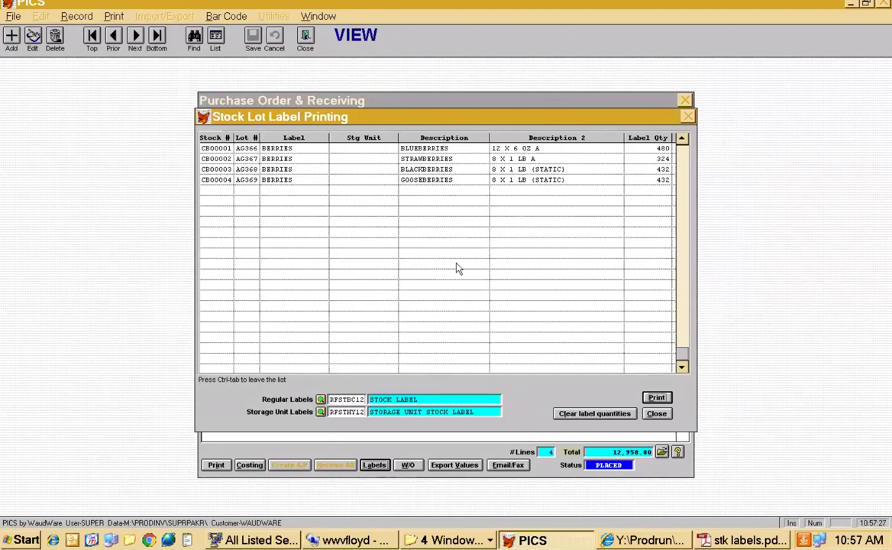
key(Escape)
key(Escape)
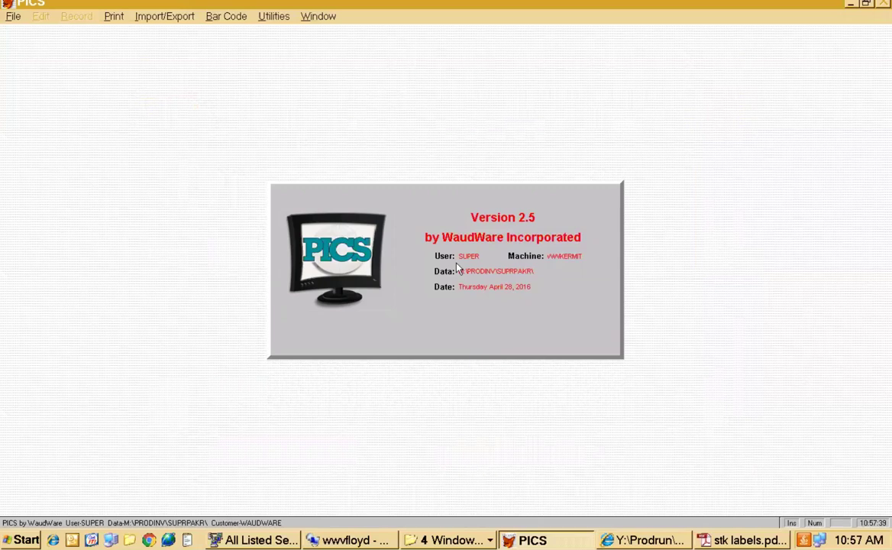
Open the Sales Orders/Shipping module to view invoiced order 4322
key(alt+f)
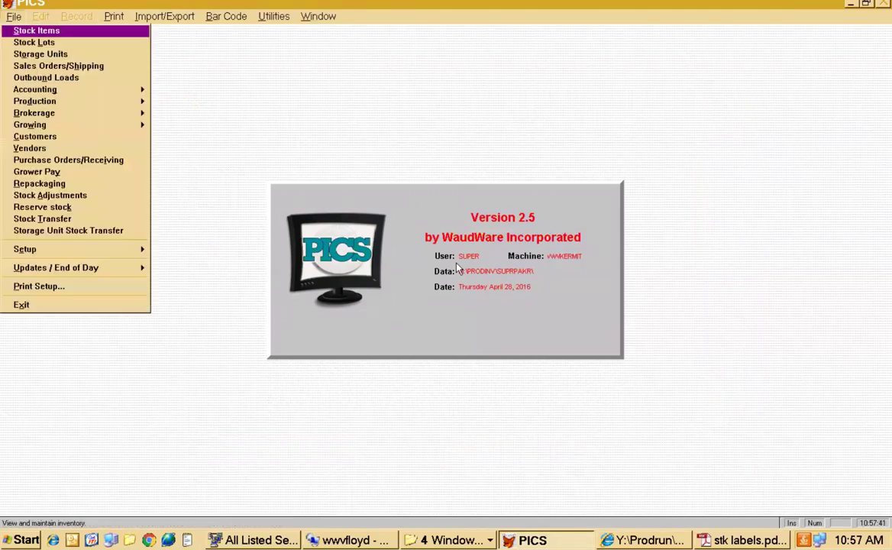
key(Down)
key(Down)
key(Down)
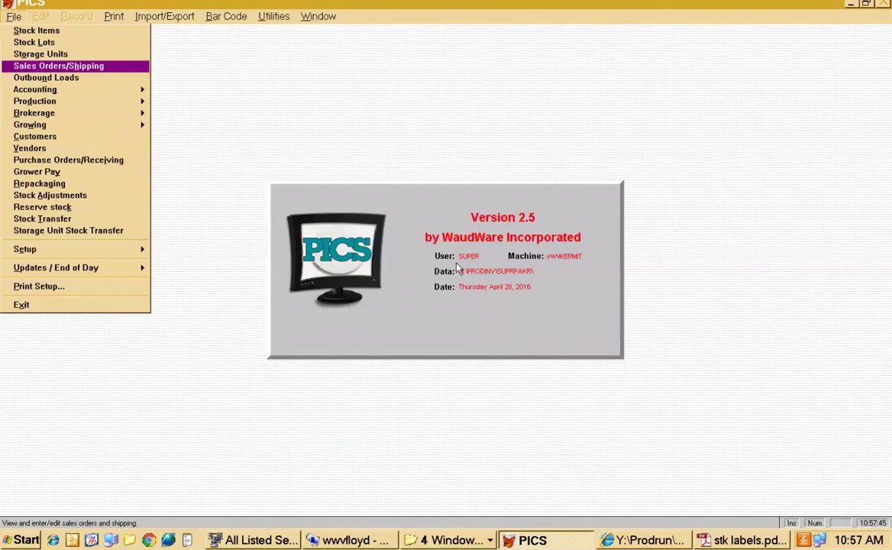
key(Return)
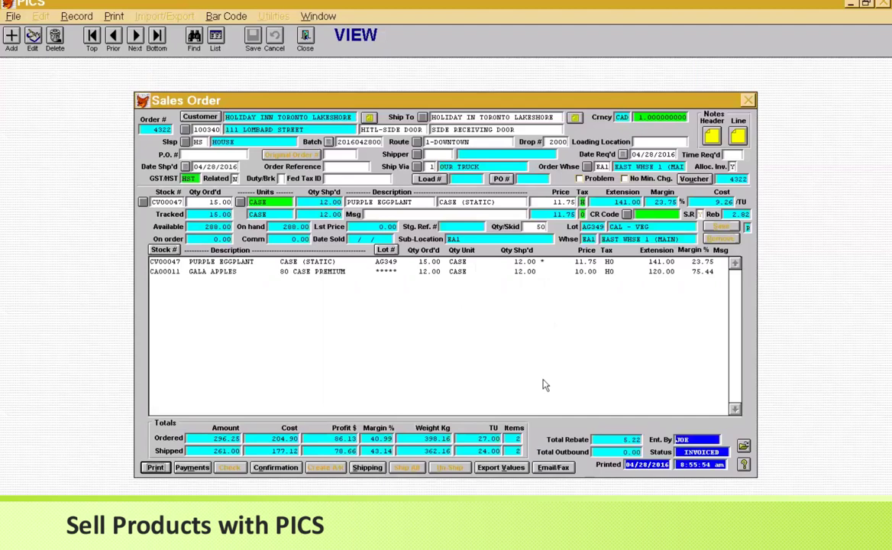
click(538, 260)
key(Escape)
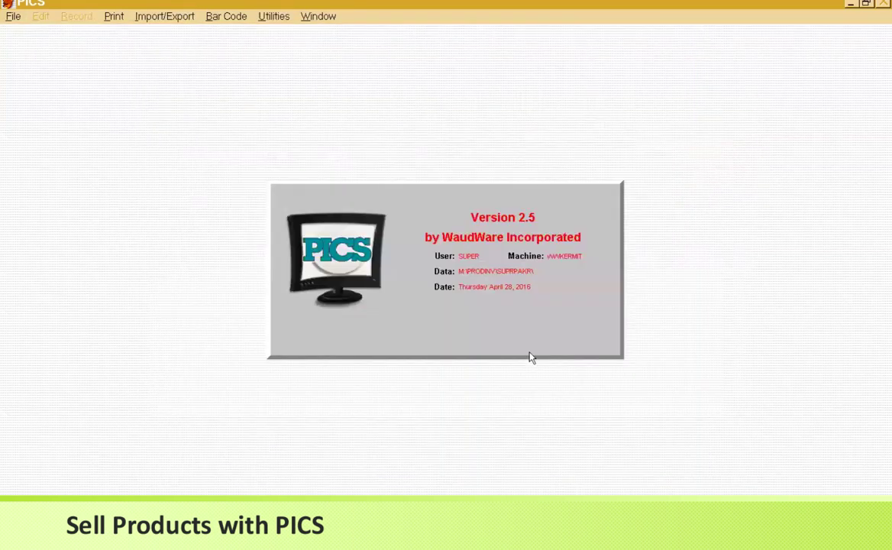
key(alt+u)
key(Down)
key(Return)
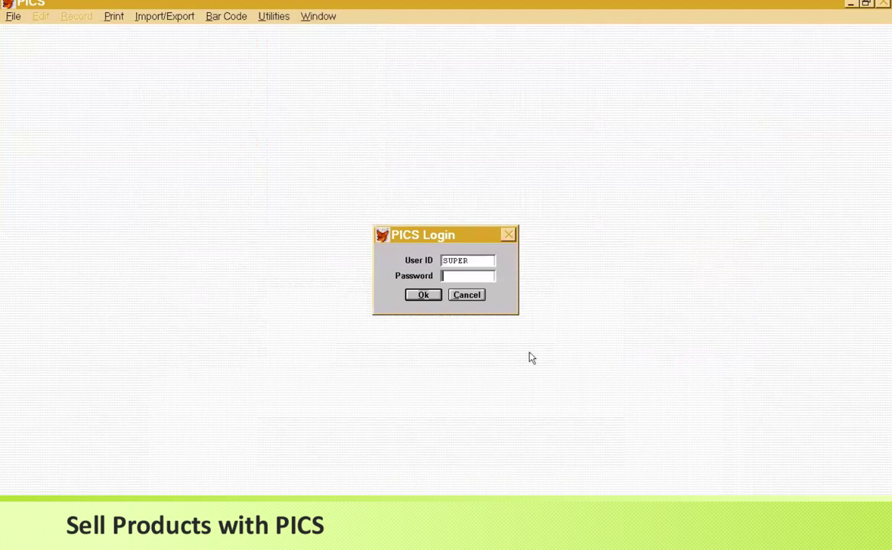
text(100)
key(Tab)
text(100)
key(Return)
key(alt+f)
key(Down)
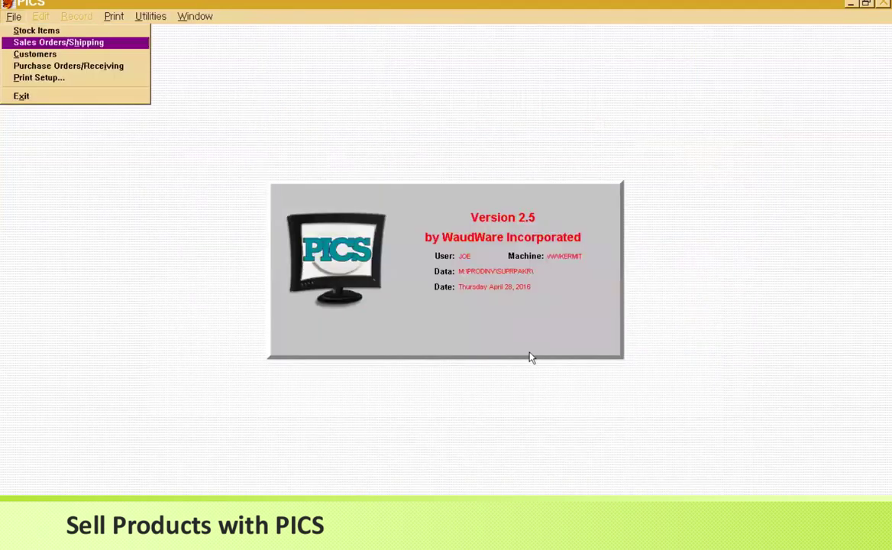
key(Return)
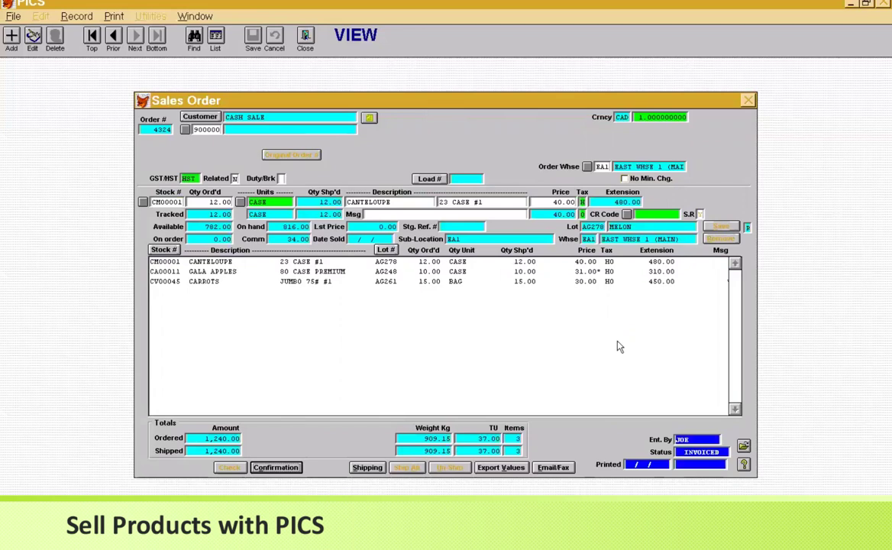
key(Escape)
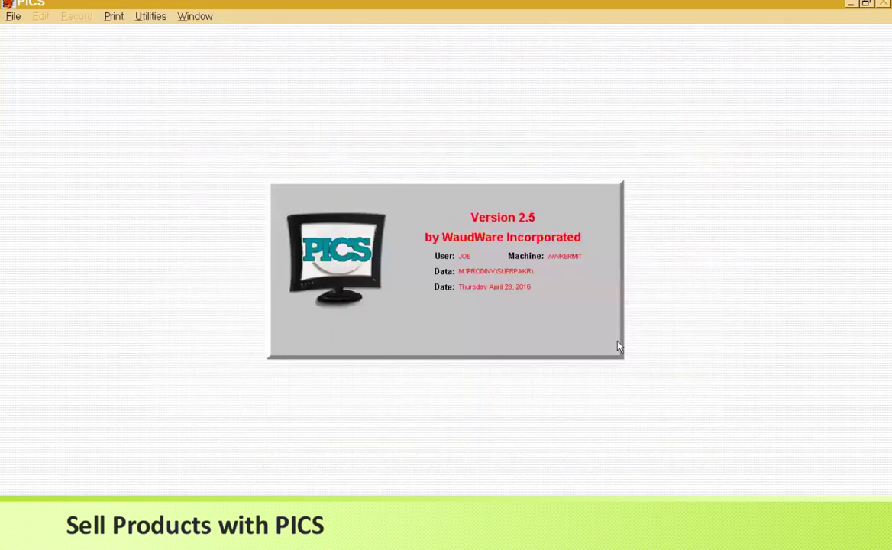
key(shift+Tab)
text(SUPER)
key(Tab)
text(SUPER)
key(Return)
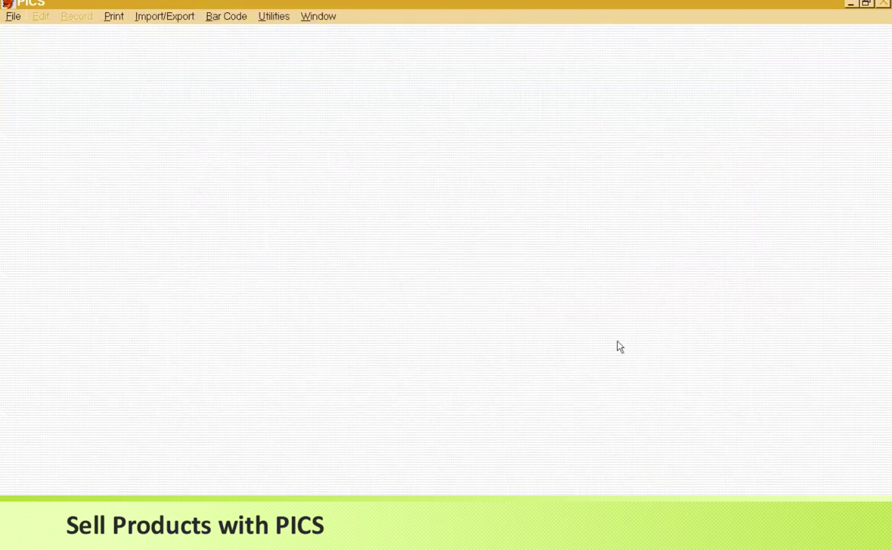
key(alt+f)
key(Down)
key(Down)
key(Down)
key(Return)
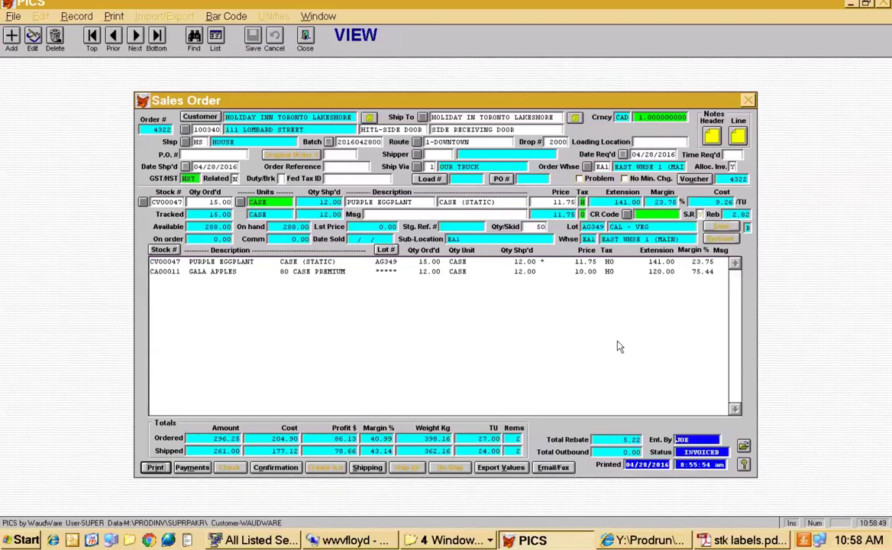
Add a new sales order for Holiday Inn Kipling shipping to the Back Shipping Door
click(11, 38)
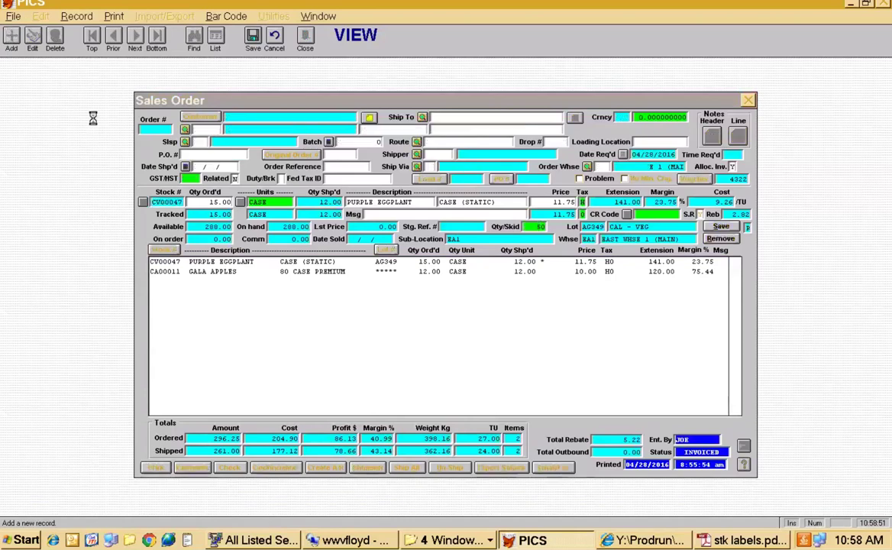
click(185, 129)
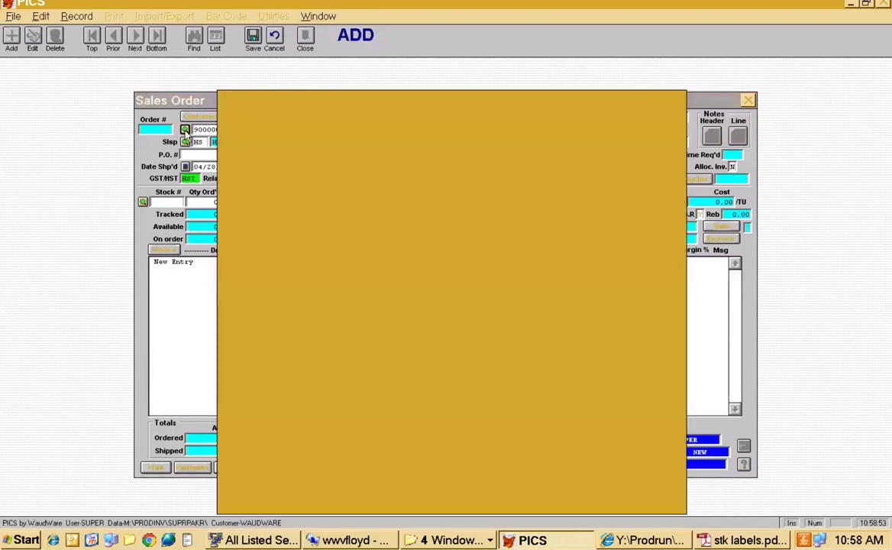
key(Down)
key(Down)
key(Down)
key(Down)
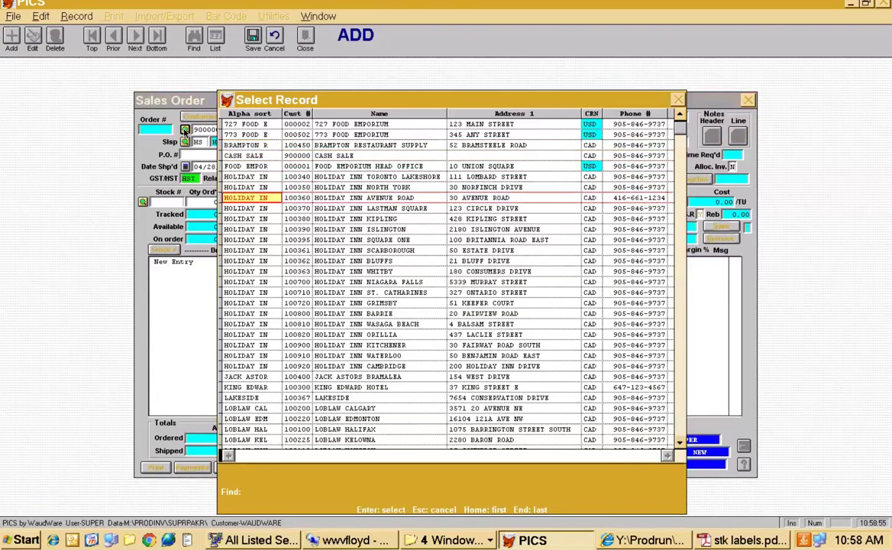
key(Down)
key(Down)
key(Return)
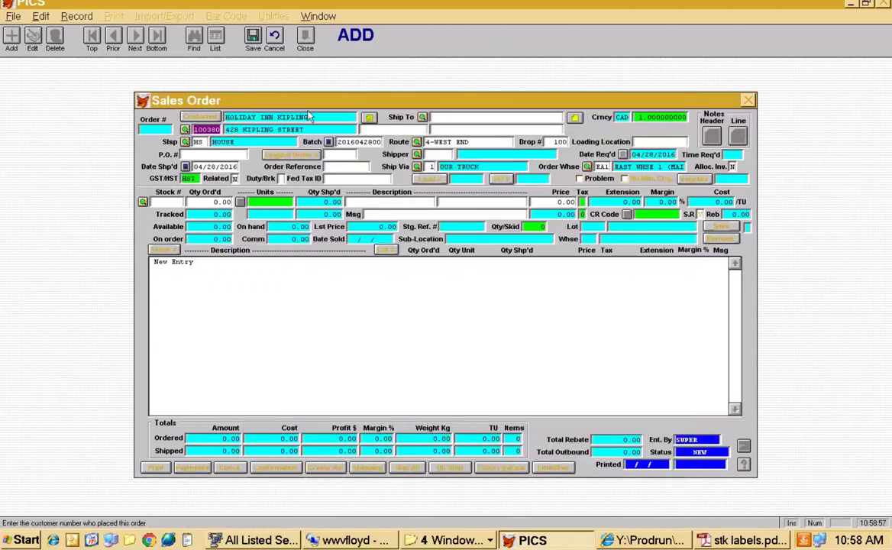
click(423, 118)
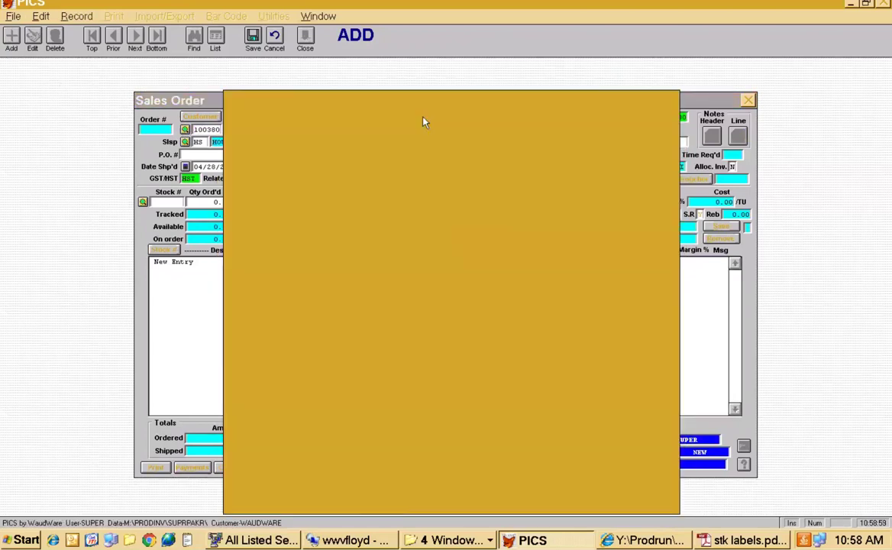
key(Return)
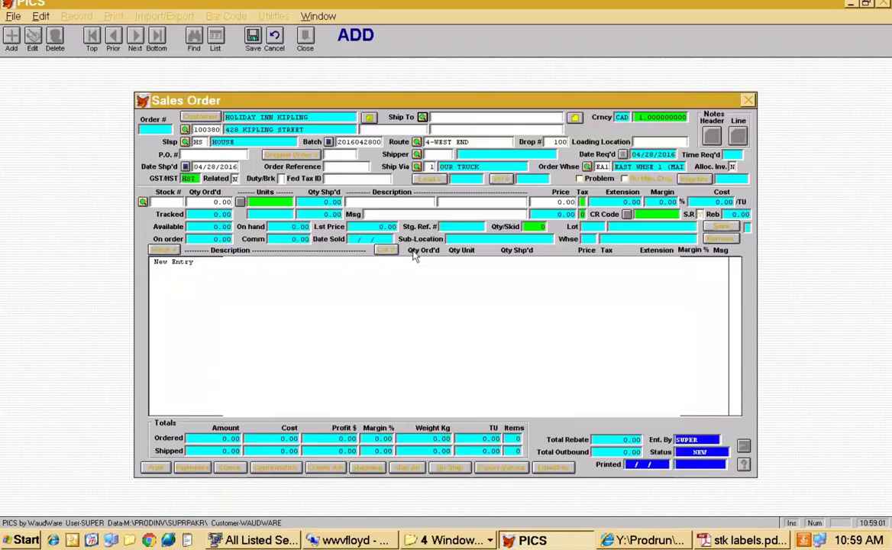
Pick a salesperson from the lookup and enter customer PO number A2345
key(Return)
key(Return)
key(Return)
key(Return)
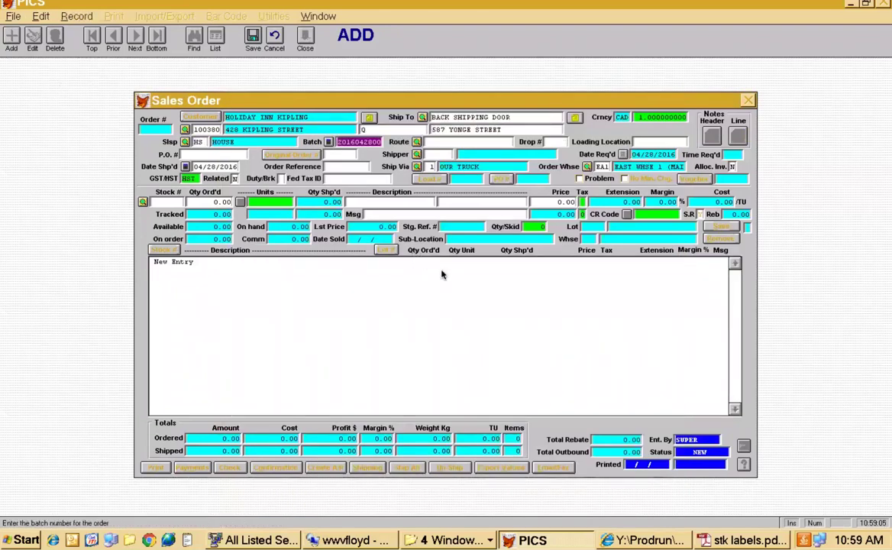
key(Return)
text(?)
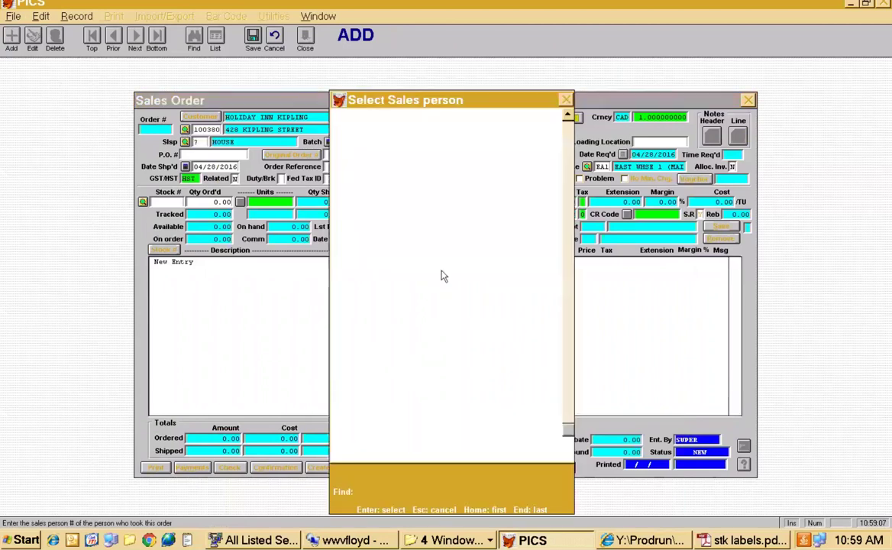
key(Return)
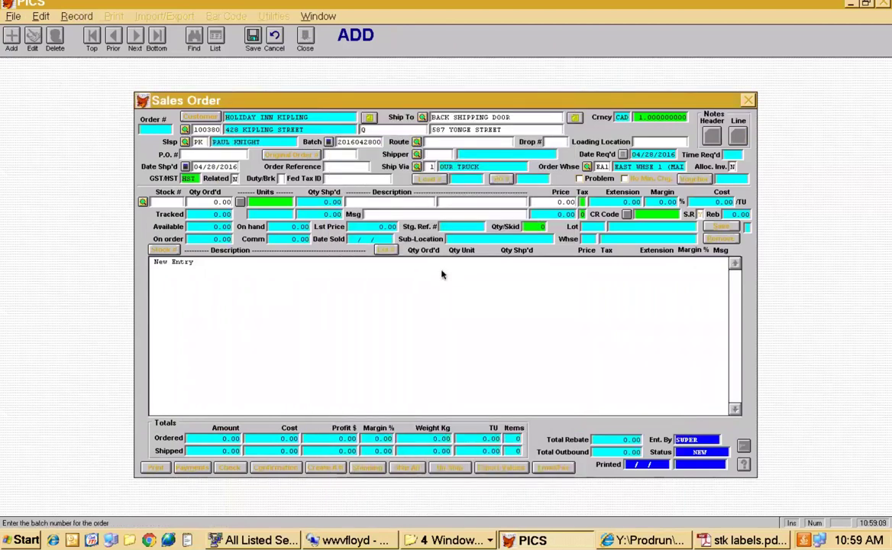
key(Return)
key(Return)
key(Return)
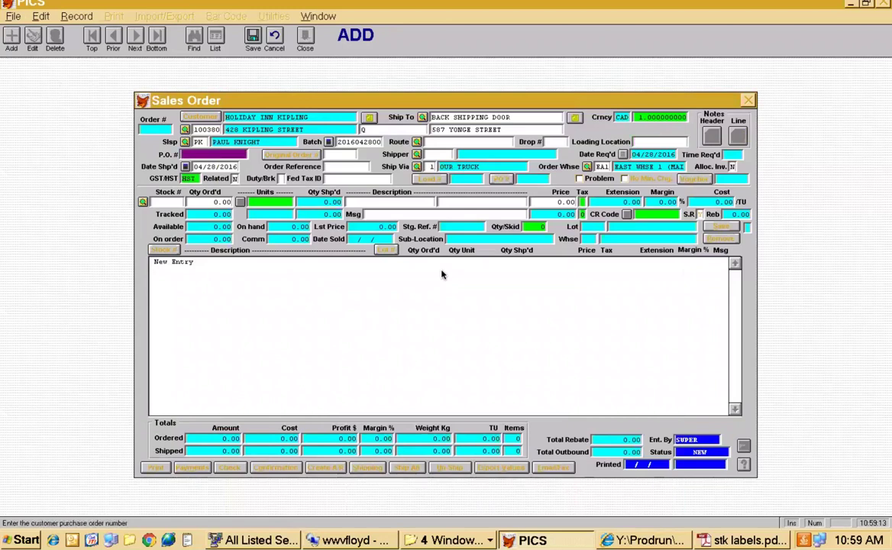
text(A2345)
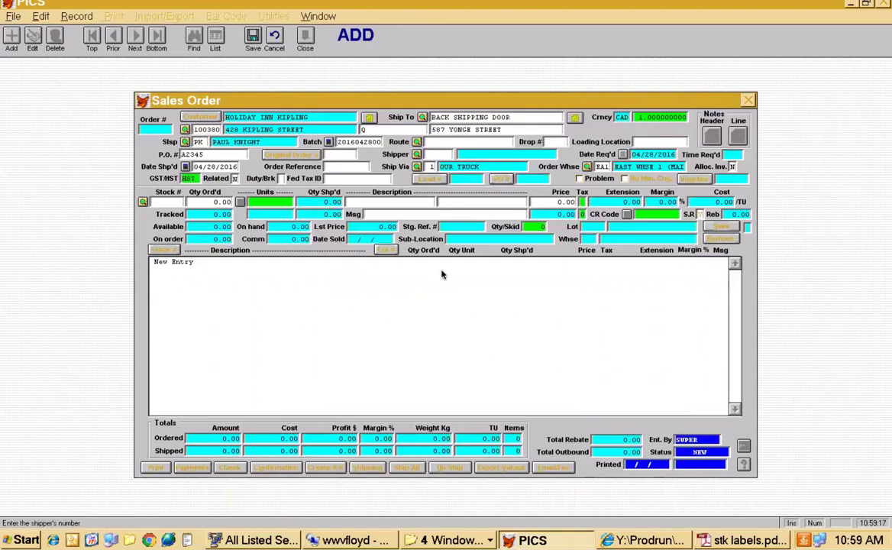
key(Return)
key(Return)
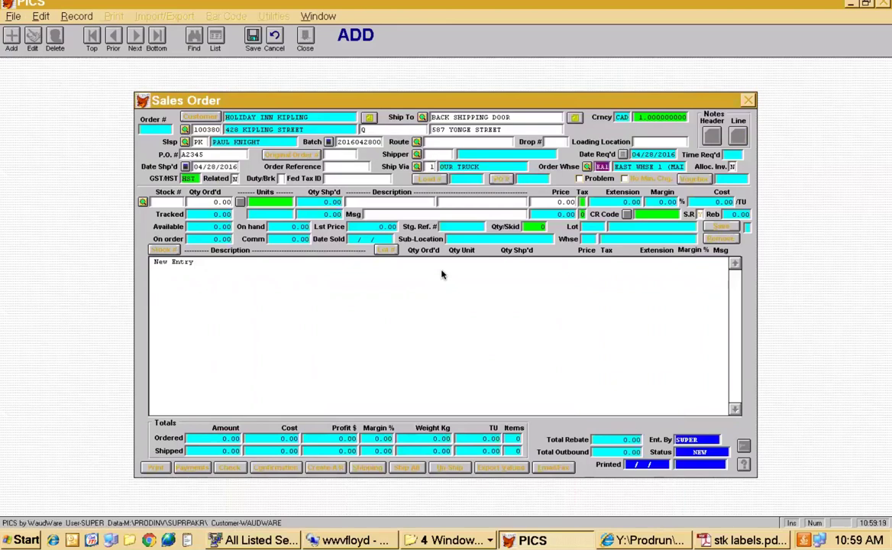
key(Return)
key(Return)
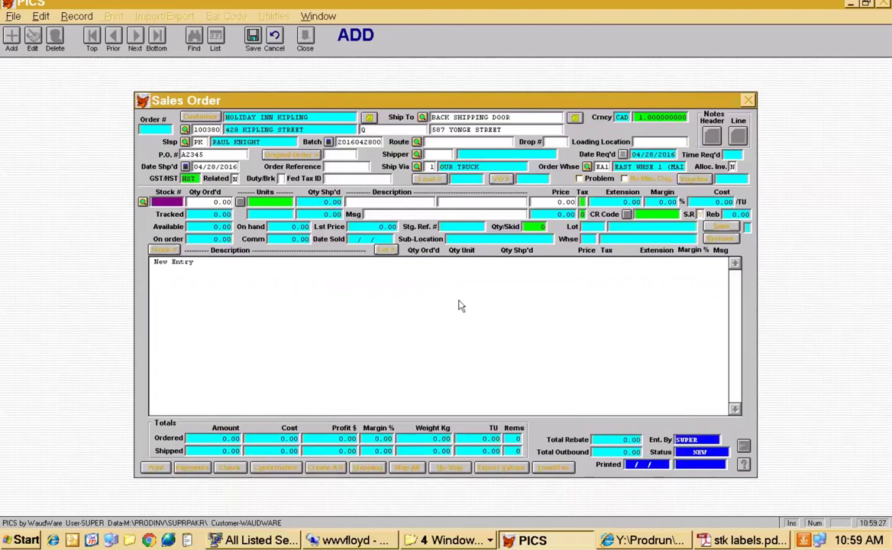
Add and save an order line for 40 cases of CA00011 GALA APPLES at 10.00
text(c)
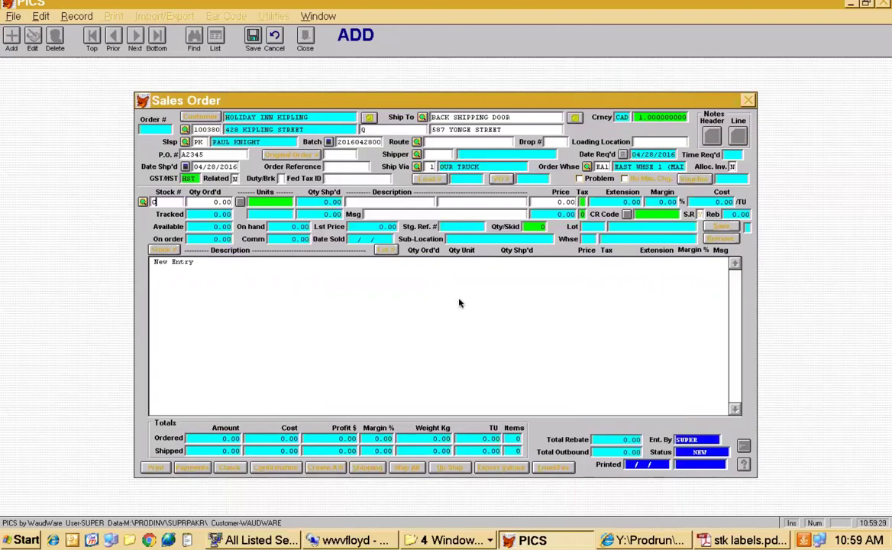
text(a)
text(00011)
key(Return)
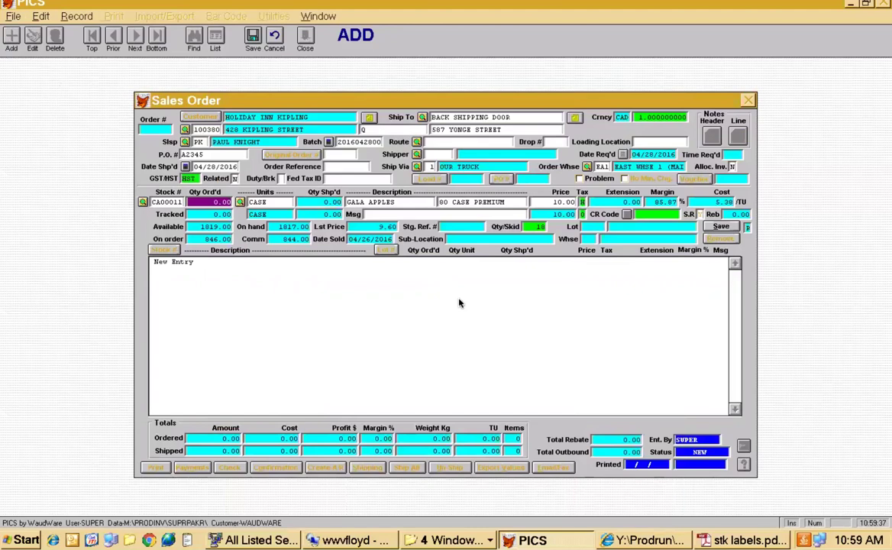
text(40)
key(Tab)
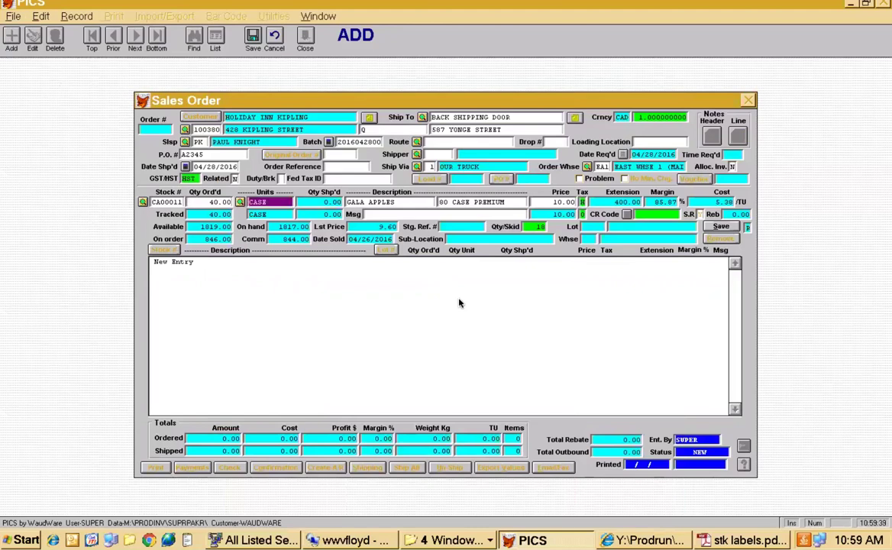
key(Tab)
key(Tab)
key(Tab)
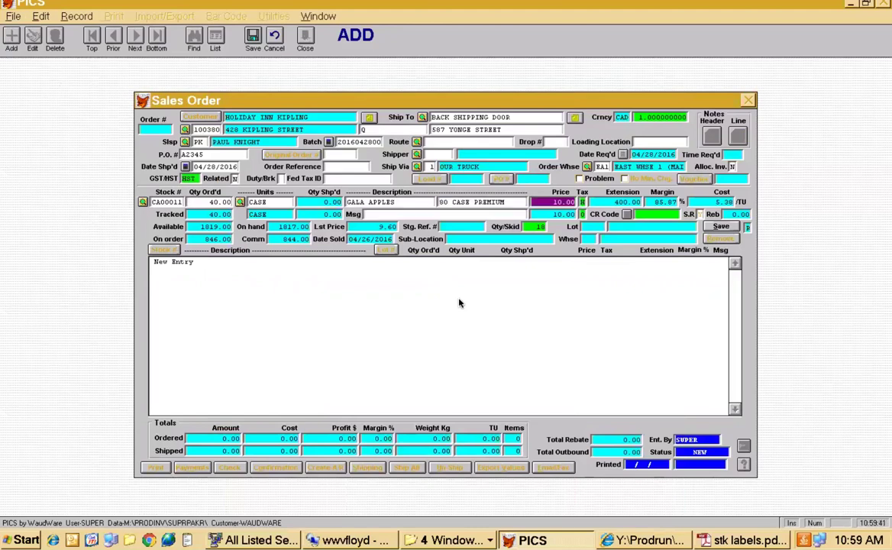
click(718, 227)
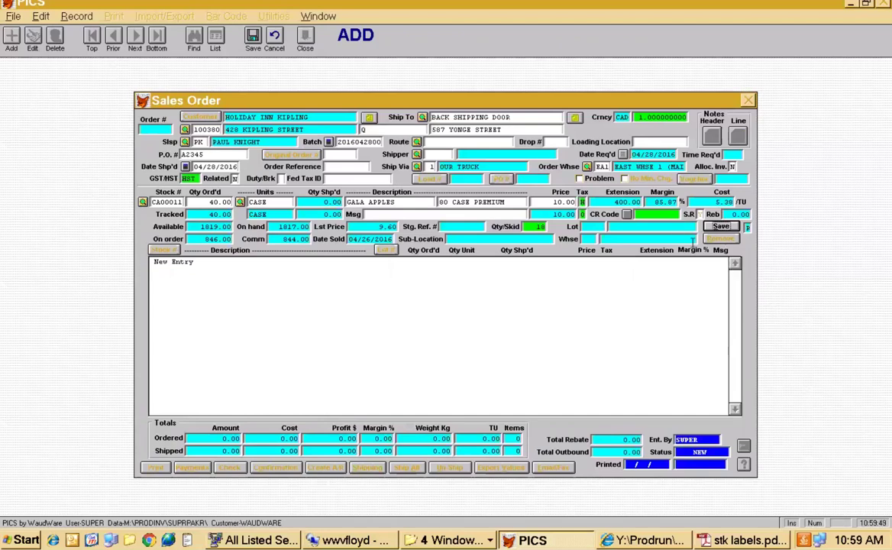
click(721, 227)
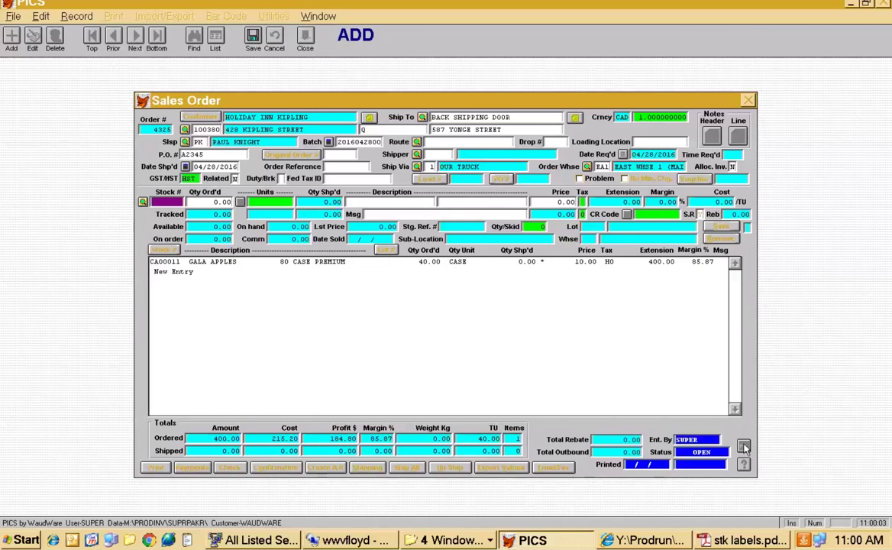
Look up CV00003 BABY SPINACH SALAD, order 30 cases at 12.25, and save the line
click(745, 447)
key(Return)
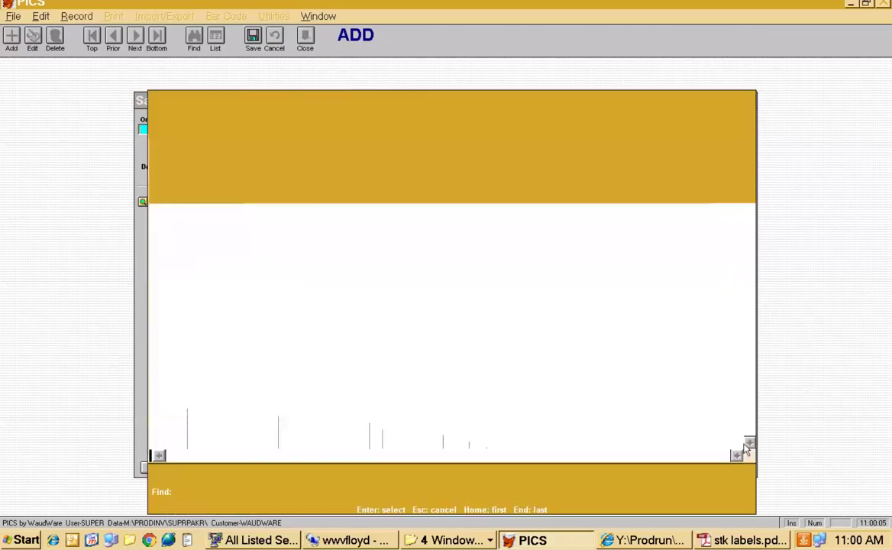
key(Down)
key(Down)
key(Down)
key(Down)
key(Down)
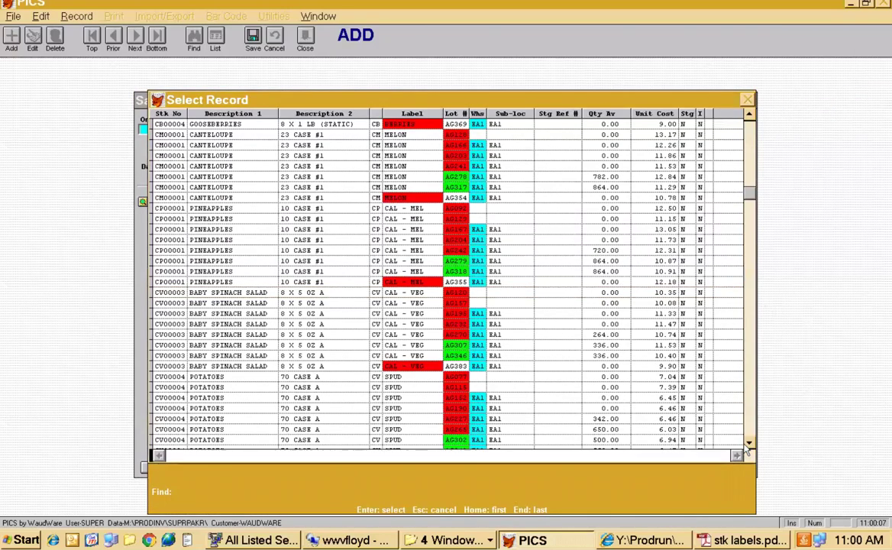
key(Return)
text(30)
key(Return)
key(Return)
key(Return)
key(Return)
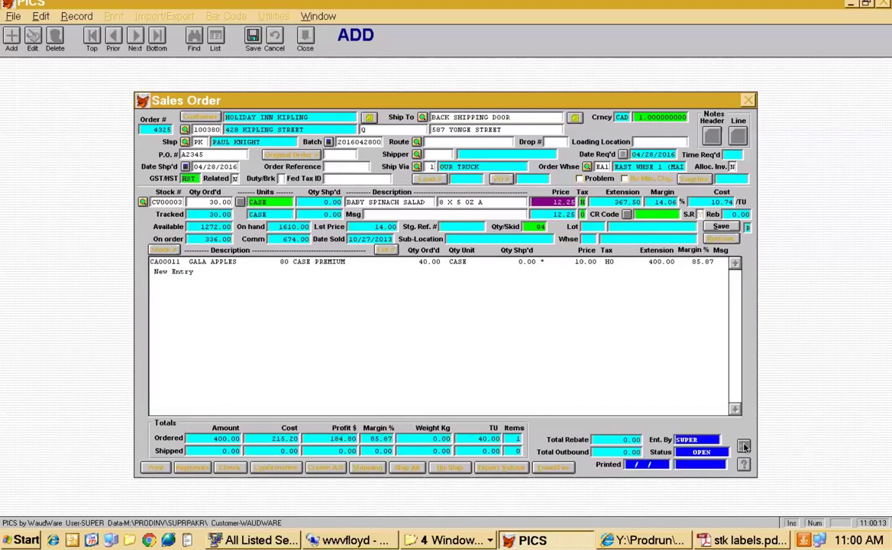
key(Return)
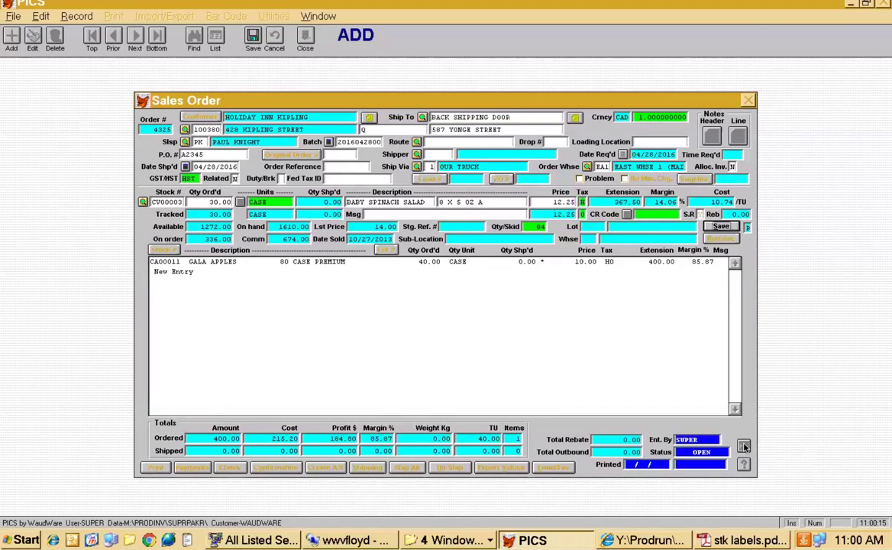
key(Return)
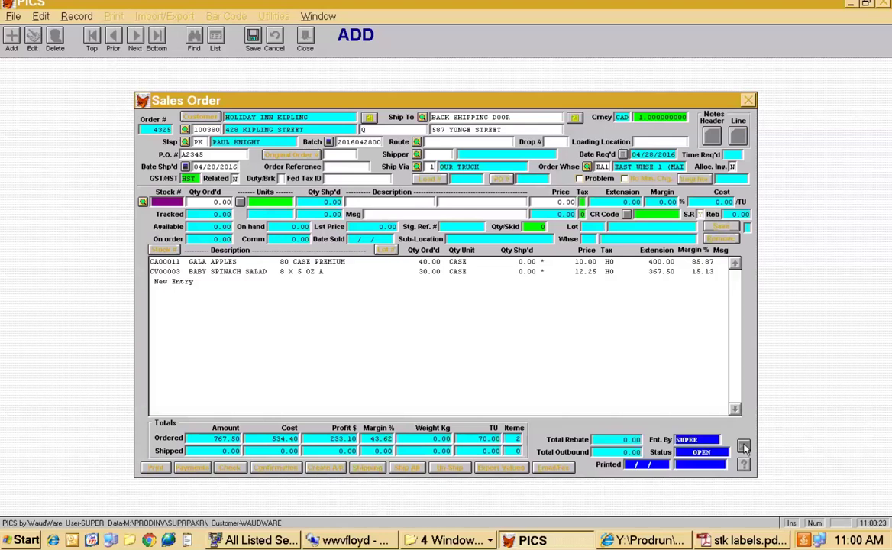
Save sales order 4325 and agree to send its order confirmation
click(743, 446)
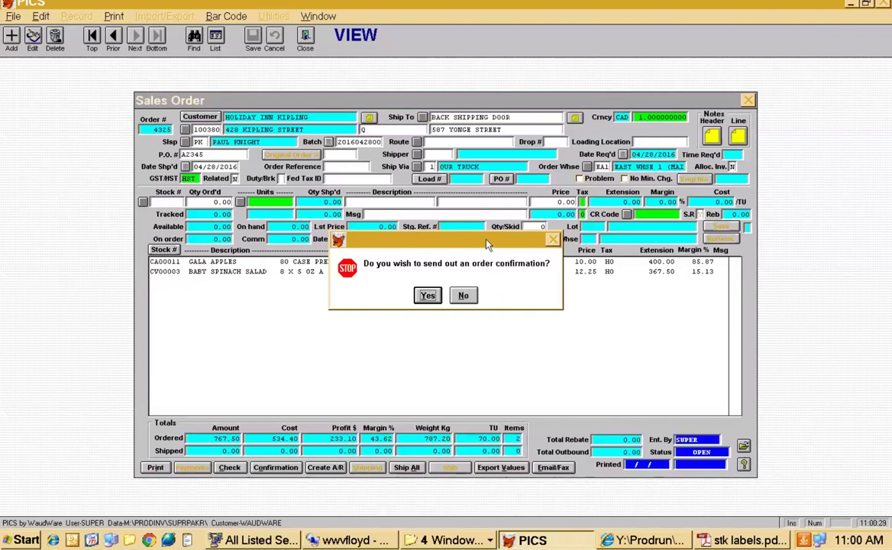
click(427, 296)
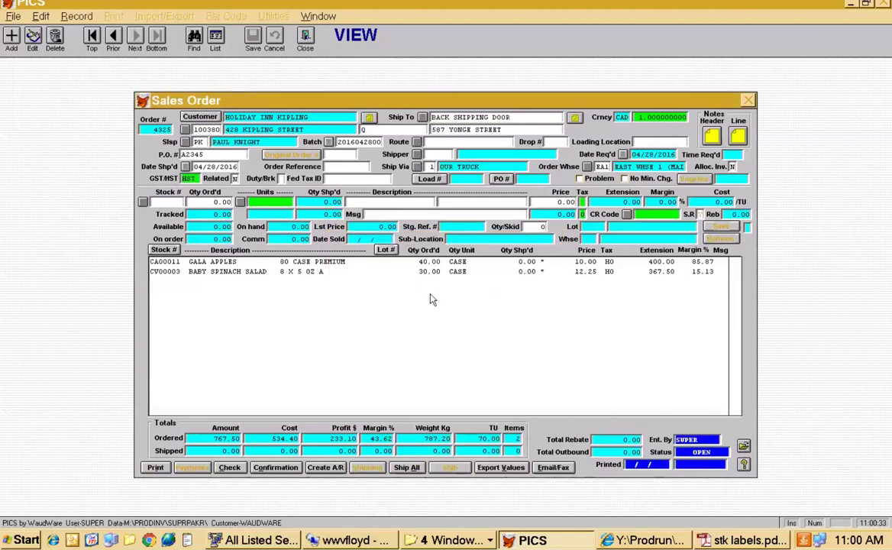
click(443, 295)
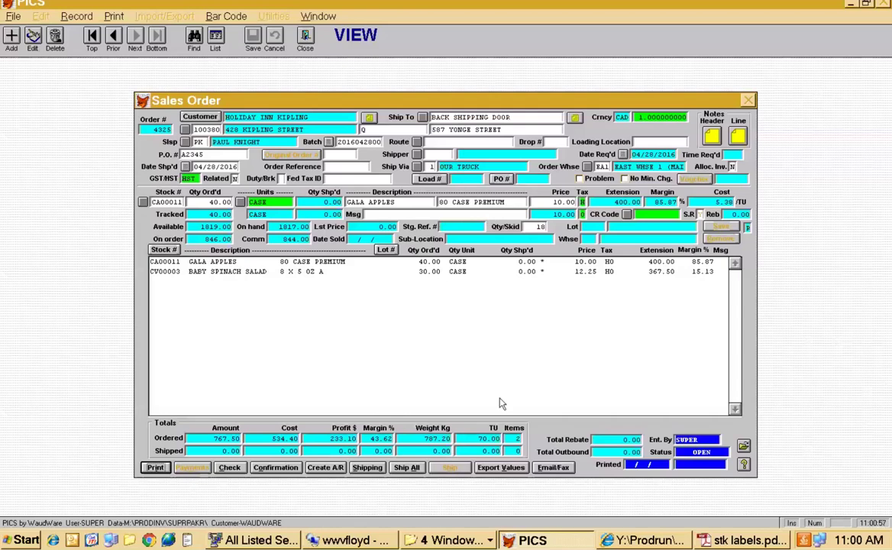
Print order 4325 with default print options, excluding the Sales Order so only the pick slip prints
key(alt+p)
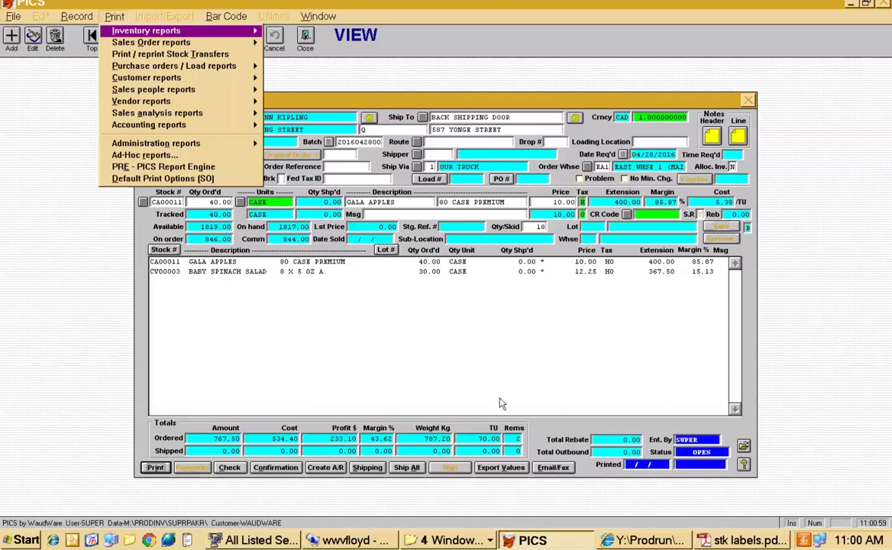
key(Up)
key(Return)
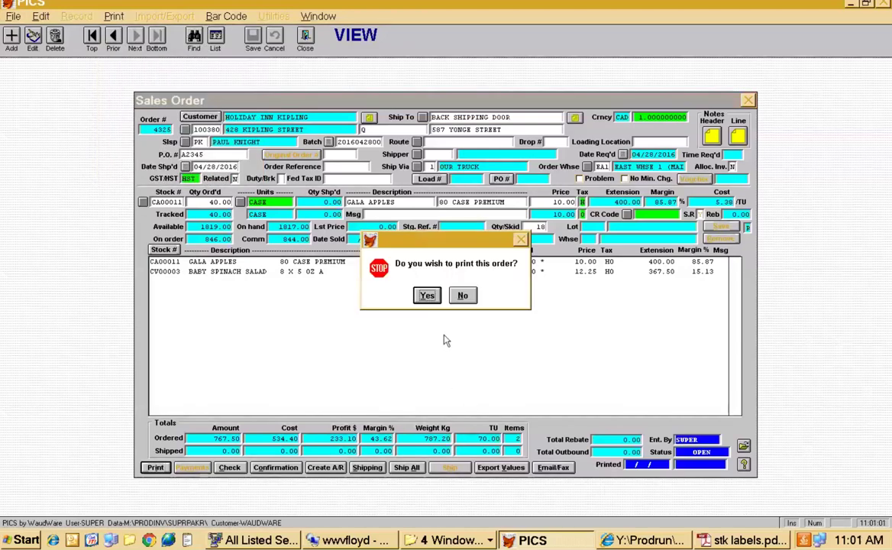
click(427, 295)
click(365, 246)
click(410, 314)
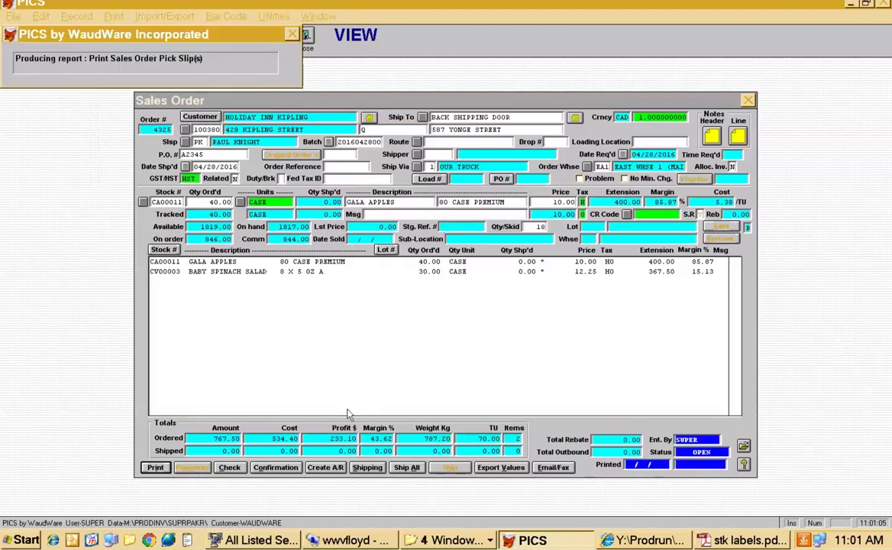
Send the pick slip to PDFCreator and save it with the title 'pick slip'
key(Down)
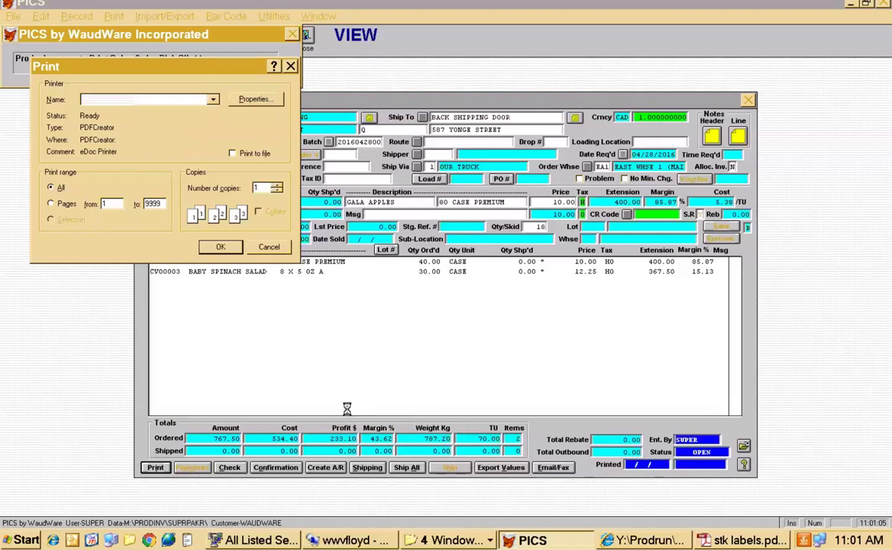
key(Return)
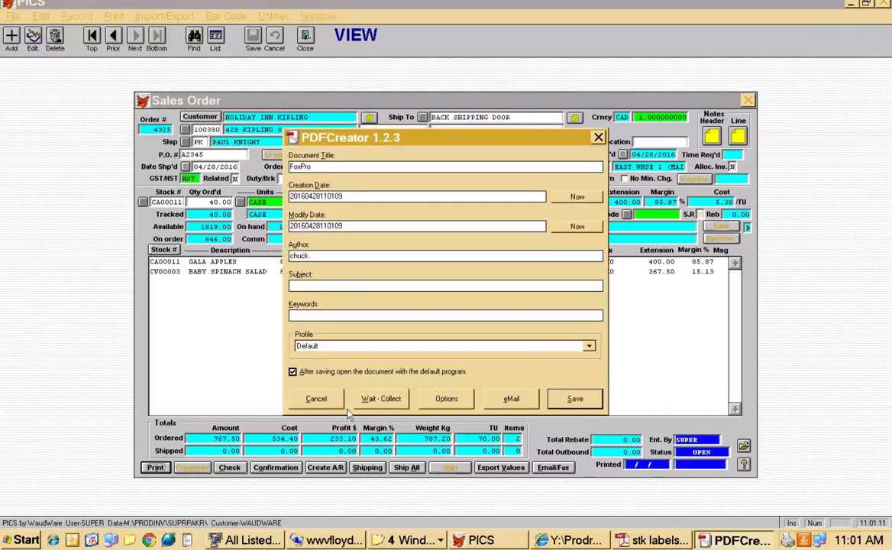
double_click(326, 169)
text(p)
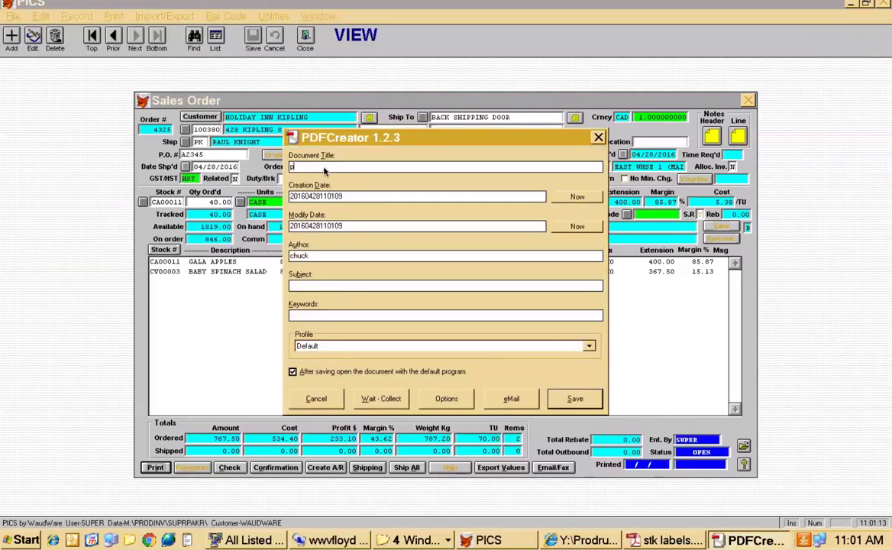
text(ick slip)
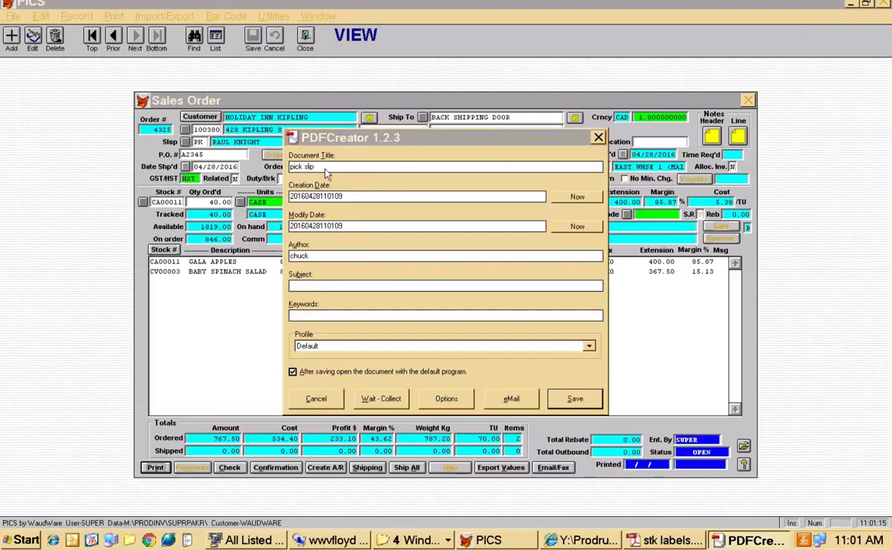
key(Return)
key(Return)
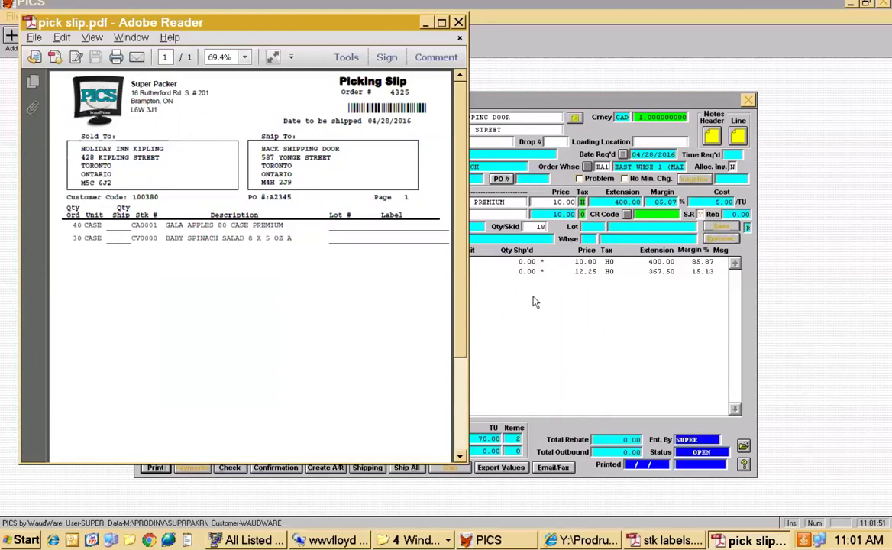
Minimize and restore the pick slip PDF, then bring up the RFOESTK.TXT report
click(426, 23)
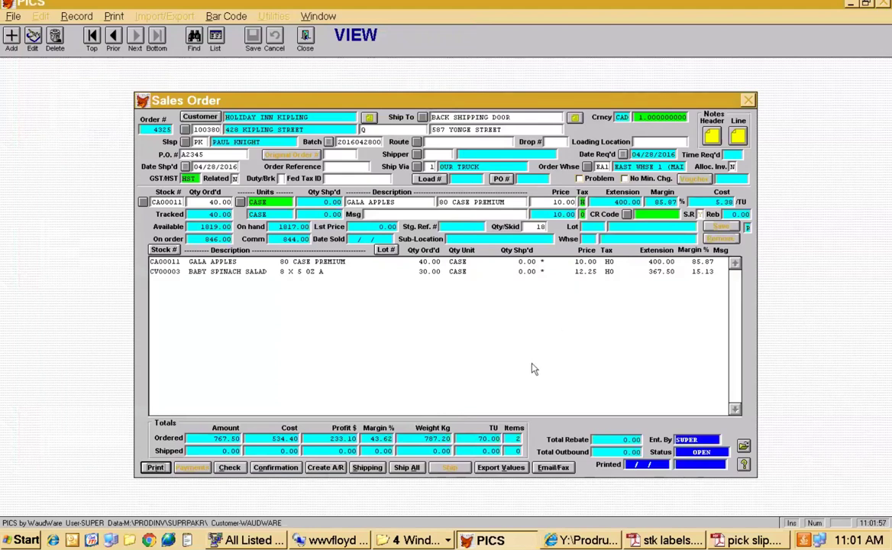
click(752, 540)
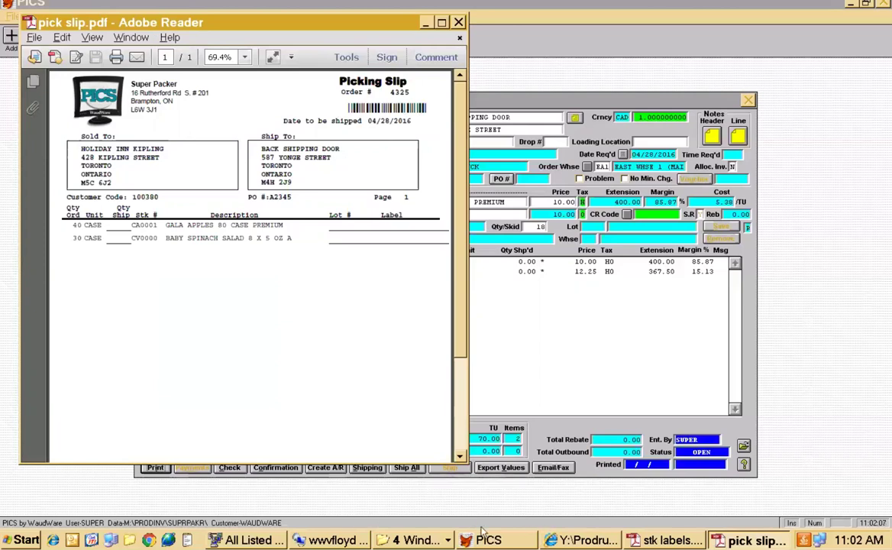
click(581, 540)
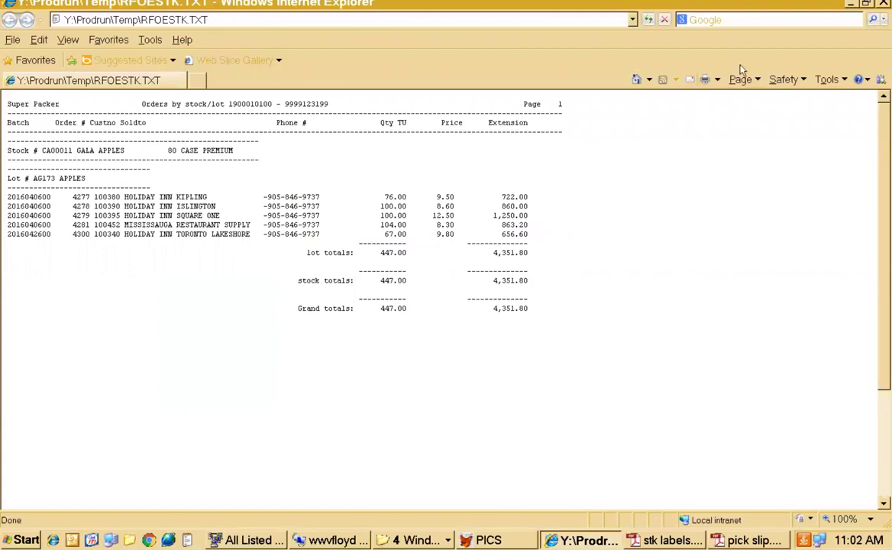
Open WebPICS 2 in a new window from the WaudWare Web Portal and go to New Shipment - P2SH
click(197, 80)
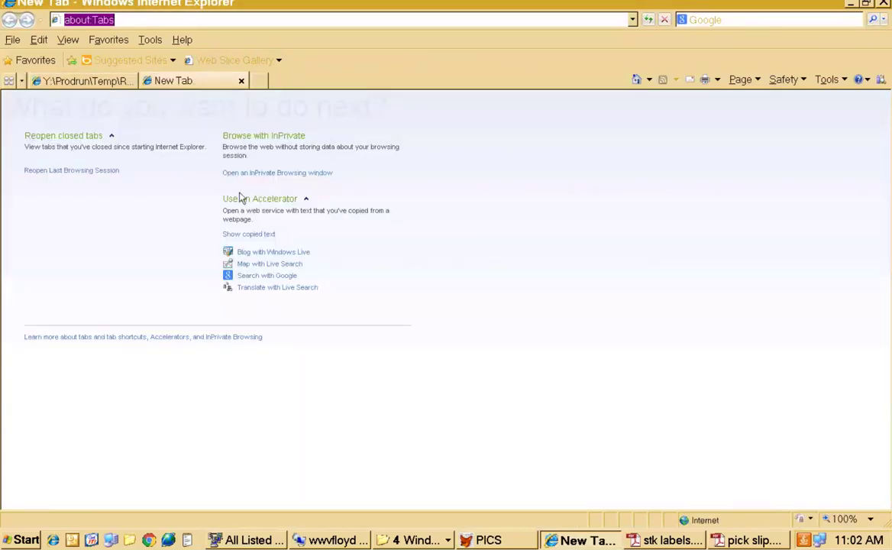
click(637, 79)
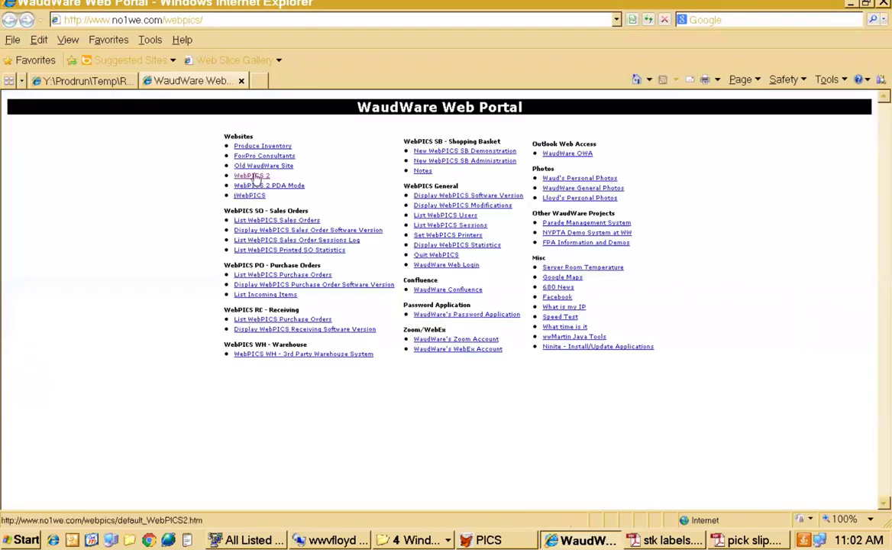
right_click(256, 177)
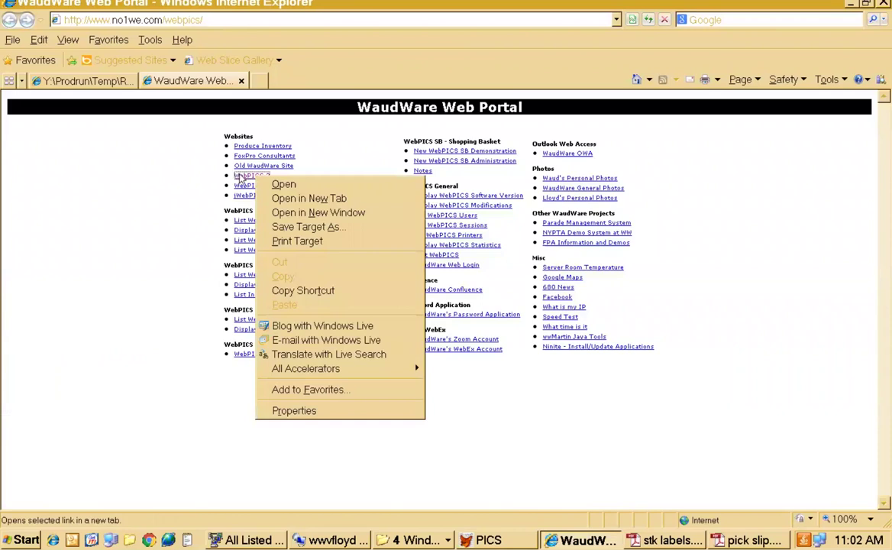
key(n)
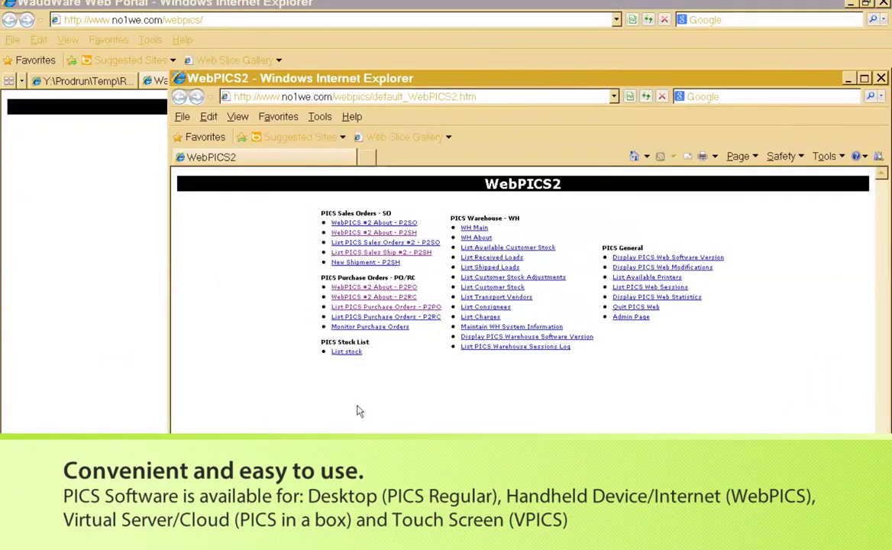
click(369, 261)
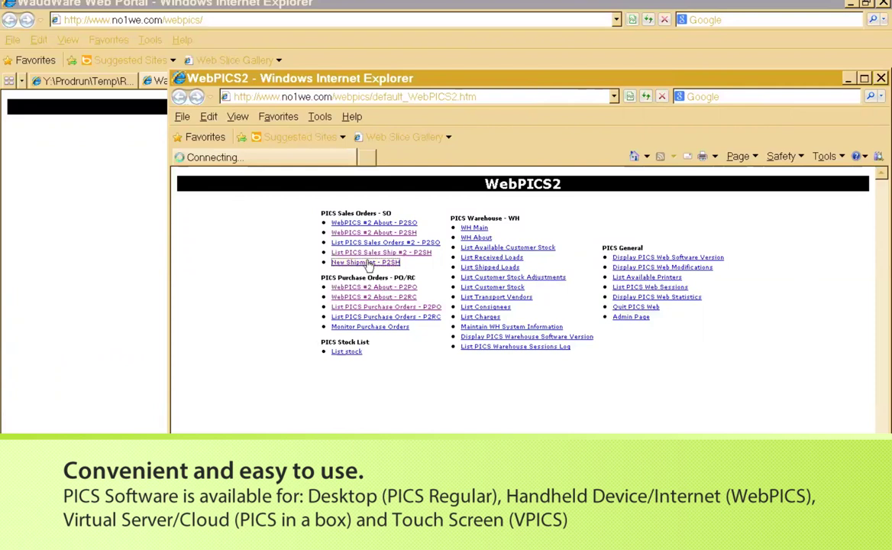
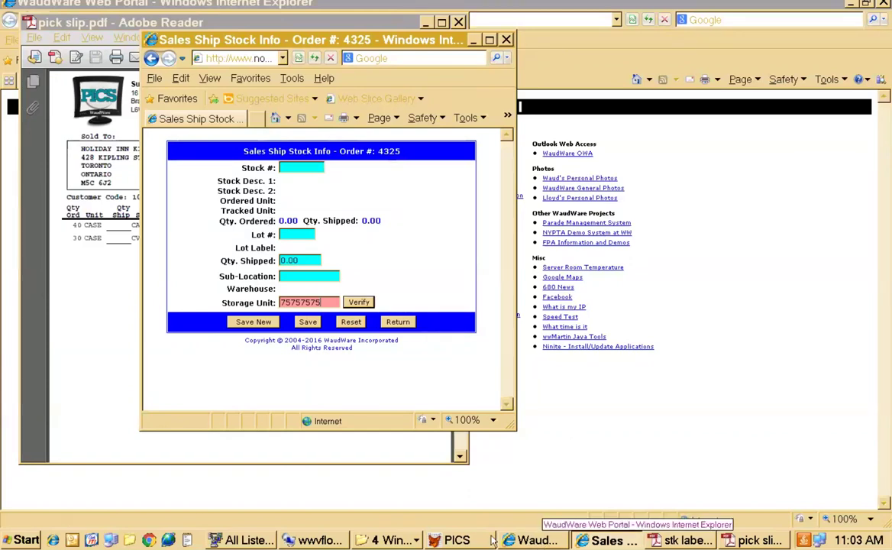
Bring the PICS sales order 4325 window to the front
click(455, 540)
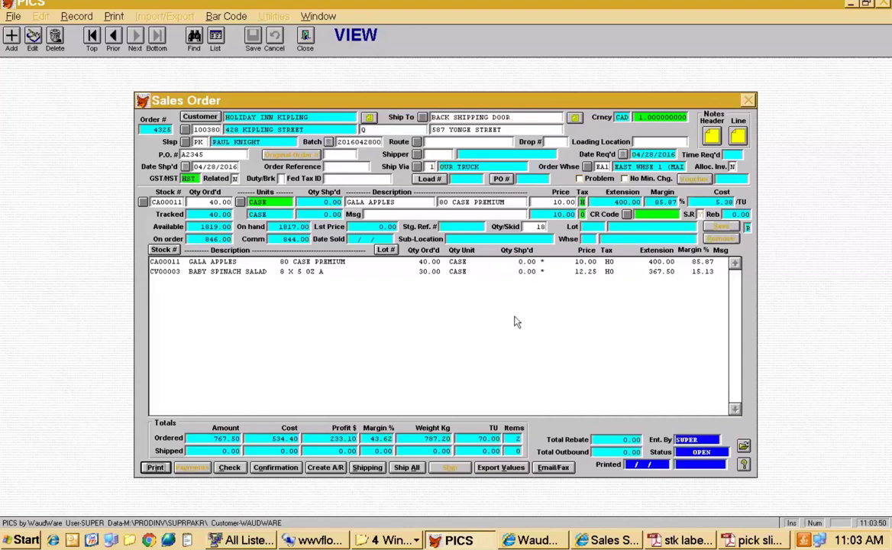
Select the Gala Apples and Baby Spinach Salad lines of order 4325 and open their shipping details
click(429, 262)
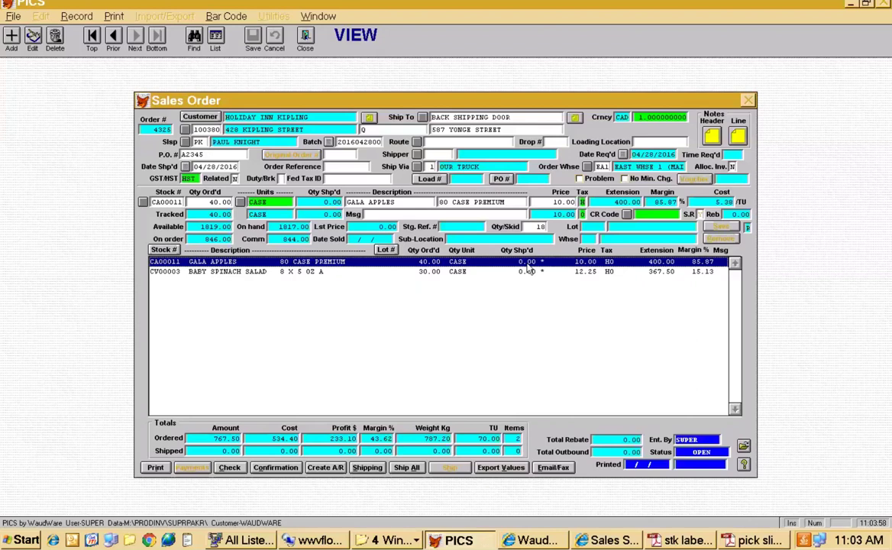
click(458, 272)
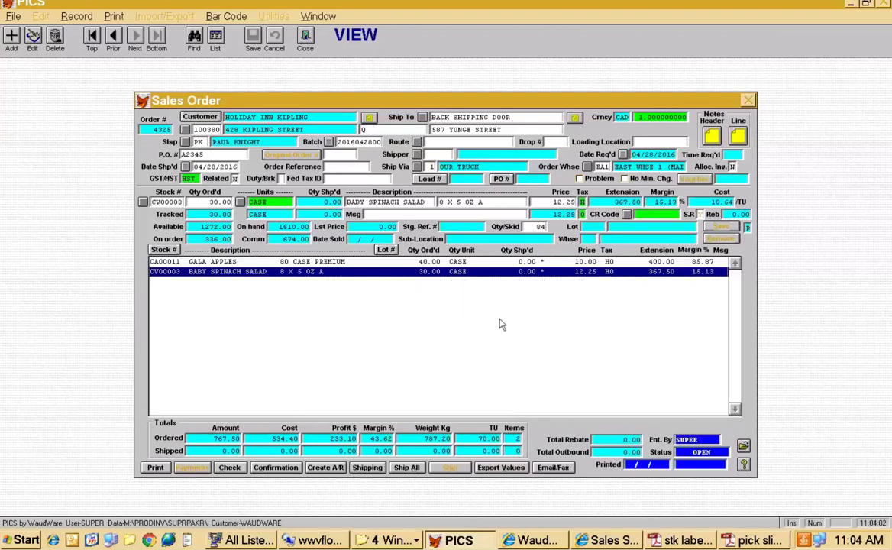
click(369, 467)
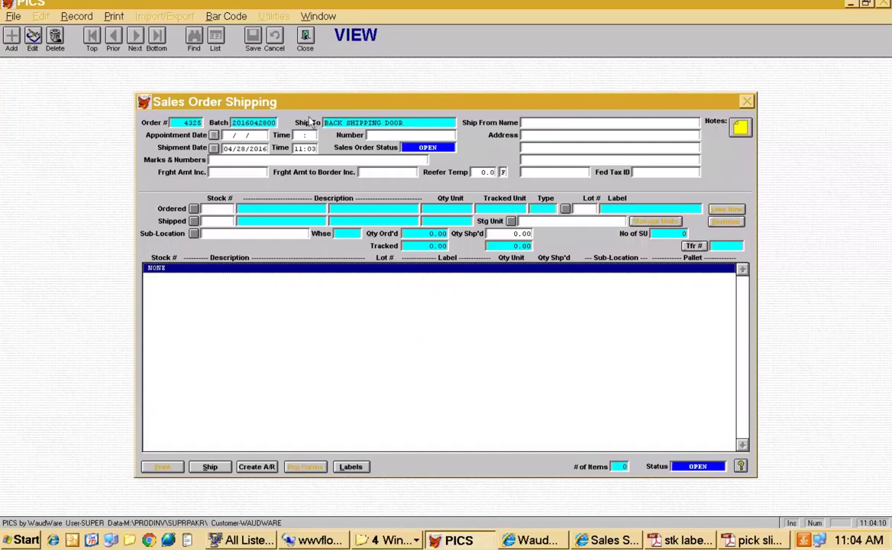
Add a Gala Apples shipping line of 20 from lot AG324
click(33, 38)
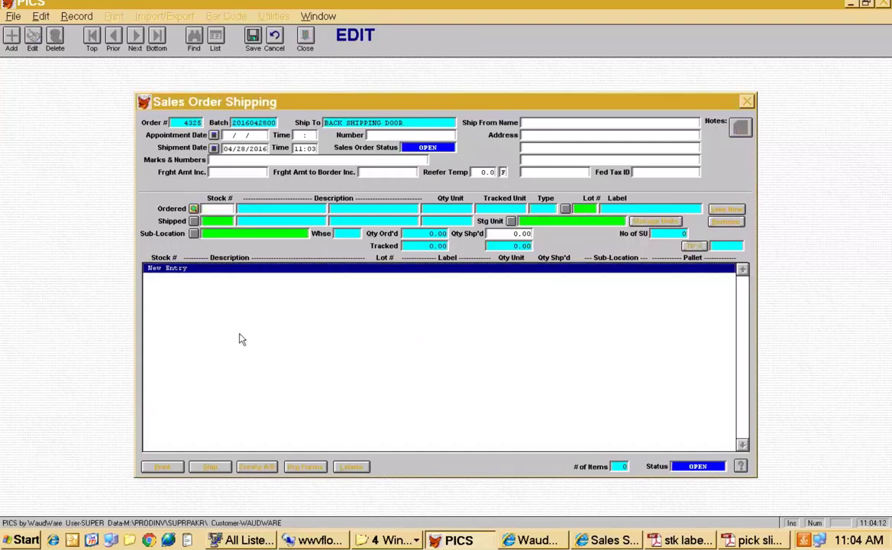
key(Return)
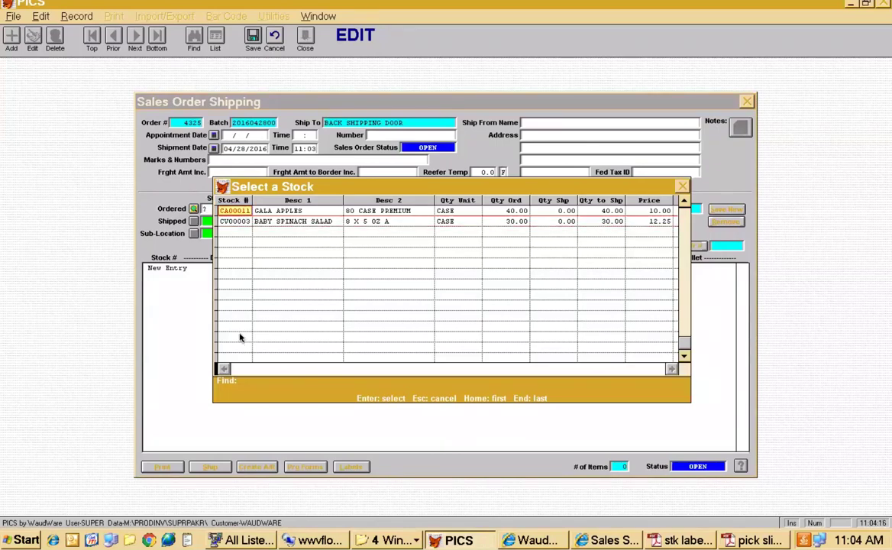
key(Return)
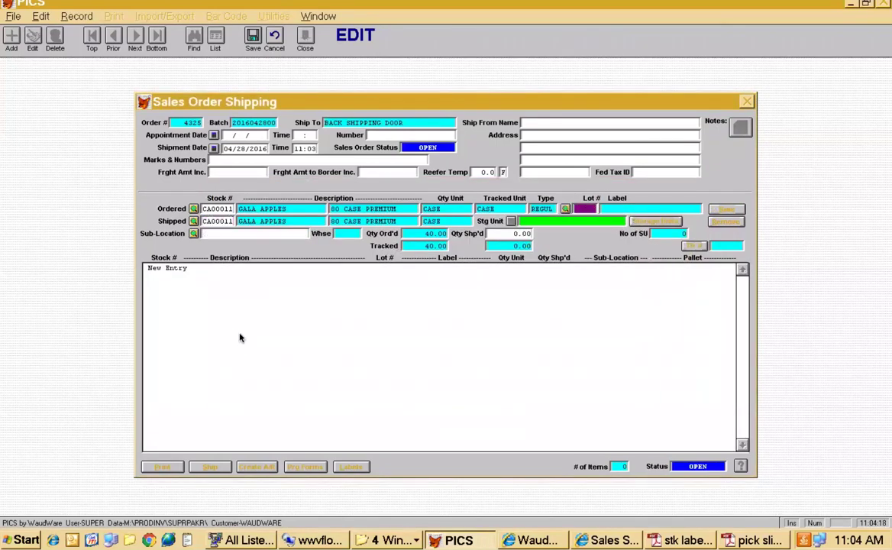
key(Return)
key(Down)
key(Down)
key(Up)
key(Return)
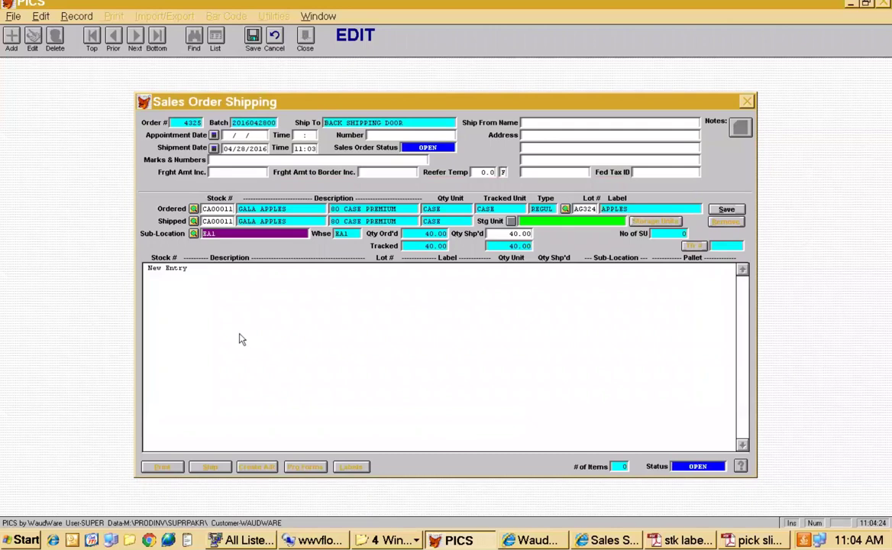
key(Tab)
text(20)
key(Tab)
key(Return)
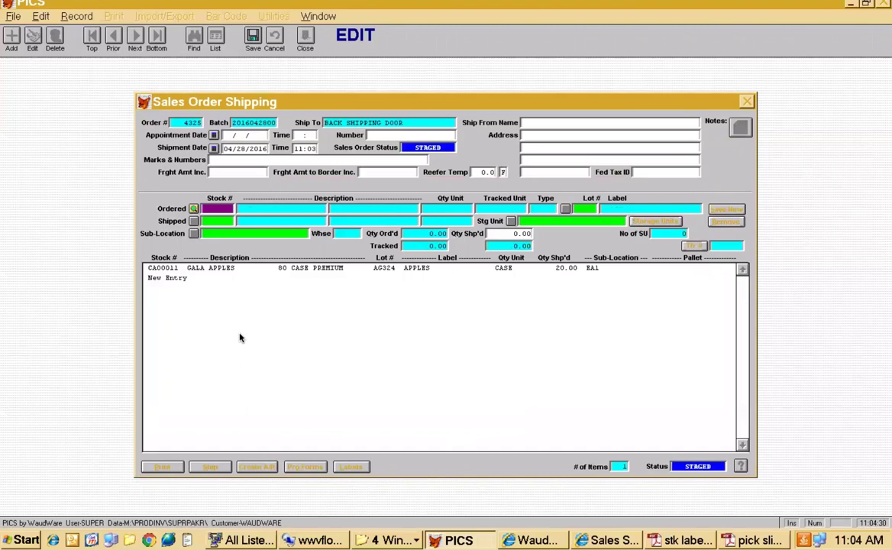
Add a second Gala Apples line of 20 from lot AG248
key(Return)
key(Return)
key(Return)
key(Return)
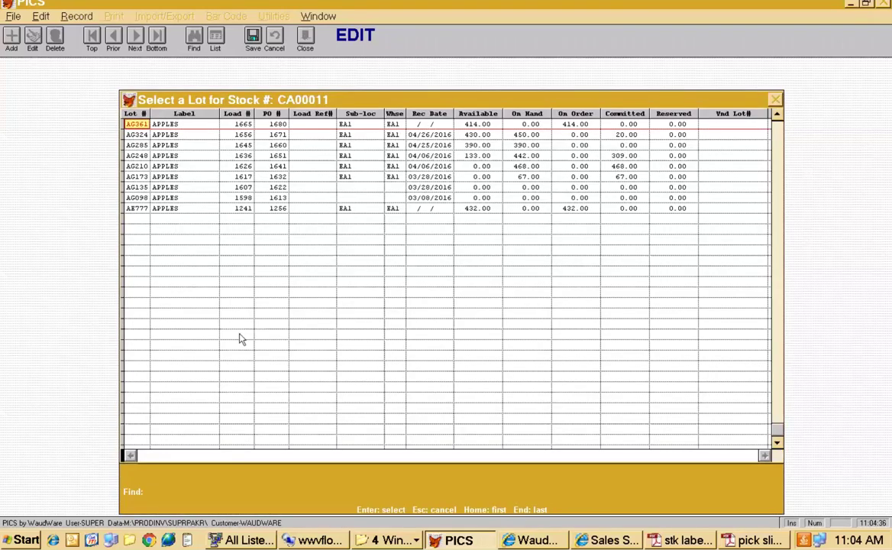
key(Down)
key(Down)
key(Down)
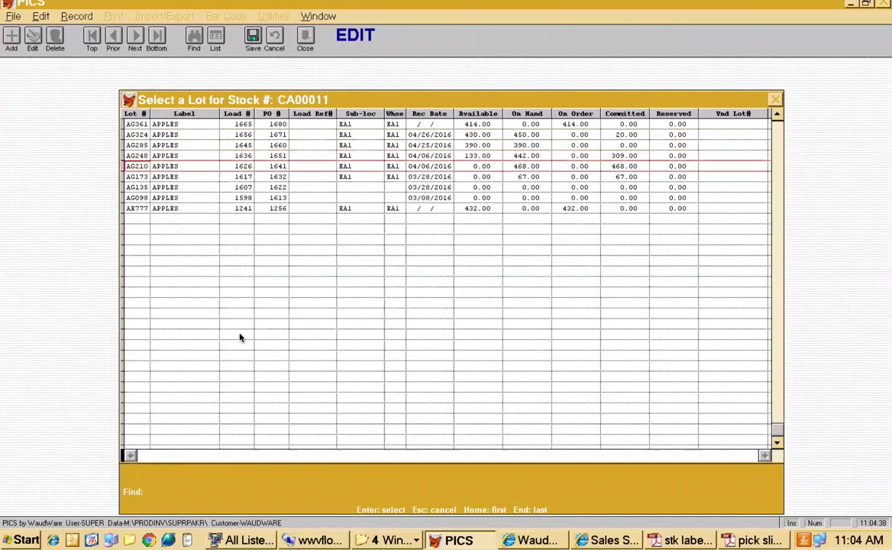
key(Return)
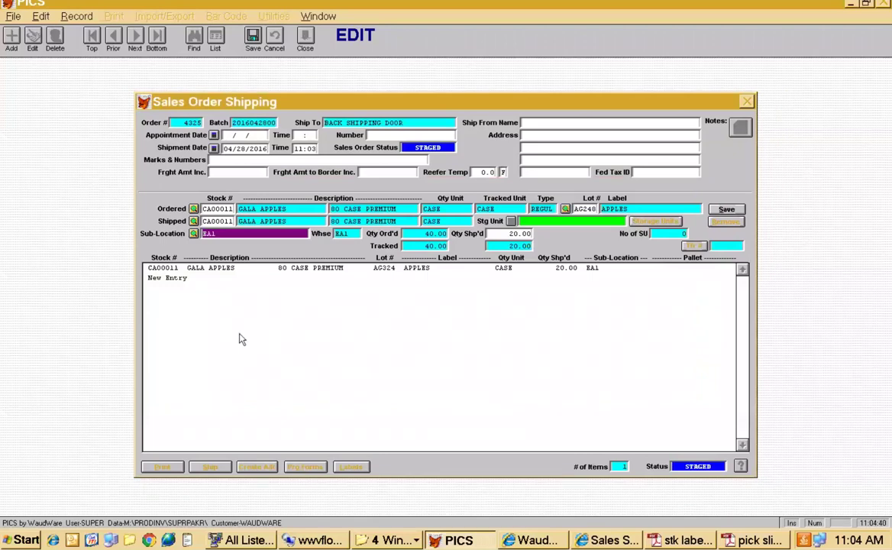
key(Tab)
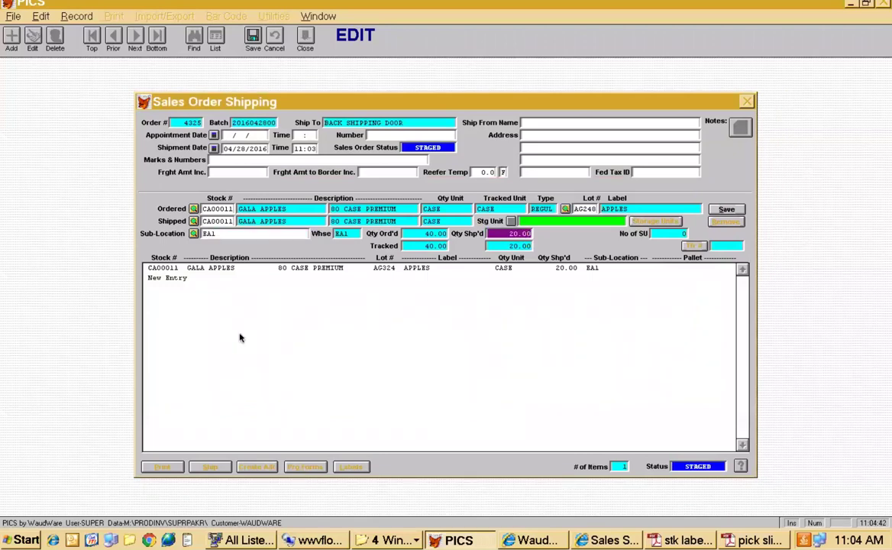
key(Return)
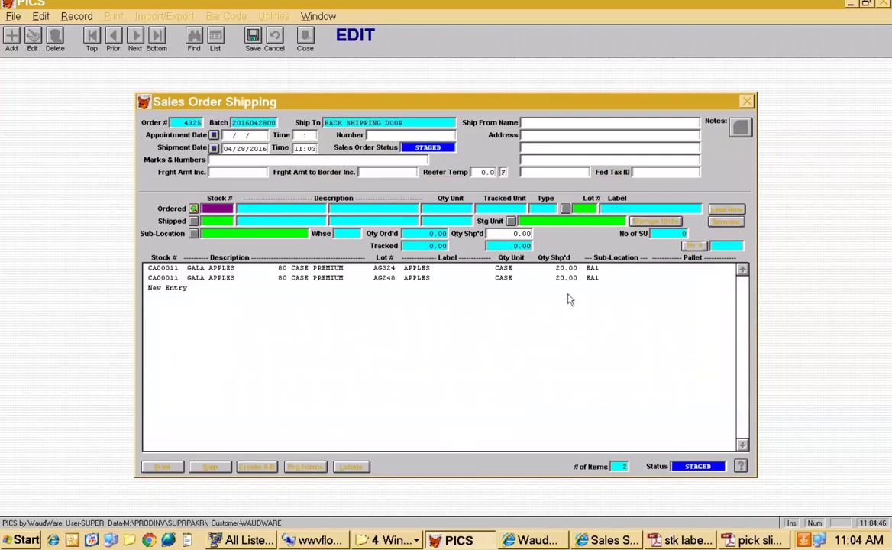
Add Baby Spinach Salad 30 from lot AG307, then save and close the shipment
text(?)
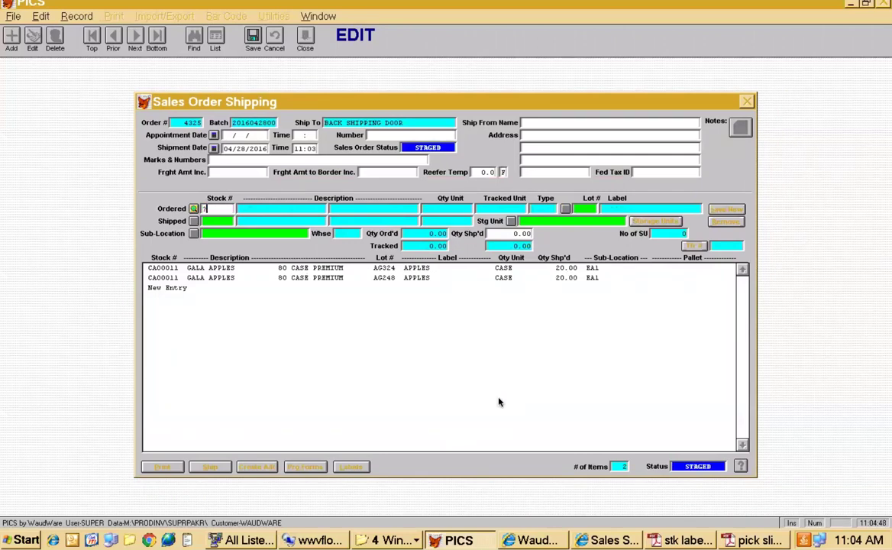
key(Return)
key(Escape)
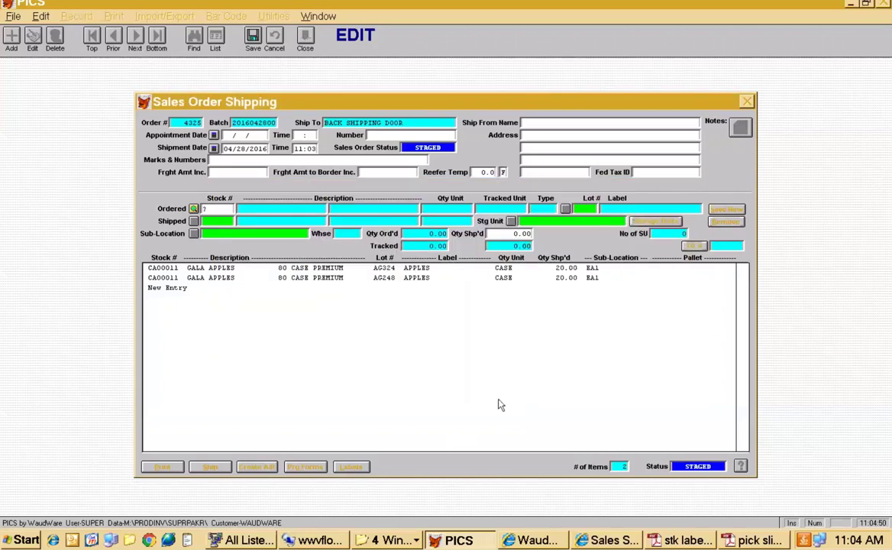
key(Return)
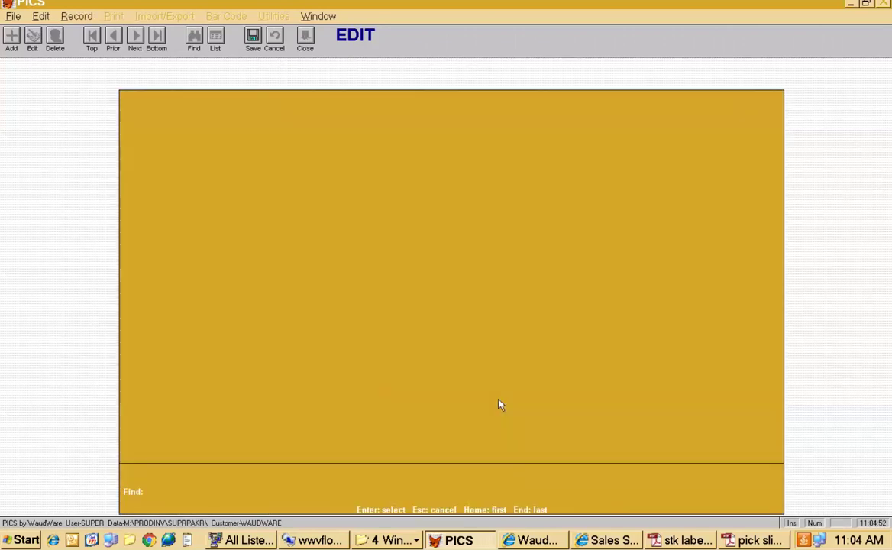
key(Down)
key(Down)
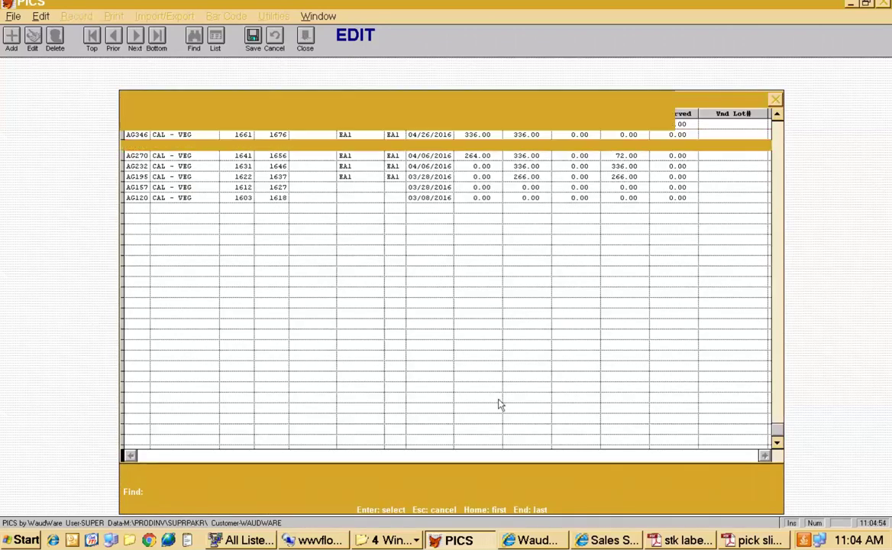
key(Return)
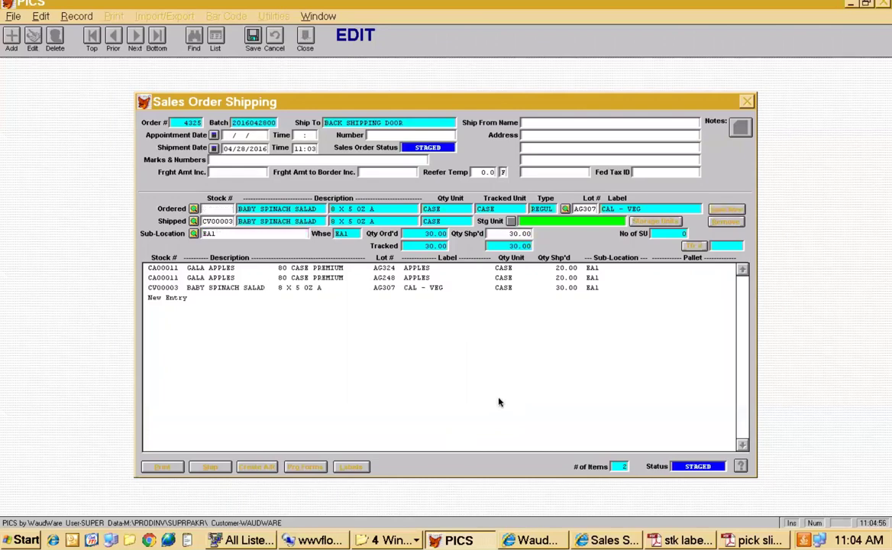
key(Escape)
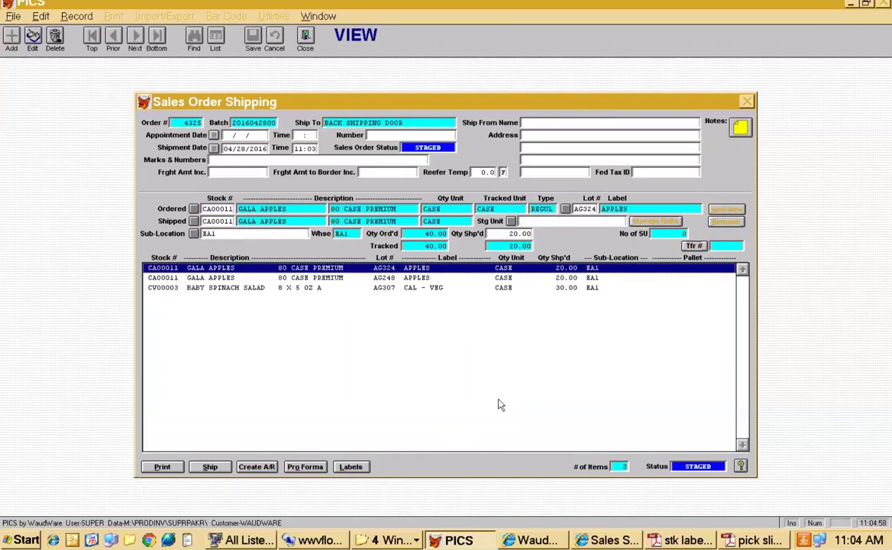
key(Escape)
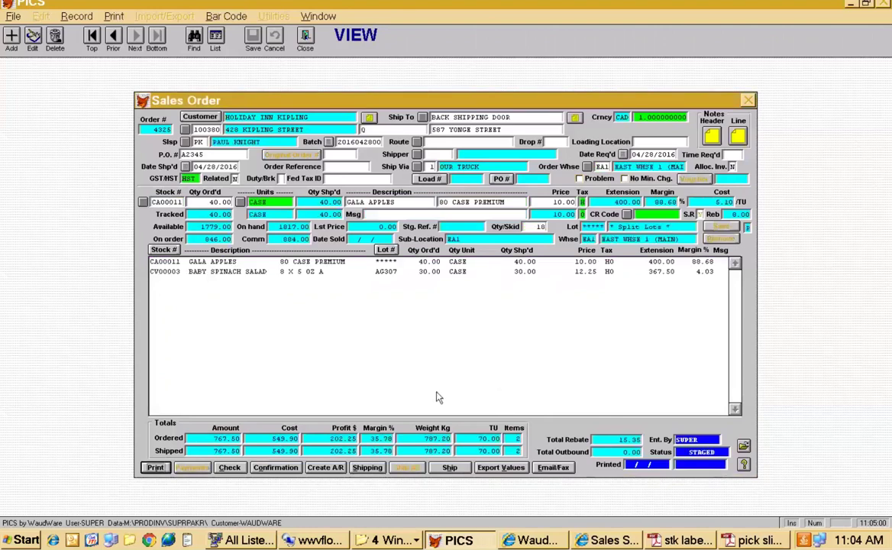
click(525, 263)
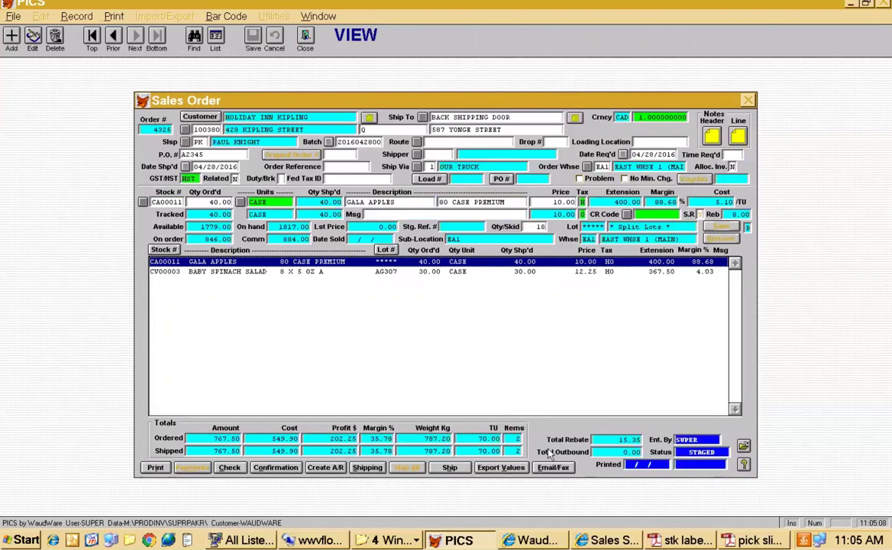
click(536, 273)
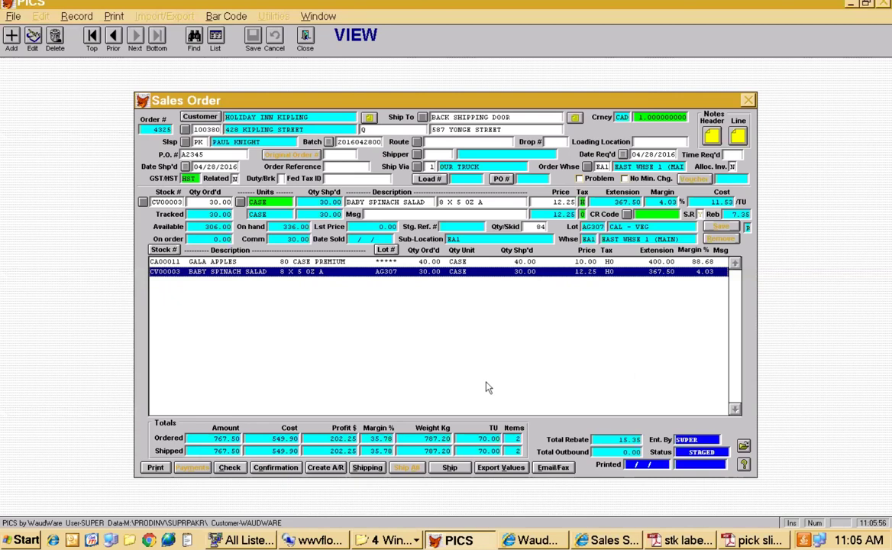
Create a new outbound load with a 100.00 OUTBOUND FREIGHT SOHEAD charge, then close the load
click(430, 180)
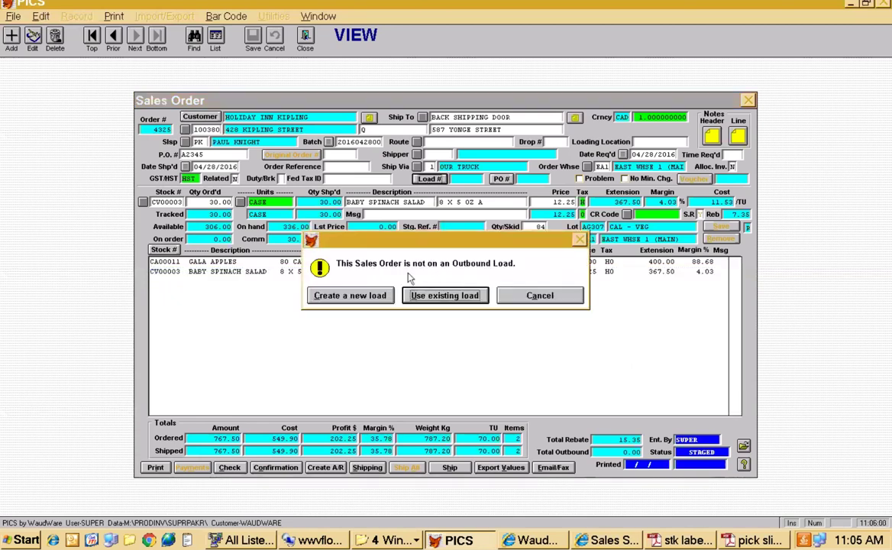
click(362, 297)
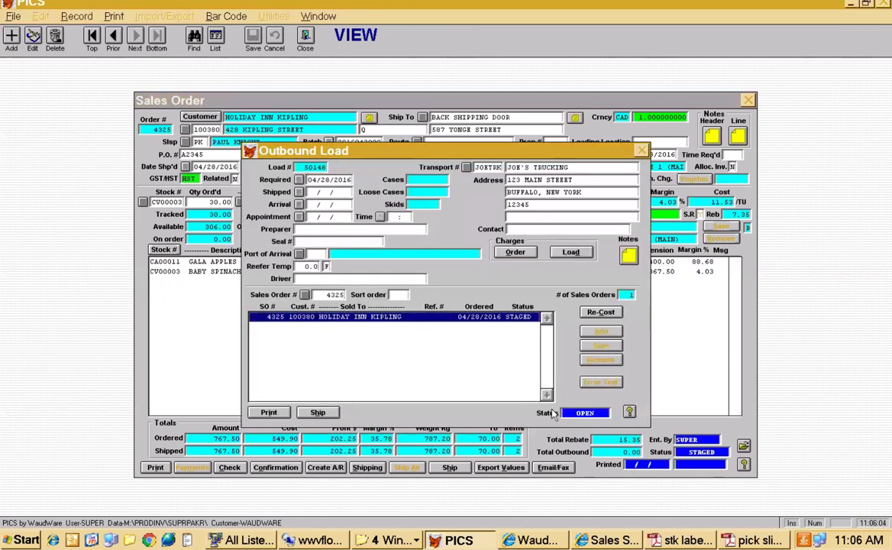
click(520, 254)
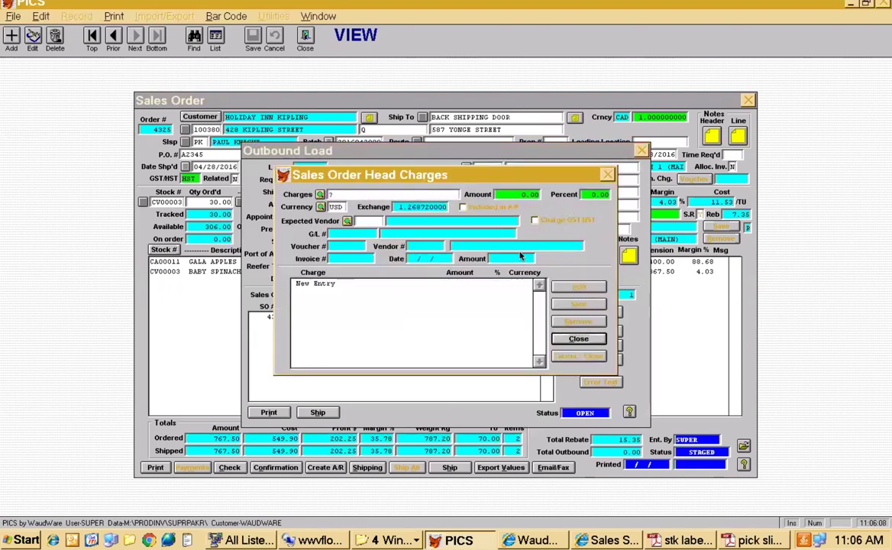
key(Down)
key(Down)
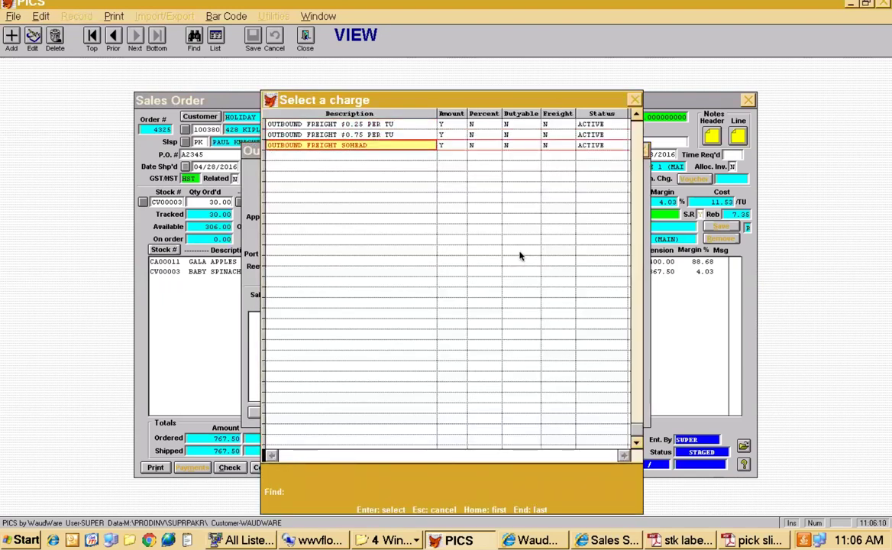
key(Return)
text(100)
key(Tab)
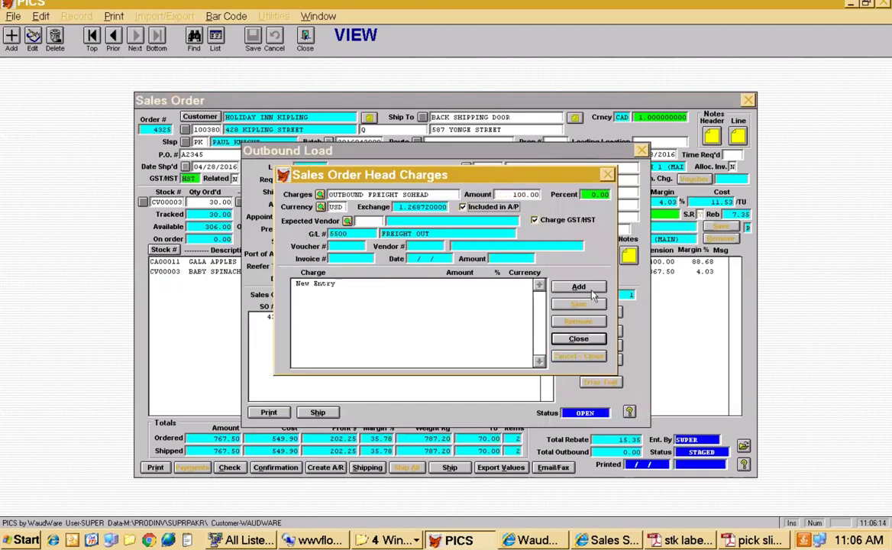
key(Return)
click(581, 339)
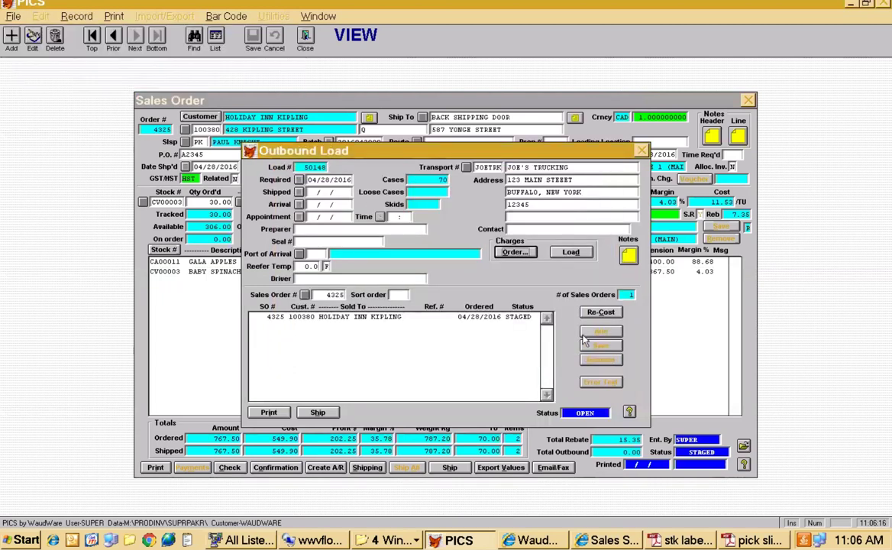
click(696, 418)
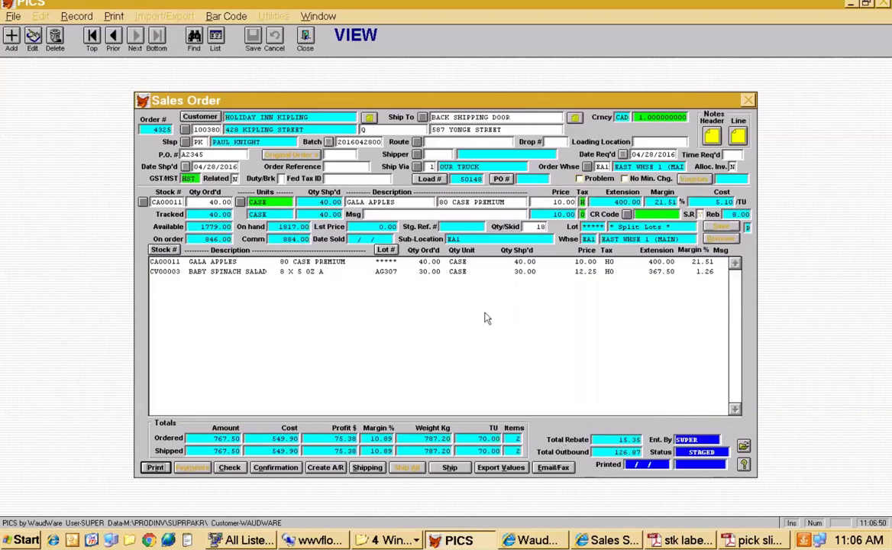
Decline marking order 4325 as shipped and return to its shipping details
click(451, 468)
key(Return)
click(366, 468)
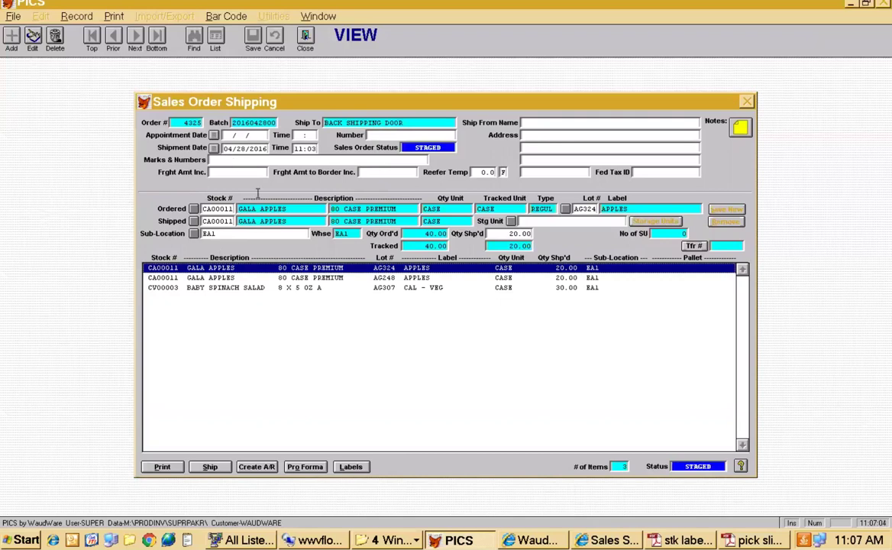
Attach a note with placeholder text to the shipment and close the notes
click(740, 128)
text(;qlwk;wlc;lwdv;lwd;lwkd;lcvkw;ldk;)
key(Tab)
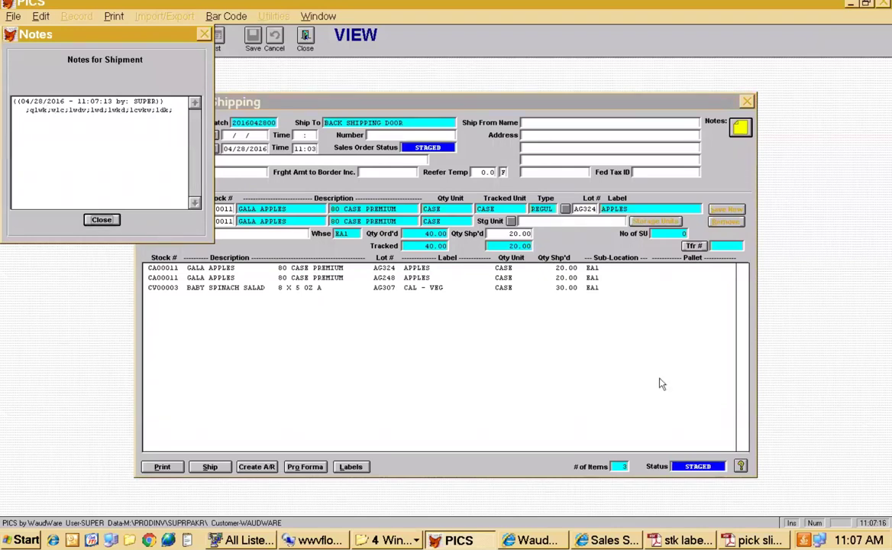
key(Return)
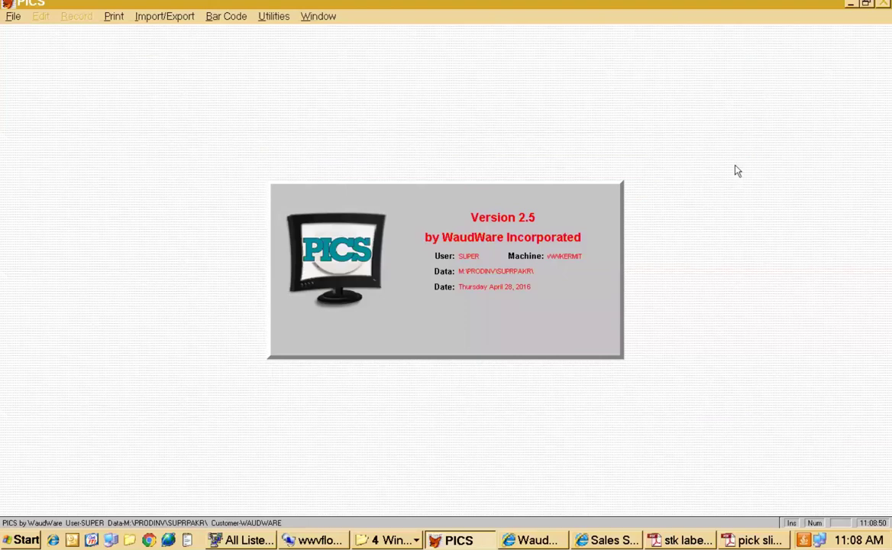
key(alt+f)
key(Up)
key(Up)
key(Up)
key(Up)
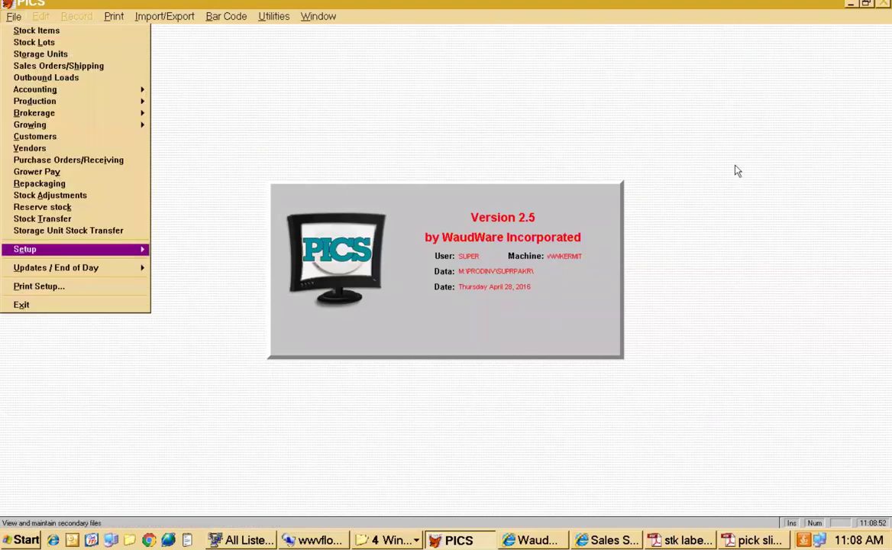
key(Right)
key(Up)
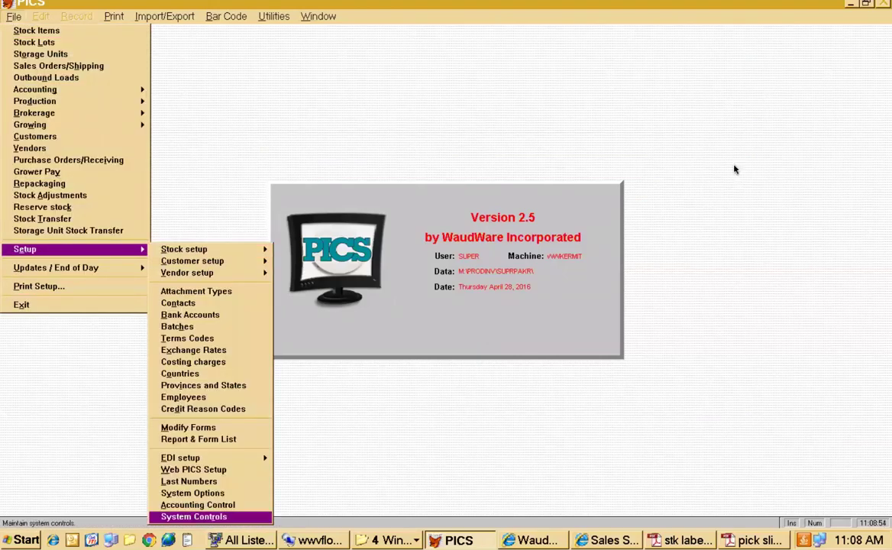
key(Return)
key(Tab)
key(Tab)
key(shift+Tab)
text(Pur)
key(Tab)
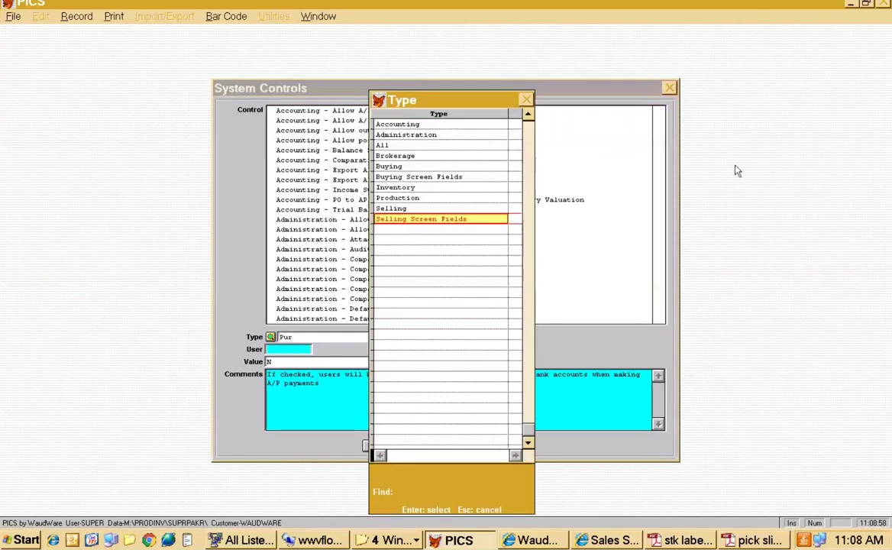
key(Up)
key(Up)
key(Up)
key(Up)
key(Up)
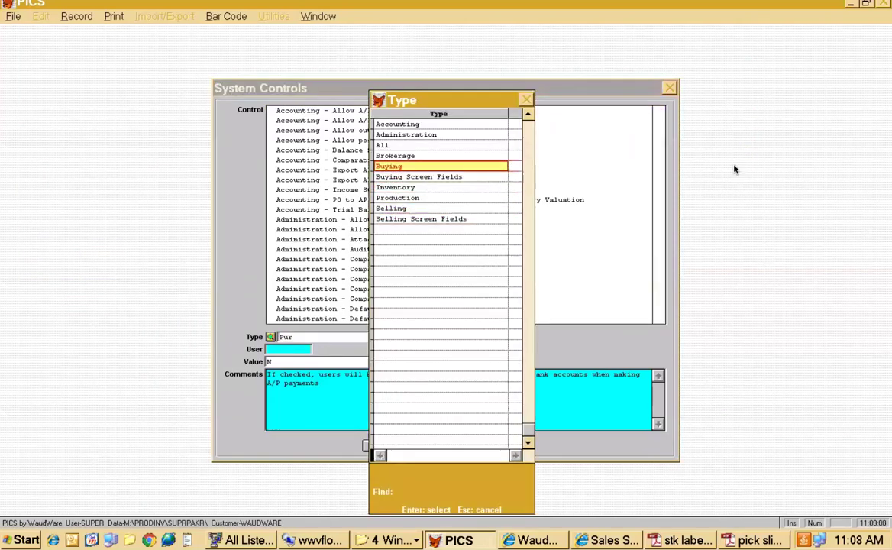
key(Return)
click(411, 230)
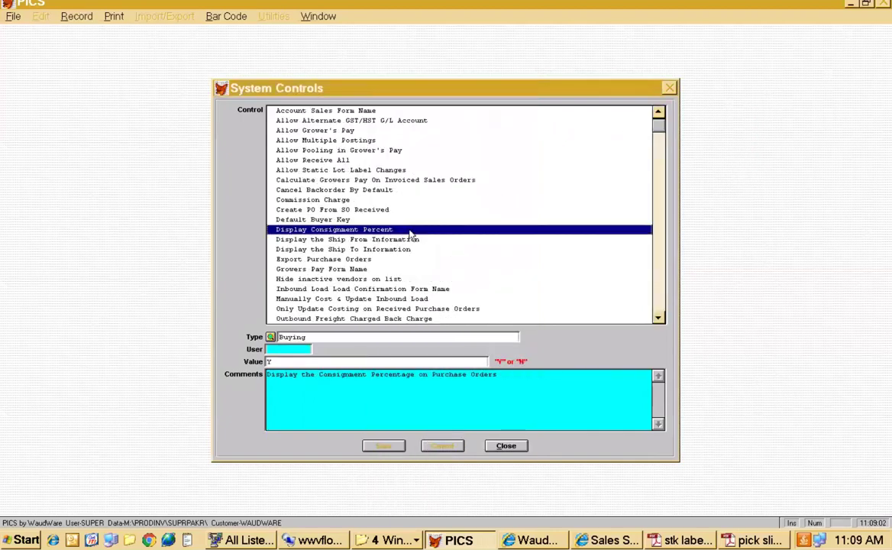
key(r)
key(Tab)
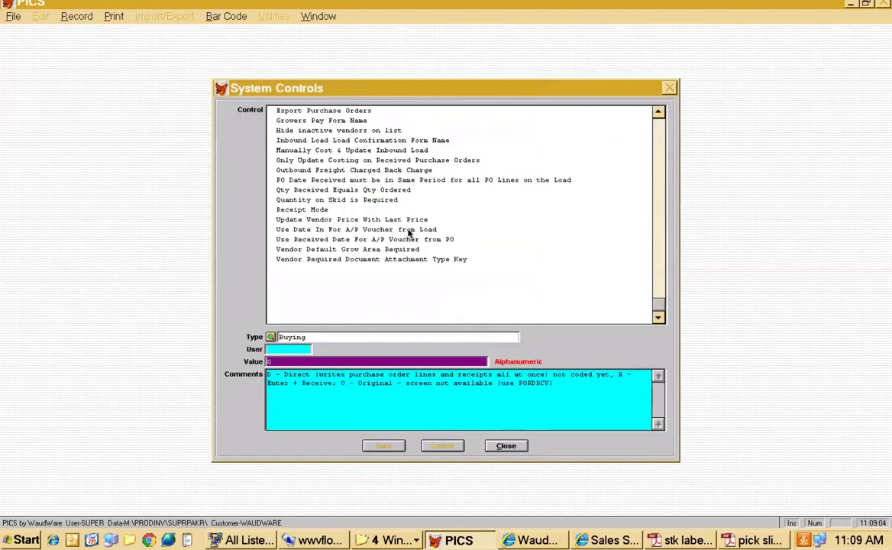
text(R)
key(Return)
key(Escape)
key(alt+f)
key(Down)
key(Down)
key(Down)
key(Down)
key(Down)
key(Down)
key(Down)
key(Down)
key(Down)
key(Down)
key(Down)
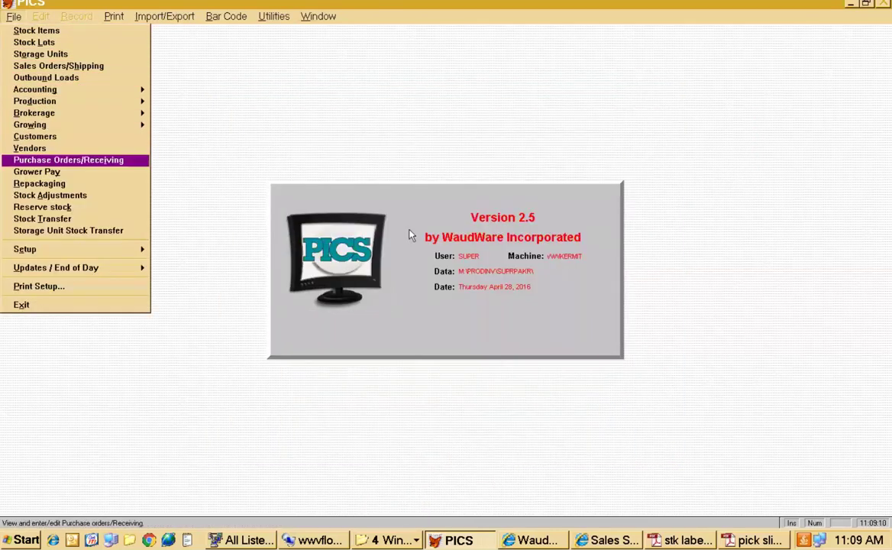
View and close the purchase order, then start a new blank sales order
key(Return)
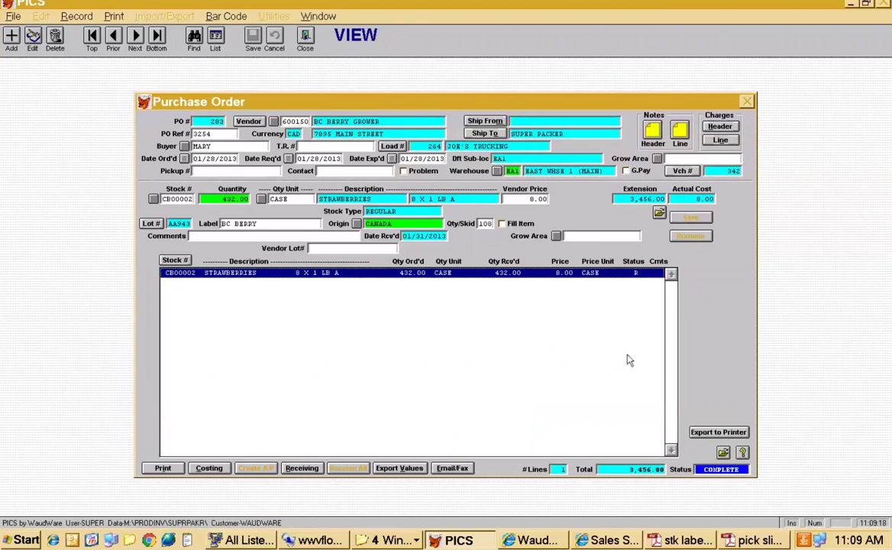
key(Escape)
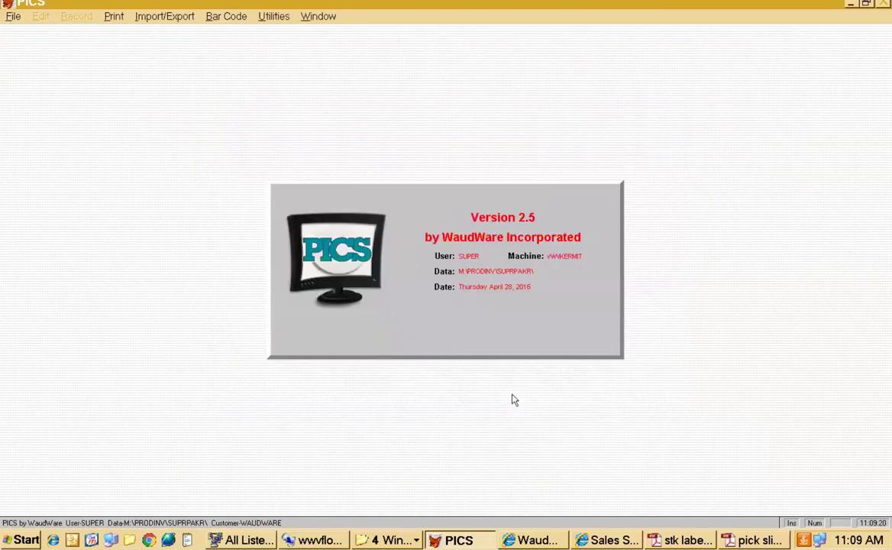
key(alt+f)
key(Down)
key(Down)
key(Down)
key(Return)
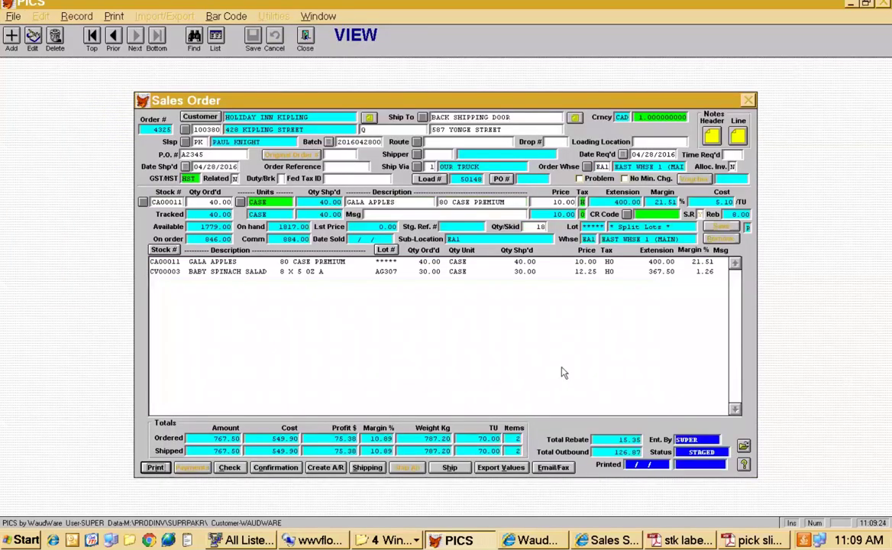
key(Insert)
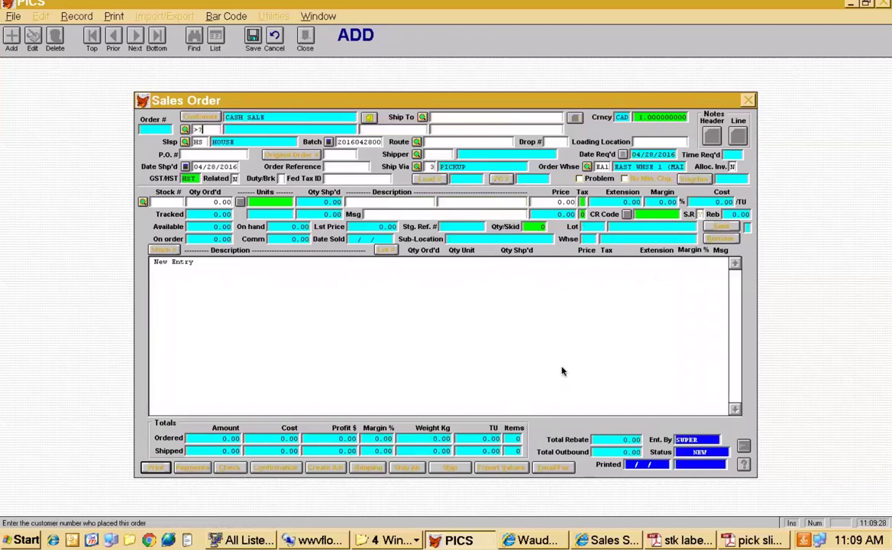
Pick LOBLAW VANCOUVER as the new sales order's customer
text(?)
key(End)
key(Up)
key(Up)
key(Up)
key(Up)
key(Up)
key(Up)
key(Up)
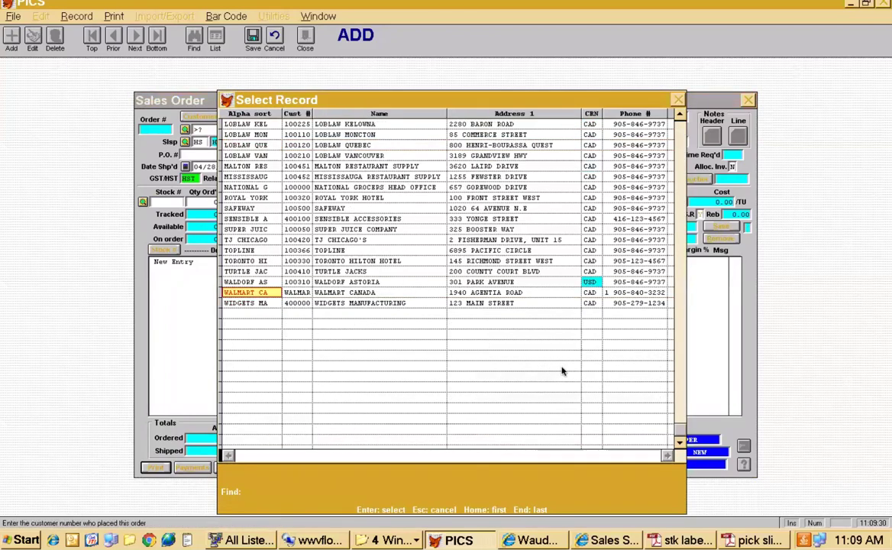
key(Up)
key(Up)
key(Up)
key(Up)
key(Up)
key(Up)
key(Up)
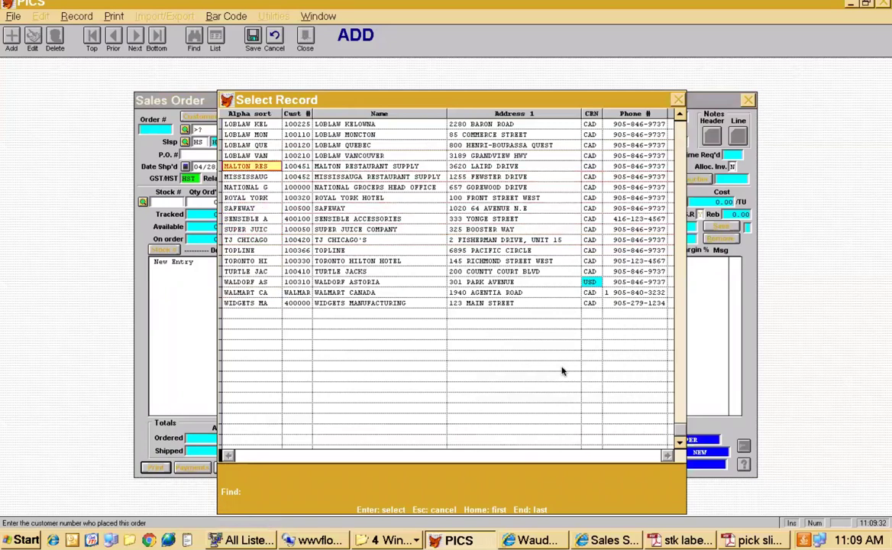
key(Return)
Look up active stock and put CV00019 RED ONIONS CAD on the order line
text(7)
key(Return)
key(Left)
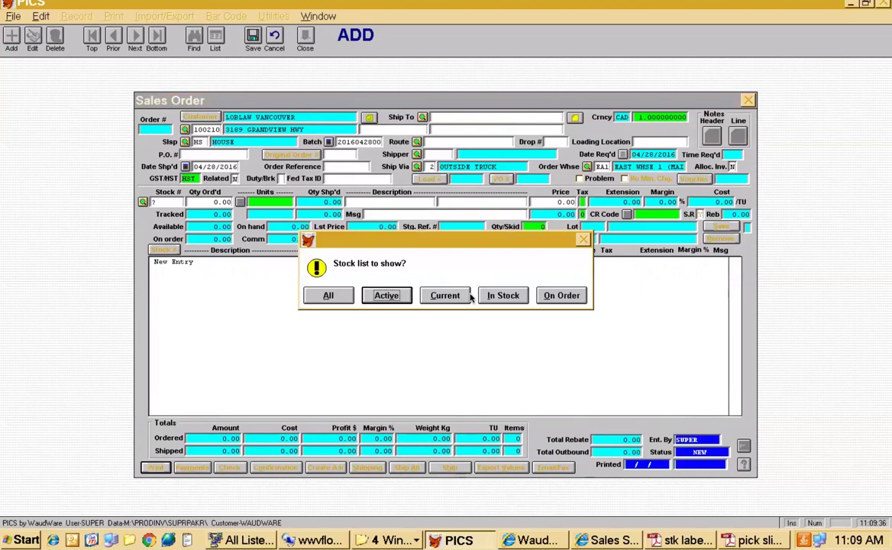
key(Return)
key(Page_Down)
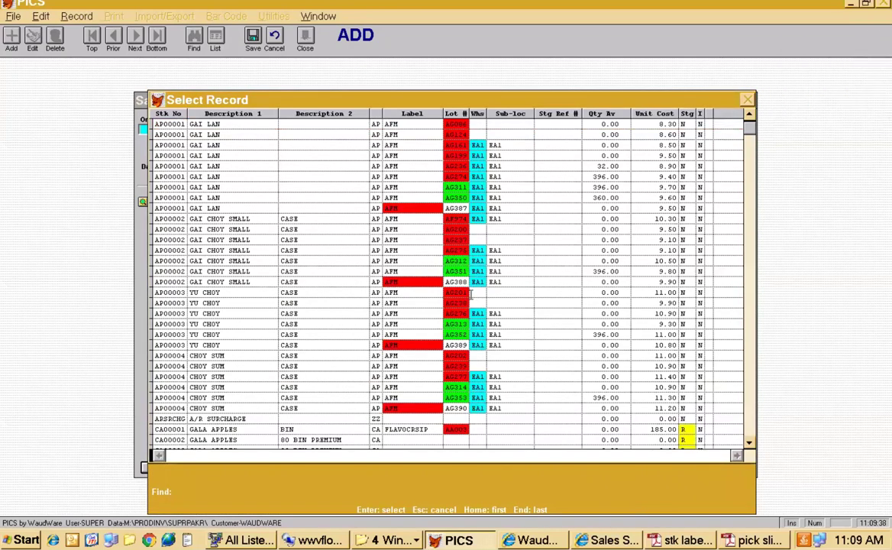
key(Up)
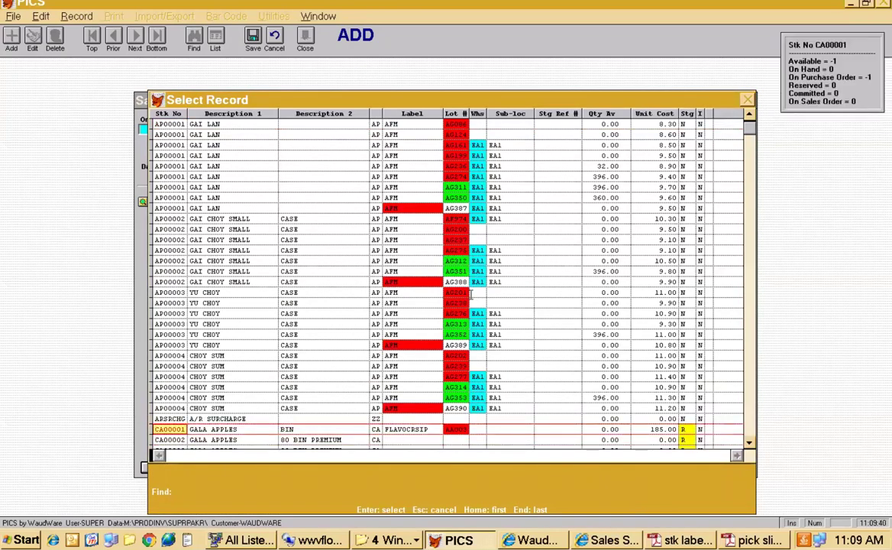
key(Page_Down)
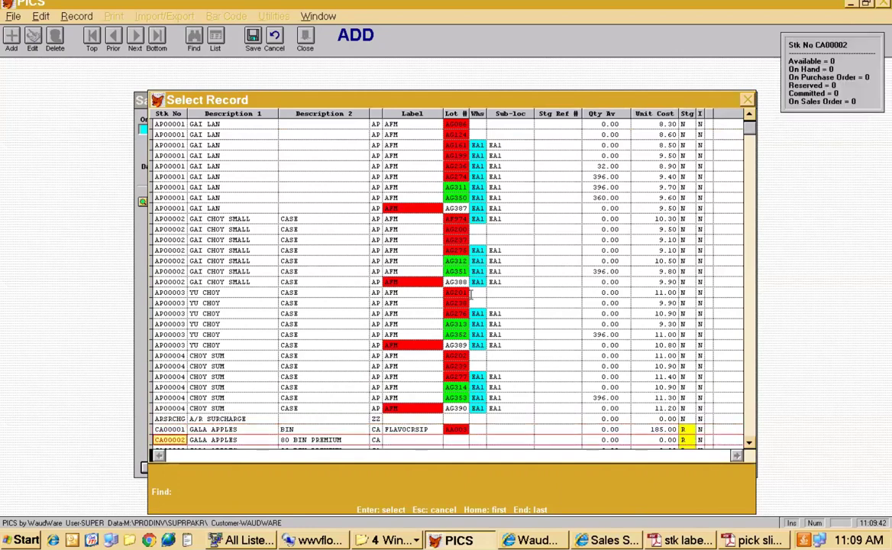
key(Page_Down)
key(Page_Down)
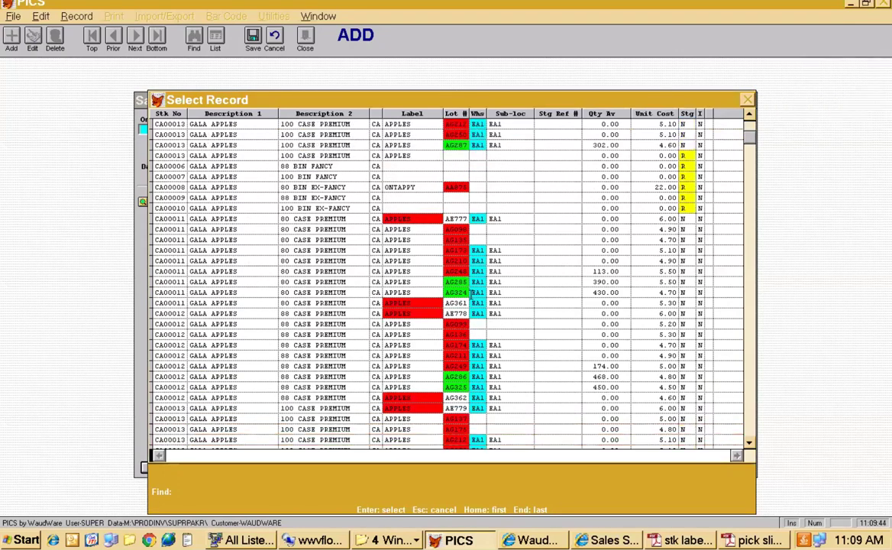
key(Page_Down)
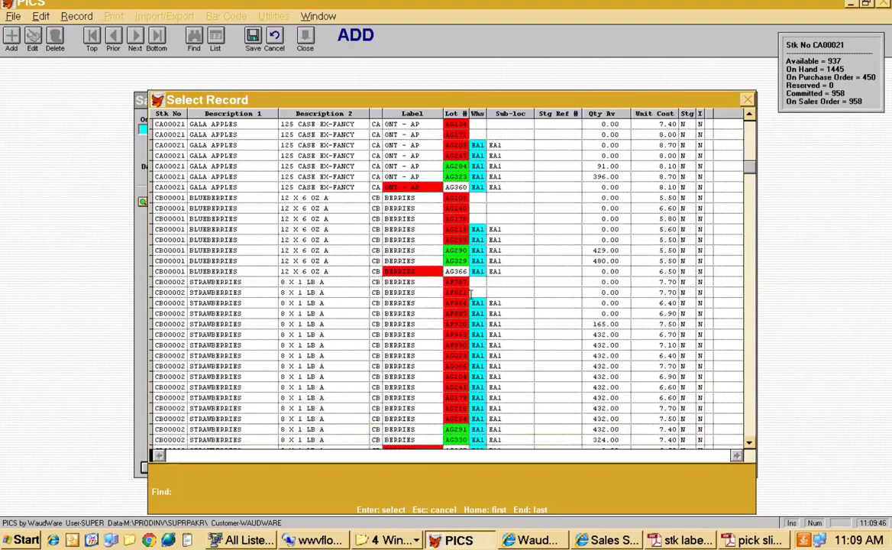
key(Page_Up)
key(Page_Down)
key(Page_Down)
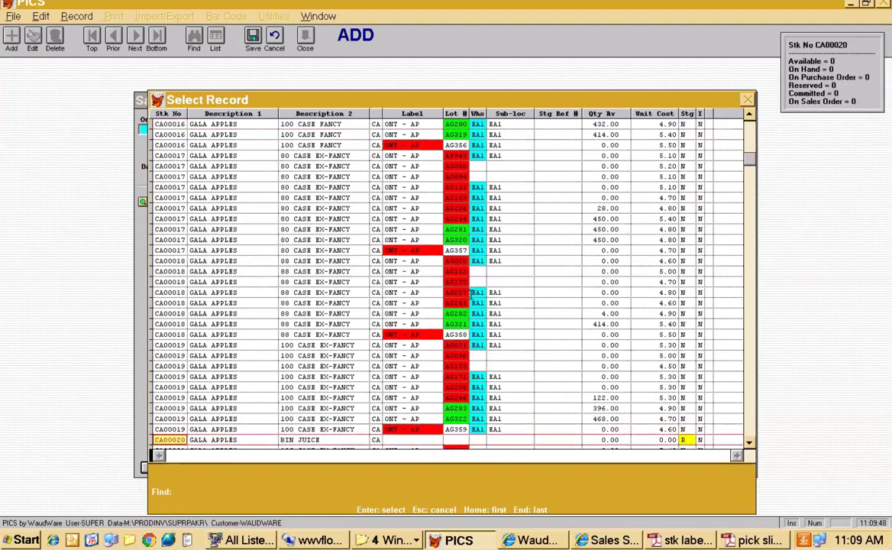
key(Page_Down)
key(Page_Down)
key(Page_Down)
key(Page_Down)
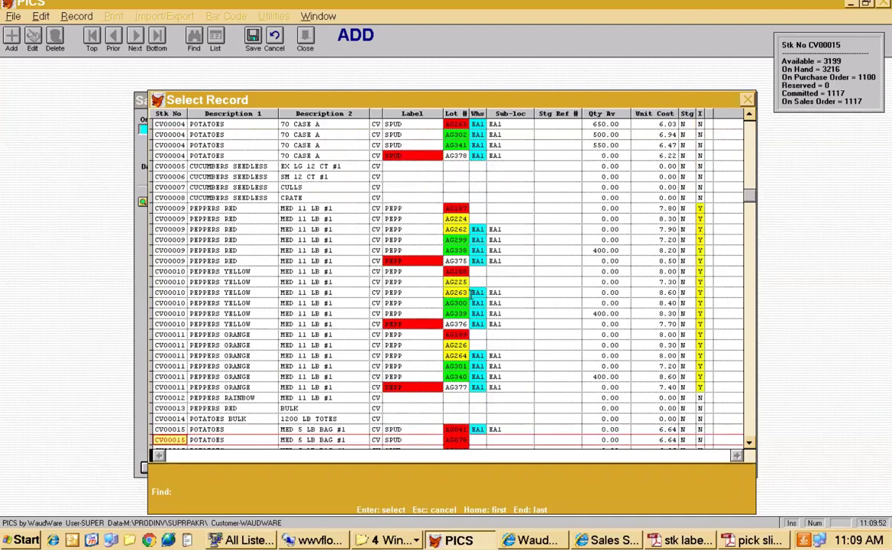
key(Page_Down)
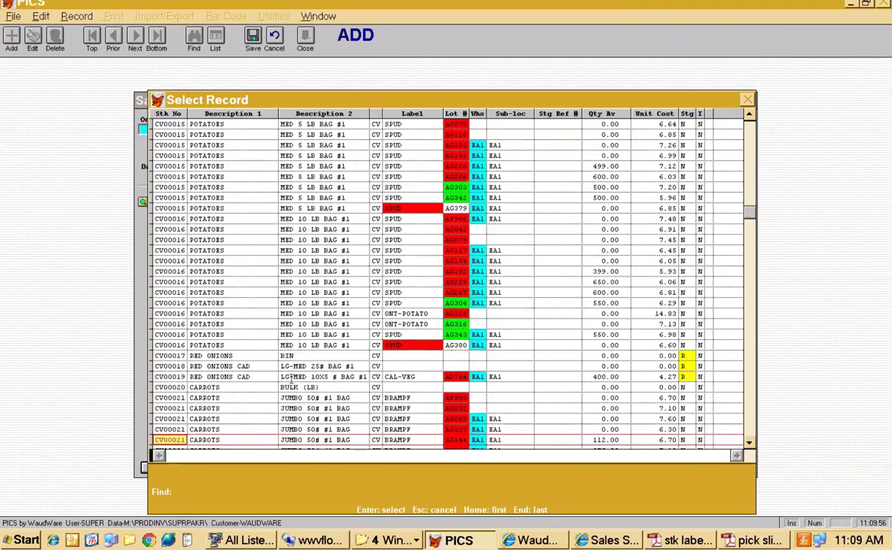
click(177, 376)
key(Return)
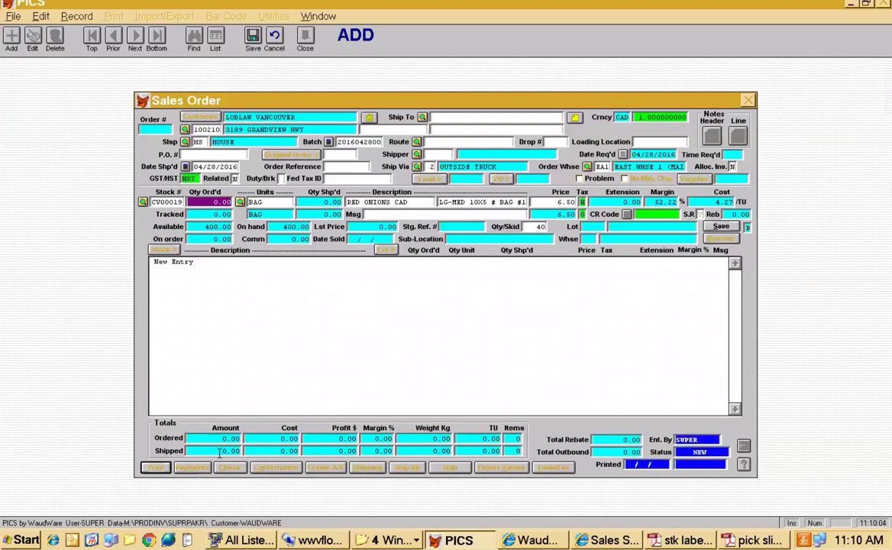
Order 400 bags of red onions, save as order 4326 without confirmation, and open its shipping details
text(400)
key(Return)
key(Return)
key(Return)
key(Return)
key(Return)
key(Return)
key(Return)
key(Return)
key(Return)
key(Return)
key(Return)
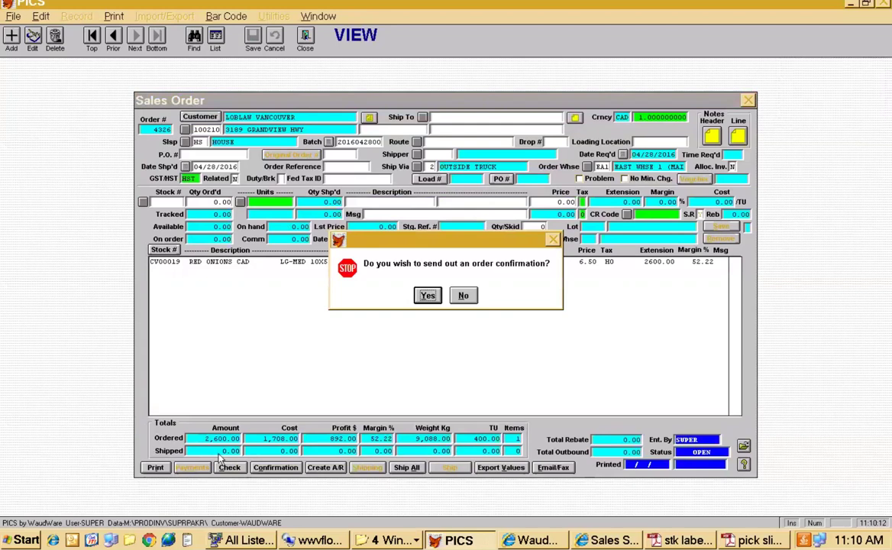
key(n)
key(Return)
key(Tab)
key(Tab)
key(Return)
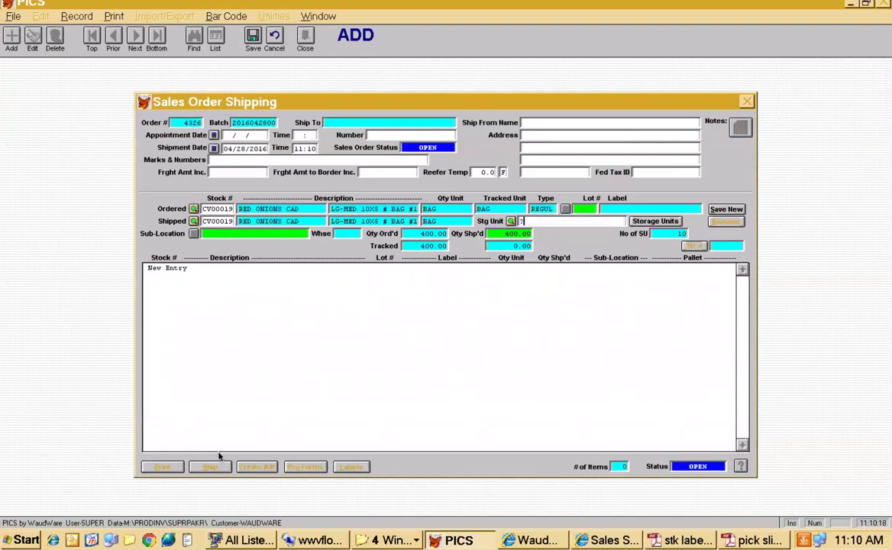
Ship 40 bags of red onions from pallet AAA0000624 (lot AD764) and save the line
key(Return)
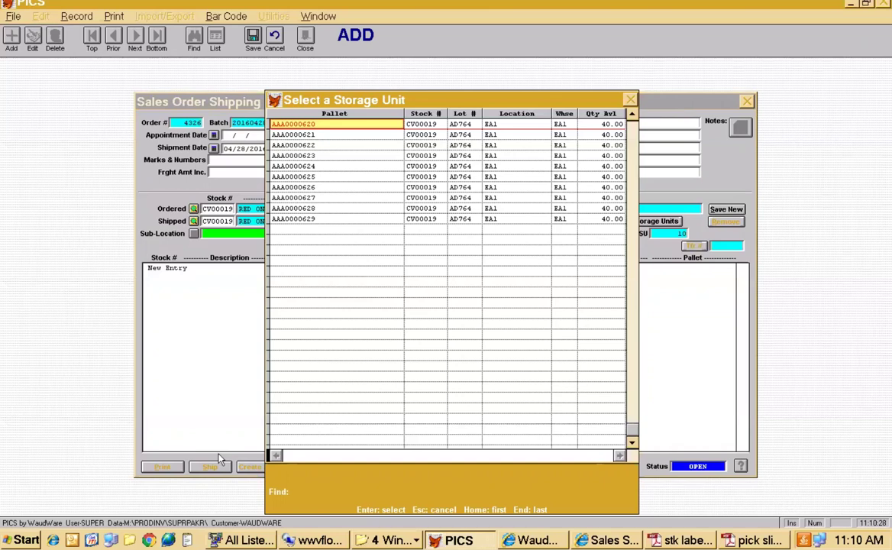
key(Down)
key(Down)
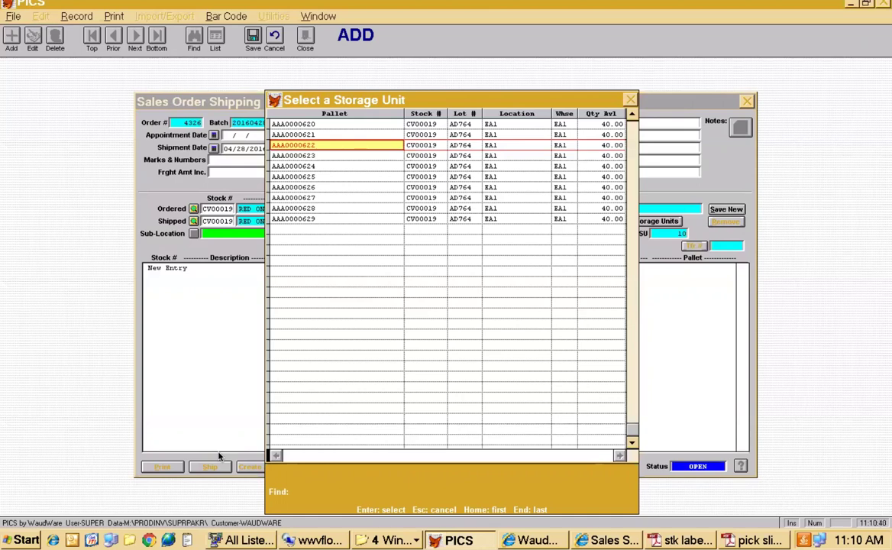
key(Down)
key(Down)
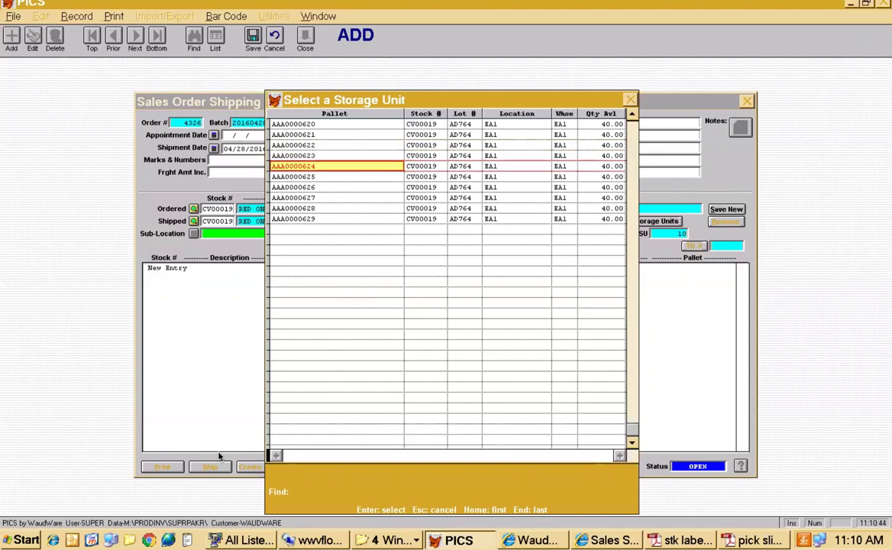
key(Return)
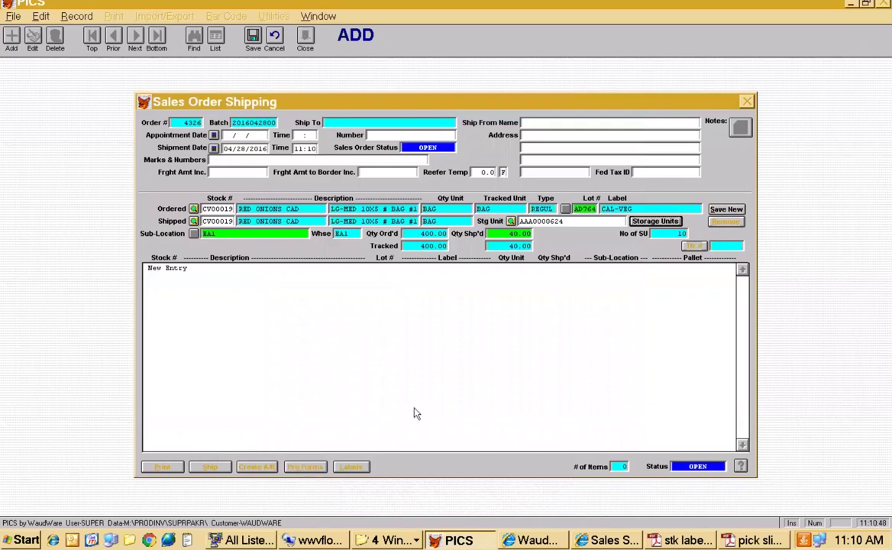
click(726, 209)
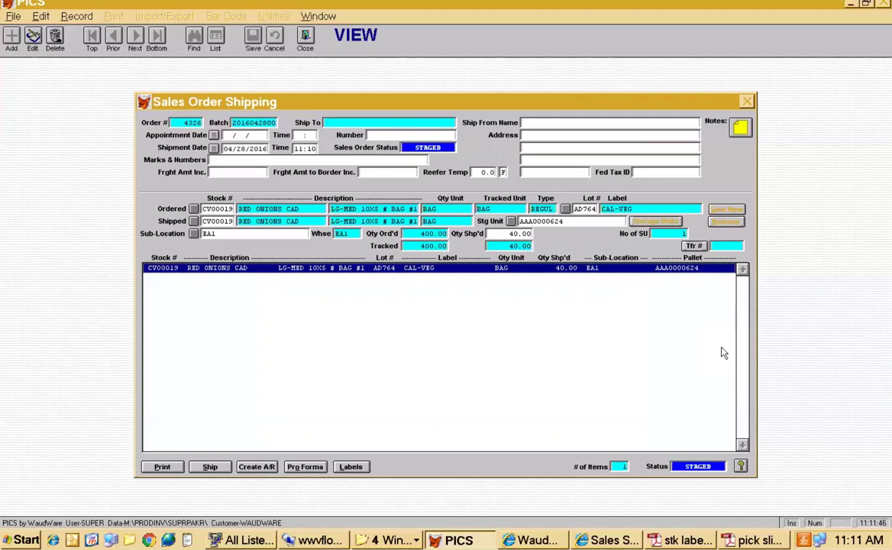
key(Escape)
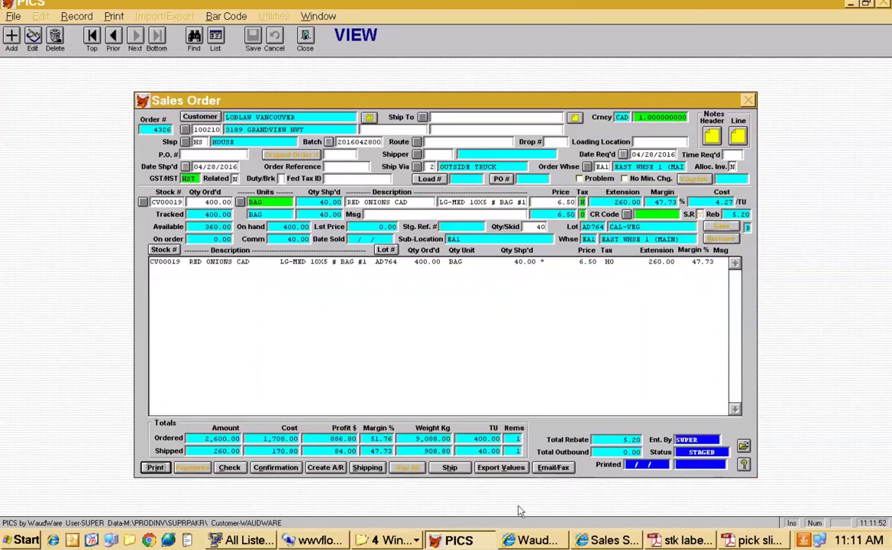
click(367, 468)
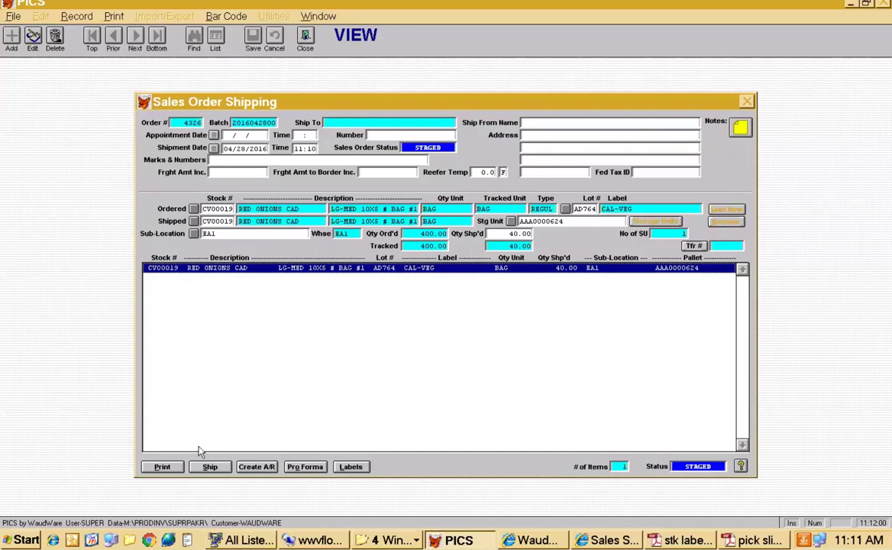
Print the pro forma for sales order 4326 to the PDFCreator printer
click(306, 467)
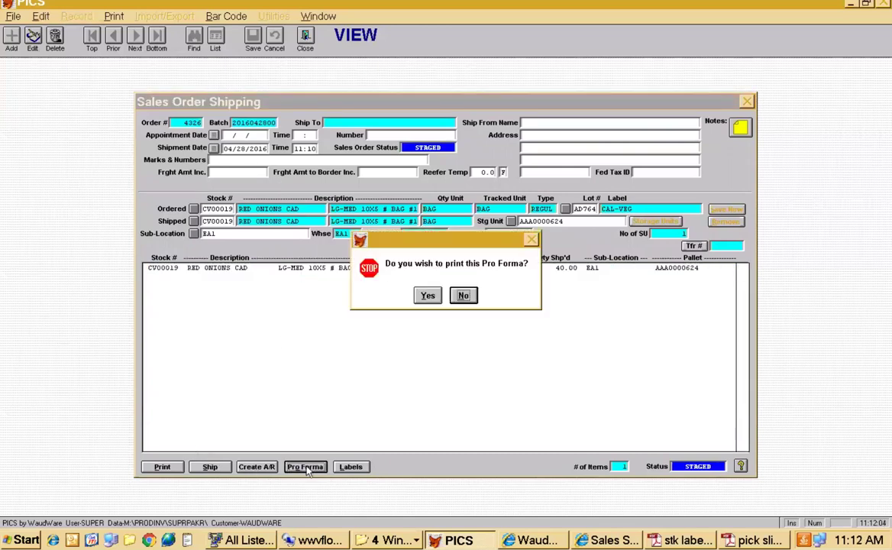
click(428, 296)
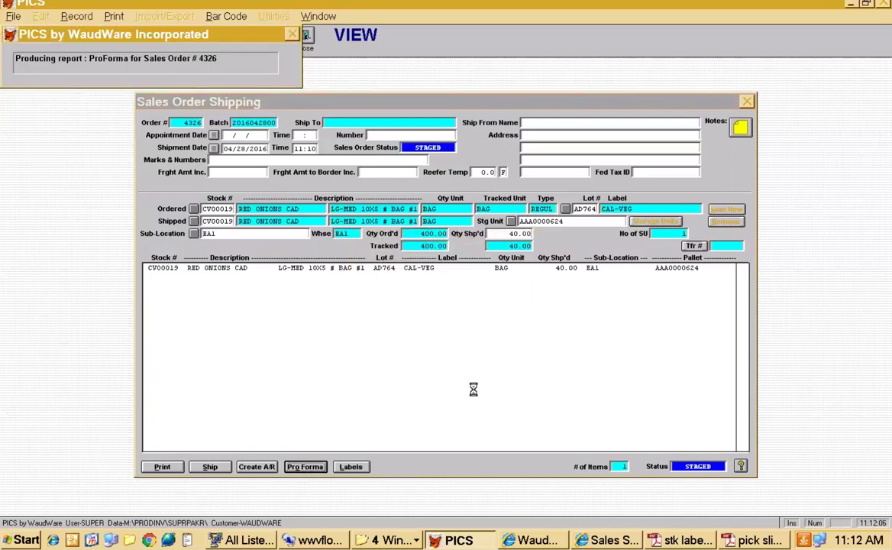
key(Down)
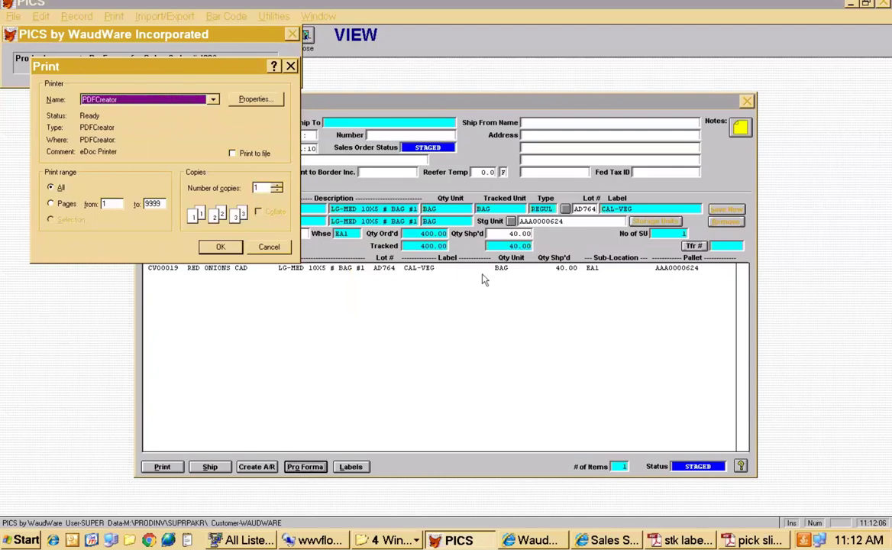
key(Return)
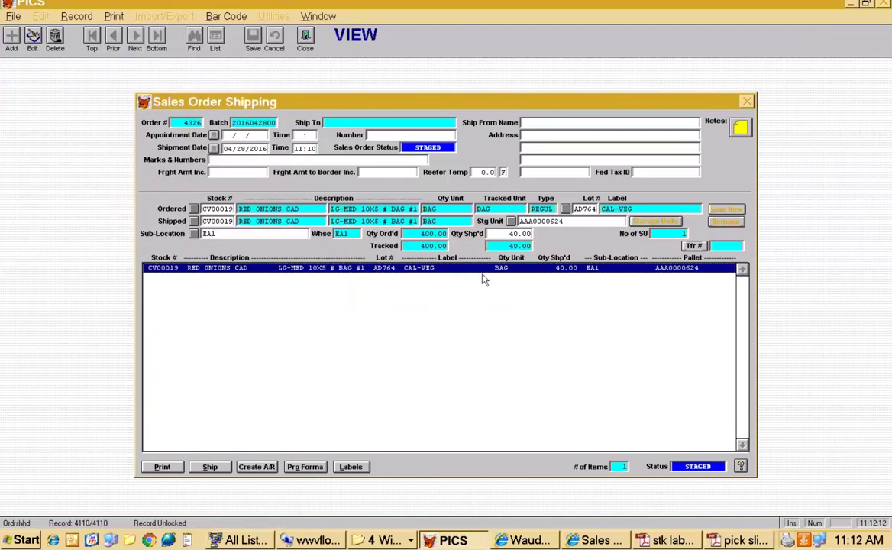
Title the PDF 'Pro Forma' and save it as Pro Forma.pdf
double_click(377, 166)
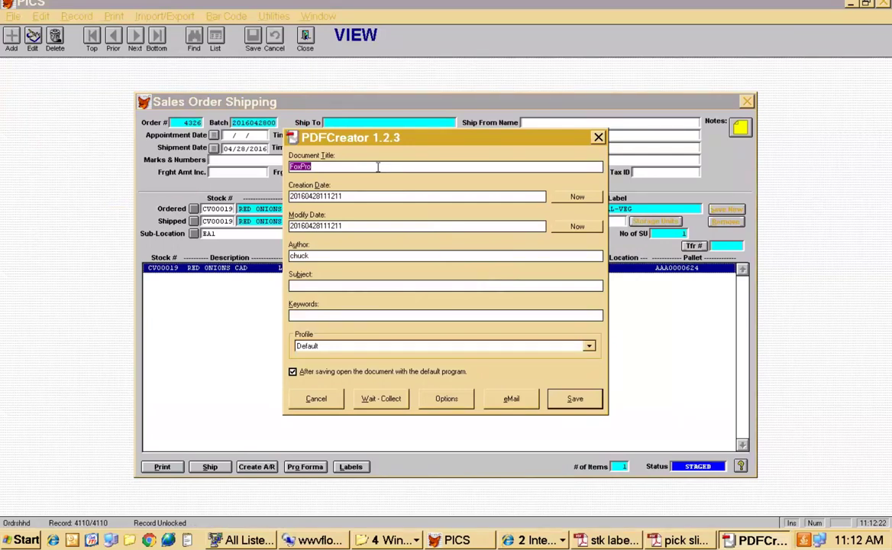
text(Pick)
key(BackSpace)
key(BackSpace)
key(BackSpace)
text(o)
key(BackSpace)
text(ro Forma)
key(Return)
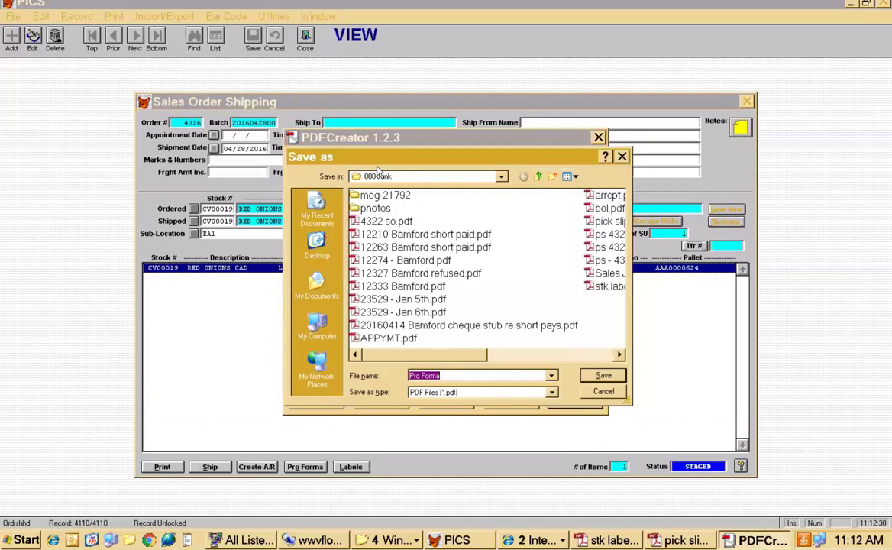
key(Return)
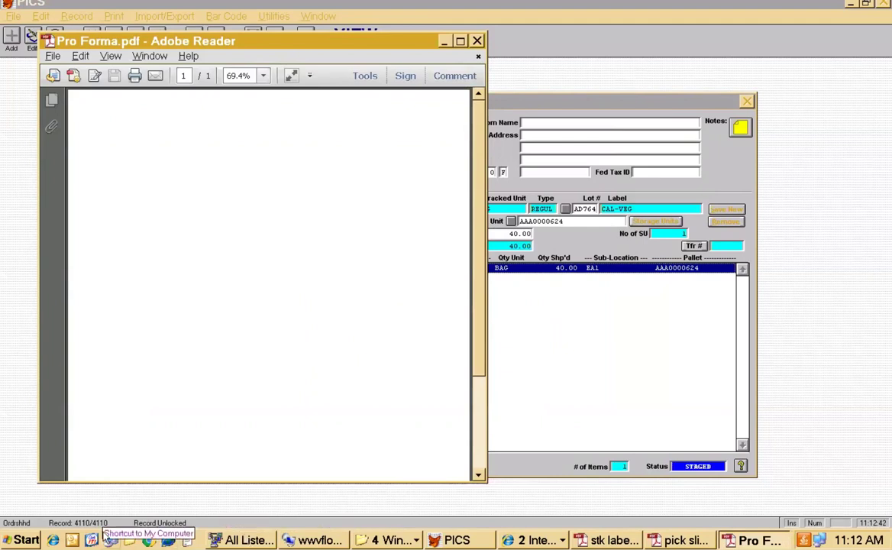
Go from the WaudWare Web Portal to produceinventory.com's Products > Sample Reports form list, maximized
click(53, 540)
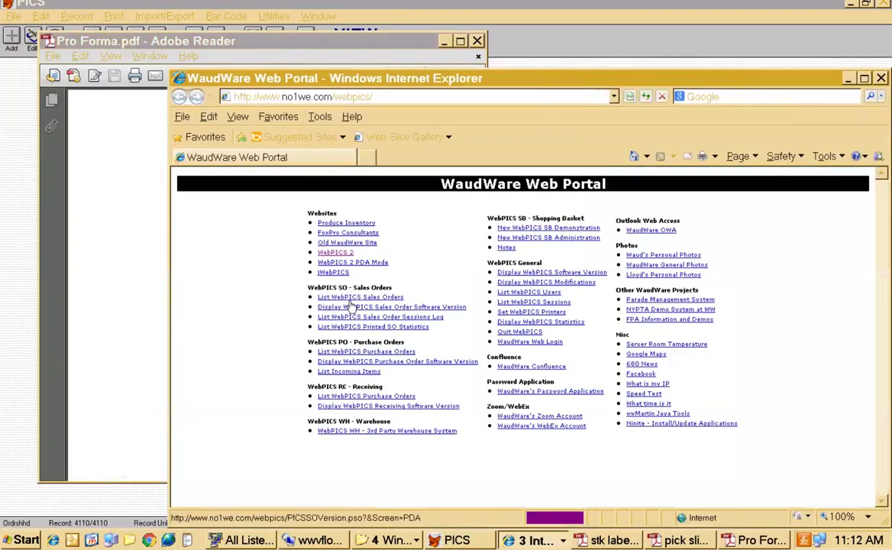
click(353, 224)
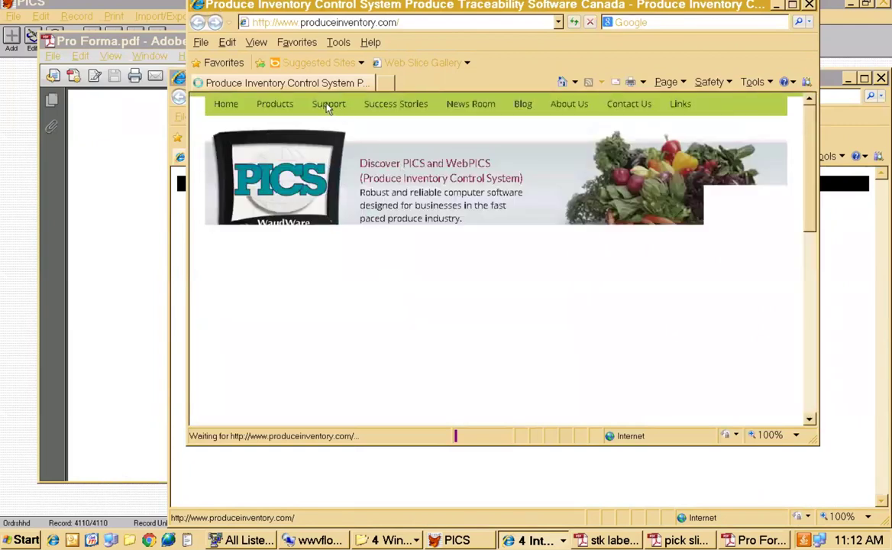
click(284, 109)
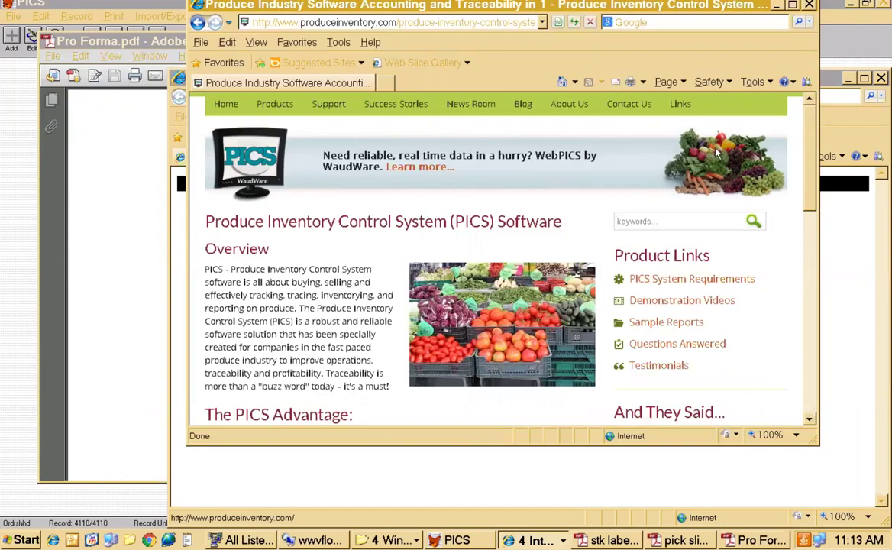
click(666, 323)
click(793, 5)
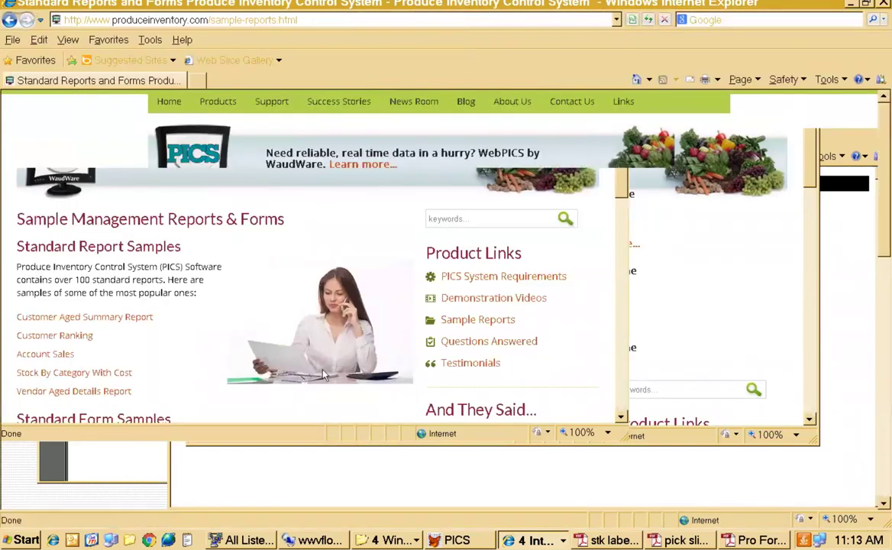
scroll(80, 313, down, 5)
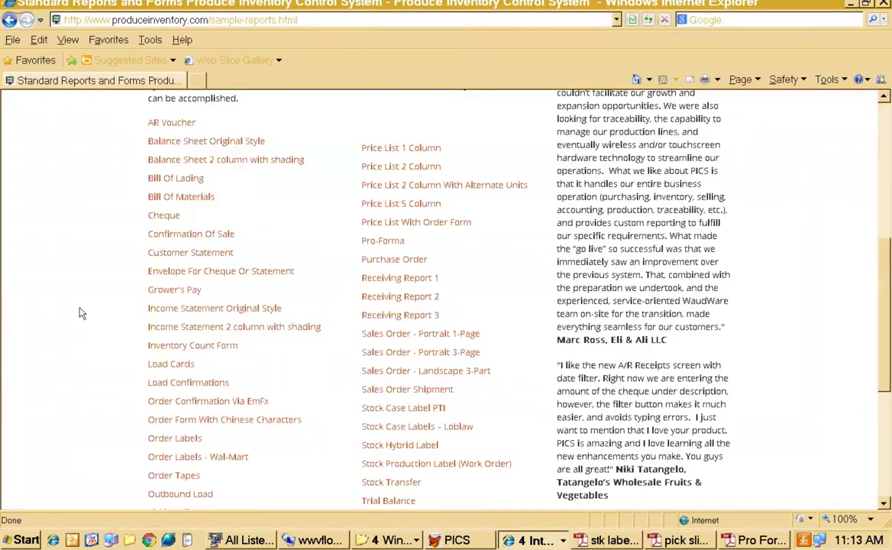
View the sample Pro-Forma PDF, zooming out then back in, and return to PICS
click(388, 242)
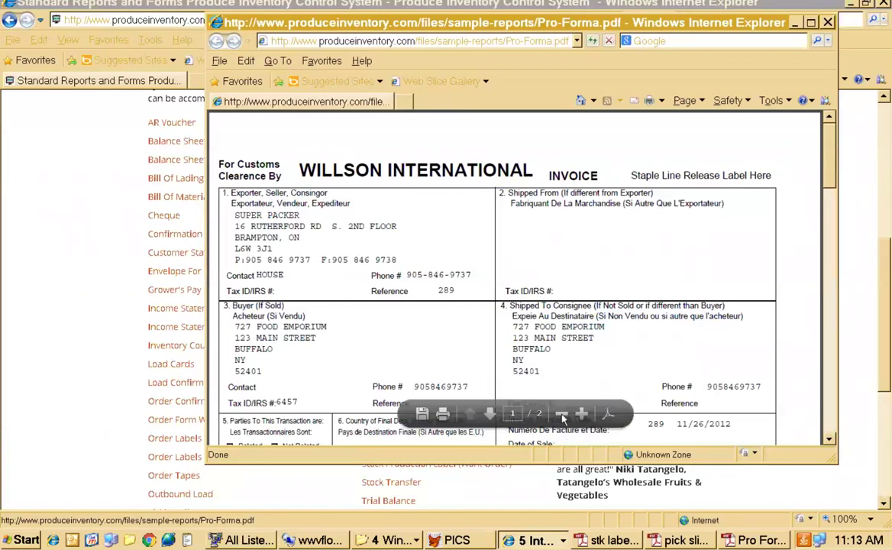
click(563, 417)
click(563, 417)
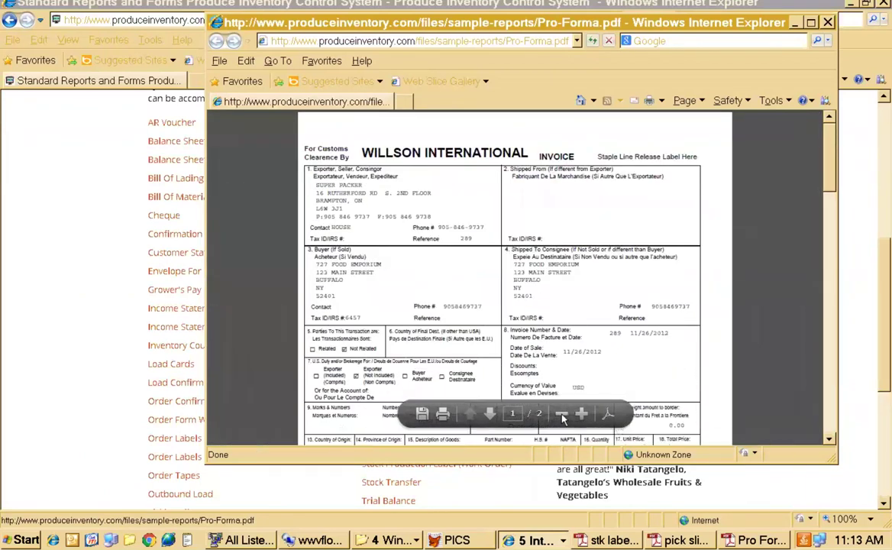
click(563, 417)
click(563, 417)
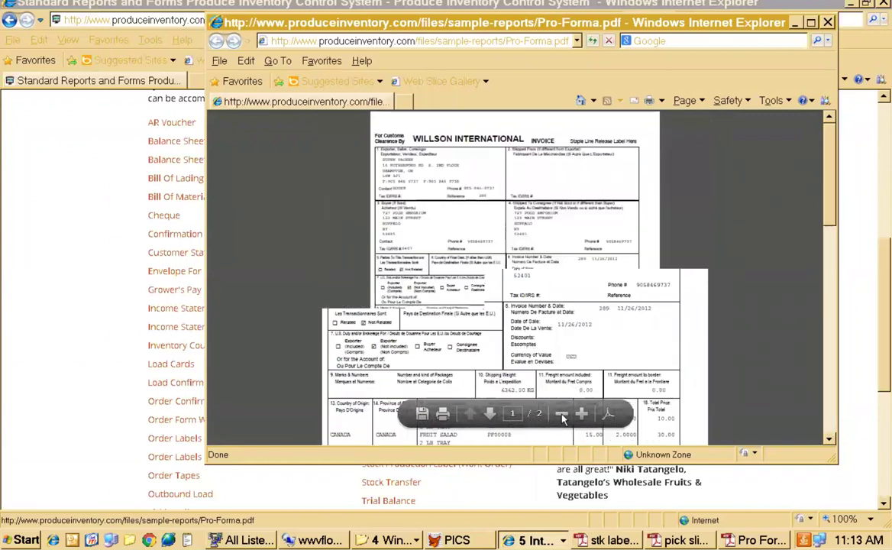
click(563, 417)
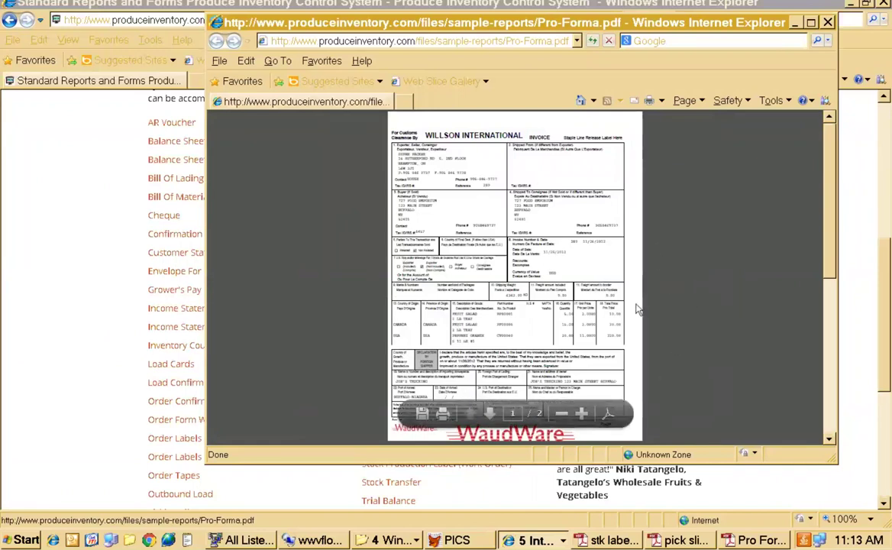
click(583, 414)
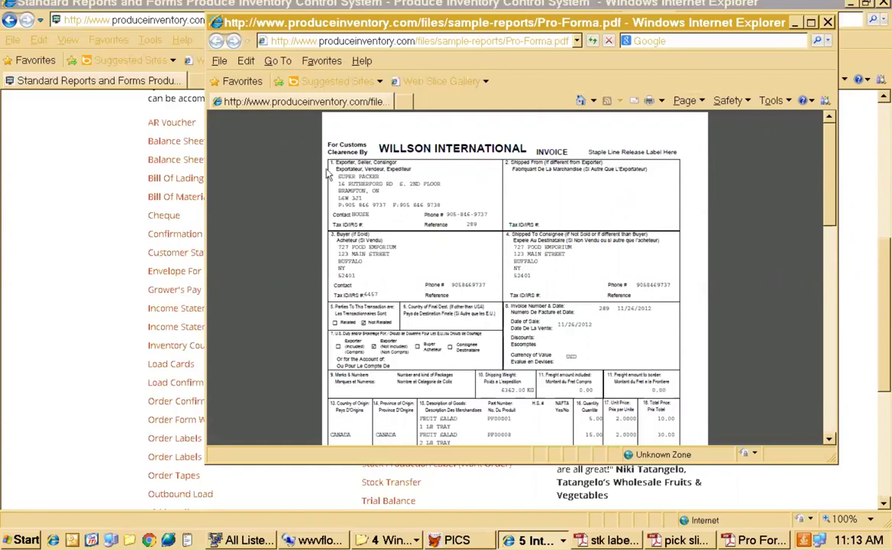
click(468, 541)
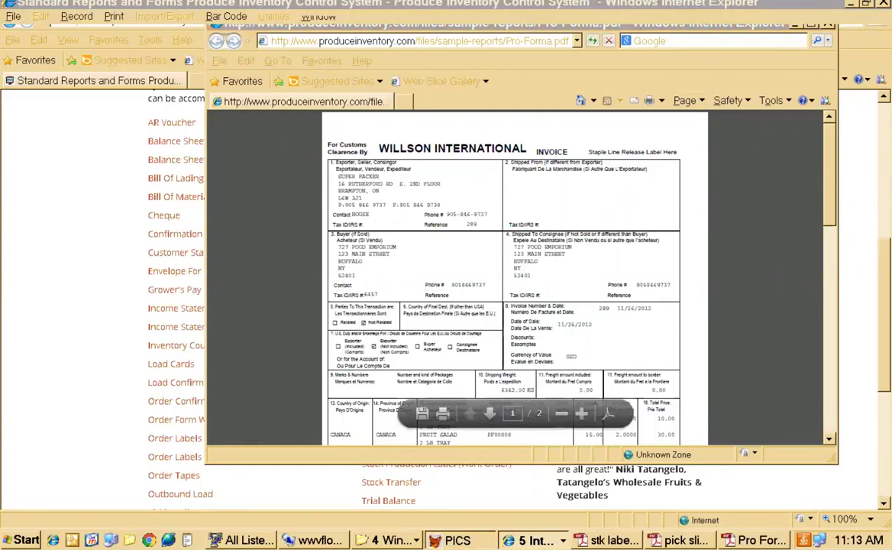
Print only the Bill of Lading for order 4326, leaving out Sales Order and Picking Slip
key(Escape)
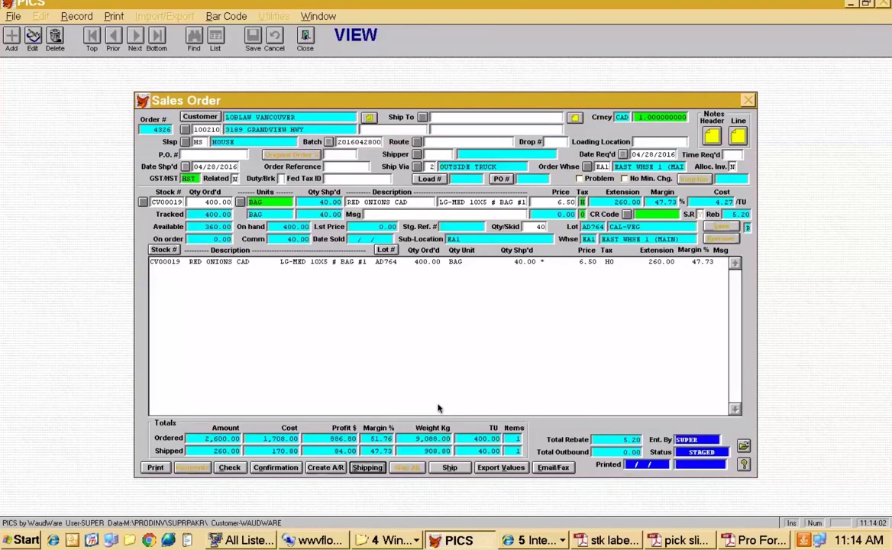
key(alt+p)
key(Up)
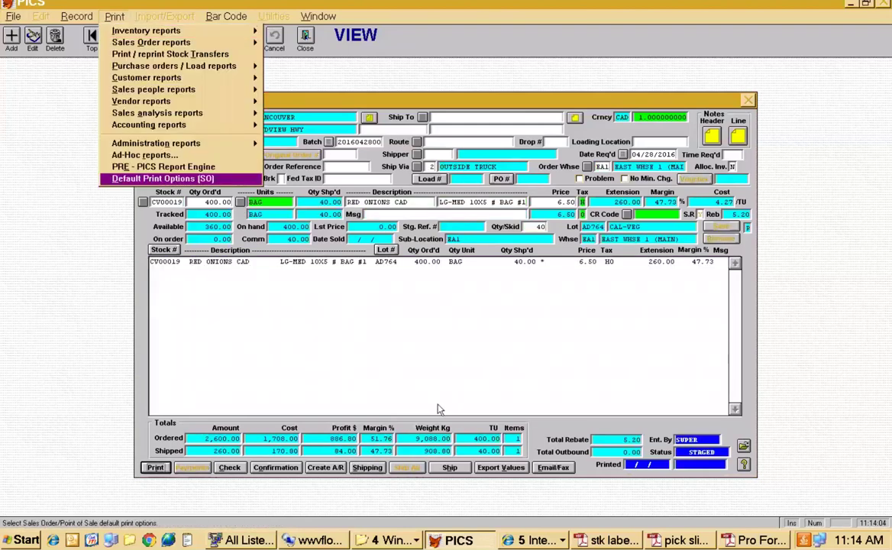
key(Return)
key(Return)
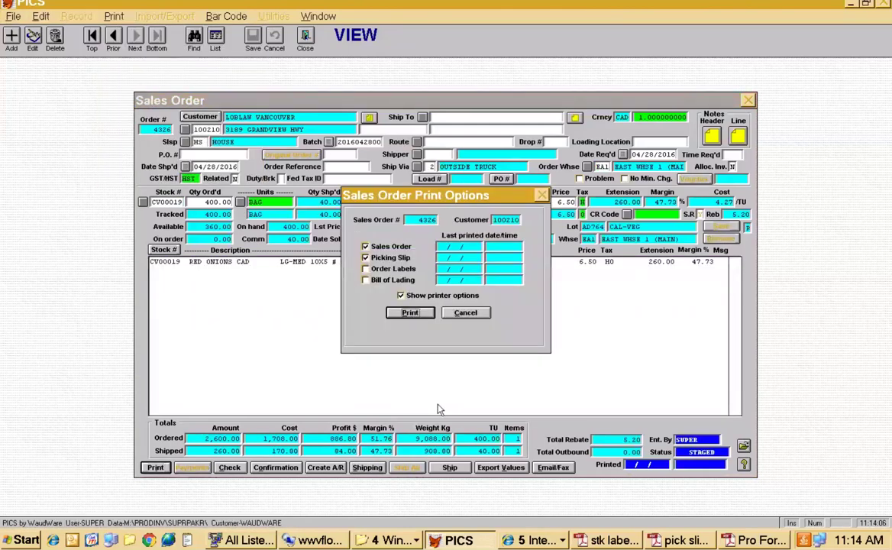
click(365, 246)
click(365, 258)
click(365, 280)
click(409, 313)
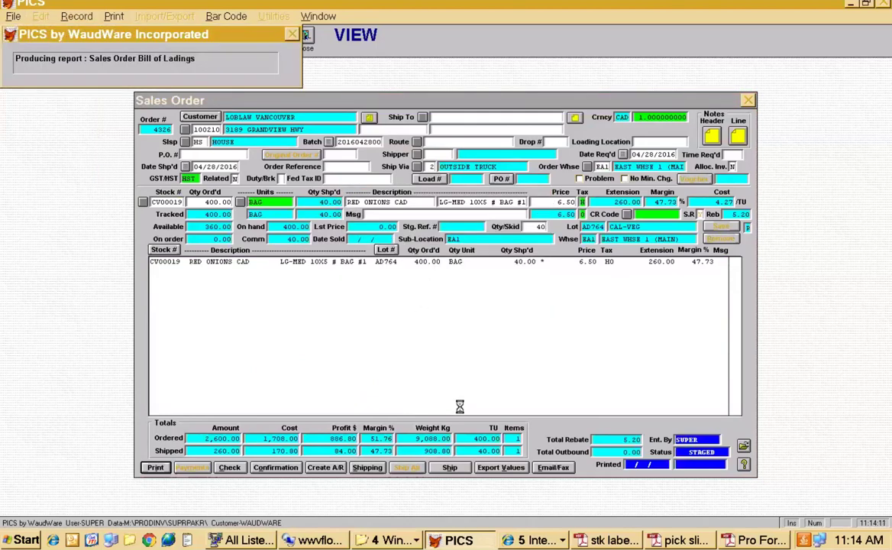
Send it to PDFCreator titled BOL and save as BOL.pdf, replacing the existing file
key(Down)
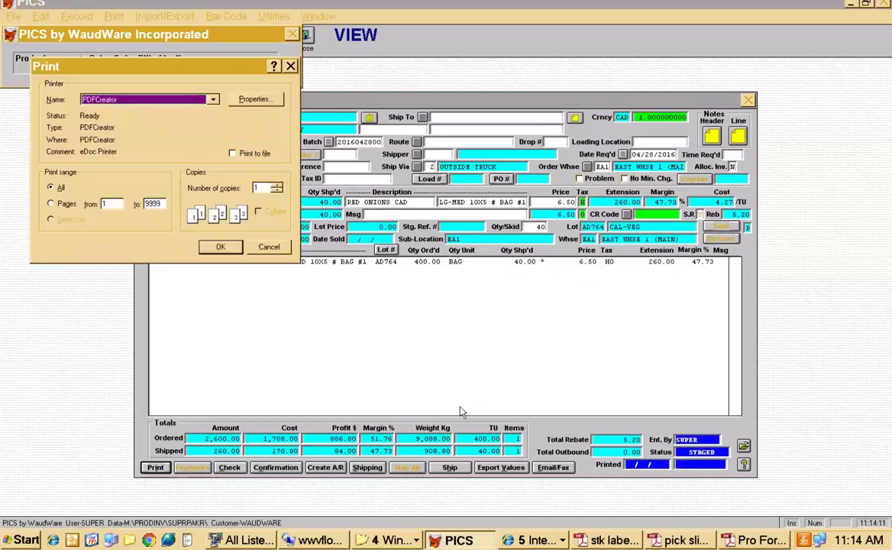
key(Return)
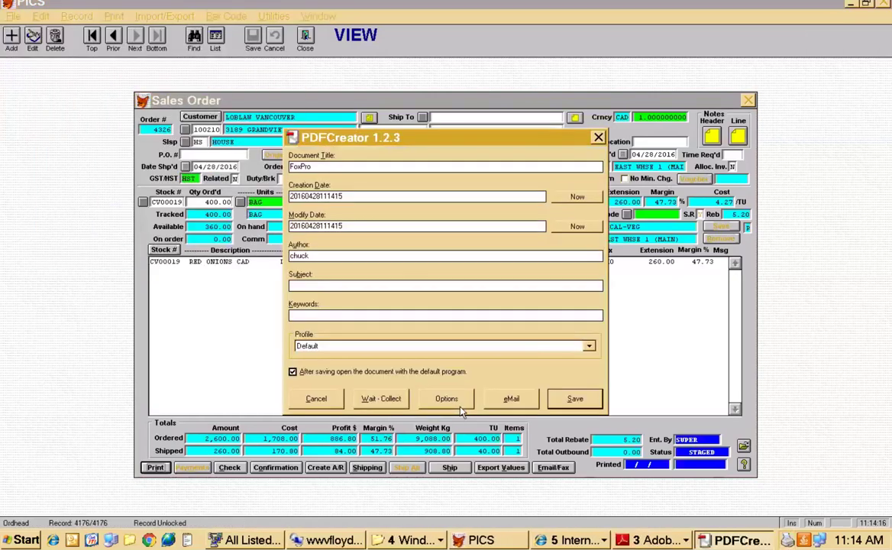
text(BOL)
key(Return)
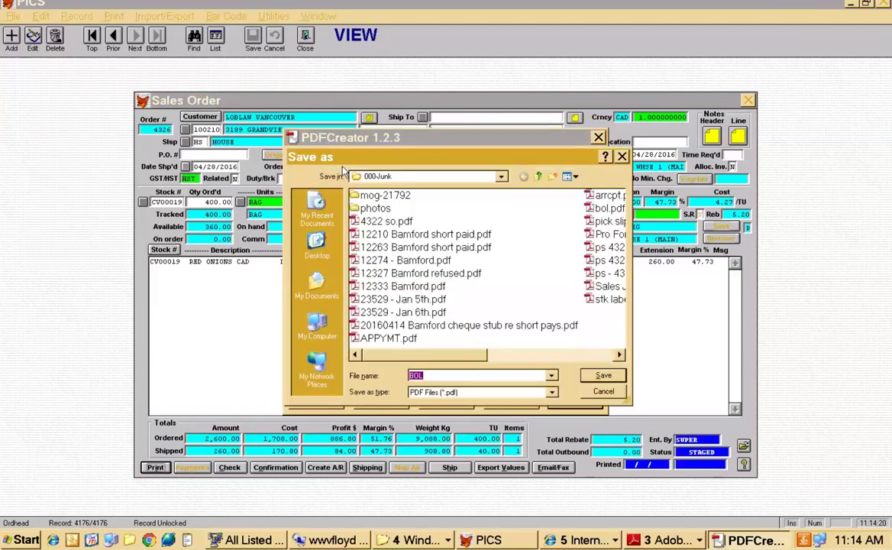
key(Return)
key(y)
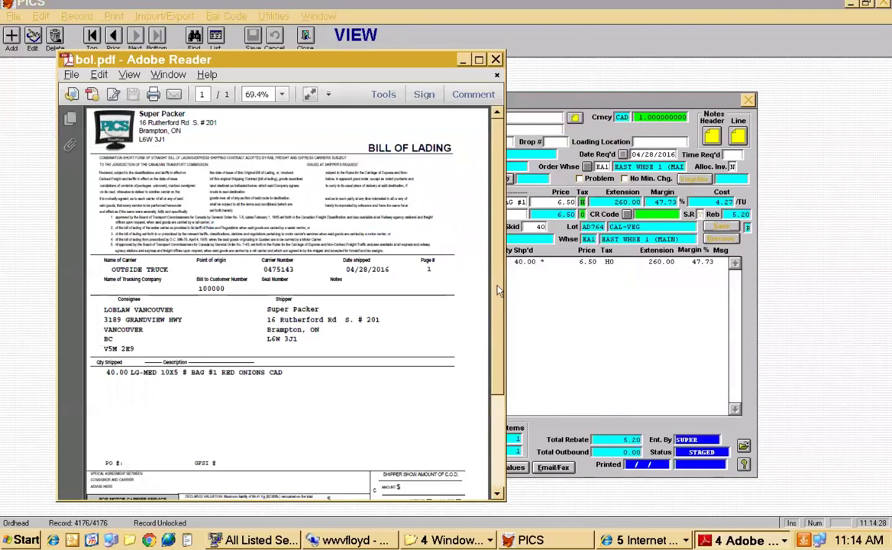
Review the bill of lading PDF, including carrier number 0475143 and totals, then minimize Adobe Reader
drag(414, 61, 513, 17)
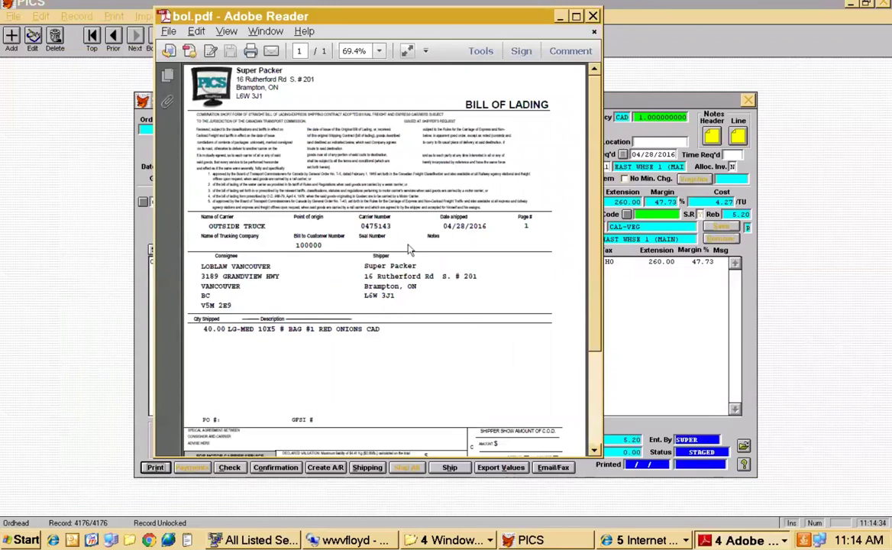
double_click(379, 226)
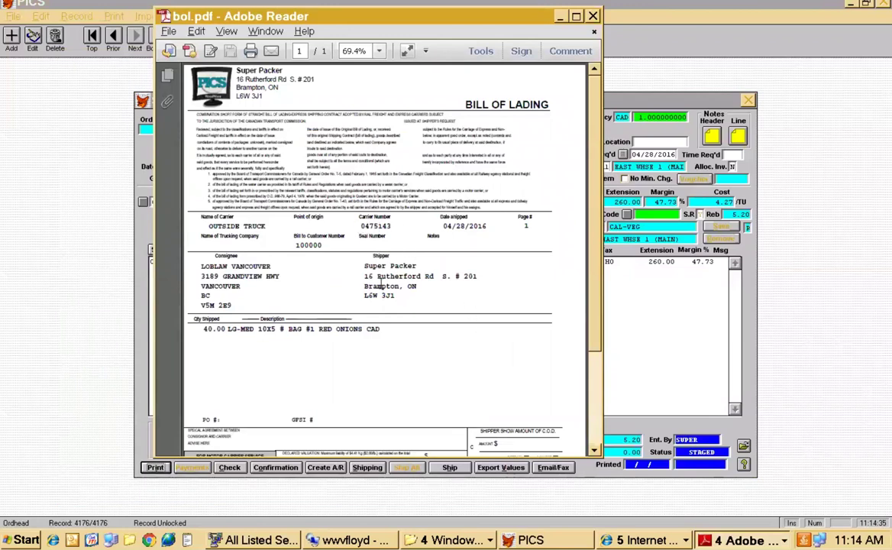
click(417, 382)
scroll(418, 378, down, 3)
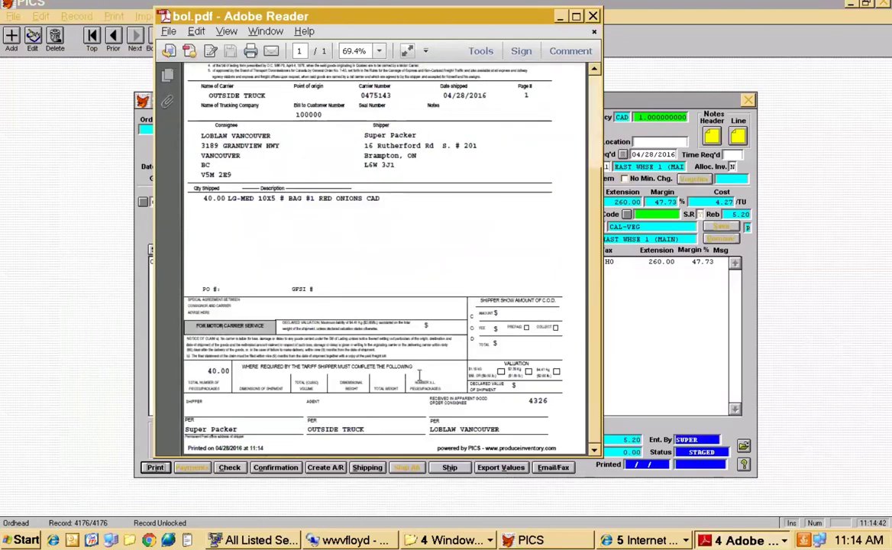
click(560, 17)
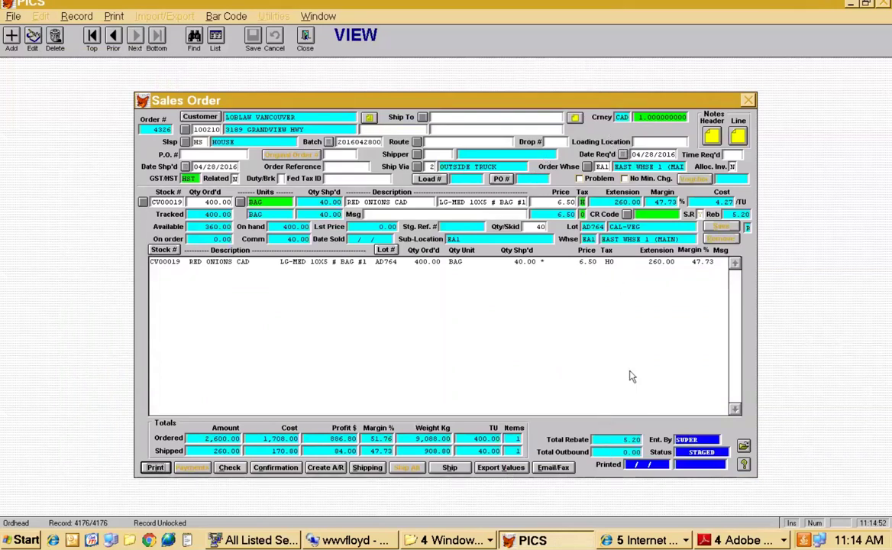
Close sales order 4326, then browse the Bar Code menu and File > Accounting submenus
key(Escape)
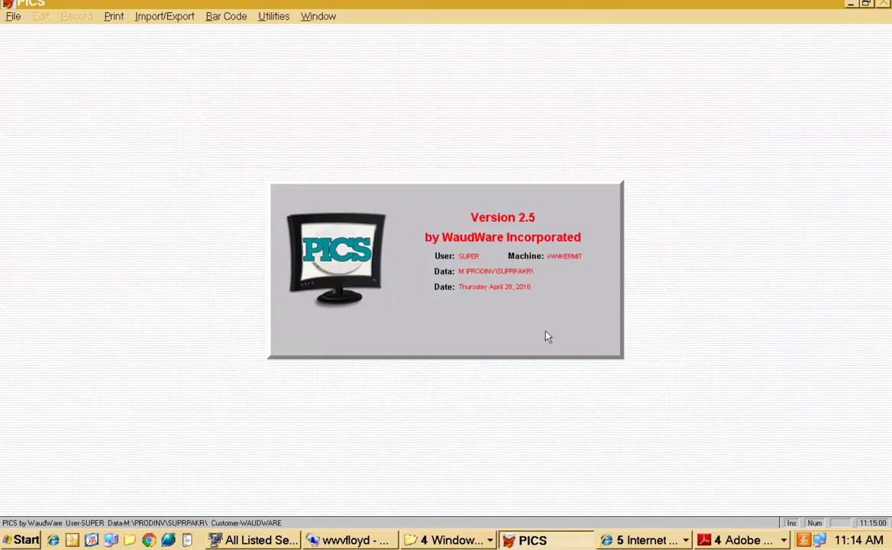
click(227, 17)
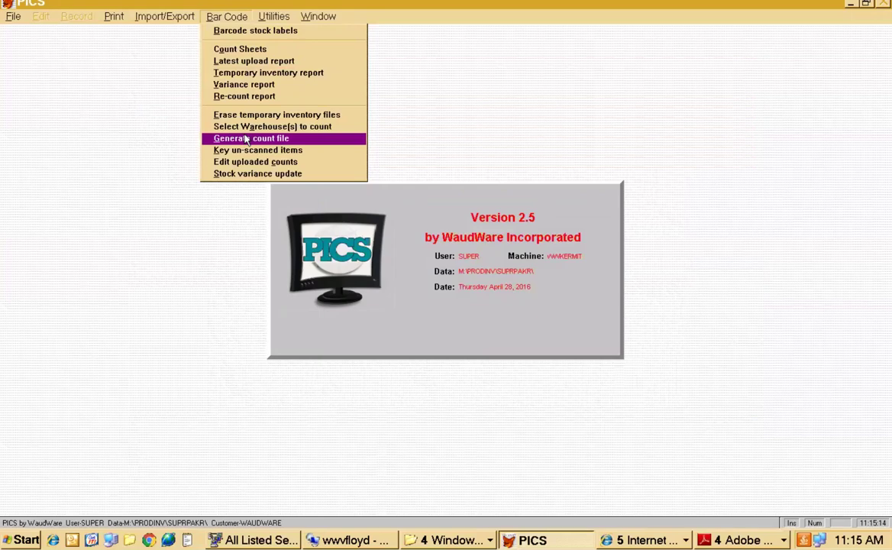
click(62, 99)
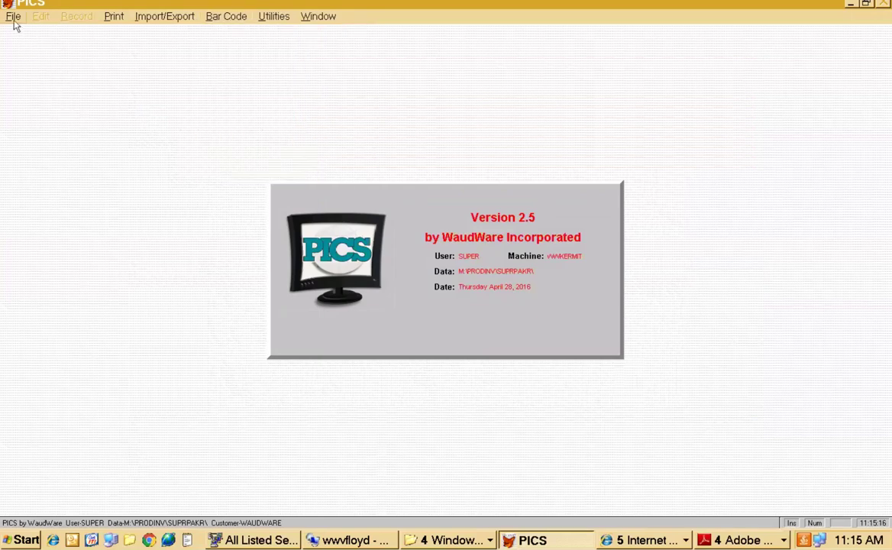
click(14, 21)
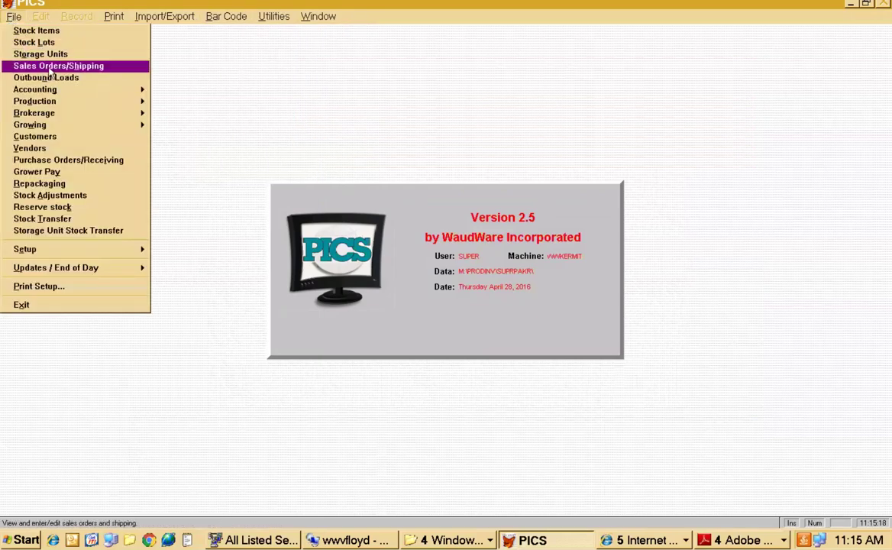
mouse_move(50, 89)
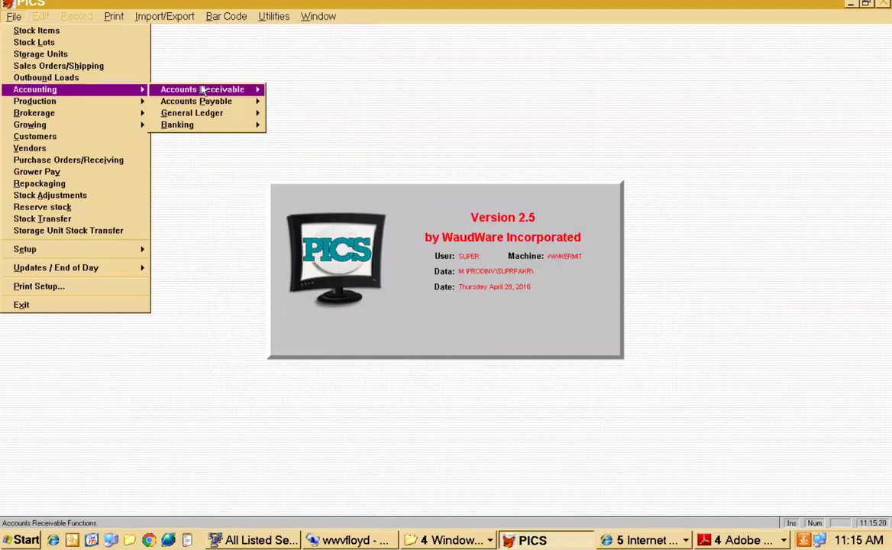
mouse_move(226, 91)
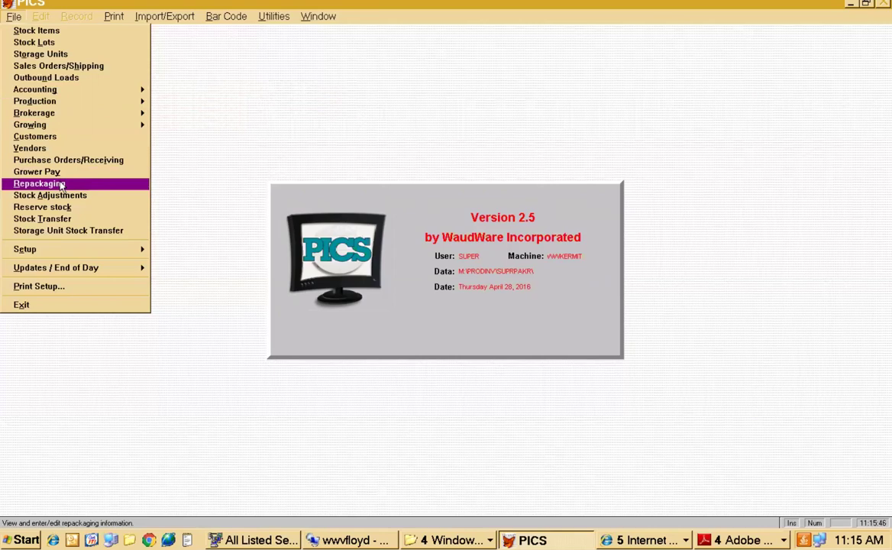
click(61, 185)
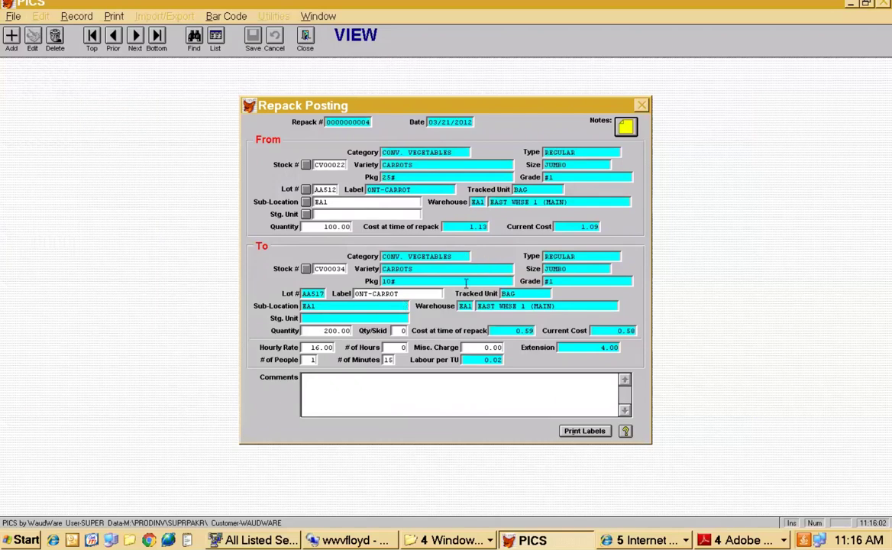
click(139, 31)
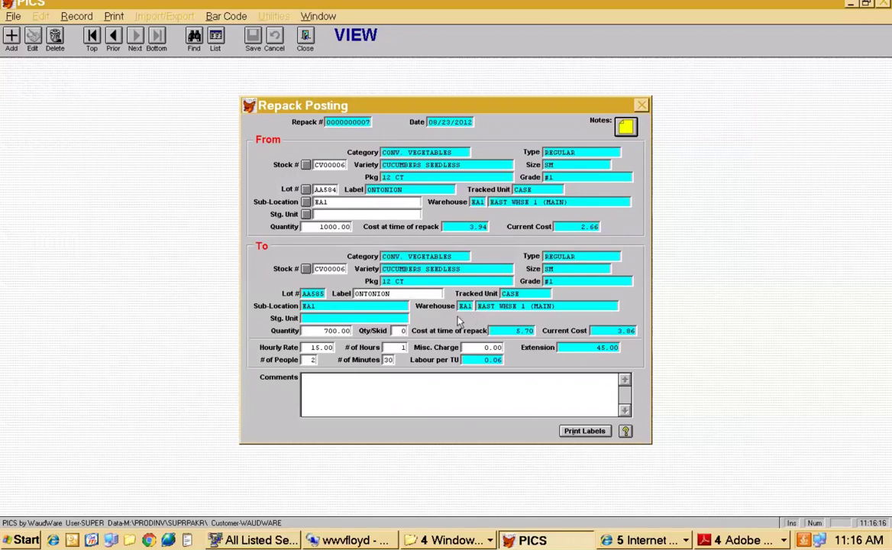
key(Escape)
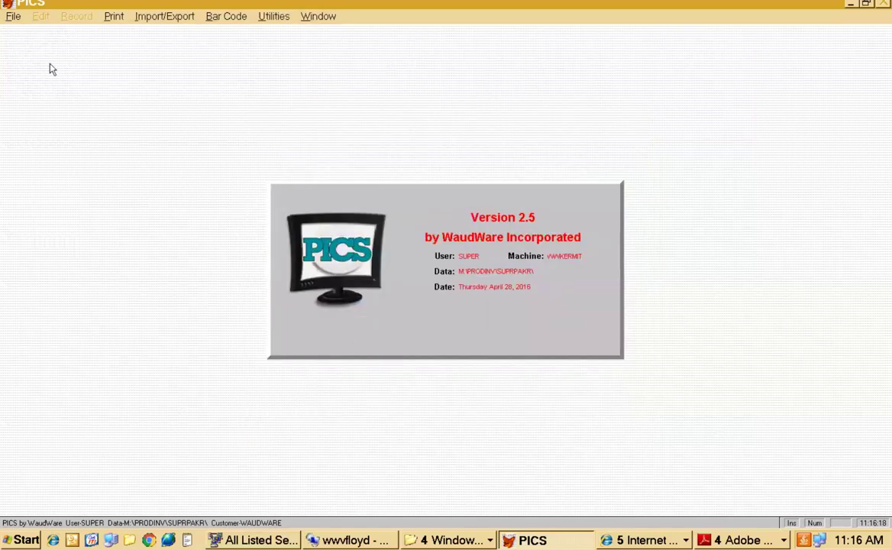
key(alt+f)
key(Up)
key(Up)
key(Up)
key(Up)
key(Up)
key(Up)
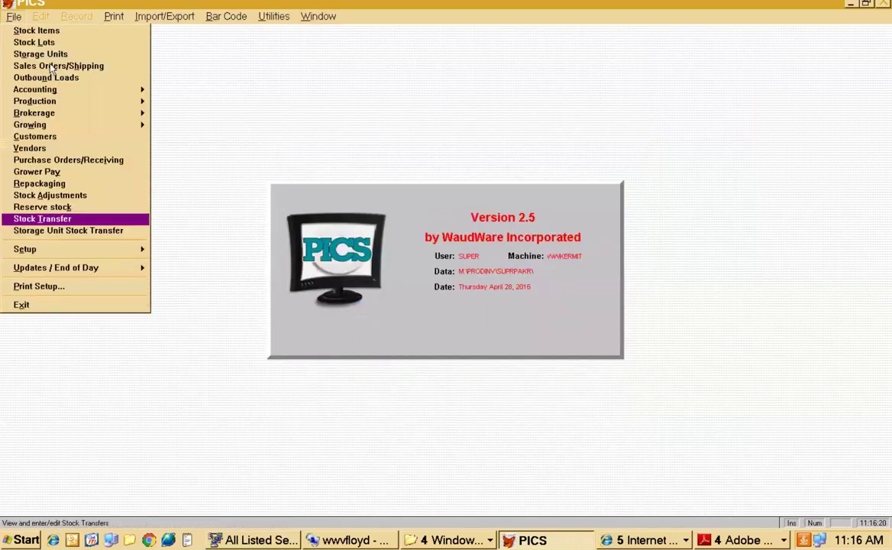
key(Up)
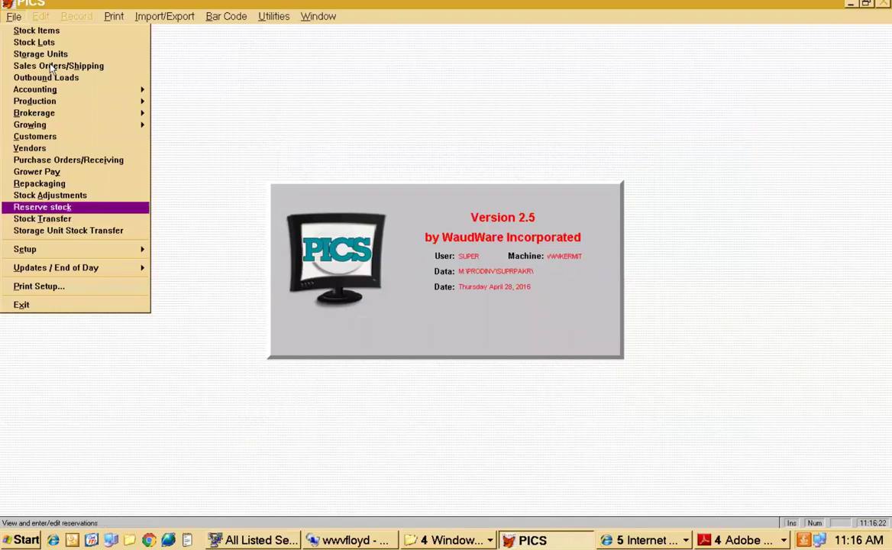
key(Up)
key(Up)
key(Up)
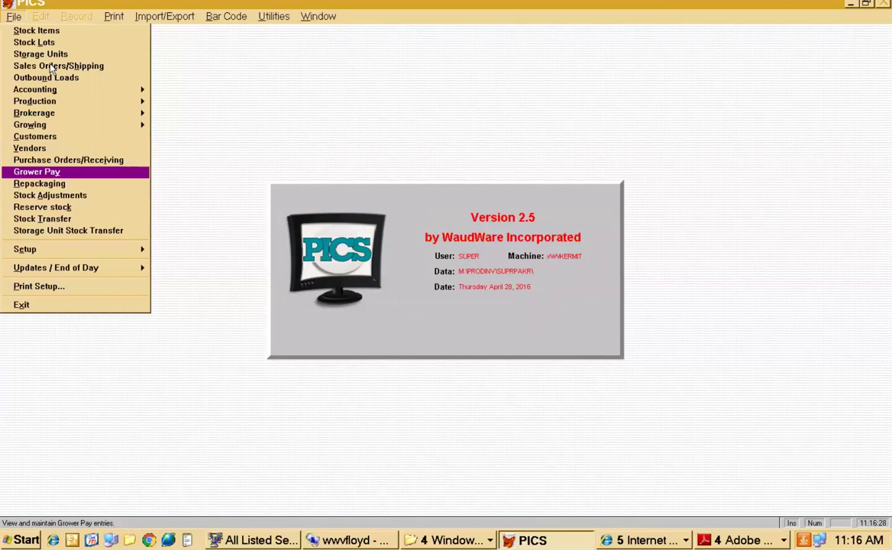
key(Return)
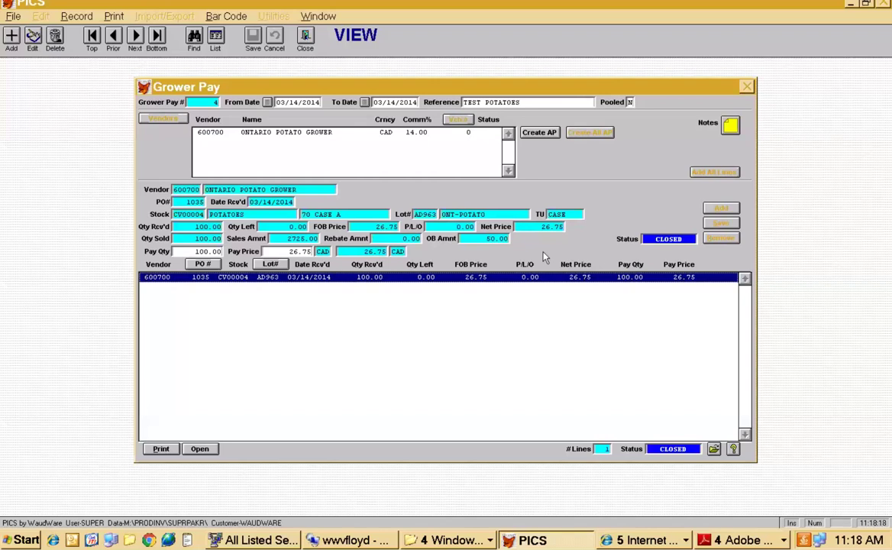
key(Escape)
key(alt+f)
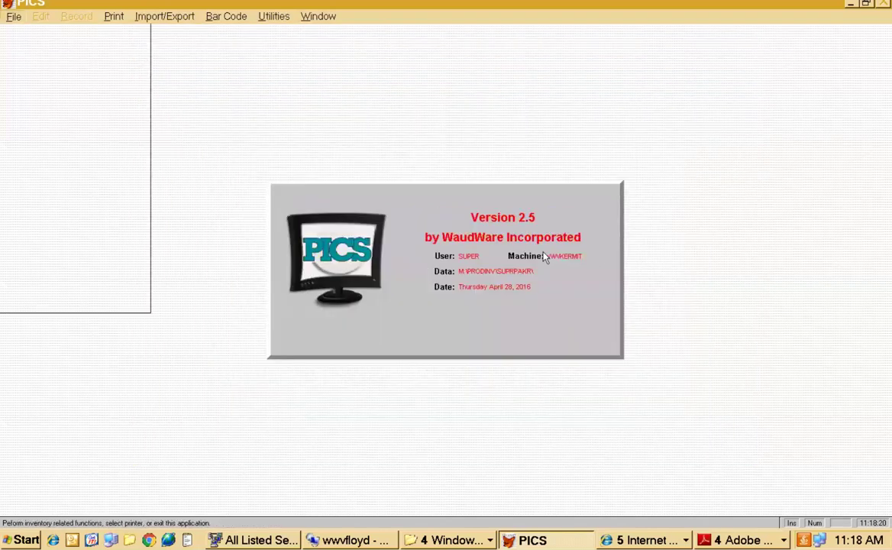
key(Down)
key(Down)
key(Down)
key(Down)
key(Down)
key(Down)
key(Down)
key(Down)
key(Down)
key(Down)
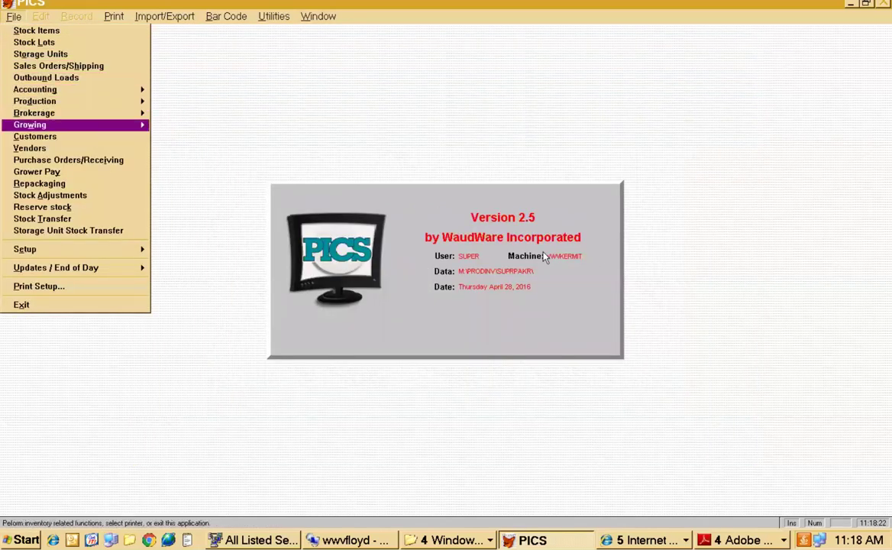
key(Down)
key(Down)
key(Down)
key(Up)
key(Up)
key(Up)
key(Up)
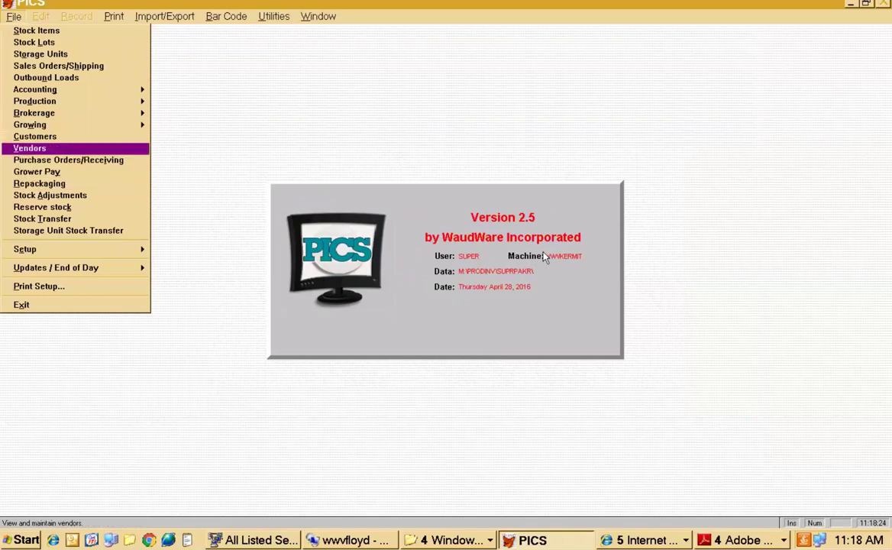
key(Up)
key(Up)
key(Up)
key(Up)
key(Up)
key(Up)
key(Up)
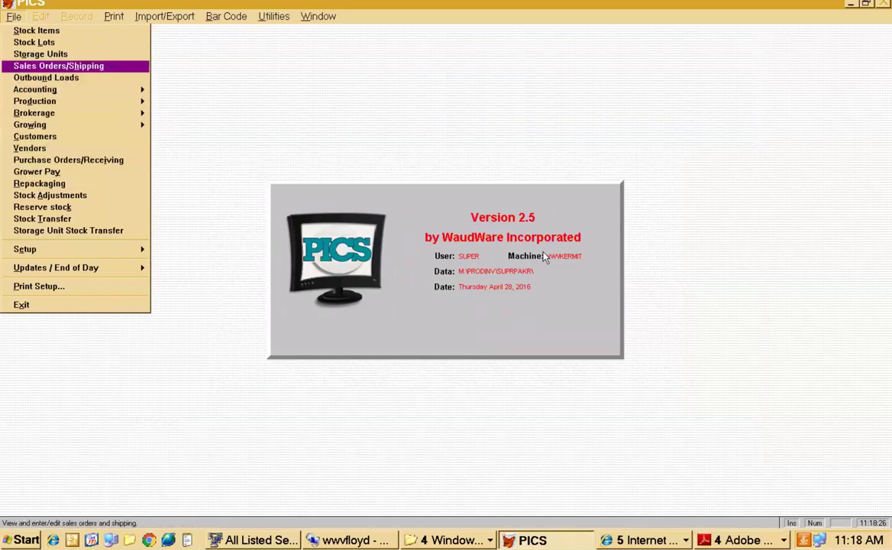
key(Right)
key(Right)
key(Right)
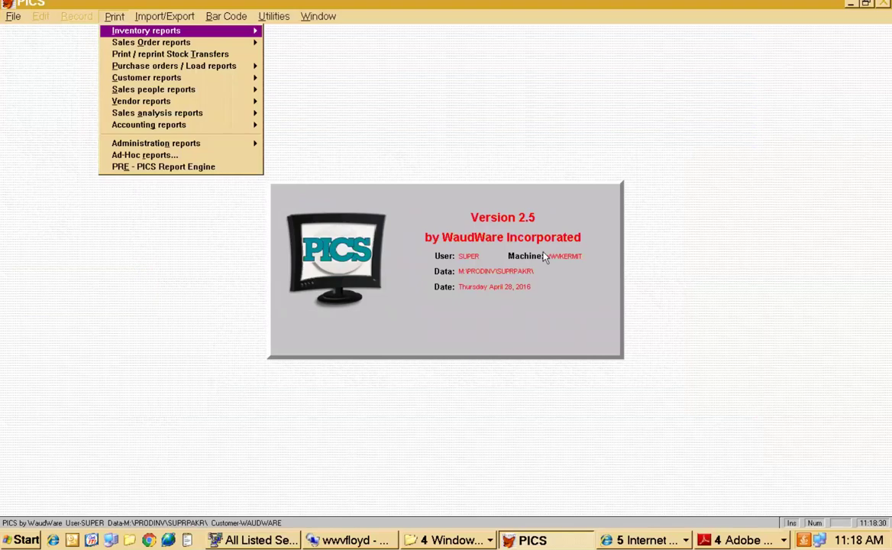
key(Right)
key(Right)
key(Right)
key(Down)
key(Down)
key(Down)
key(Down)
key(Down)
key(Down)
key(Down)
key(Down)
key(Down)
key(Up)
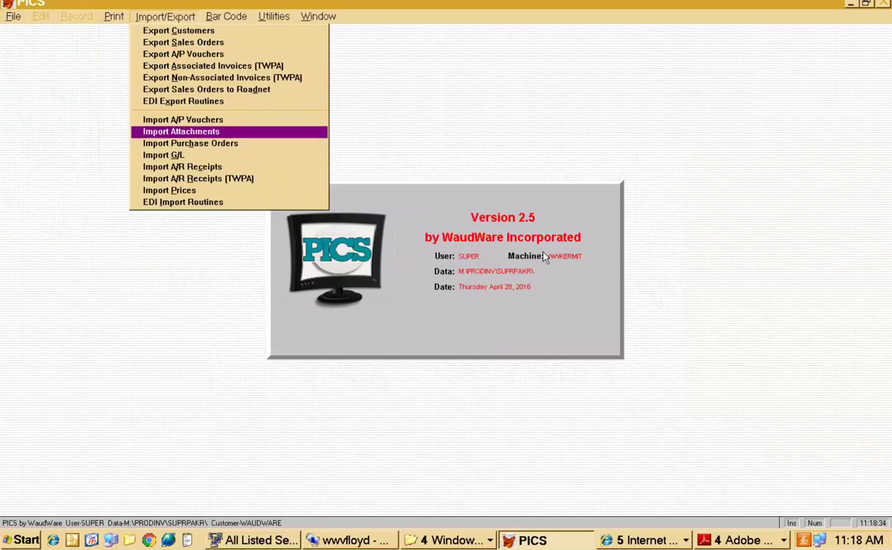
key(Up)
key(Up)
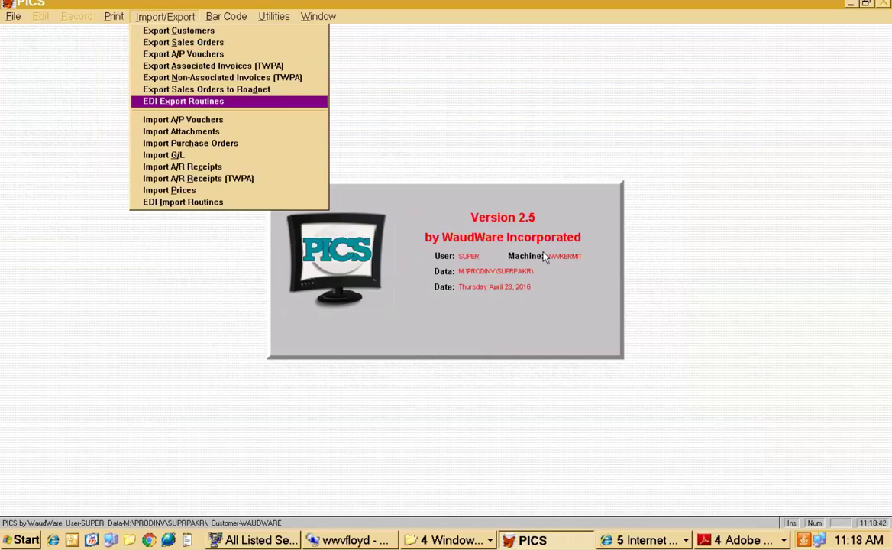
key(Right)
key(Right)
key(Escape)
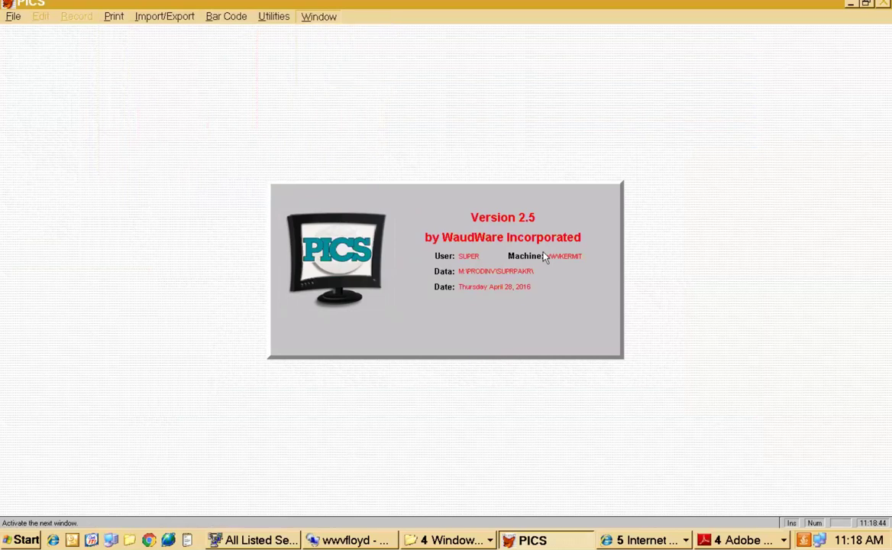
key(alt+space)
key(Escape)
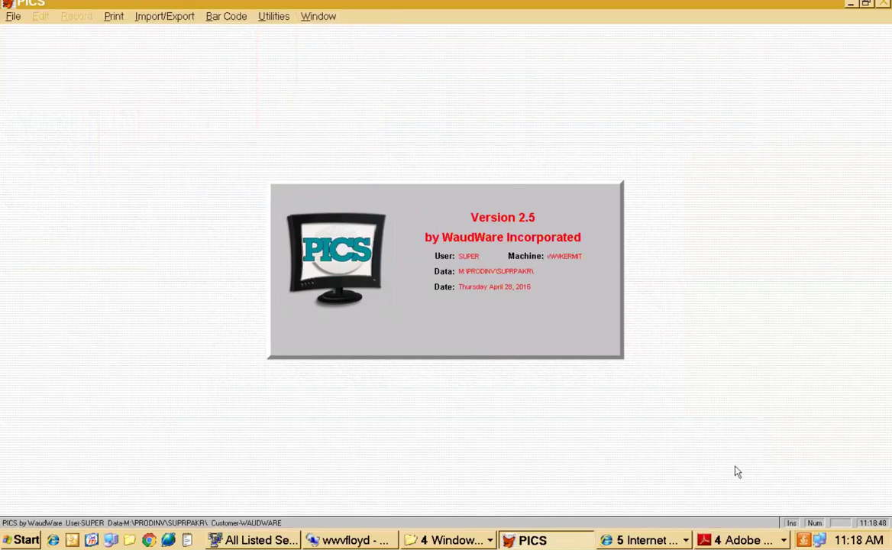
click(744, 541)
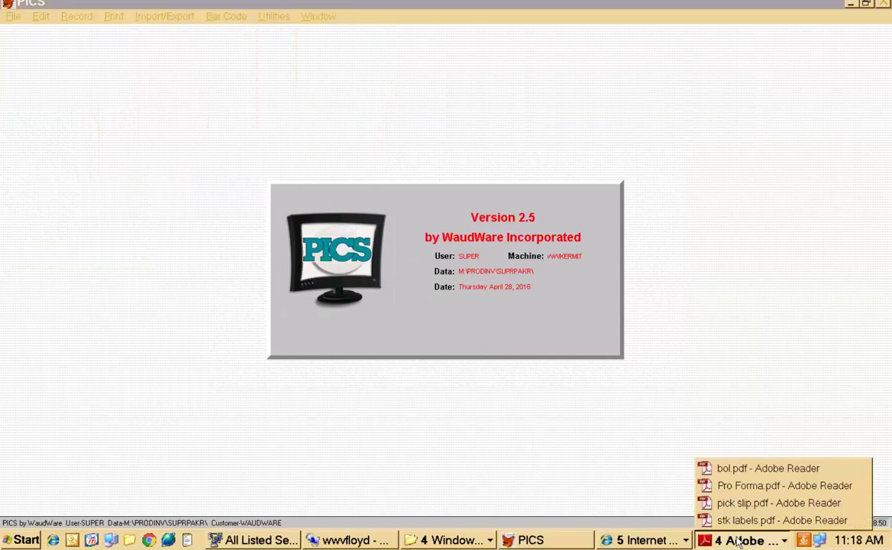
click(609, 432)
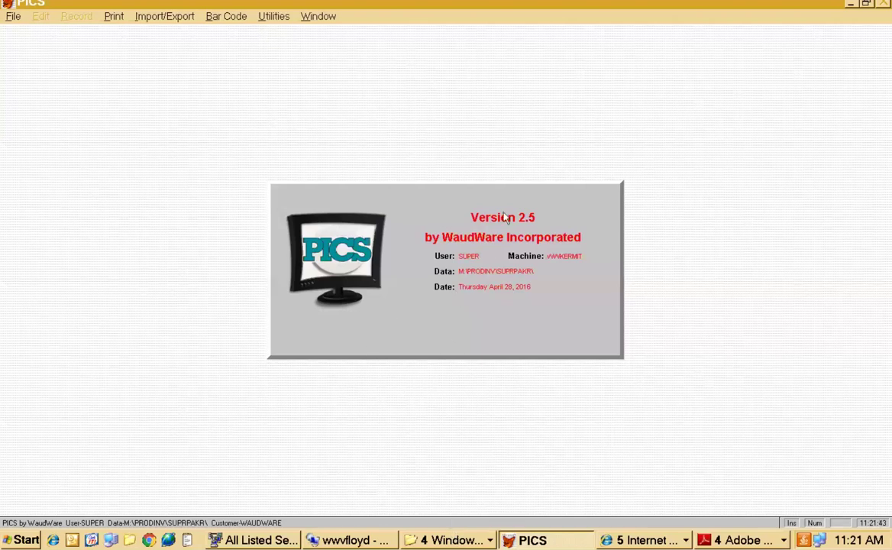
Launch the VPICS shortcut from the C:\local\WW Apps folder window
click(443, 537)
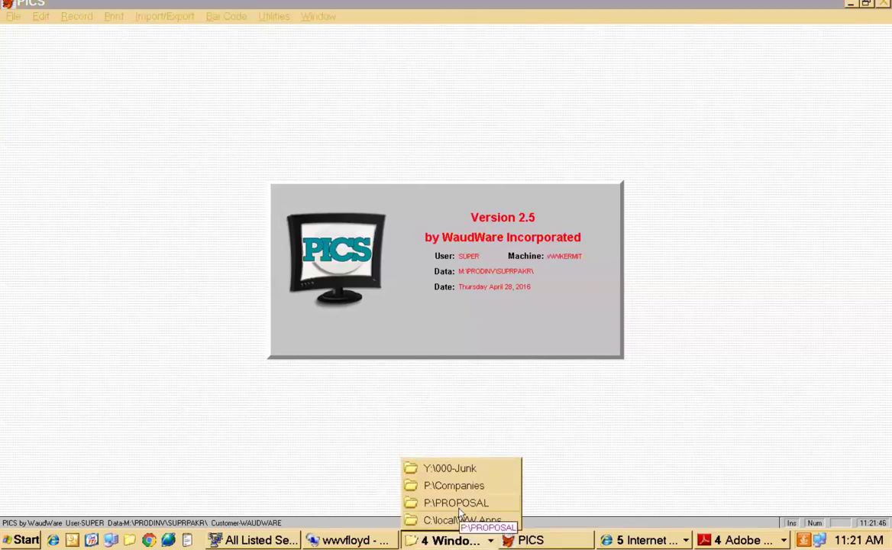
click(459, 520)
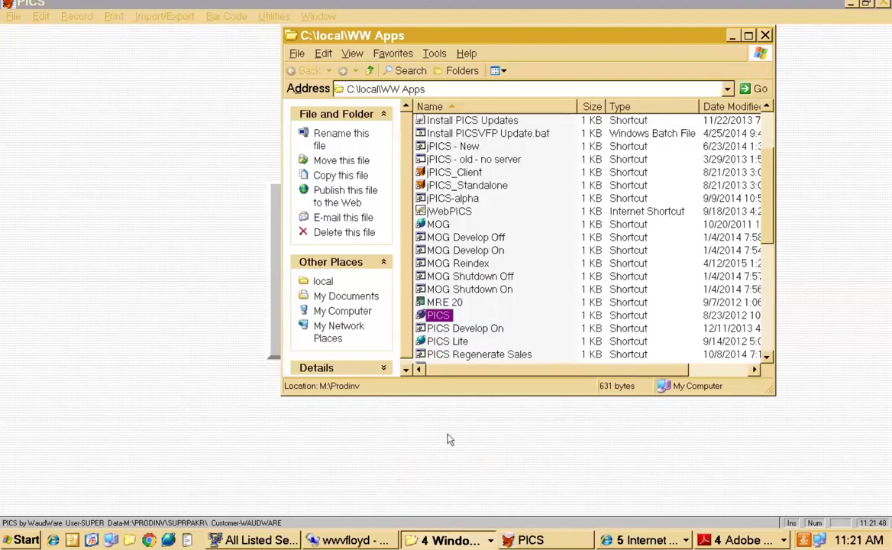
key(v)
key(Return)
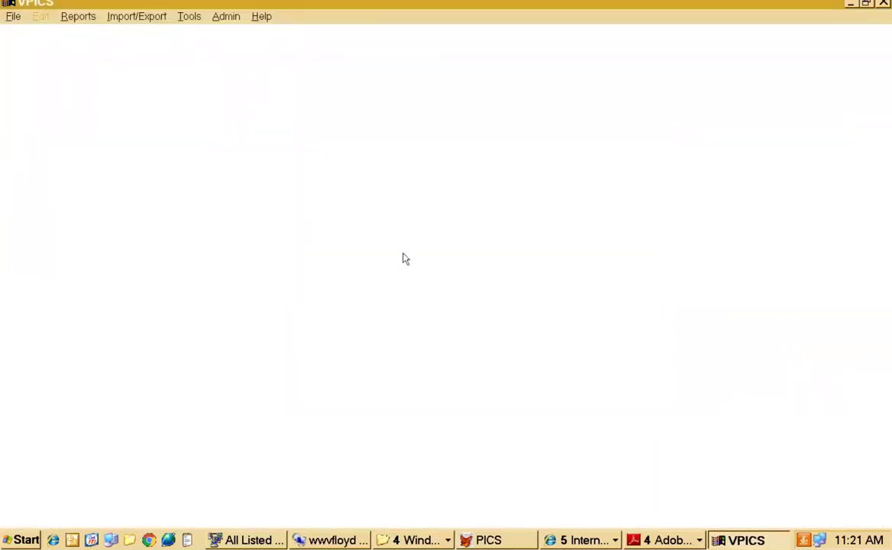
Open the Purchase Order touch screen via VPICS's File > Touch Screens menu
click(16, 16)
mouse_move(35, 32)
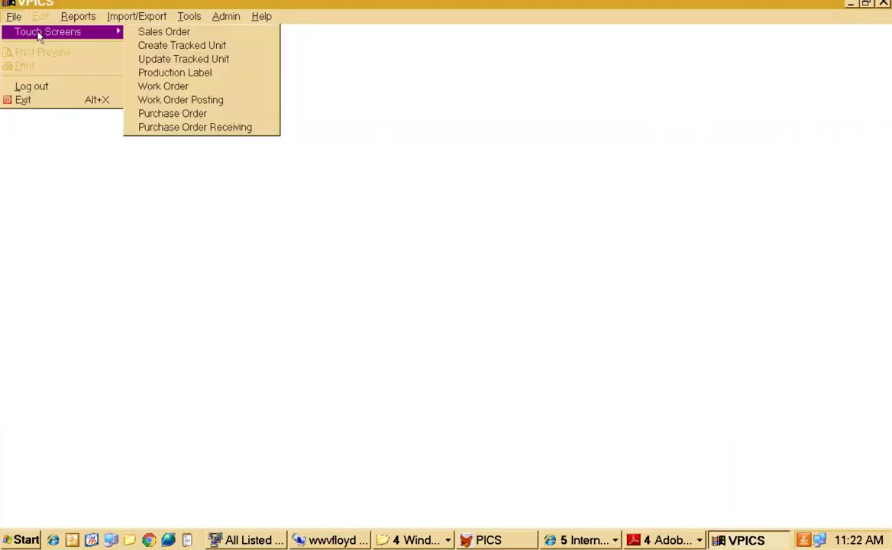
click(198, 114)
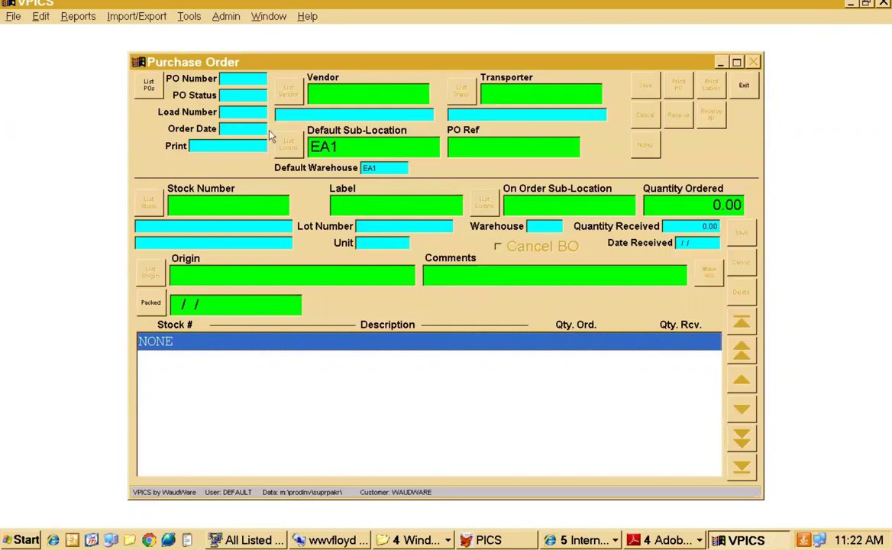
Open purchase order 1681 from BC BERRY G out of the PO list
click(149, 84)
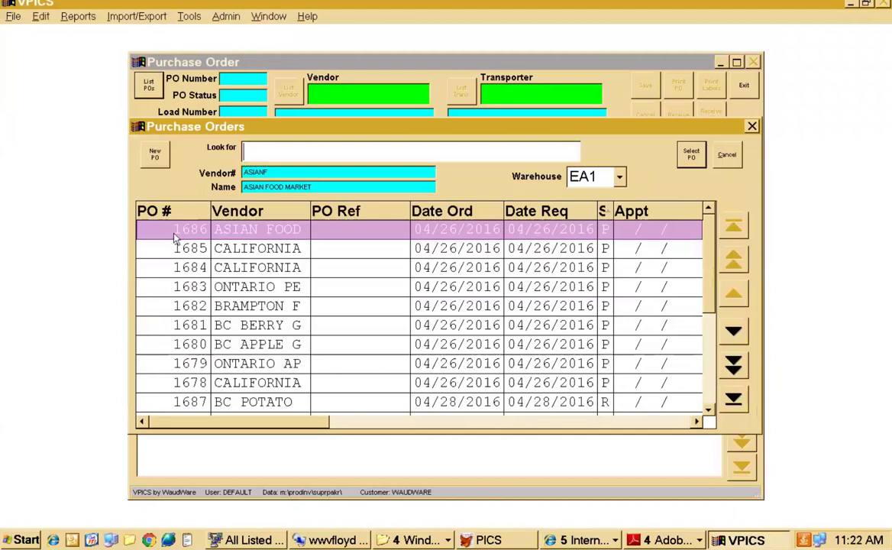
click(183, 325)
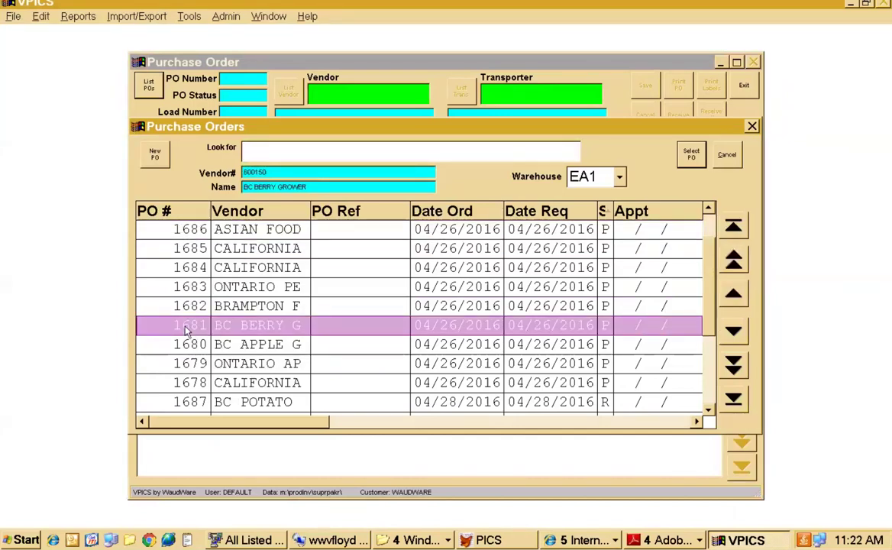
double_click(186, 327)
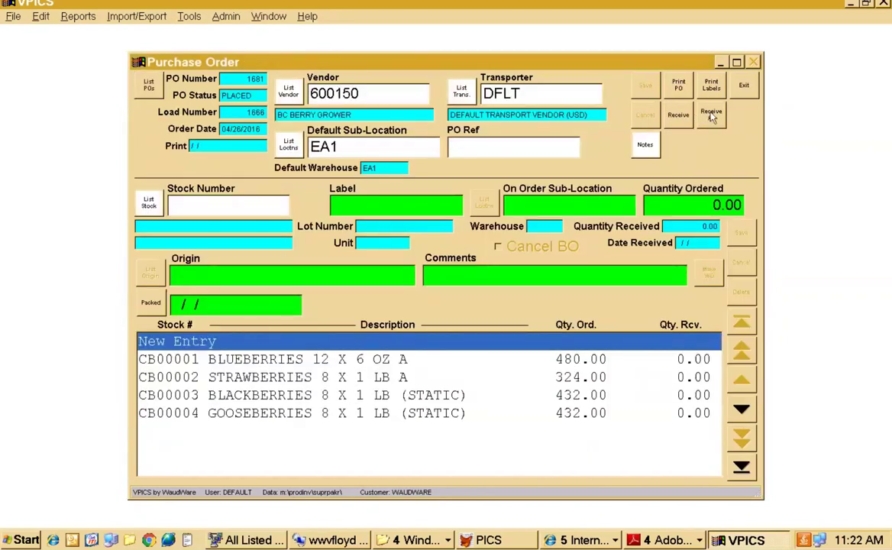
Receive 400 of CB00003 BLACKBERRIES on PO 1681 into location EA1, then close receiving
click(679, 115)
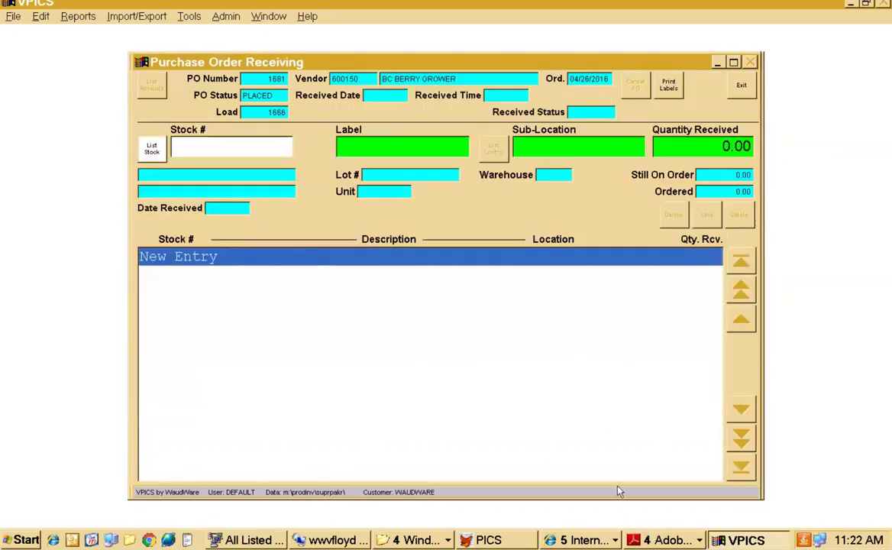
click(151, 147)
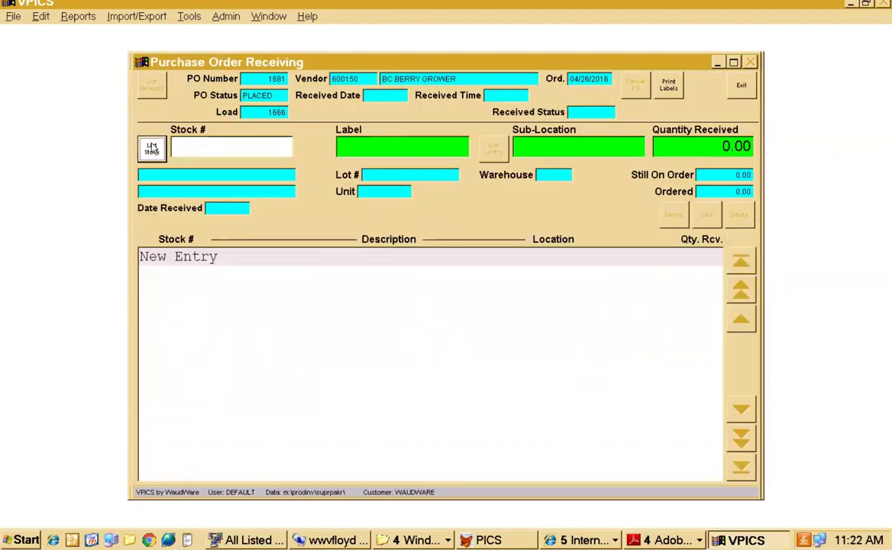
double_click(292, 260)
click(246, 260)
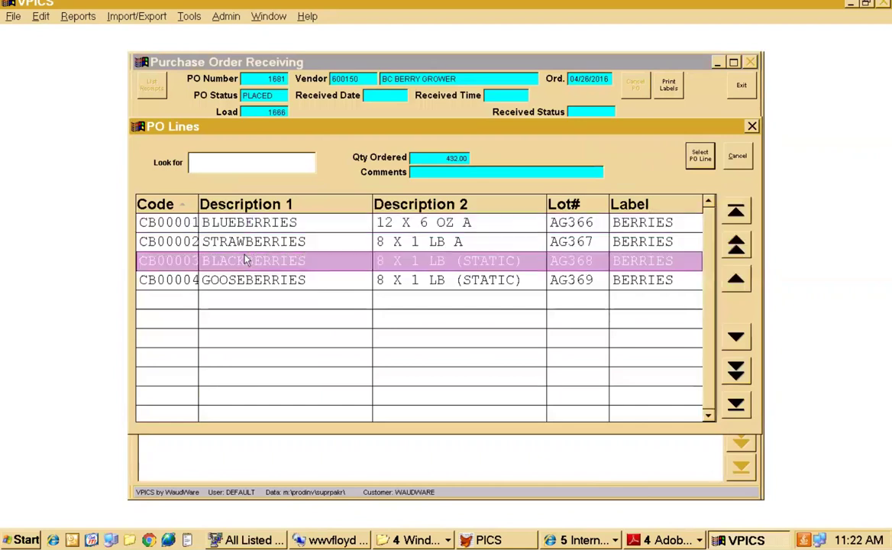
double_click(246, 261)
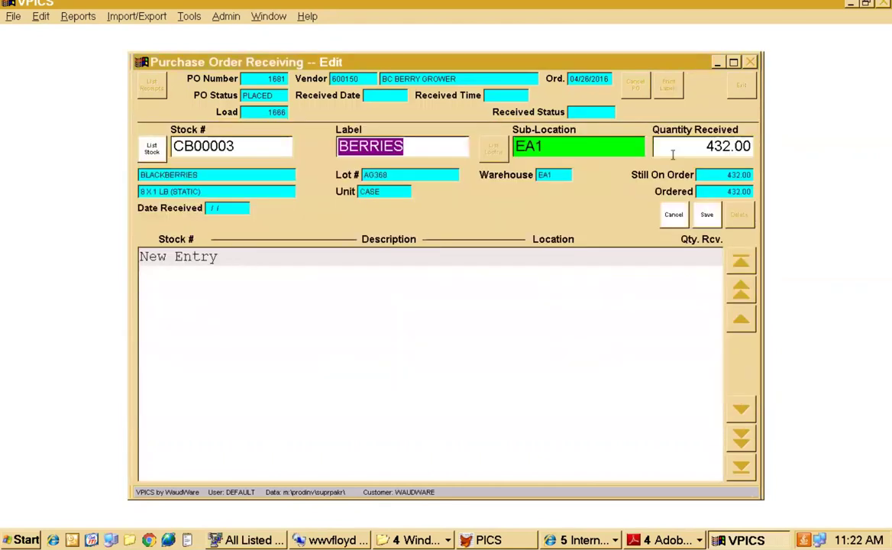
key(Tab)
key(Tab)
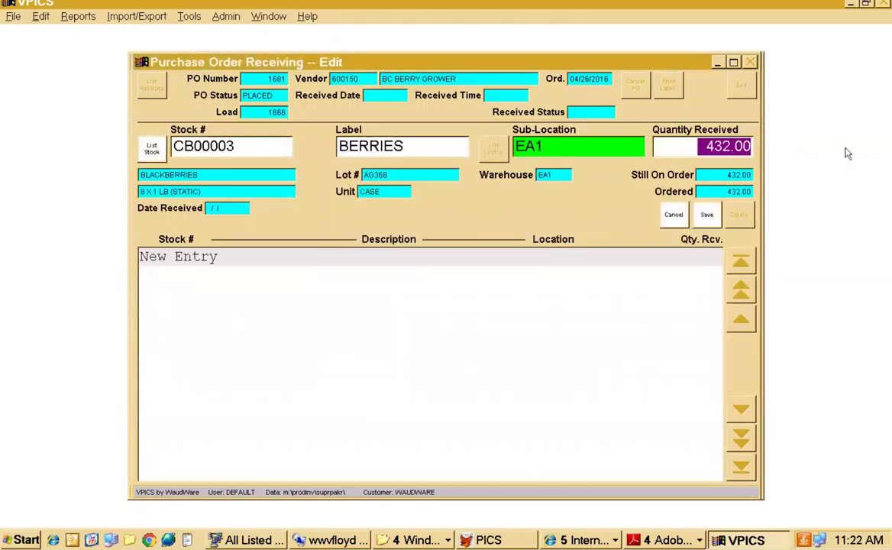
text(400)
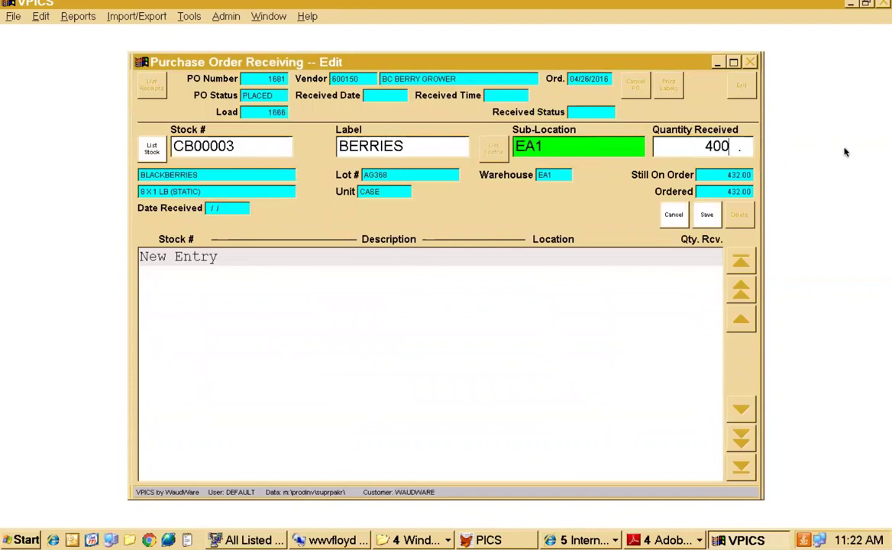
key(Tab)
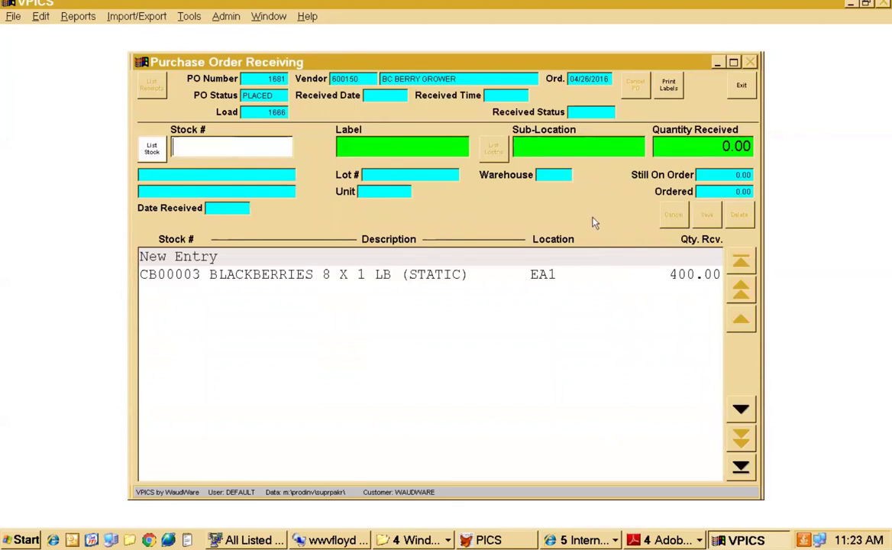
click(743, 88)
Close the purchase order window and open the Work Order touch screen
click(742, 86)
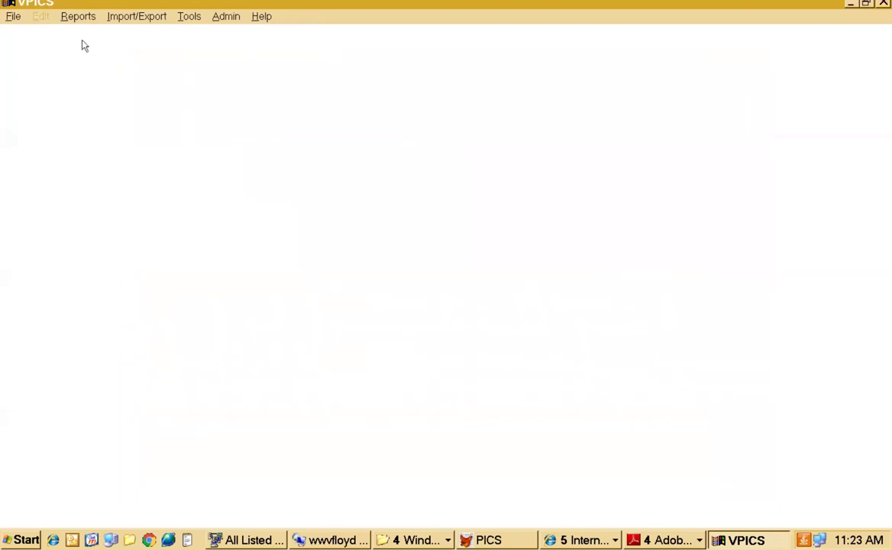
click(14, 18)
mouse_move(32, 32)
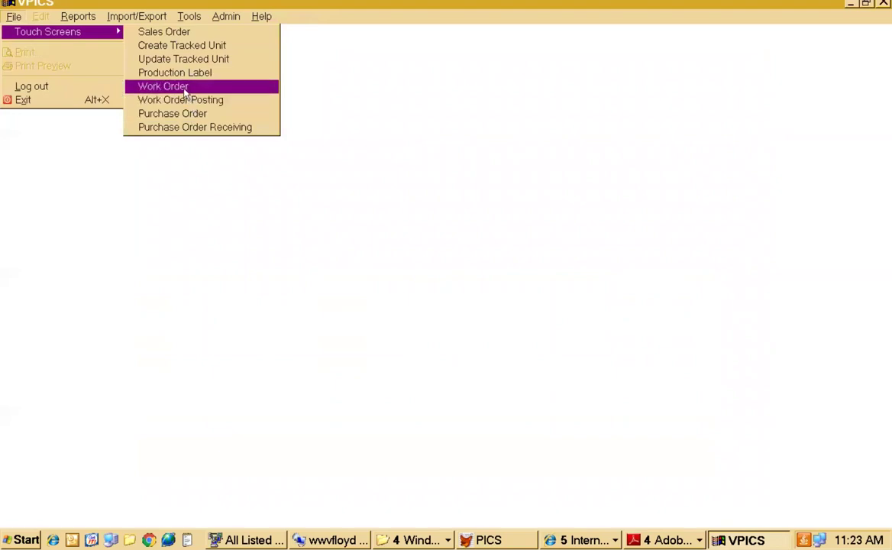
click(183, 88)
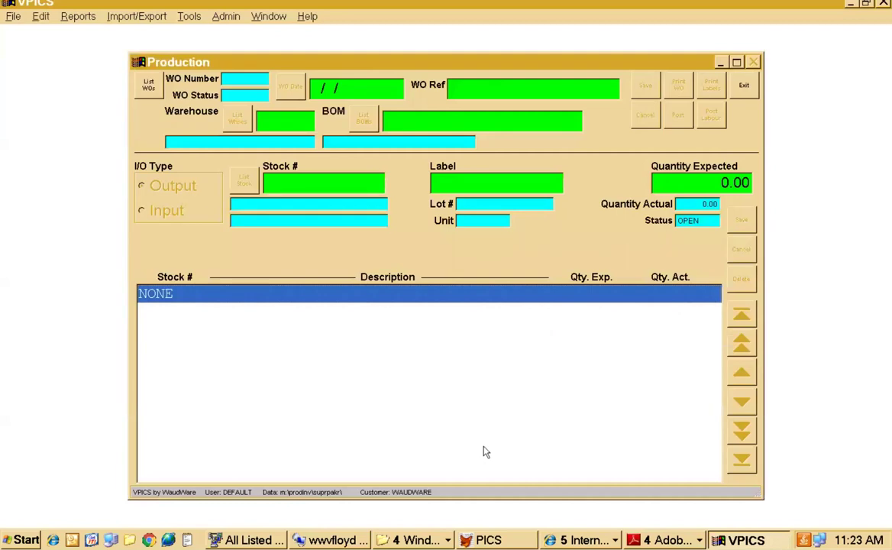
Open work order 284 and review its CV00024, CV00025, CV00017 and ZZ00001 LABOUR lines
click(147, 84)
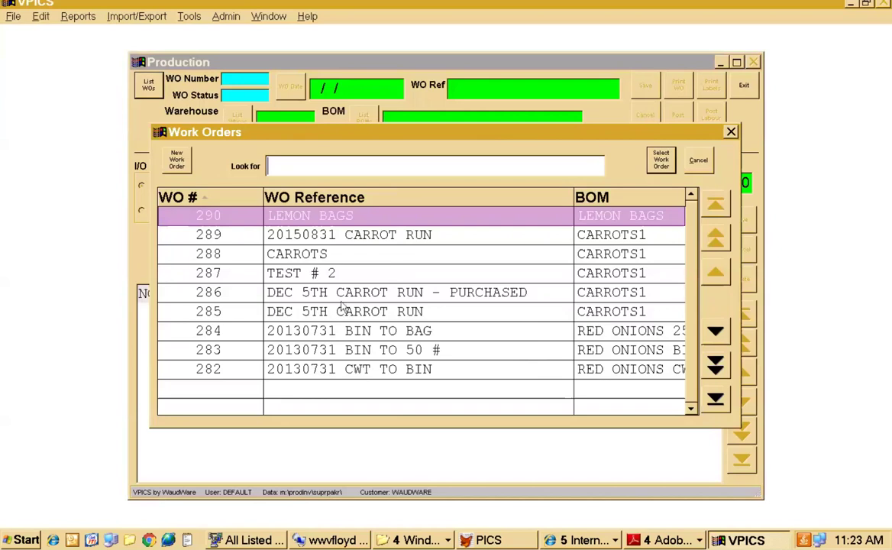
double_click(343, 330)
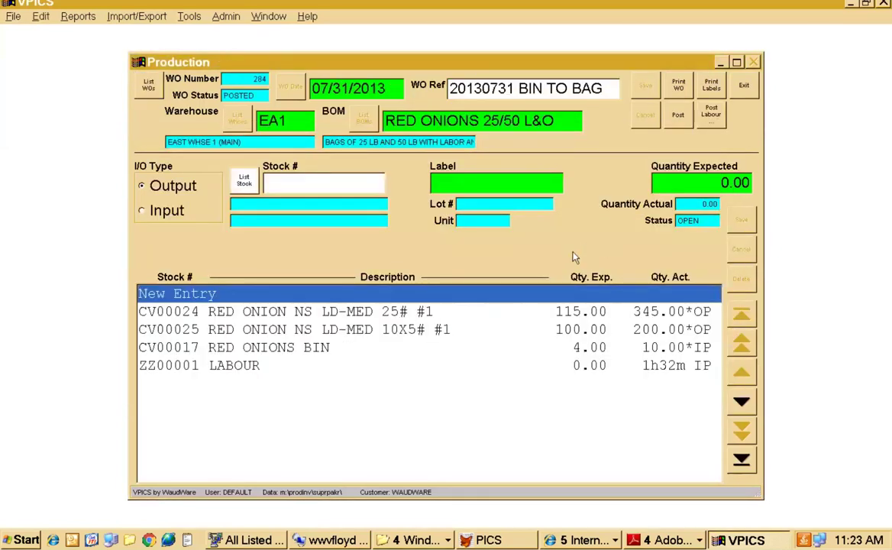
click(691, 312)
click(703, 330)
click(703, 347)
click(706, 366)
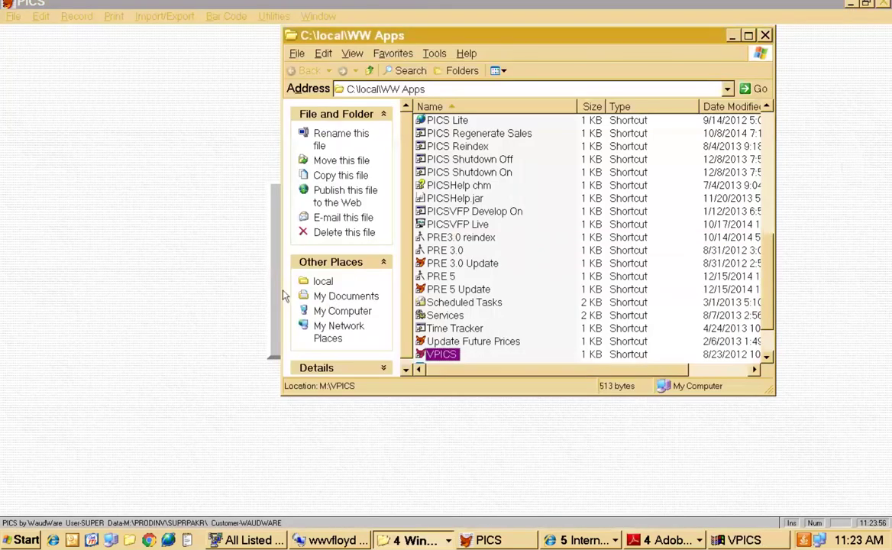
Bring PICS to the front and list the open Internet Explorer windows
click(258, 264)
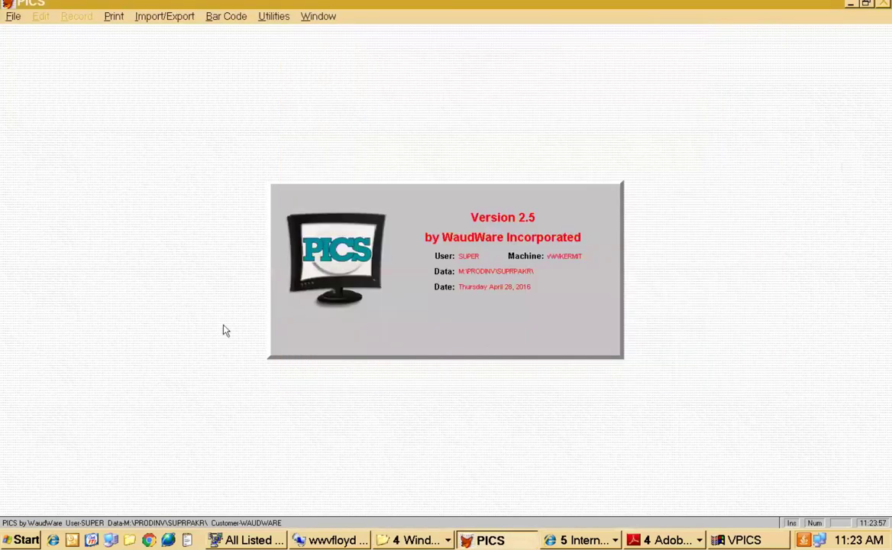
click(580, 540)
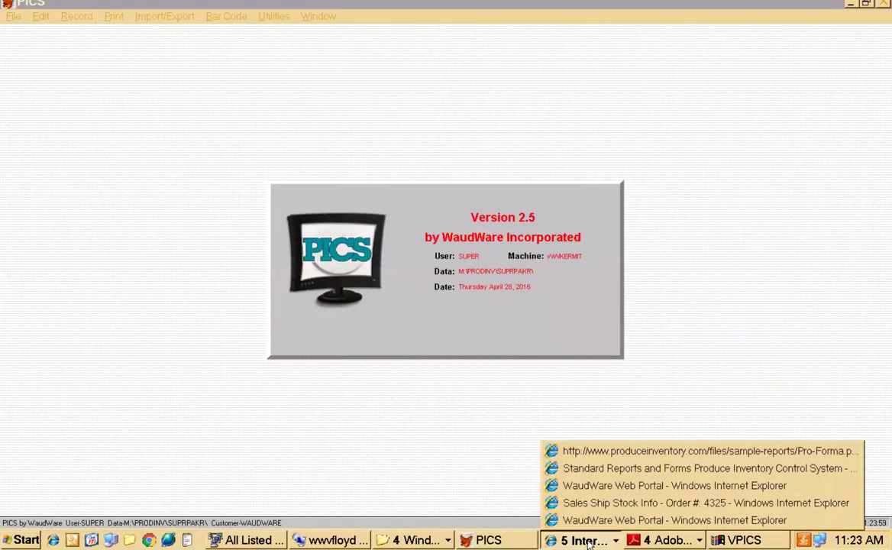
On the WaudWare Web Portal, launch the WebPICS SB shopping-basket demonstration
click(573, 485)
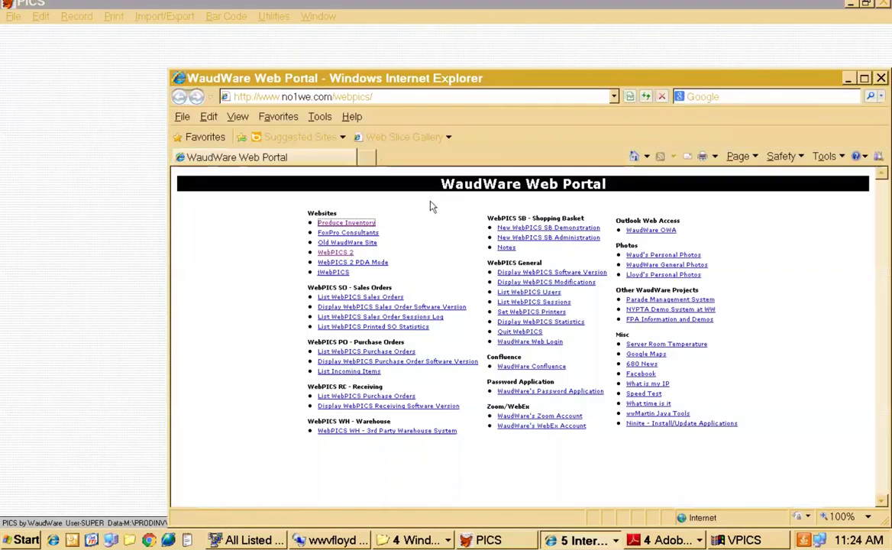
click(508, 249)
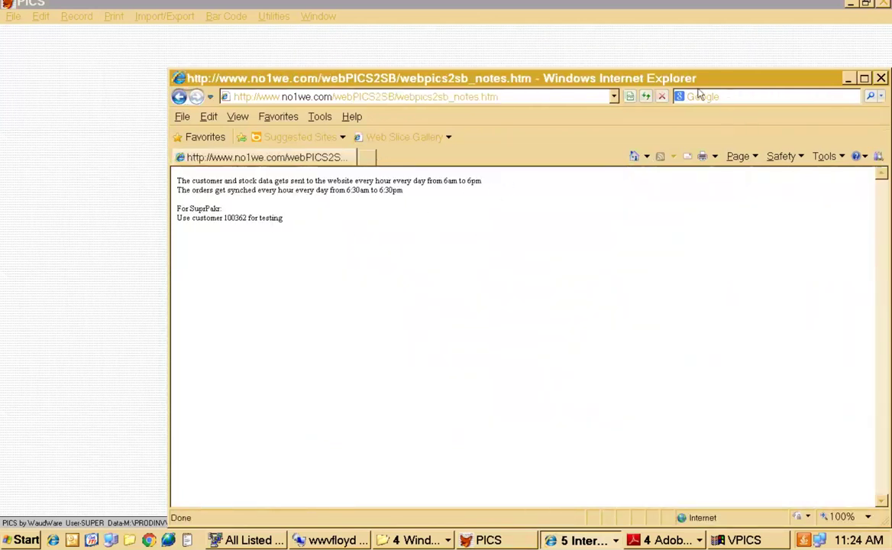
click(178, 96)
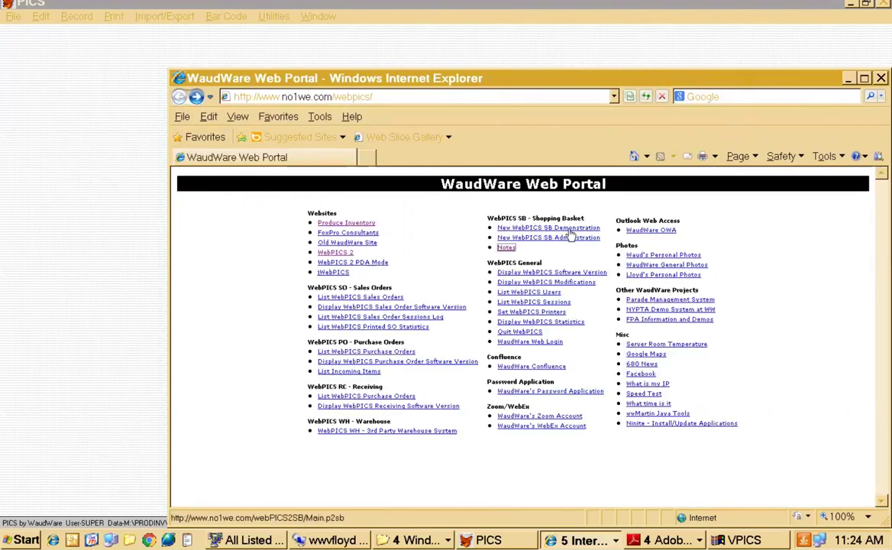
drag(497, 86, 409, 48)
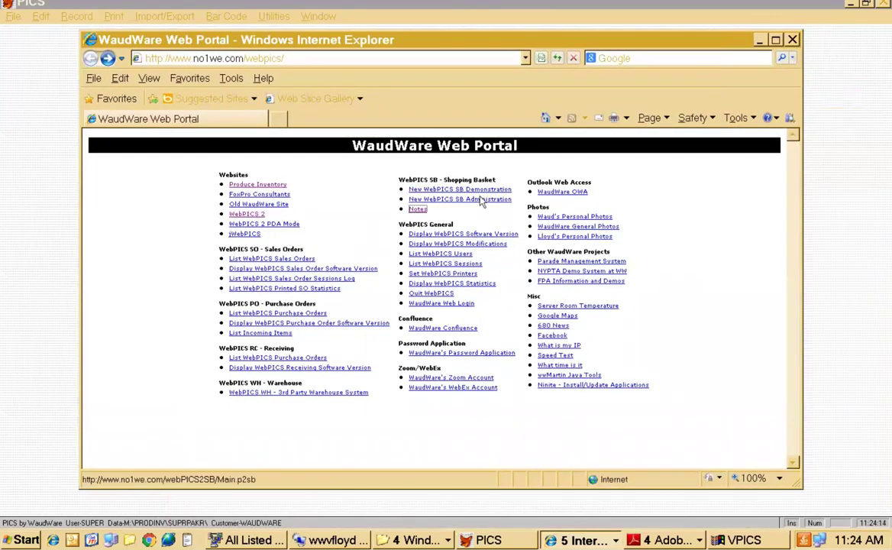
click(443, 189)
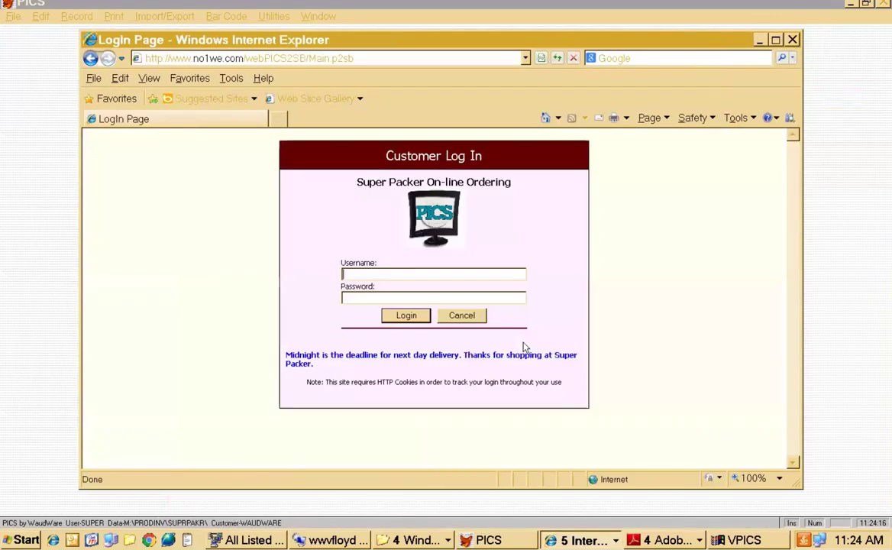
Log in to online ordering with the customer number and password
text(100362)
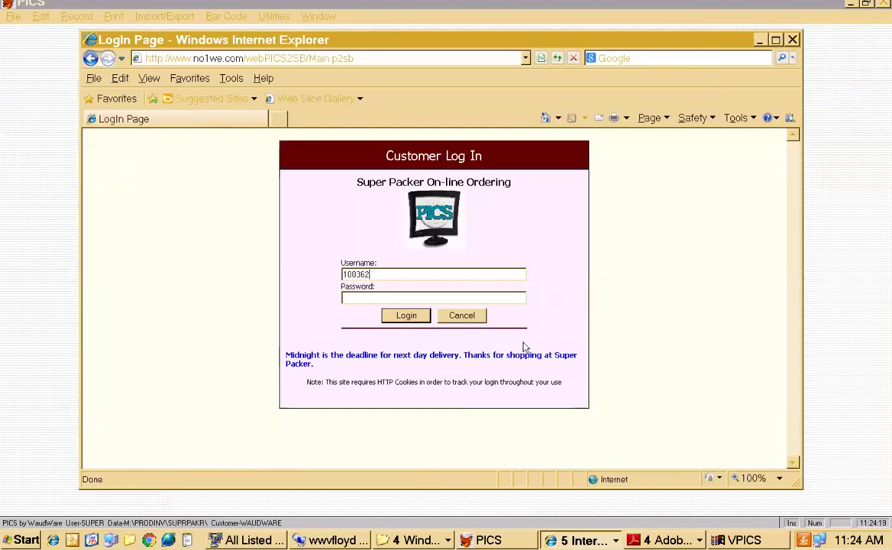
key(Tab)
text(******)
key(Return)
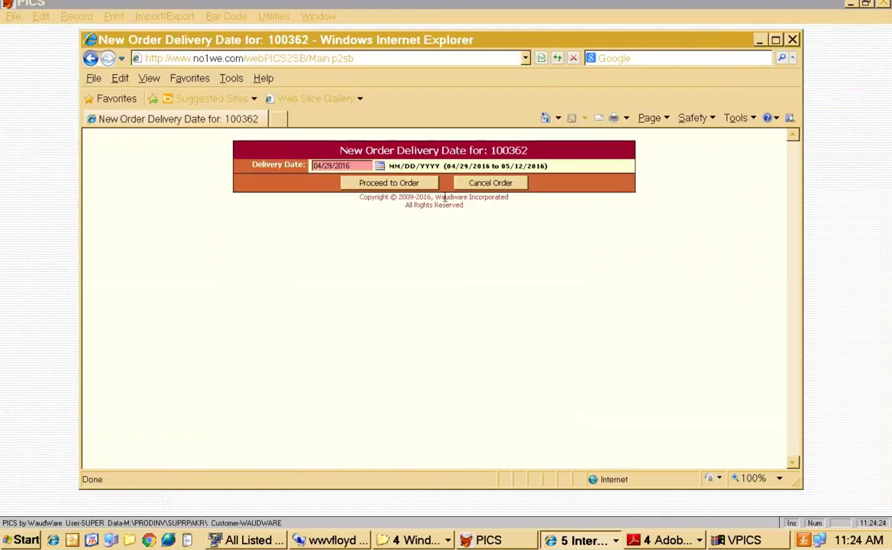
Set the delivery date to 05/03/2016 and proceed to the order form
click(380, 165)
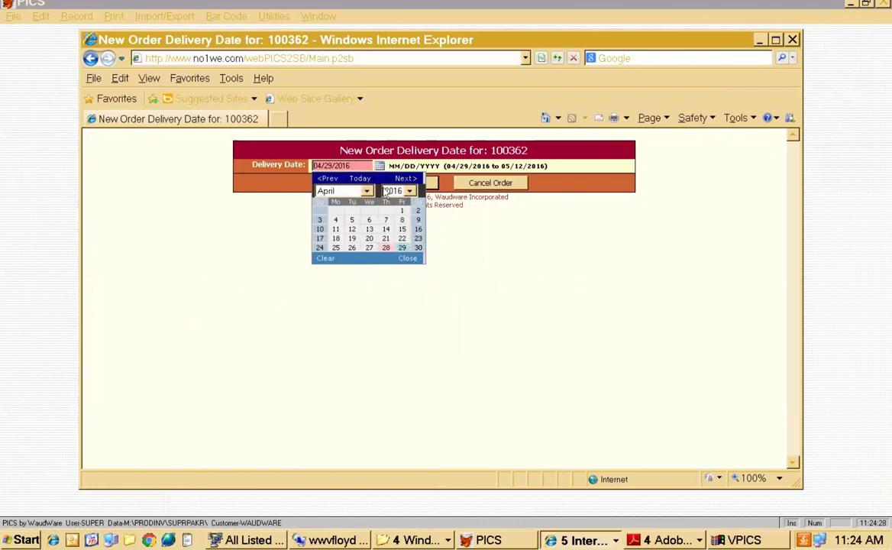
click(368, 191)
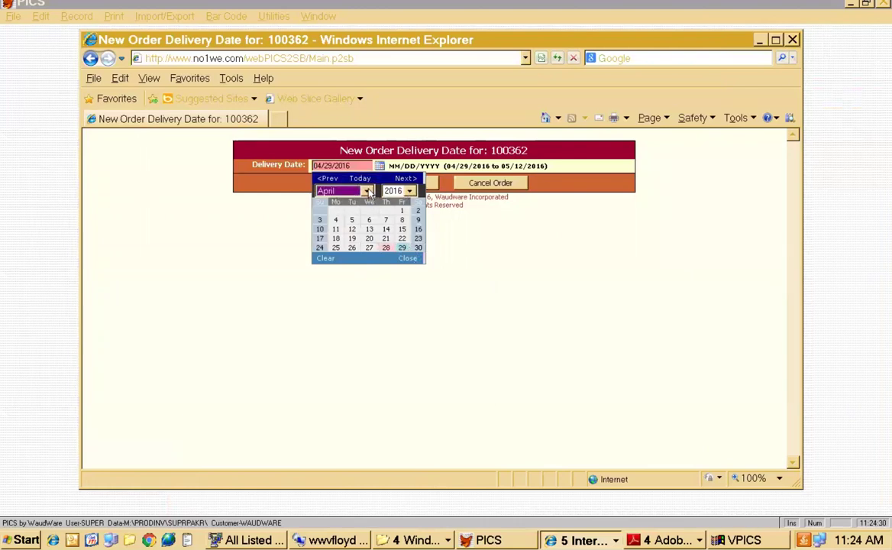
click(367, 191)
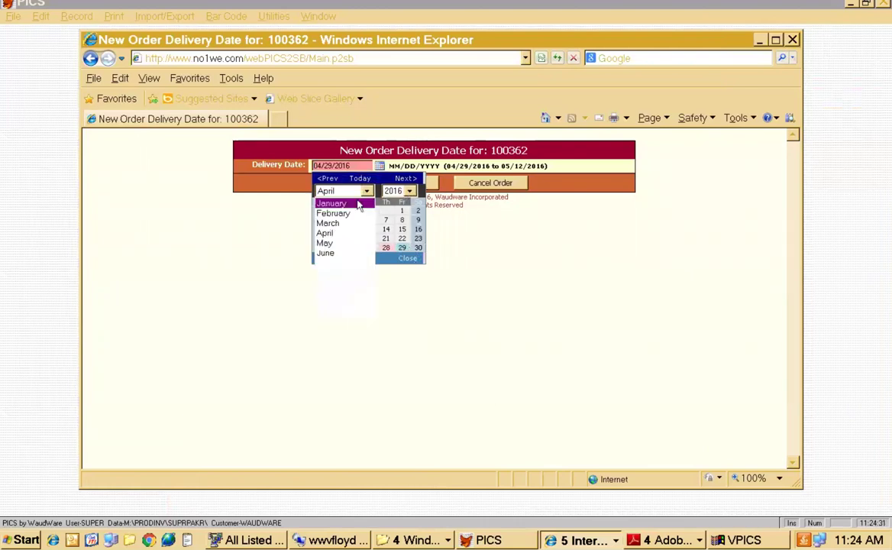
click(327, 243)
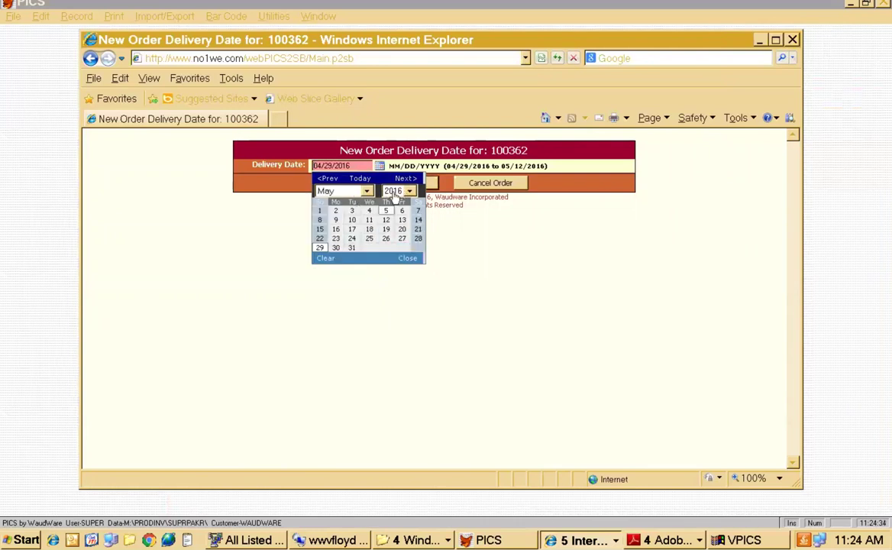
click(351, 212)
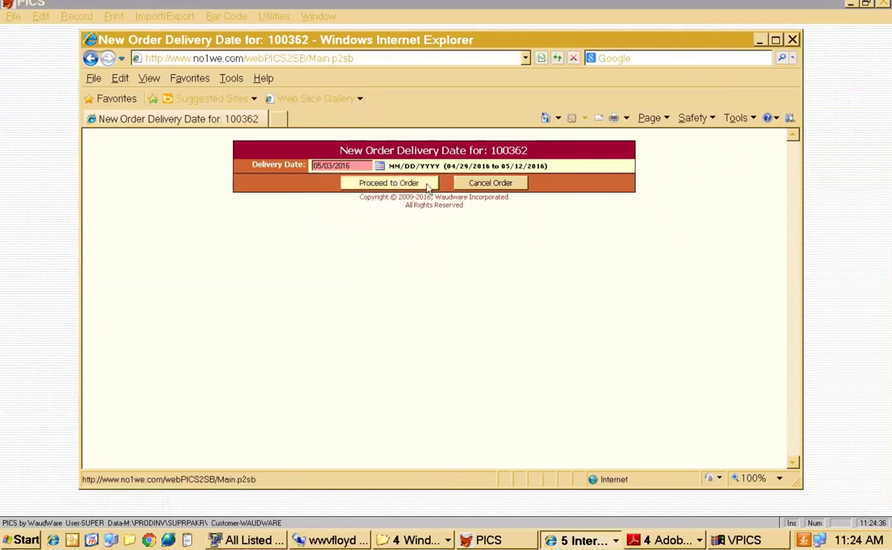
click(392, 186)
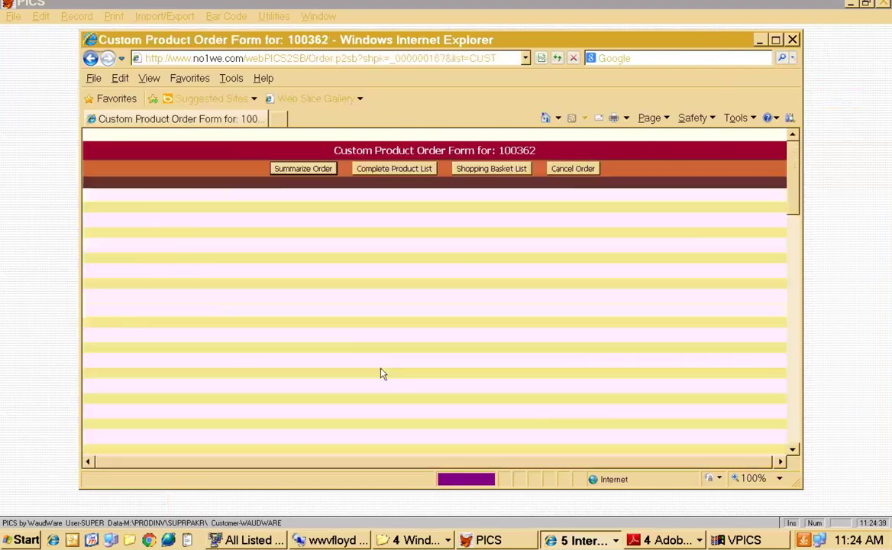
Enter quantities 12 Baby Spinach Salad, 3 Canteloupe and 4 Carrots
click(130, 220)
text(12)
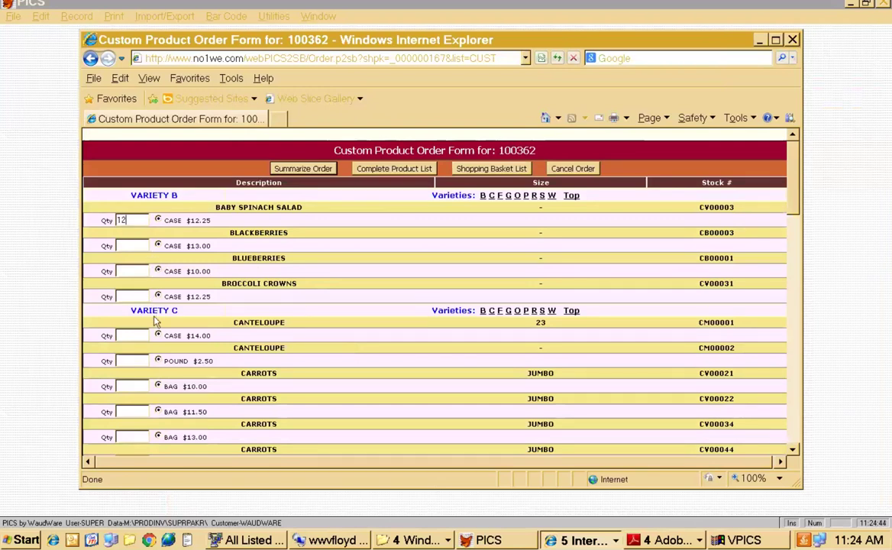
click(139, 333)
text(3)
click(136, 412)
text(4)
Summarize the order, add a comment, and submit it
click(305, 169)
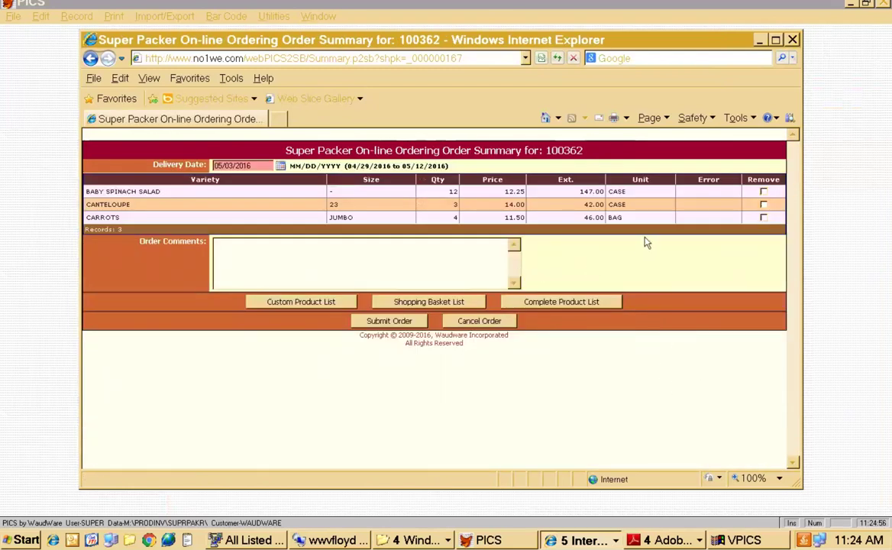
click(302, 262)
text(;klmlwkemclwk)
click(393, 321)
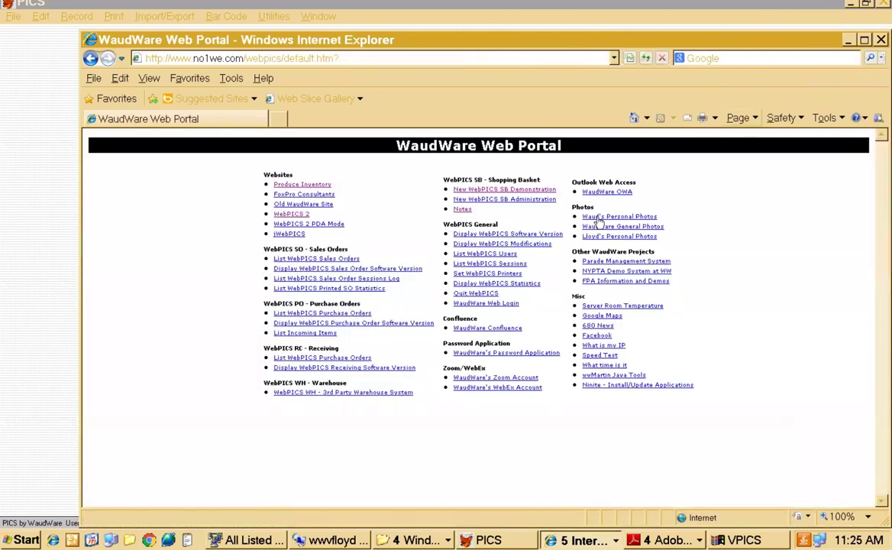
Minimise the browser, preview the Explorer and PDF window groups, and bring VPICS forward
click(849, 40)
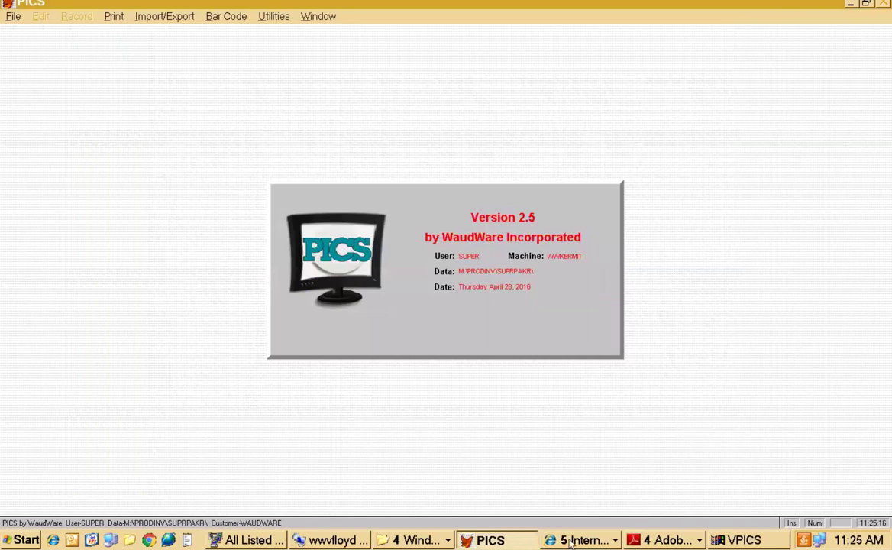
click(419, 540)
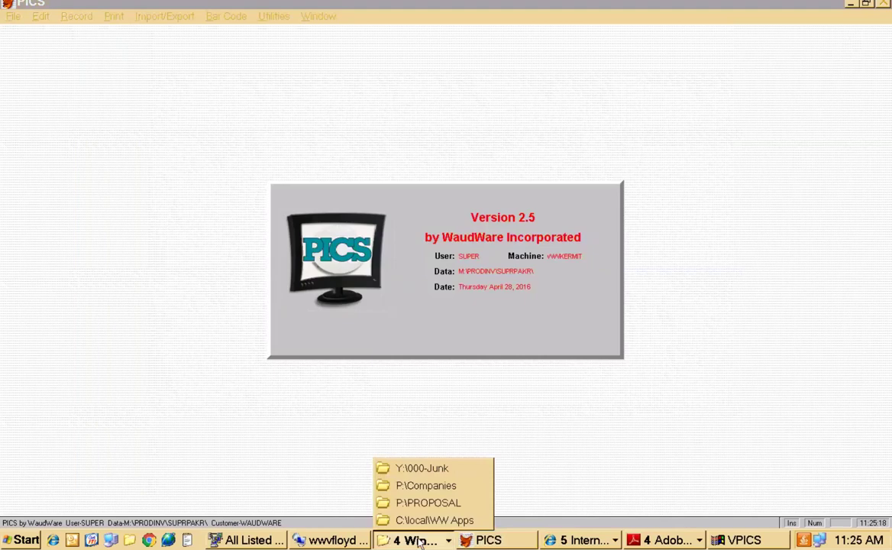
click(476, 429)
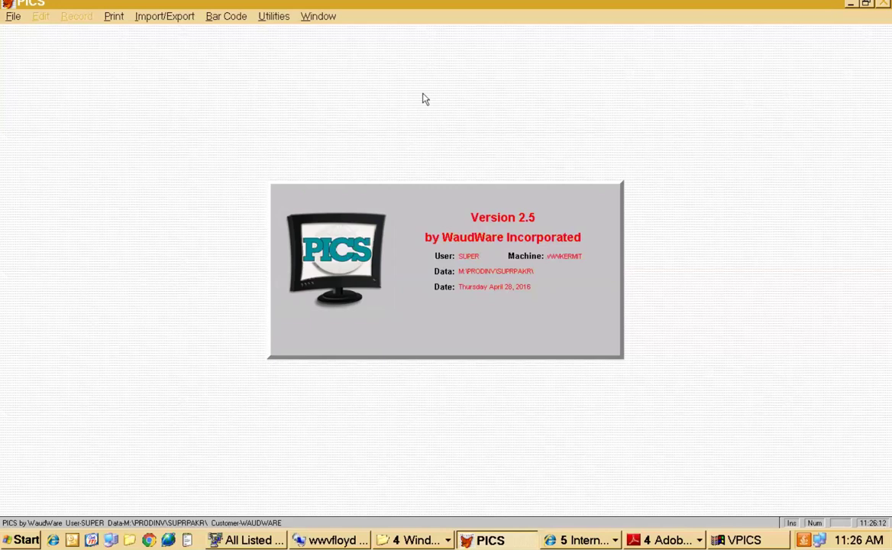
click(670, 540)
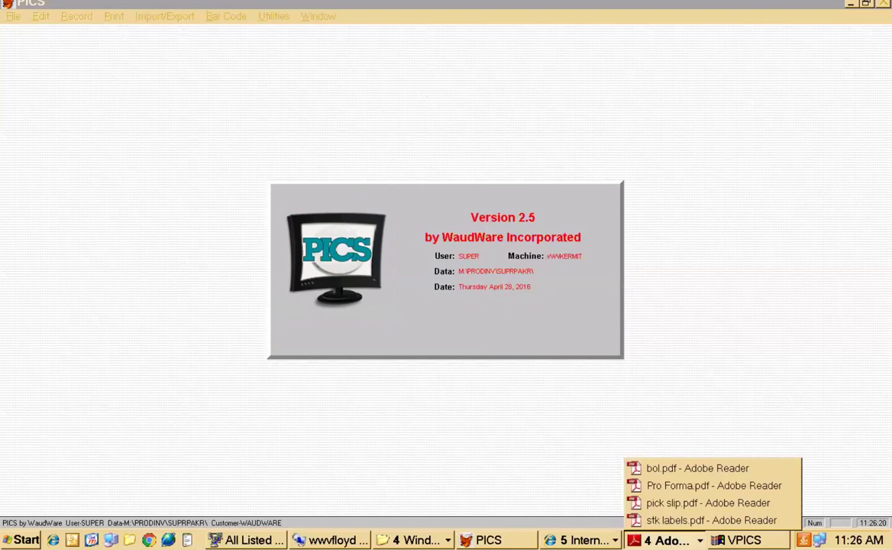
click(739, 541)
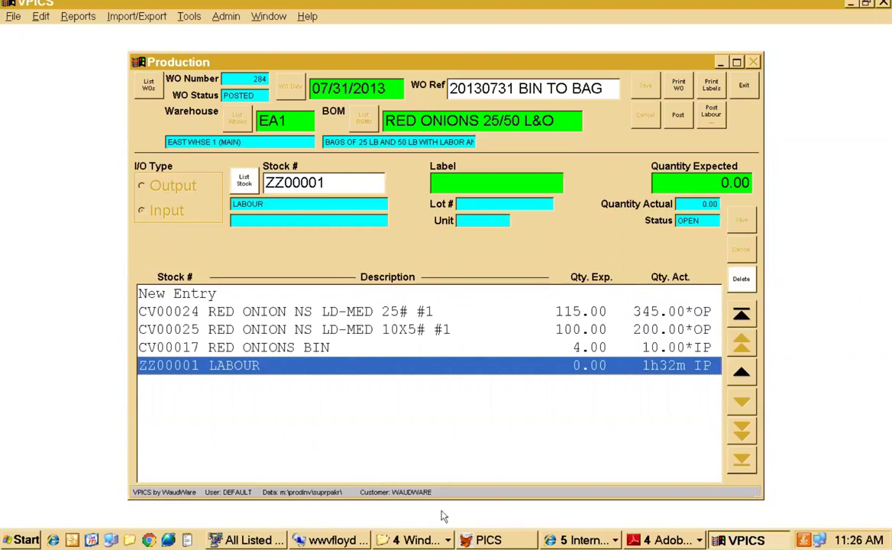
Open the C:\local\WW Apps folder and step through its jPICS, MOG, PICS and PRE shortcuts
click(416, 540)
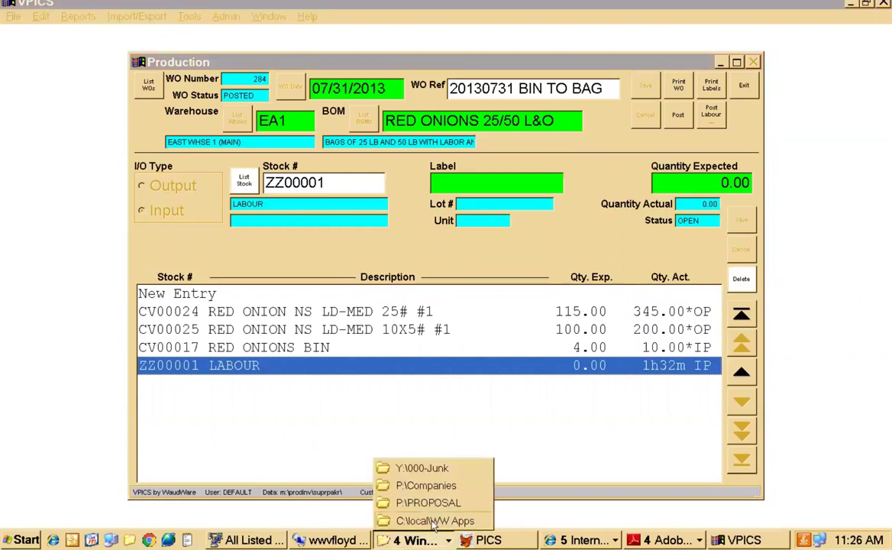
click(434, 520)
key(Home)
key(Down)
text(cop)
key(Down)
key(Down)
key(Down)
key(Down)
key(Down)
key(Down)
key(Down)
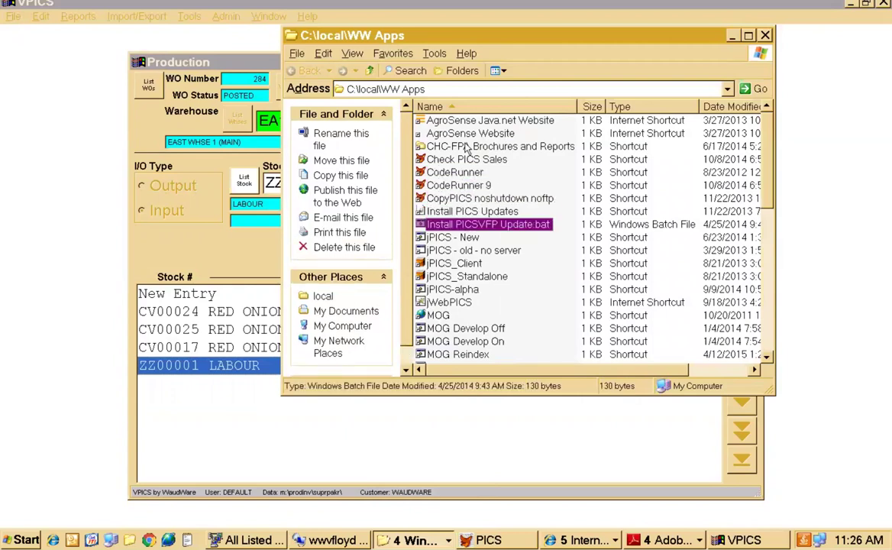
key(Down)
key(Down)
key(Down)
key(Down)
key(Down)
key(Down)
key(Down)
key(Down)
key(Down)
key(Down)
key(Down)
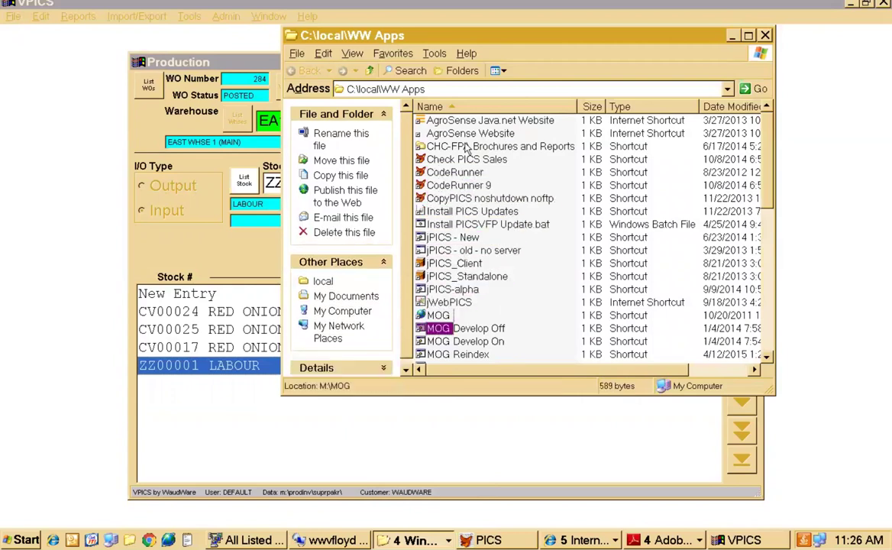
key(Down)
key(Down)
key(Down)
key(Down)
key(Down)
key(Down)
key(Down)
key(Down)
key(Down)
key(Down)
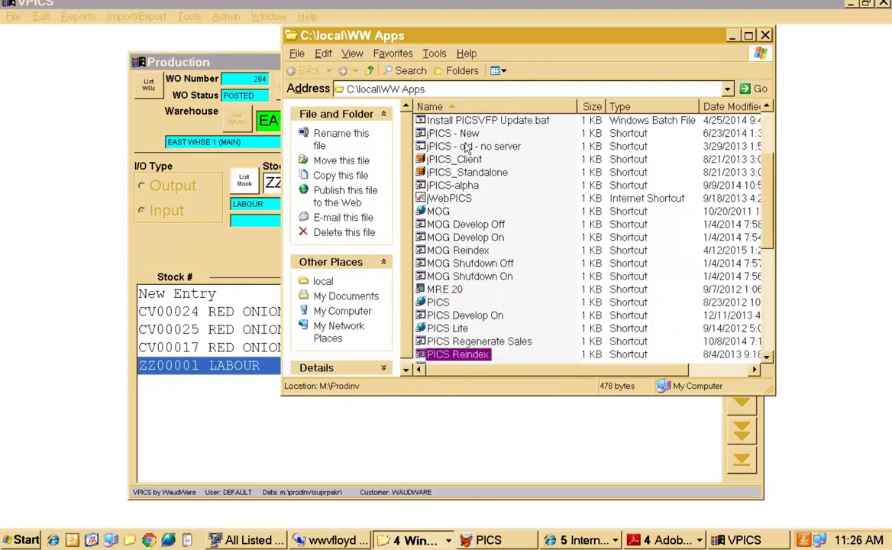
key(Down)
key(Down)
key(Down)
key(Down)
key(Down)
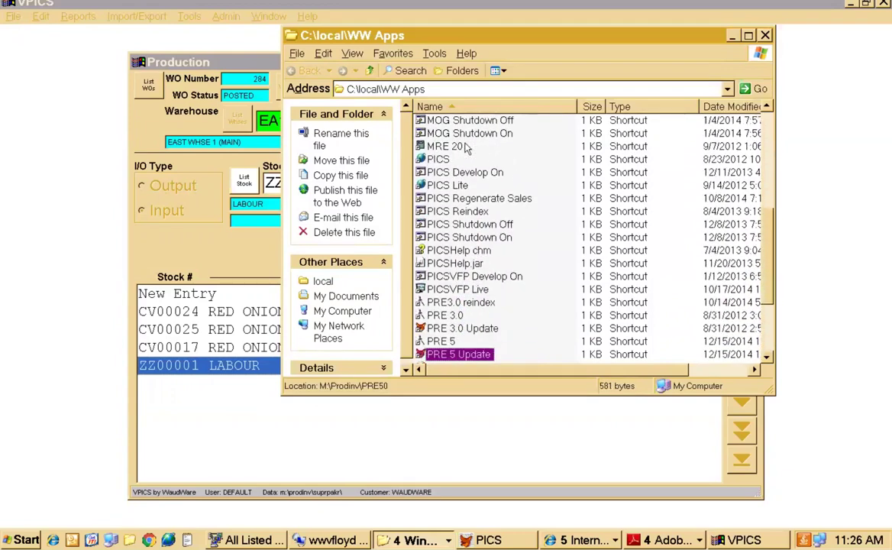
key(Up)
key(Up)
key(Up)
key(Up)
key(Up)
key(Up)
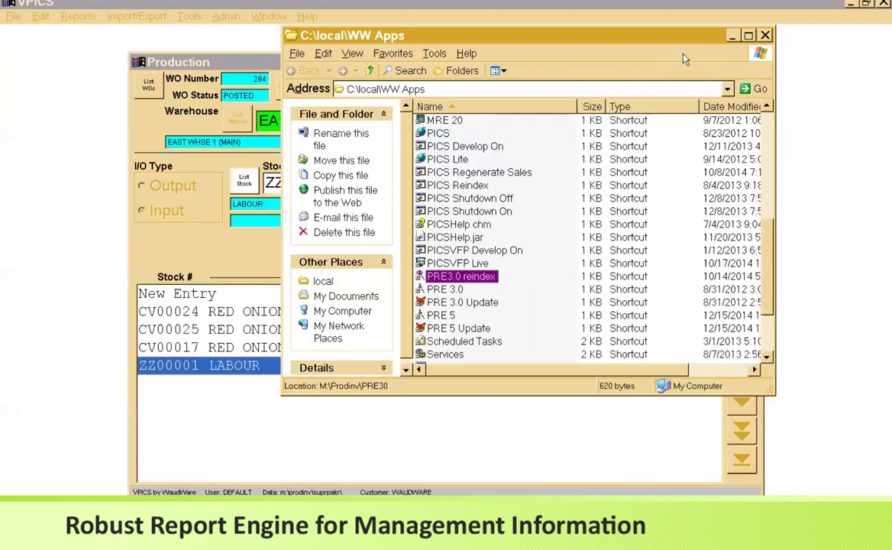
key(Down)
key(Down)
key(Down)
key(Down)
key(Down)
key(Down)
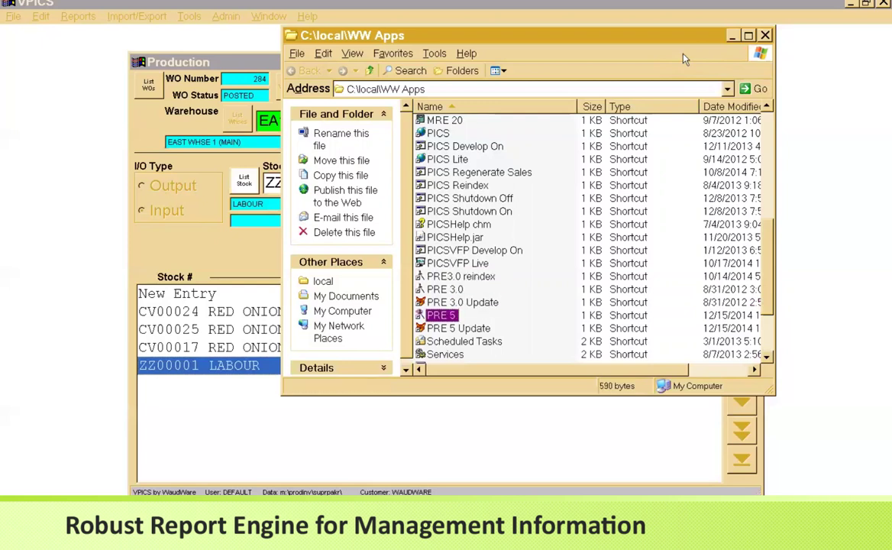